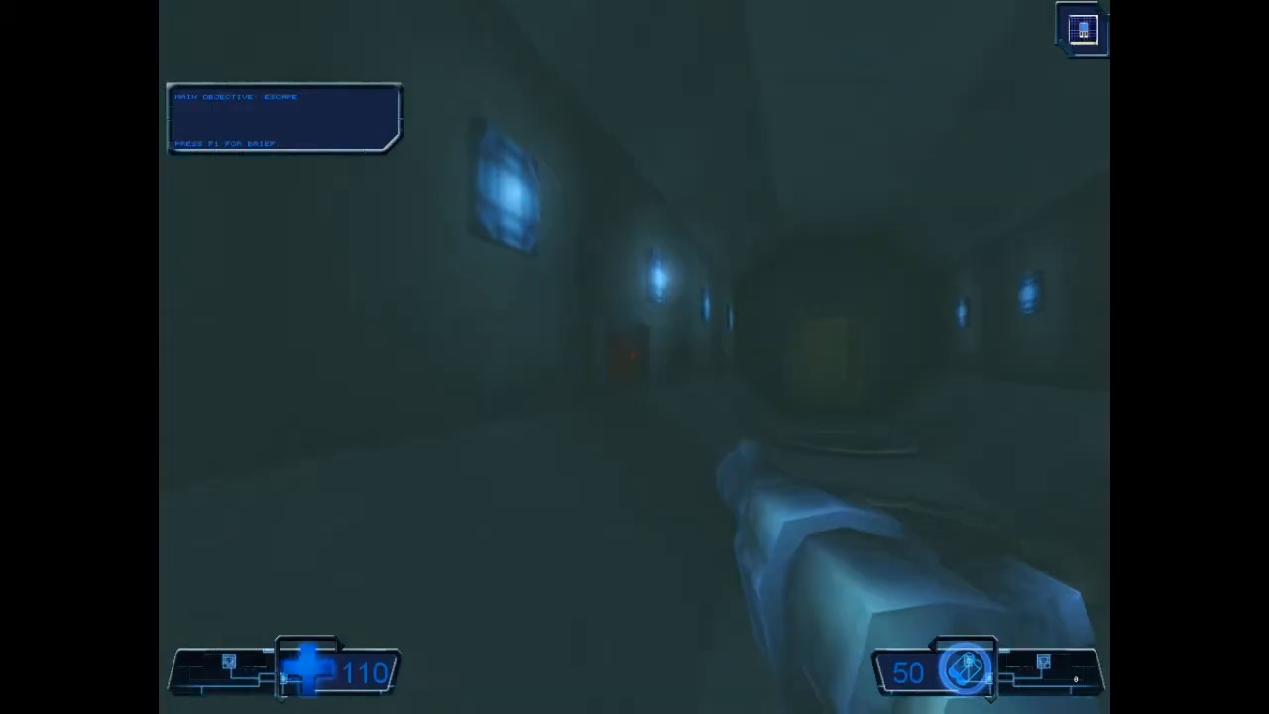
key(w)
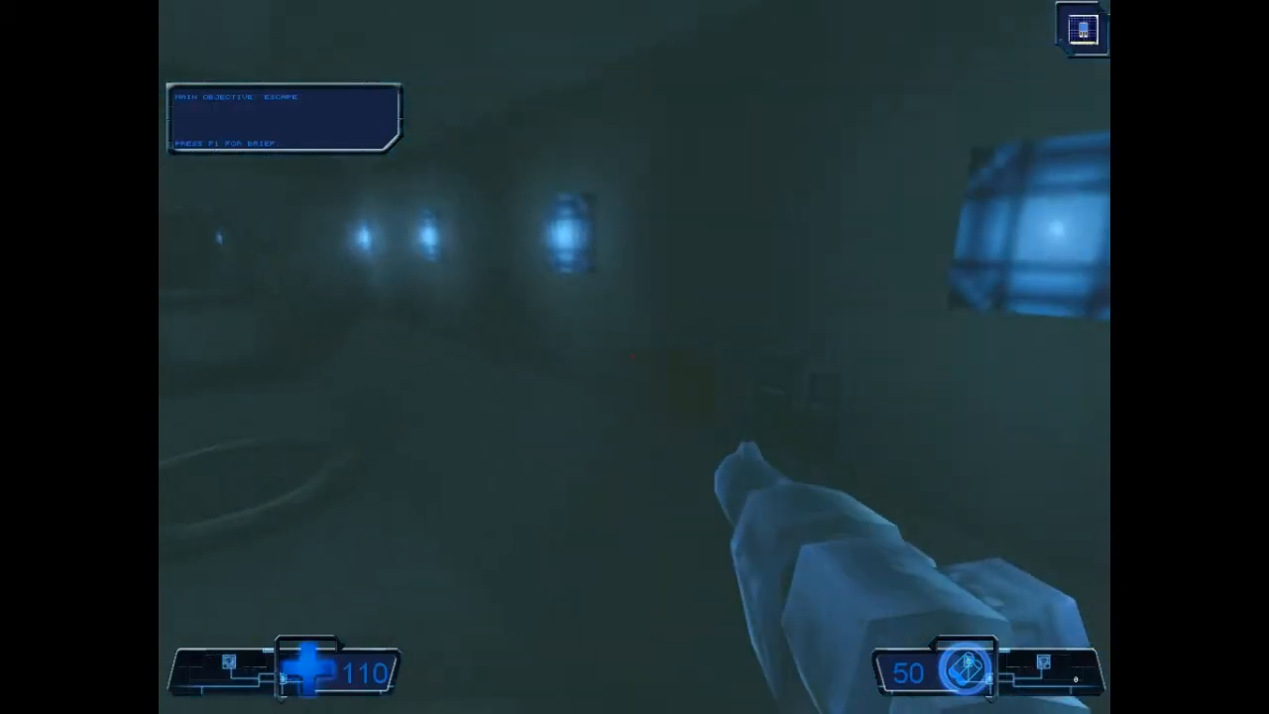
key(w)
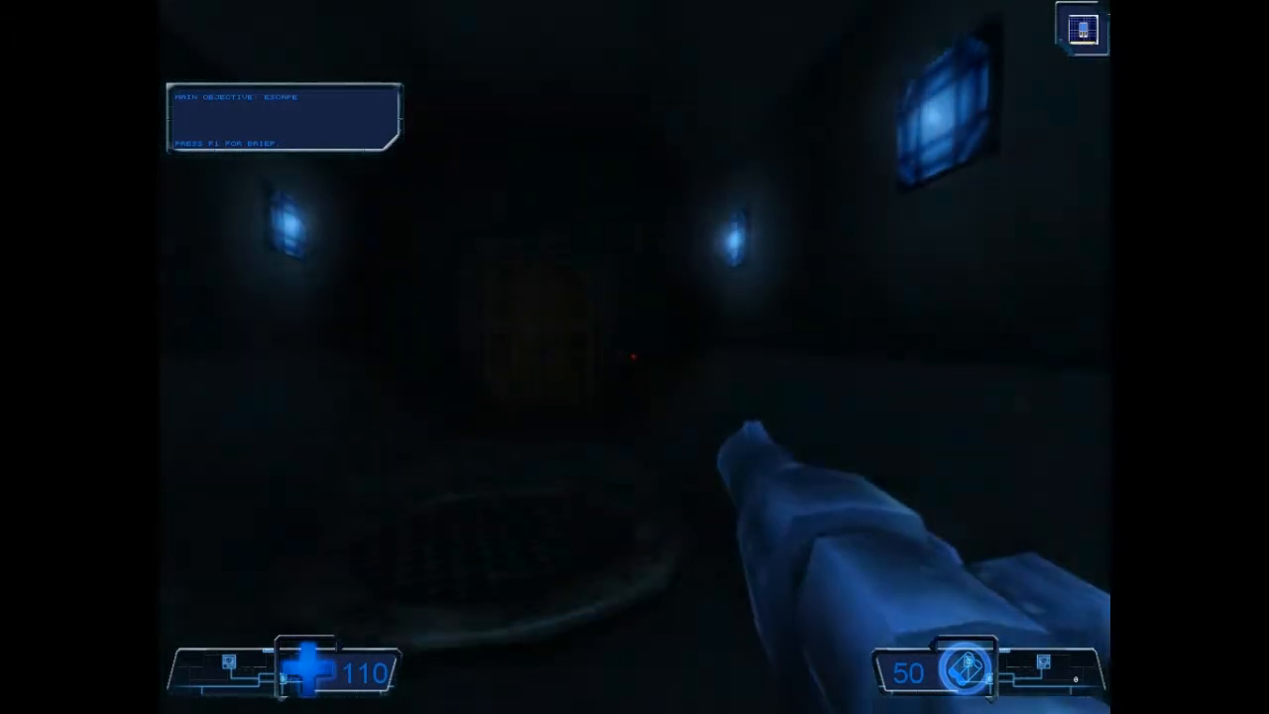
key(s)
key(w)
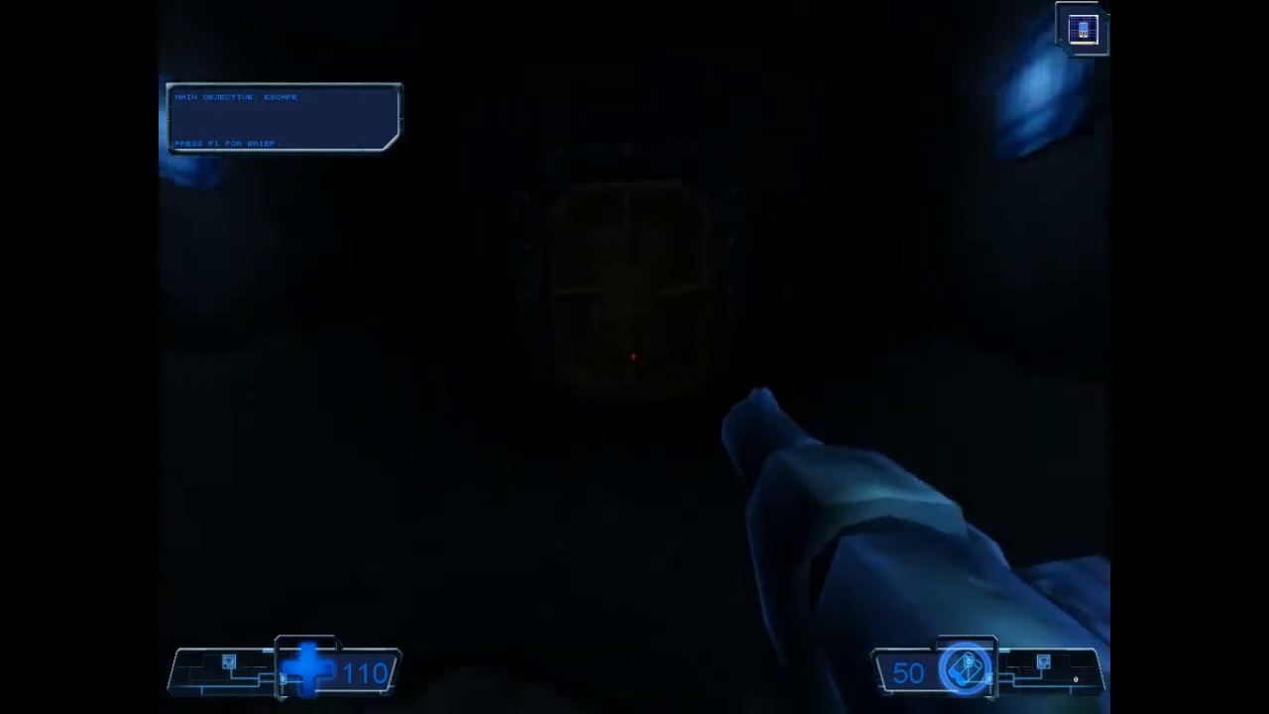
key(w)
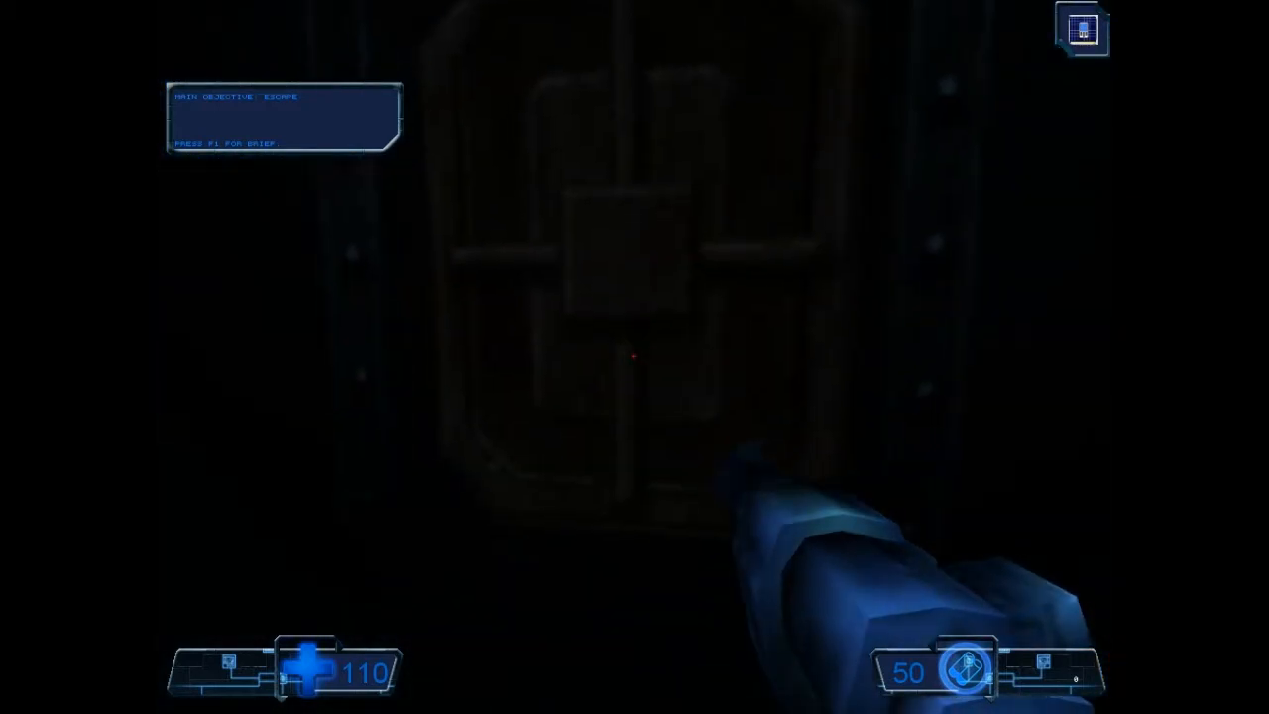
key(w)
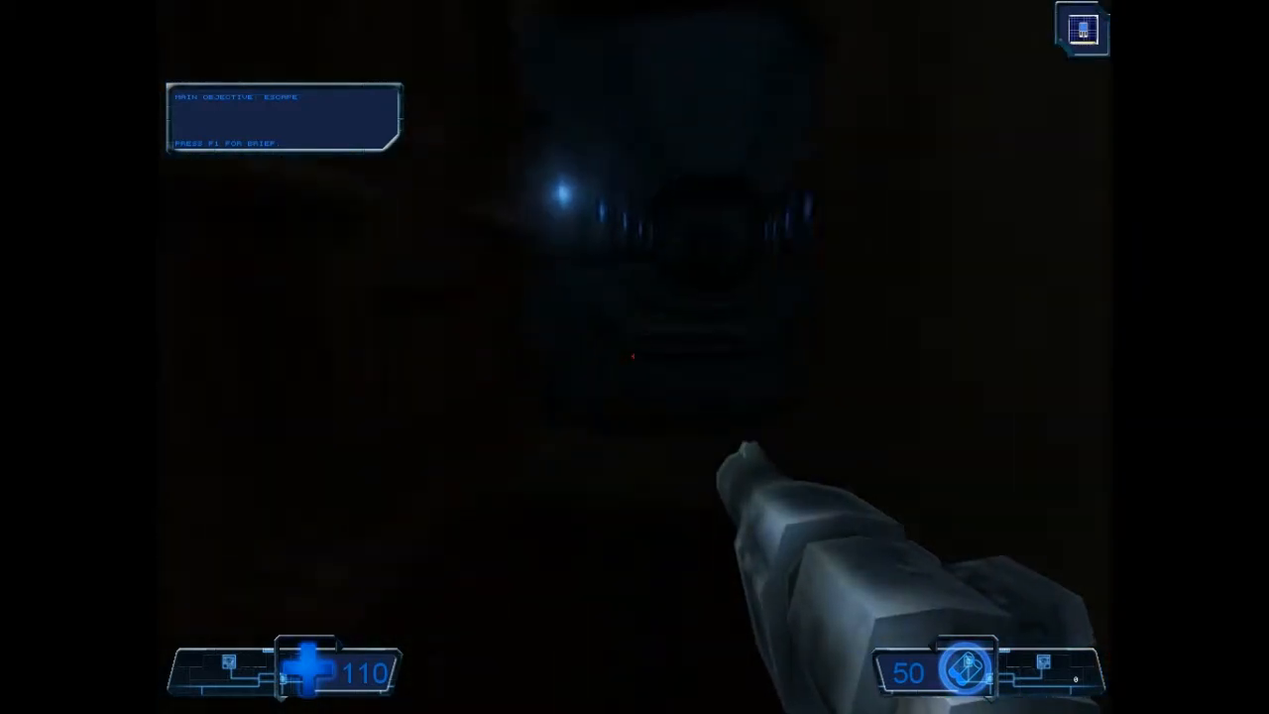
key(w)
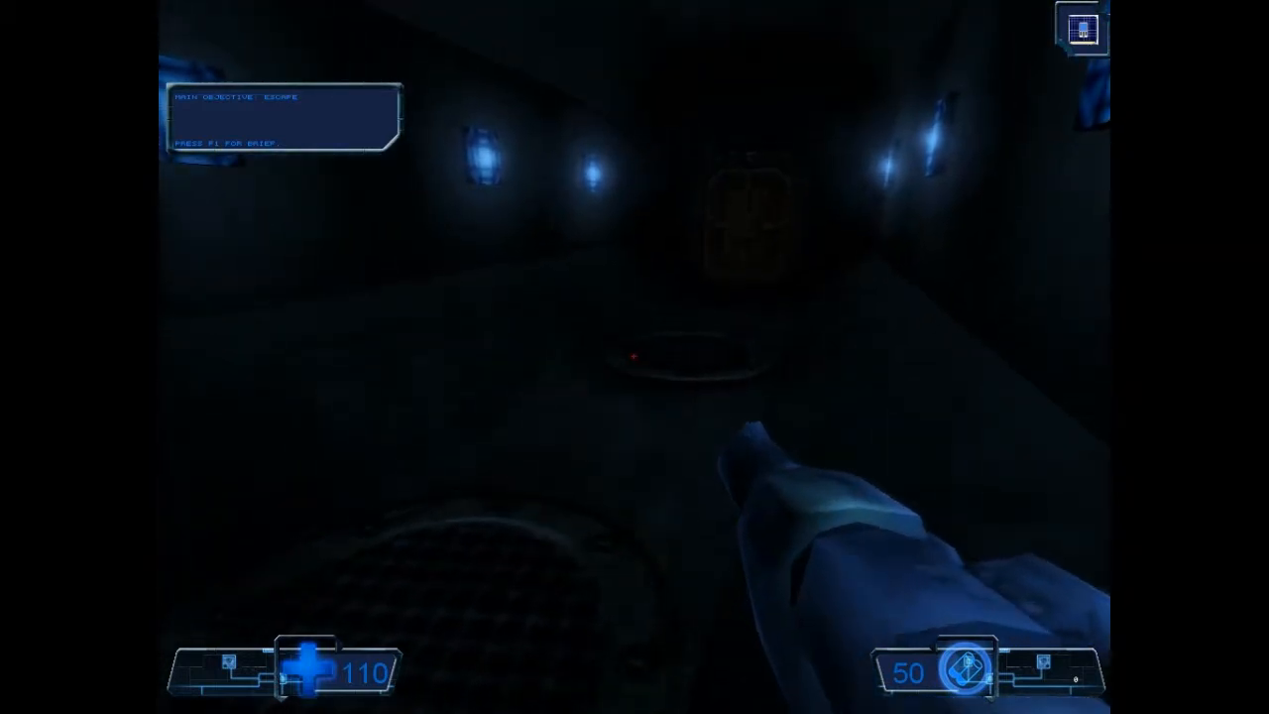
key(f)
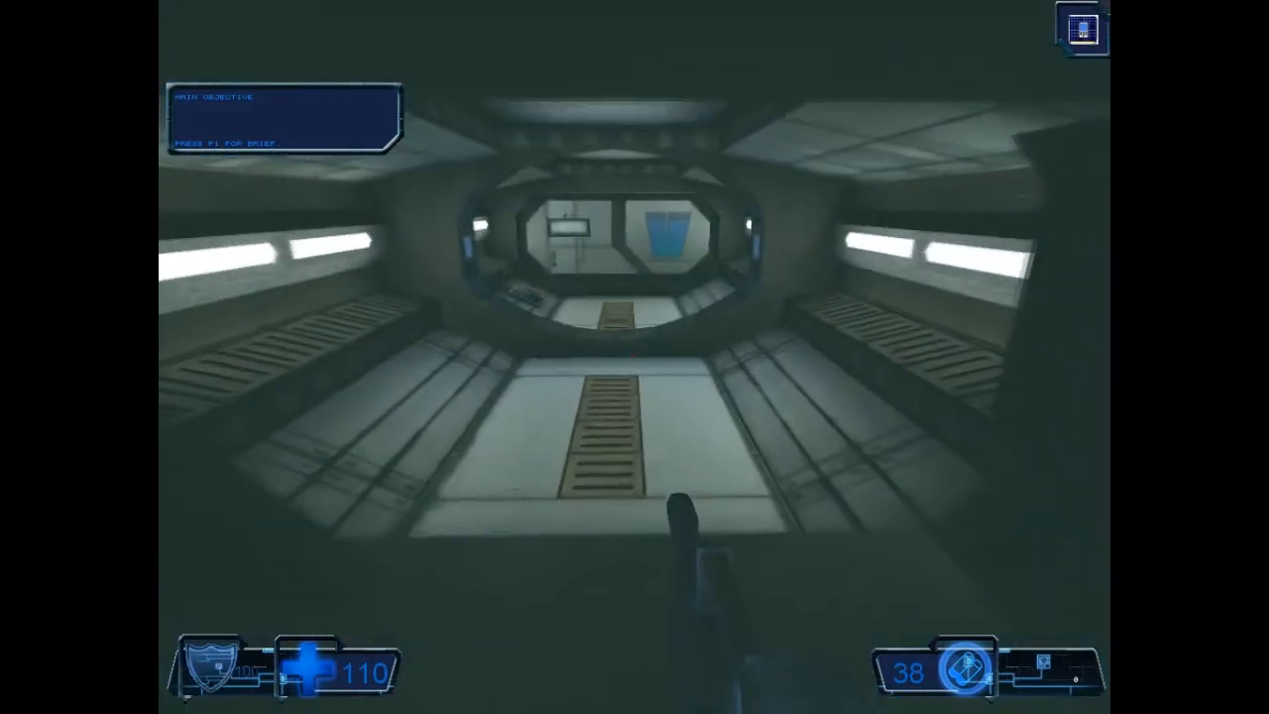
key(w)
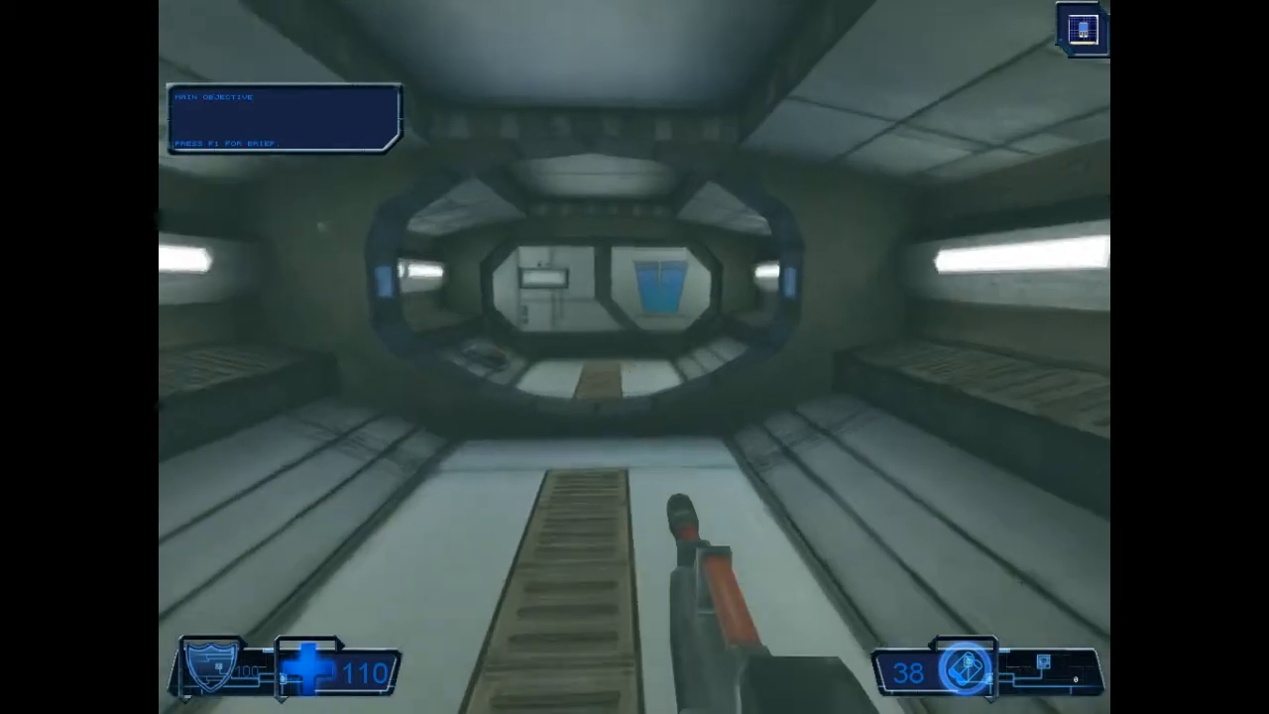
key(w)
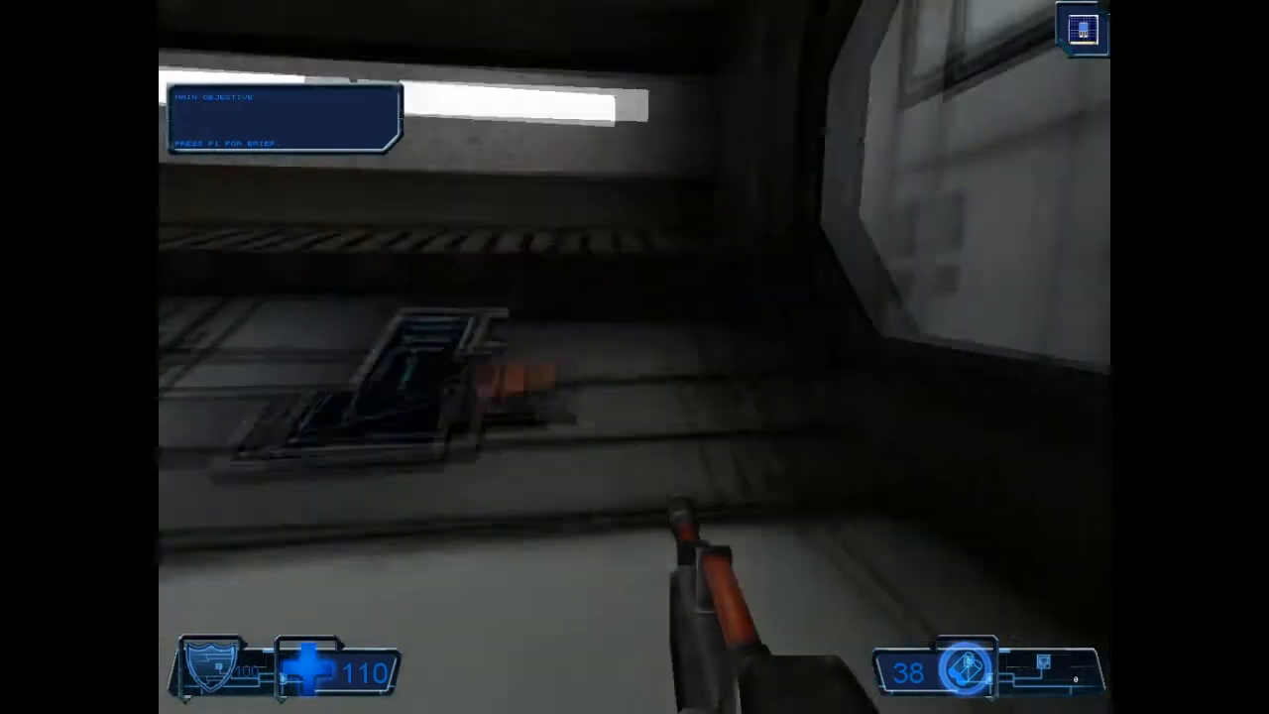
key(w)
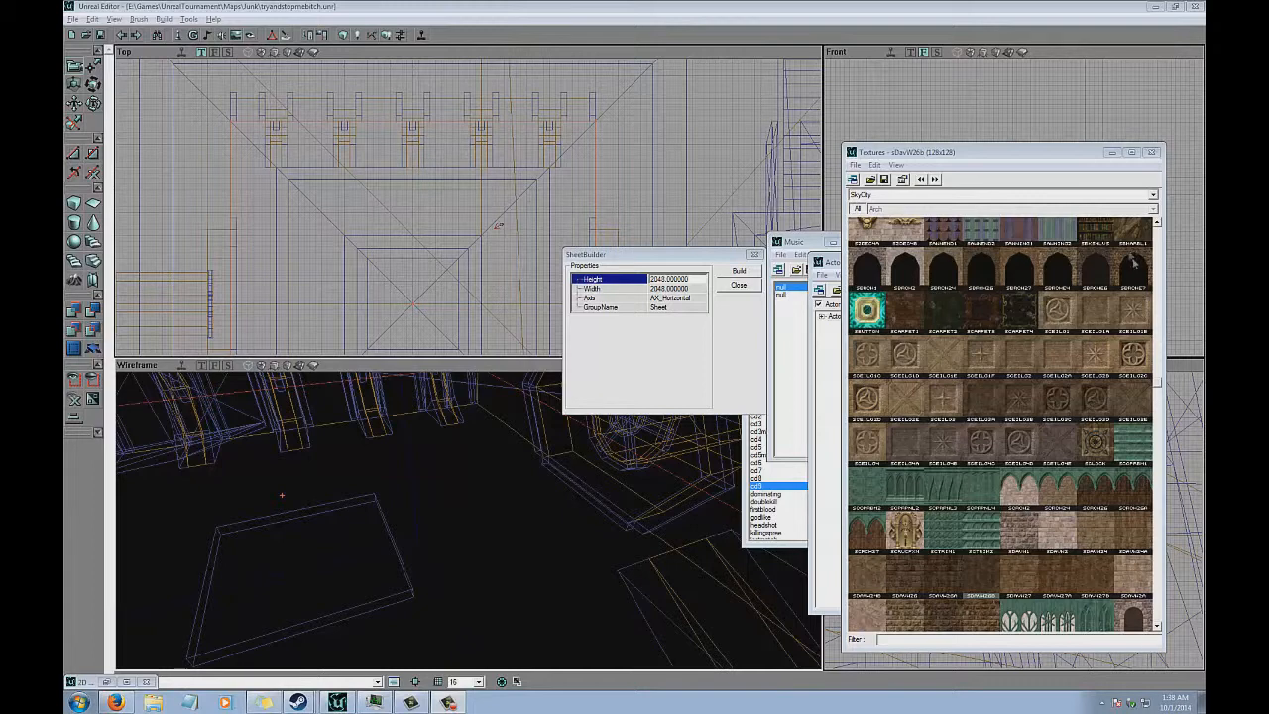
Examine the room's pillars, side pipe and sunken floor in the wireframe view to judge how large the sheet must be.
drag(655, 486, 762, 450)
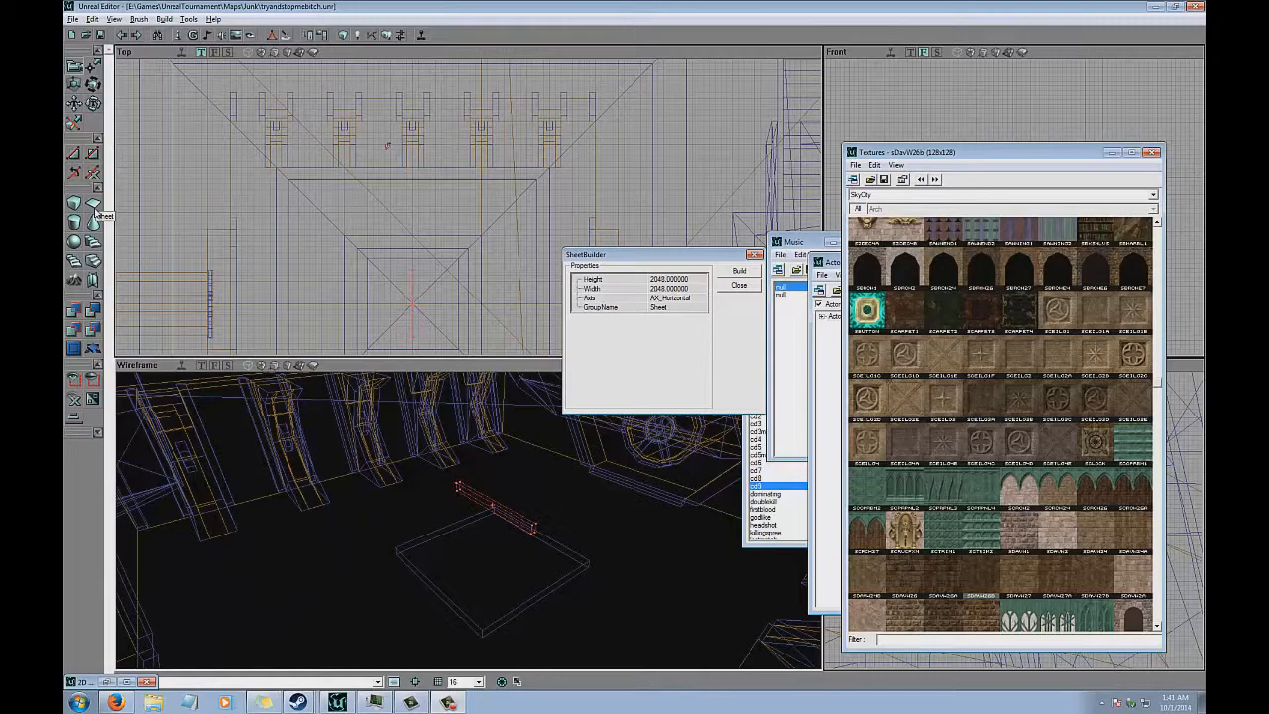
click(388, 513)
mouse_move(387, 513)
mouse_down()
mouse_move(462, 549)
mouse_move(459, 521)
mouse_move(482, 519)
mouse_move(467, 519)
mouse_up()
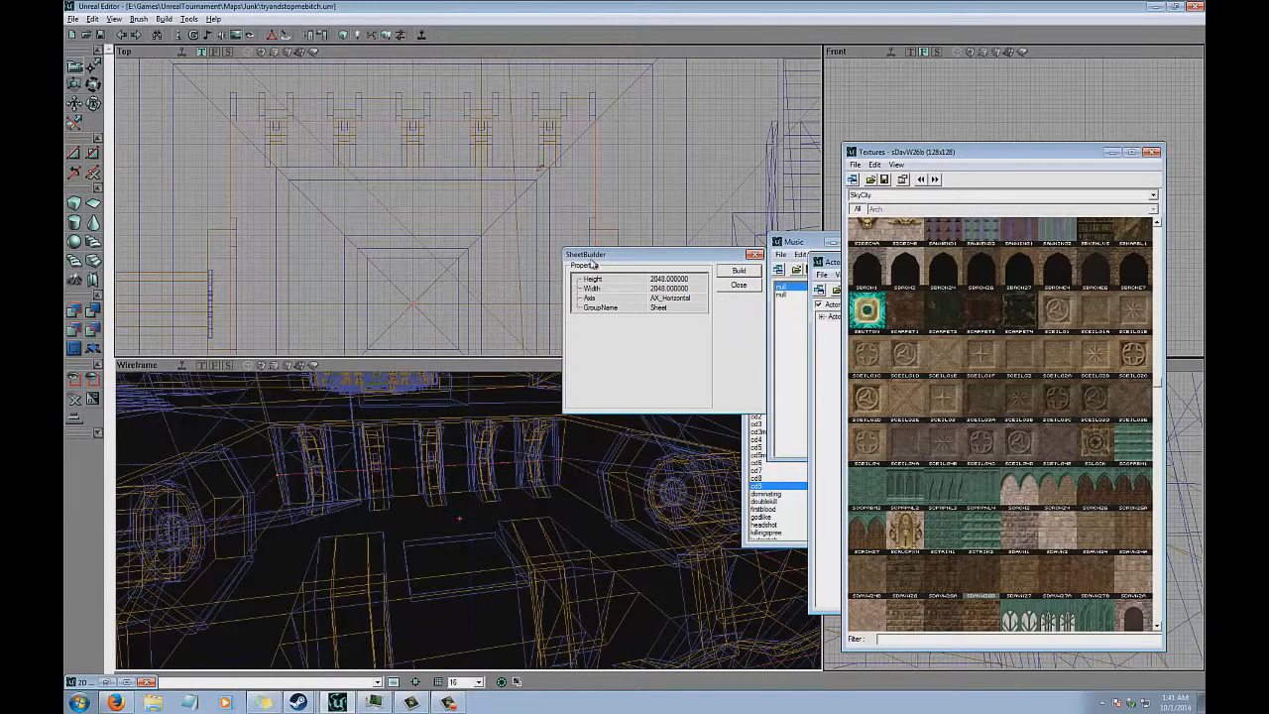
drag(594, 256, 517, 295)
drag(539, 629, 466, 519)
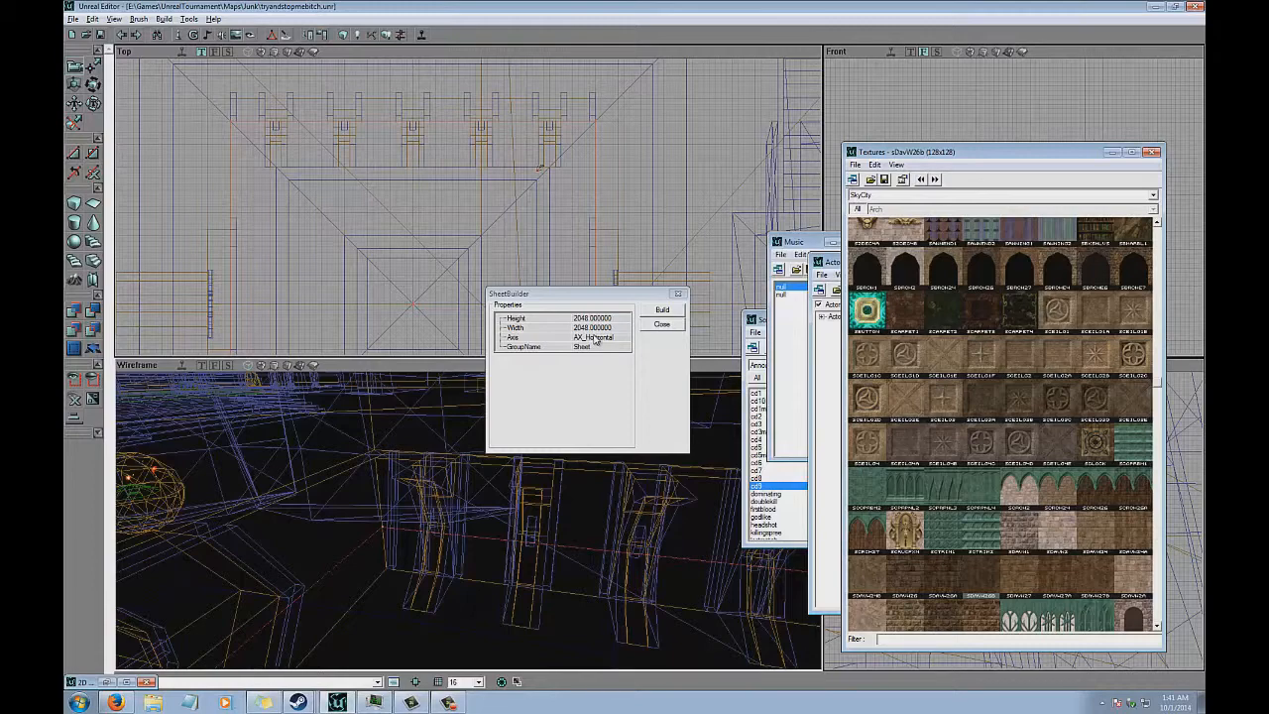
drag(420, 515, 445, 471)
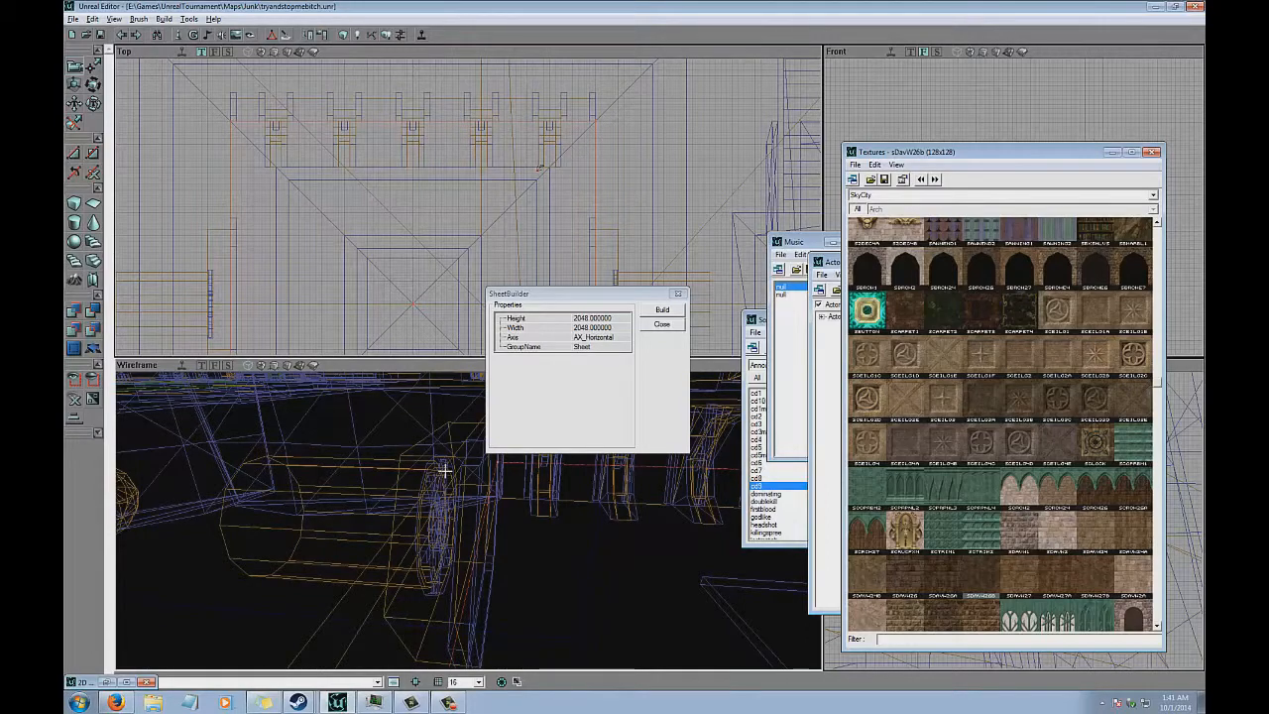
mouse_move(446, 471)
mouse_down()
mouse_move(467, 525)
mouse_move(423, 516)
mouse_move(470, 541)
mouse_up()
click(436, 510)
right_drag(437, 510, 471, 506)
drag(470, 506, 408, 569)
mouse_move(466, 520)
mouse_down()
mouse_move(383, 539)
mouse_move(469, 516)
mouse_up()
mouse_move(186, 574)
mouse_down()
mouse_move(467, 519)
mouse_move(426, 516)
mouse_up()
Set the horizontal sheet's width to 3072 and build it.
right_click(94, 206)
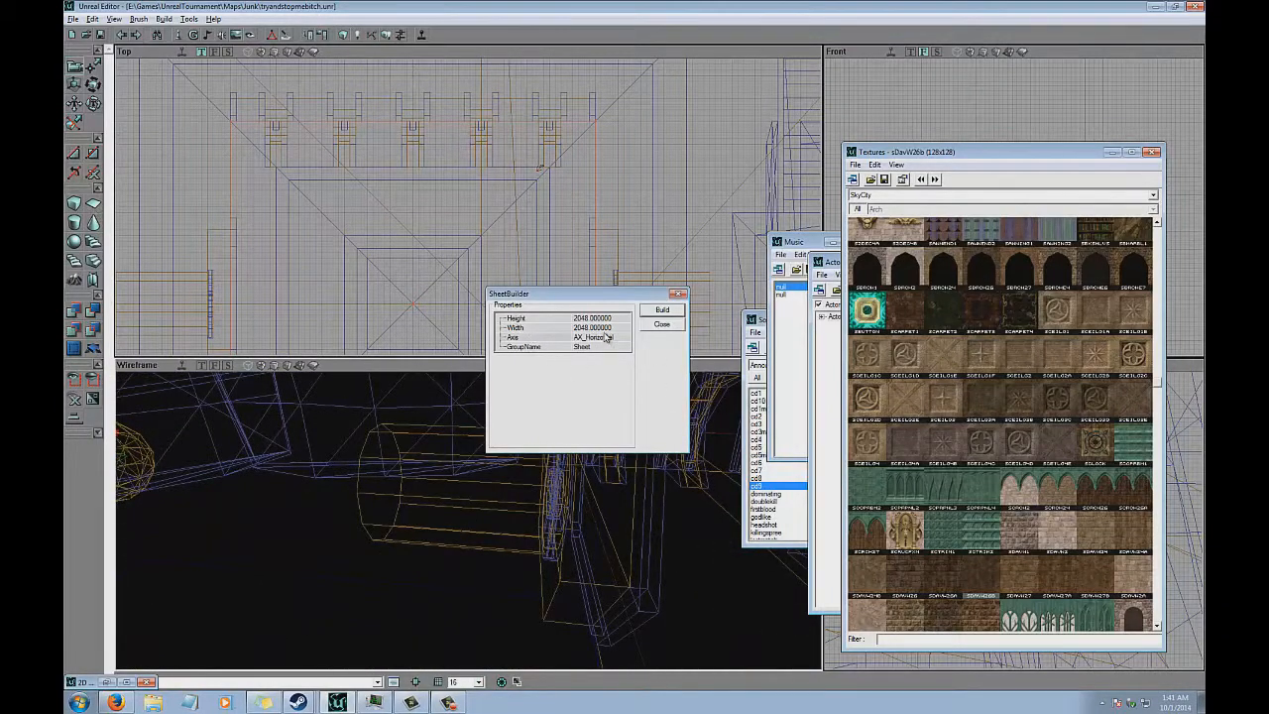
click(595, 327)
text(30)
click(661, 309)
mouse_move(700, 117)
mouse_down()
mouse_move(700, 178)
mouse_move(700, 117)
mouse_up()
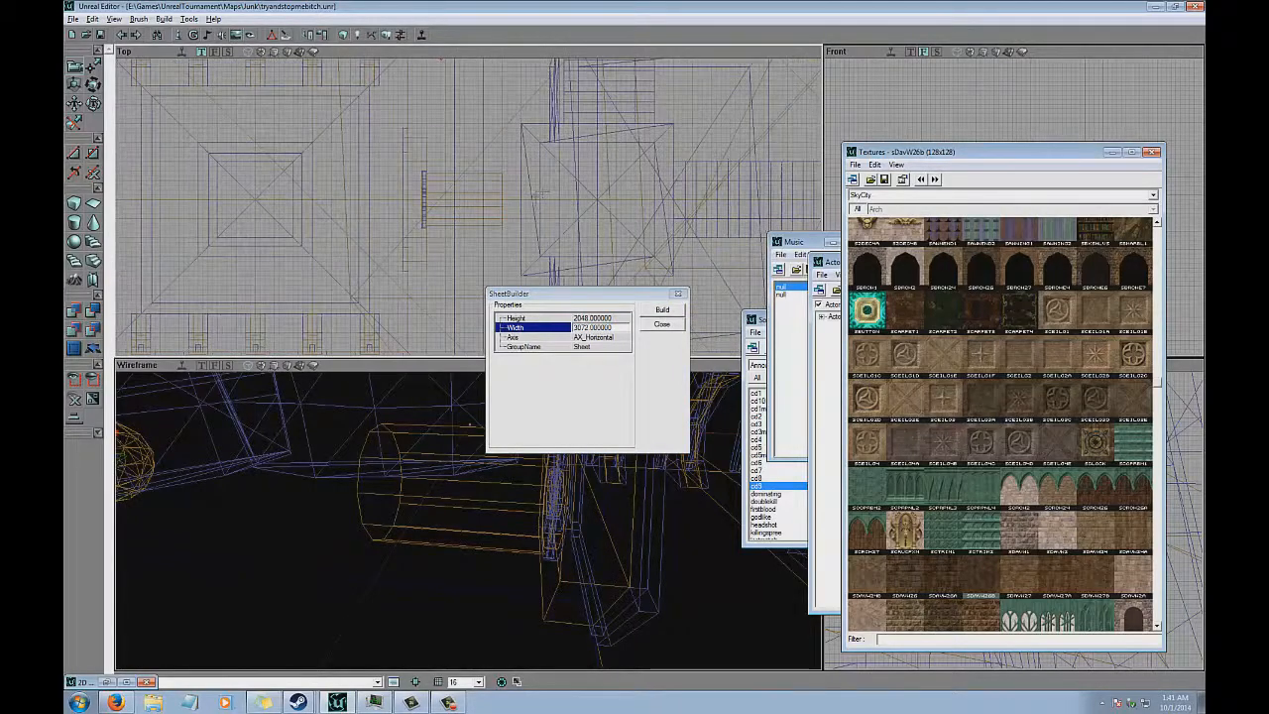
Set the horizontal sheet's width to 4096 and rebuild it.
drag(472, 548, 469, 520)
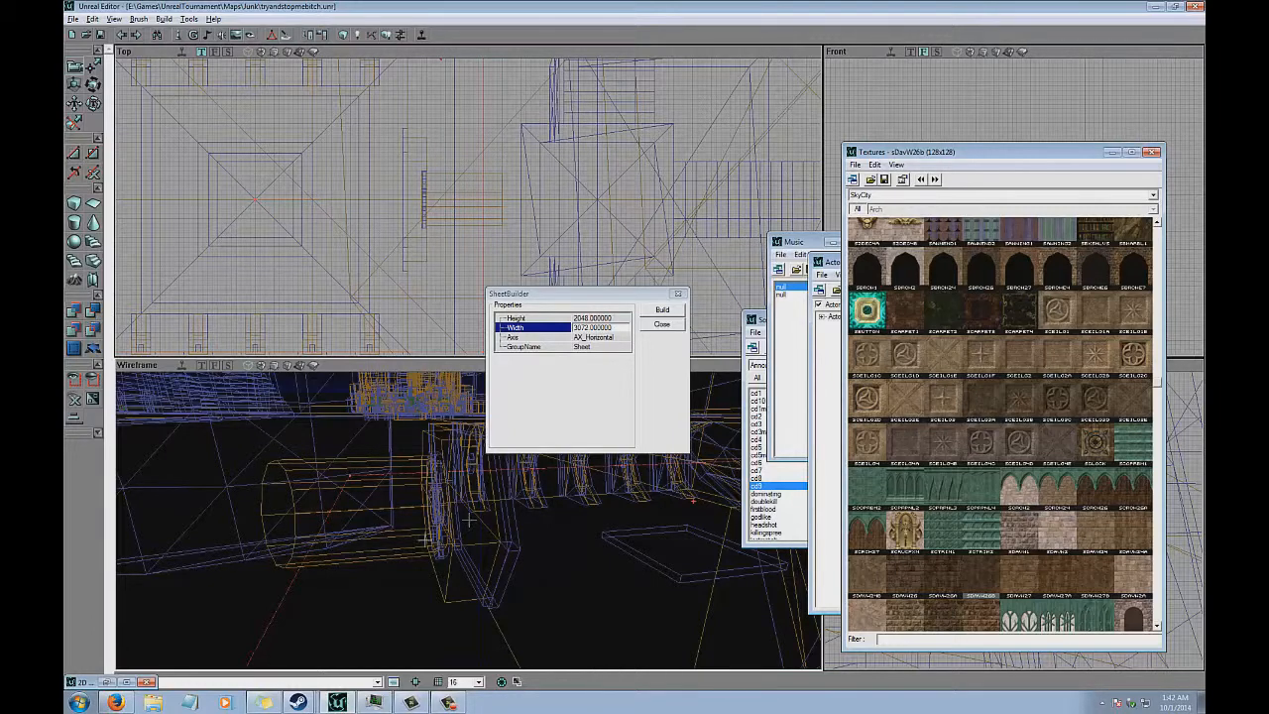
click(598, 328)
text(4096)
click(661, 314)
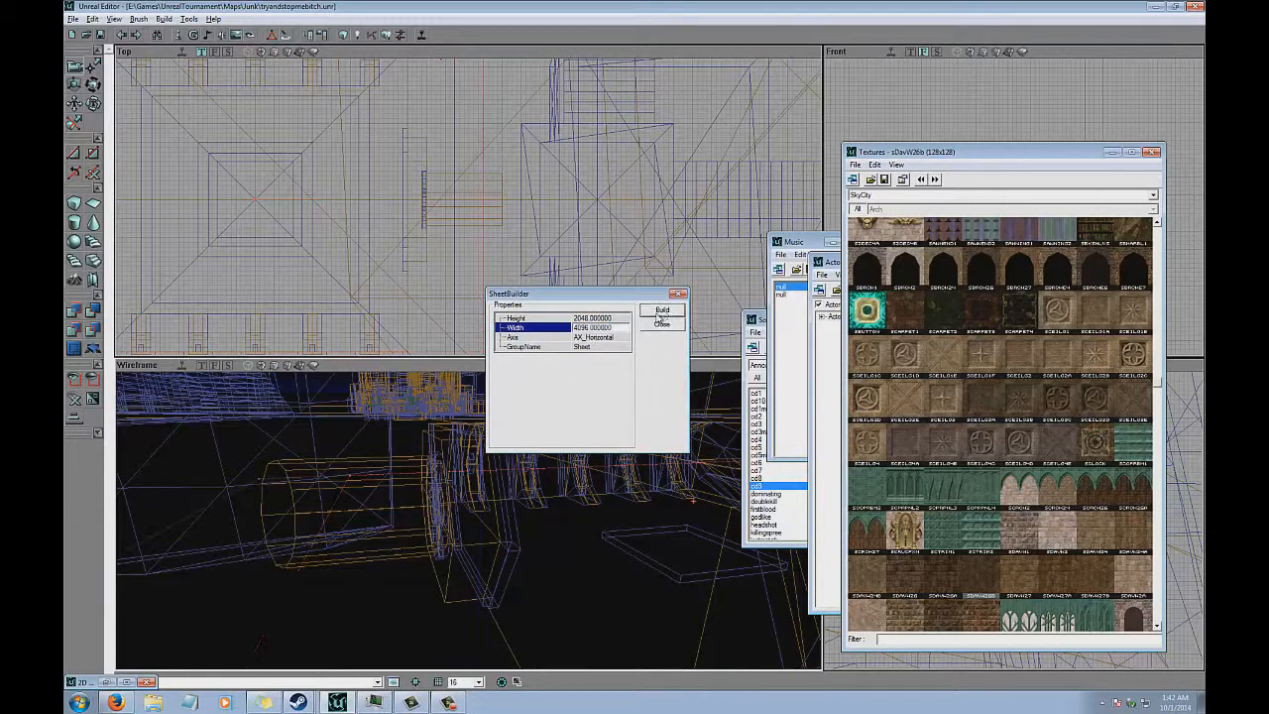
Set the sheet's height to 3072, rebuild it and close the sheet builder.
click(615, 347)
click(613, 338)
click(616, 318)
click(615, 328)
drag(354, 532, 466, 521)
click(593, 318)
click(595, 320)
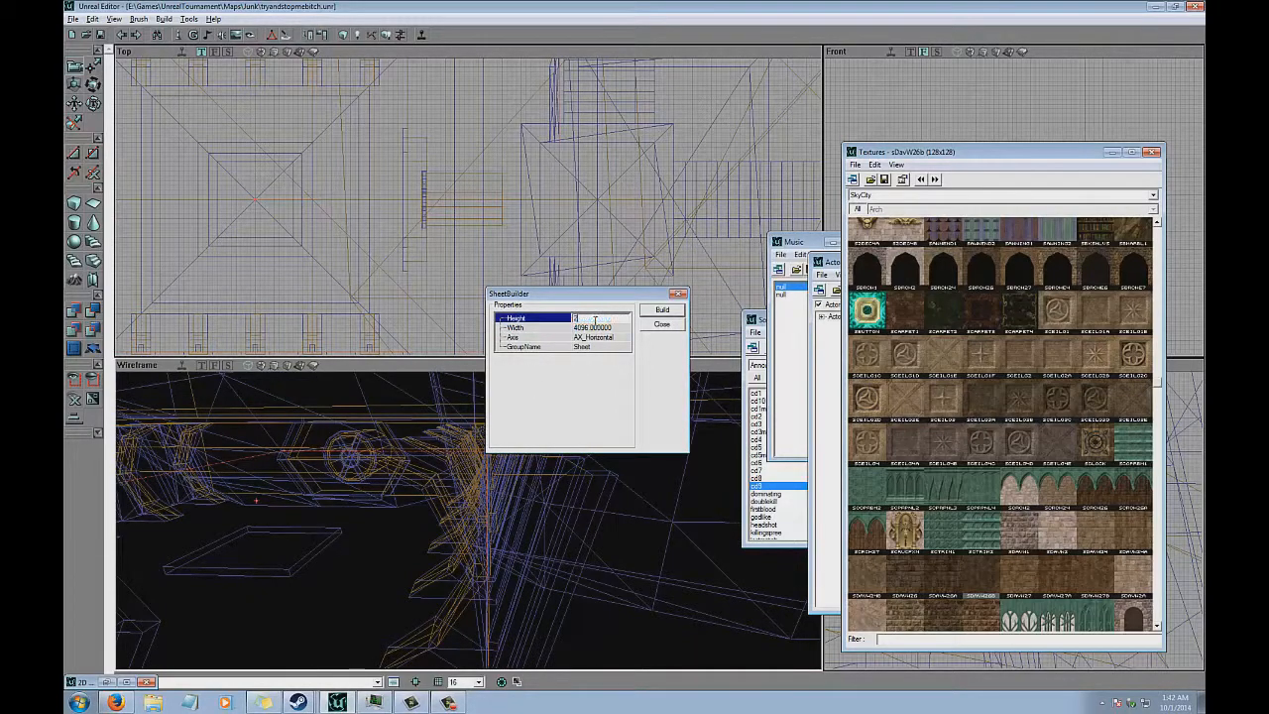
text(3072)
click(672, 312)
click(672, 328)
drag(470, 500, 468, 517)
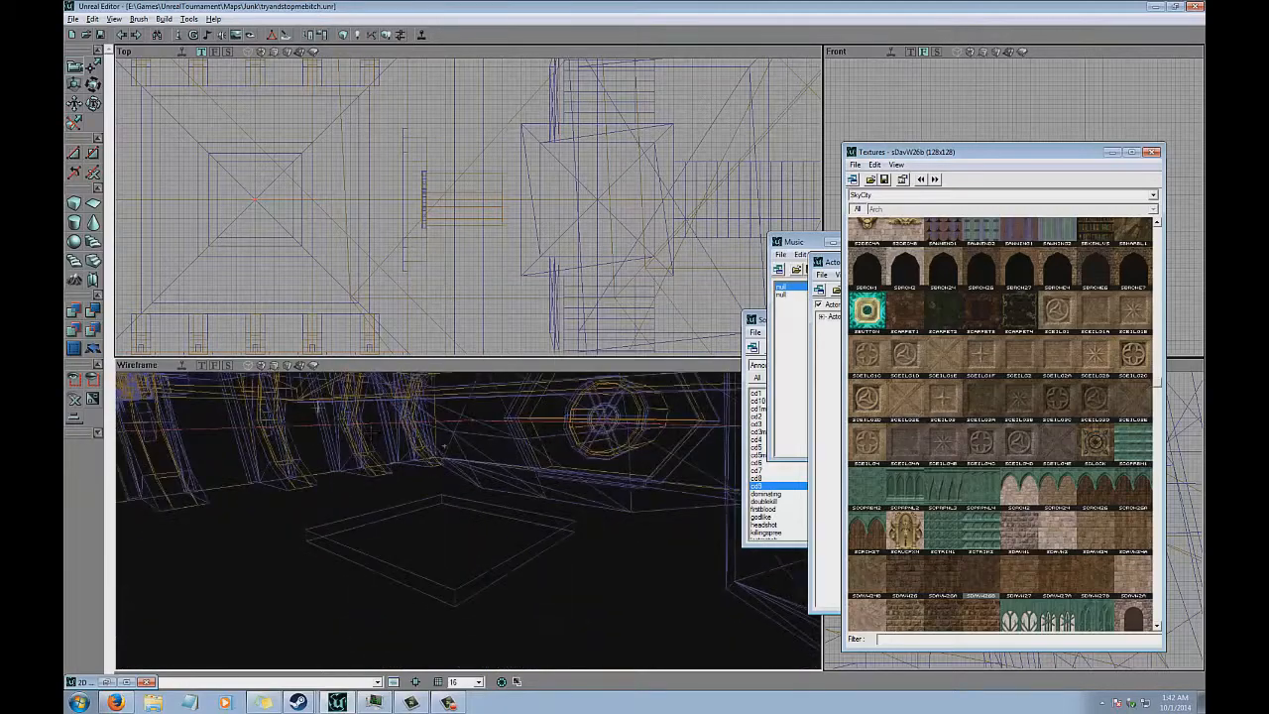
Switch the top view to the front view and lower the sheet brush to just above the room's floor.
click(214, 51)
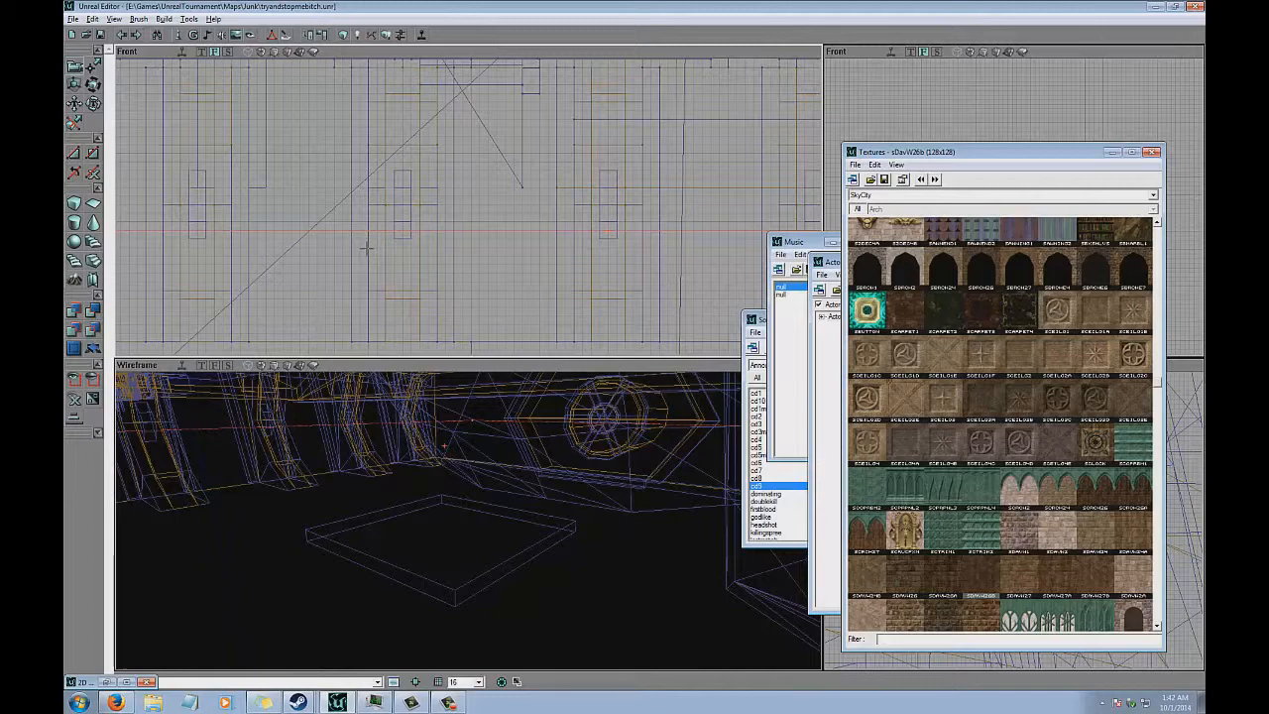
mouse_move(381, 245)
mouse_down()
mouse_move(381, 323)
mouse_move(381, 263)
mouse_up()
scroll(468, 206, up, 3)
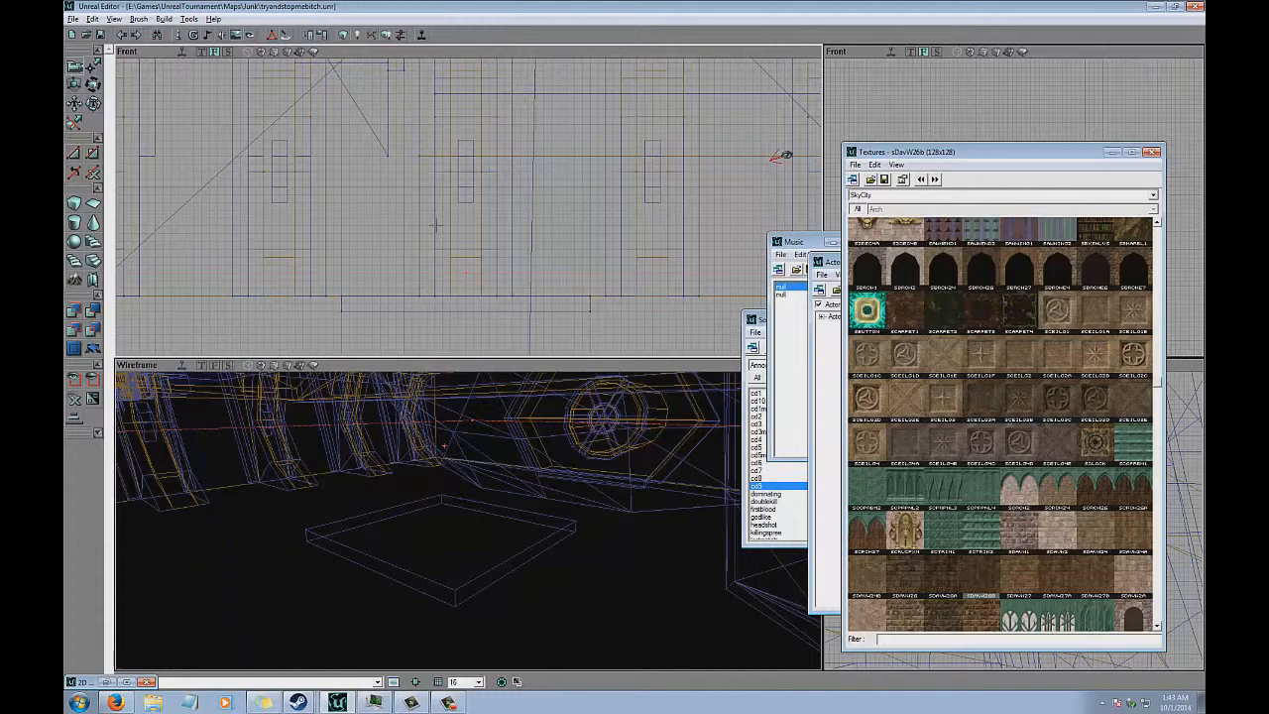
scroll(434, 226, down, 6)
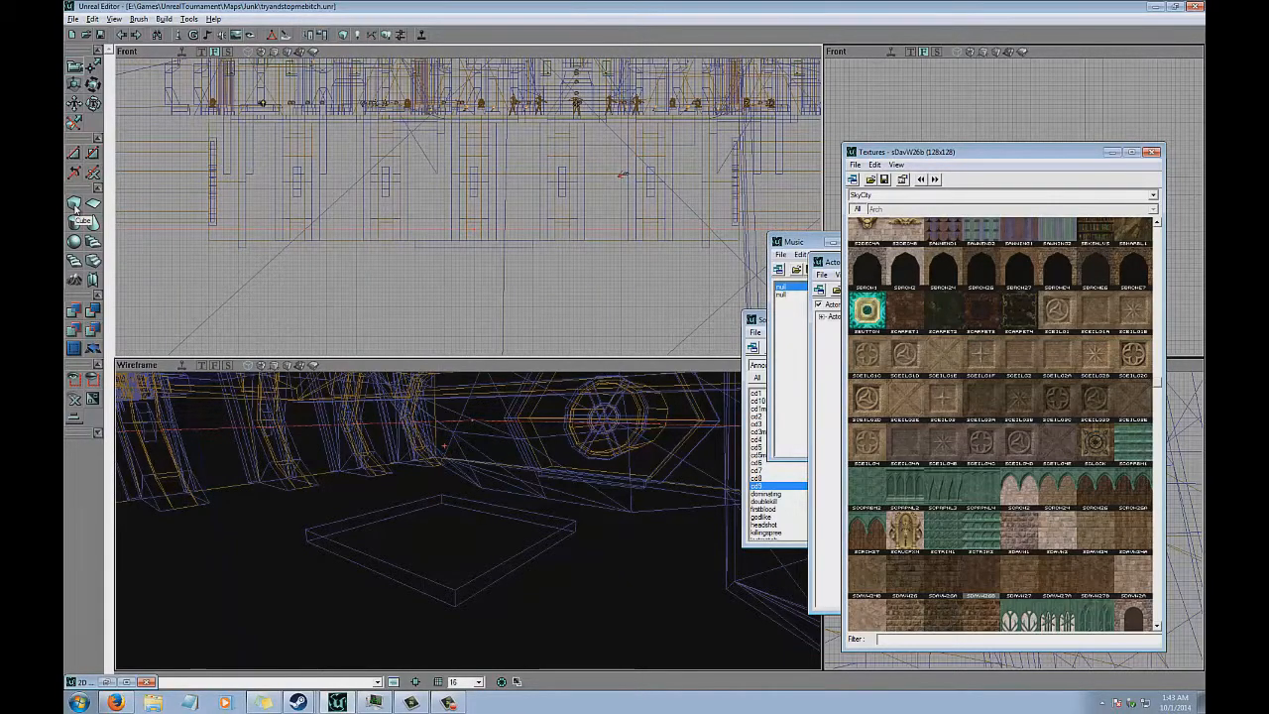
click(75, 349)
click(585, 324)
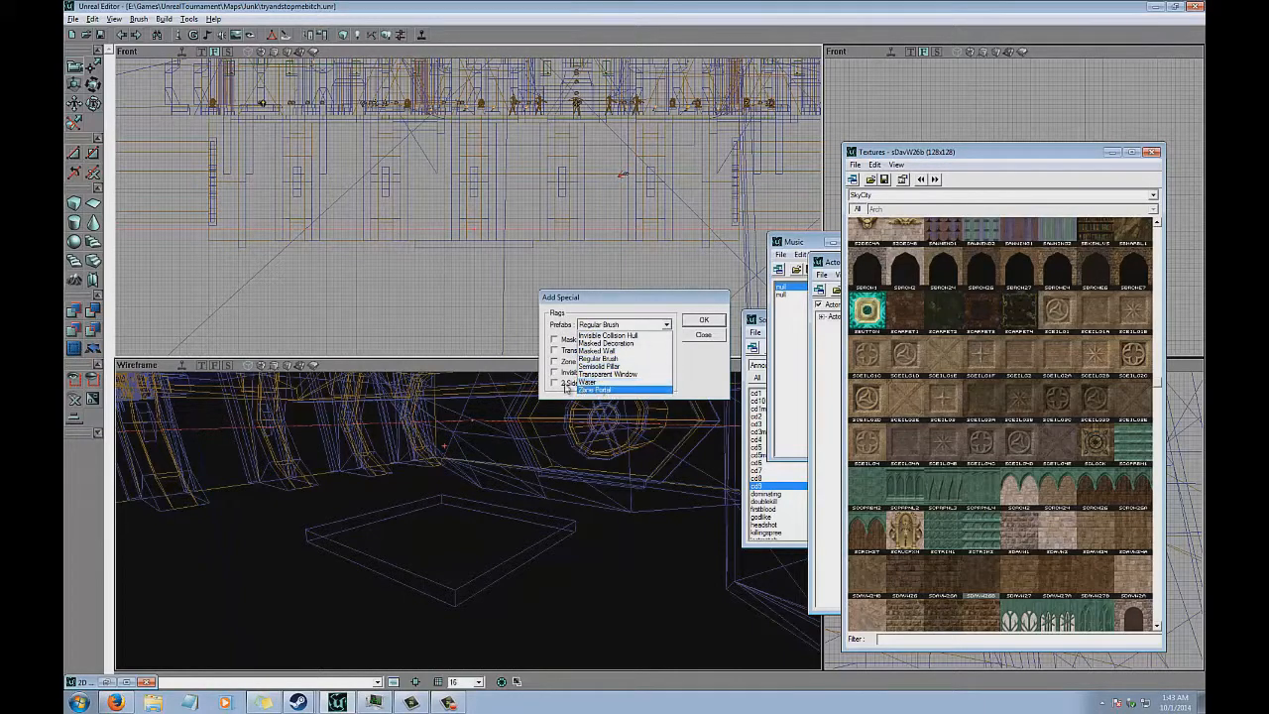
click(563, 393)
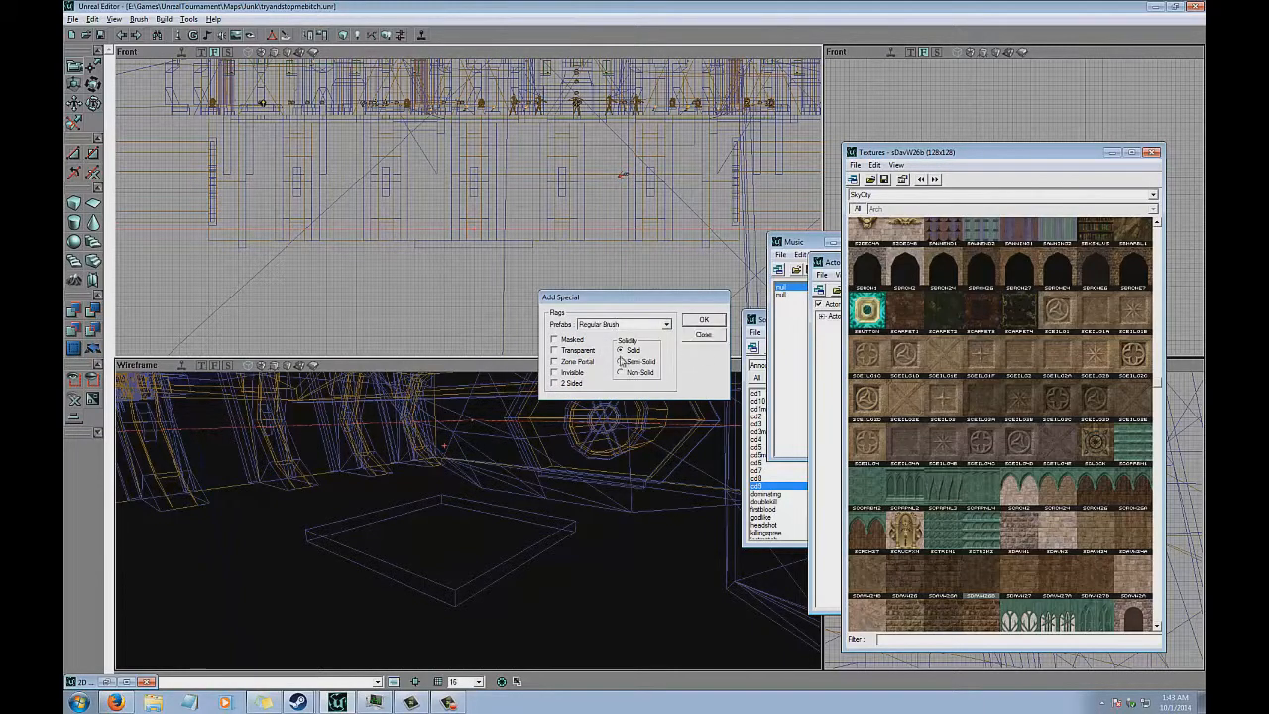
click(603, 325)
click(609, 385)
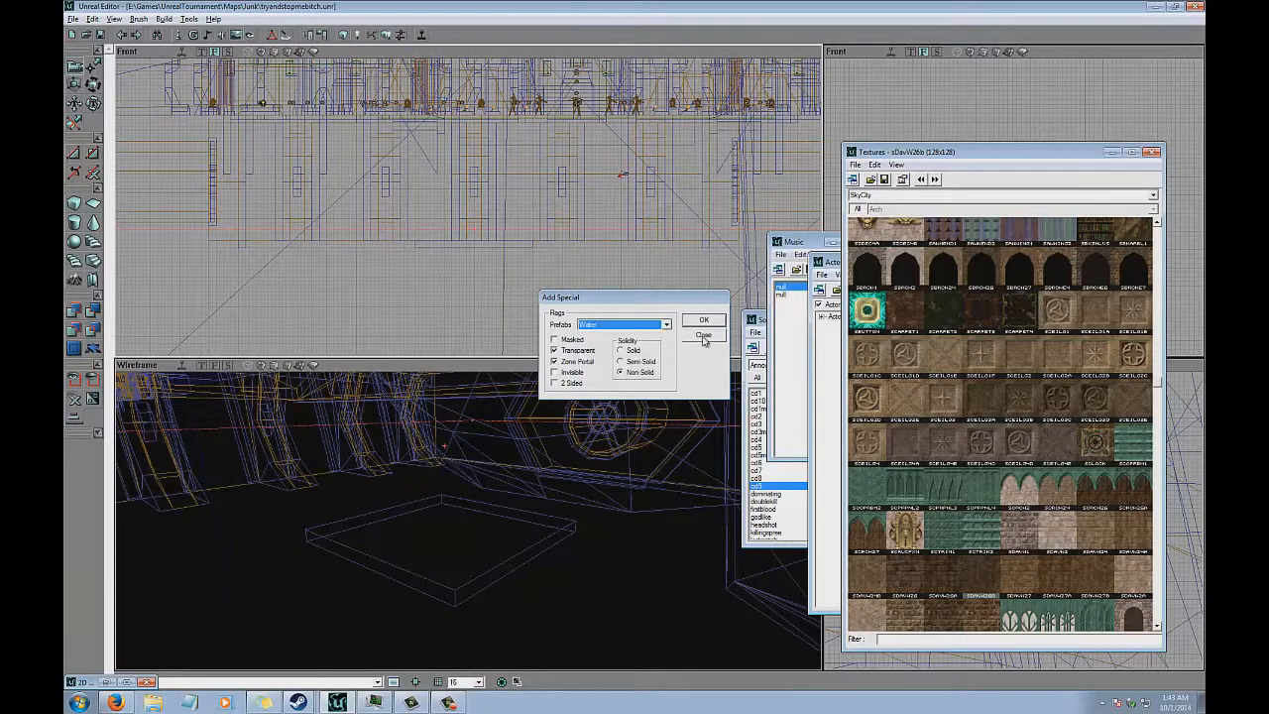
click(703, 338)
mouse_move(523, 552)
mouse_down()
mouse_move(469, 518)
mouse_move(522, 501)
mouse_move(470, 518)
mouse_up()
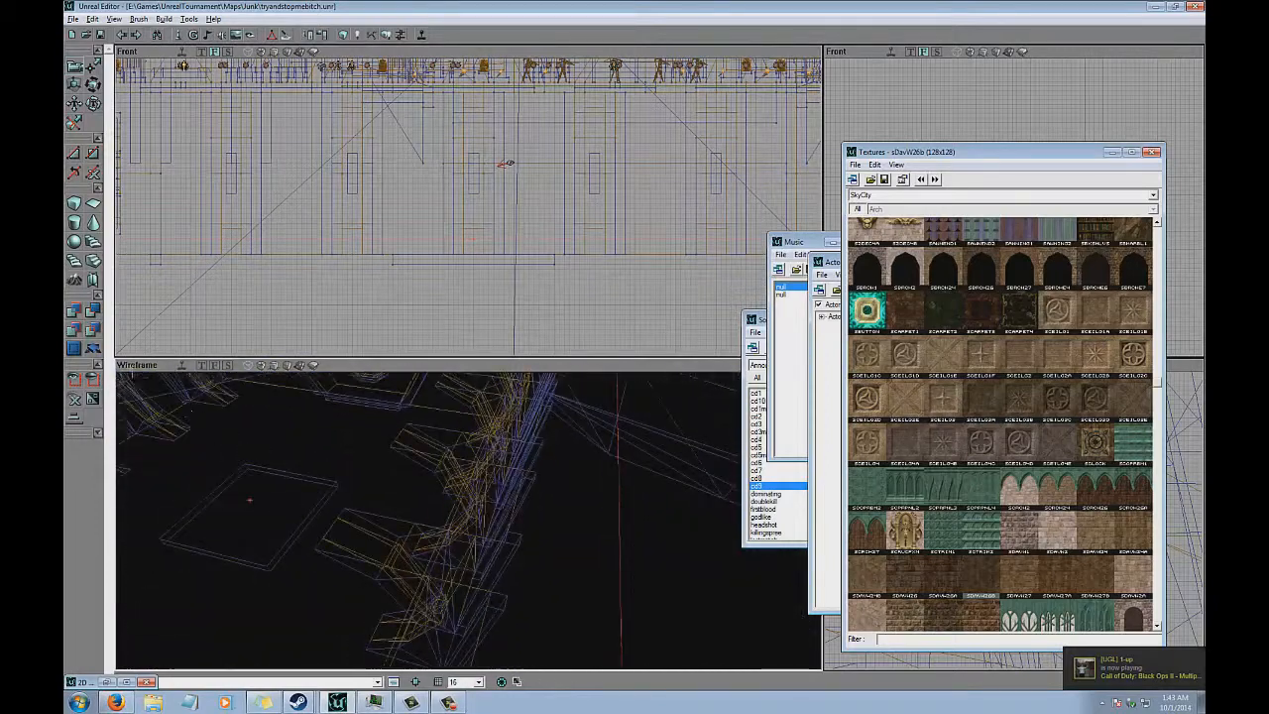
Open the Add Special settings for the sheet brush and choose the Water prefab.
click(75, 348)
click(631, 327)
click(584, 392)
right_drag(528, 442, 501, 417)
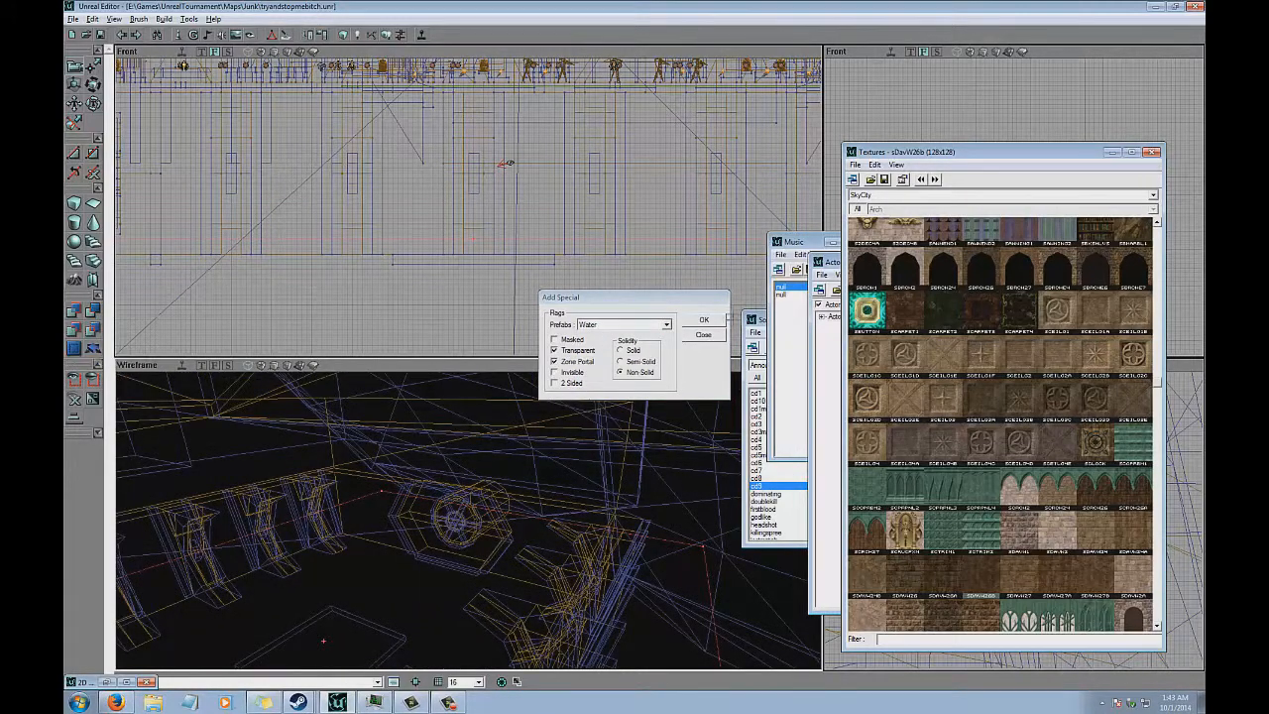
Keep the Water prefab for the sheet and enable its Invisible flag.
click(605, 325)
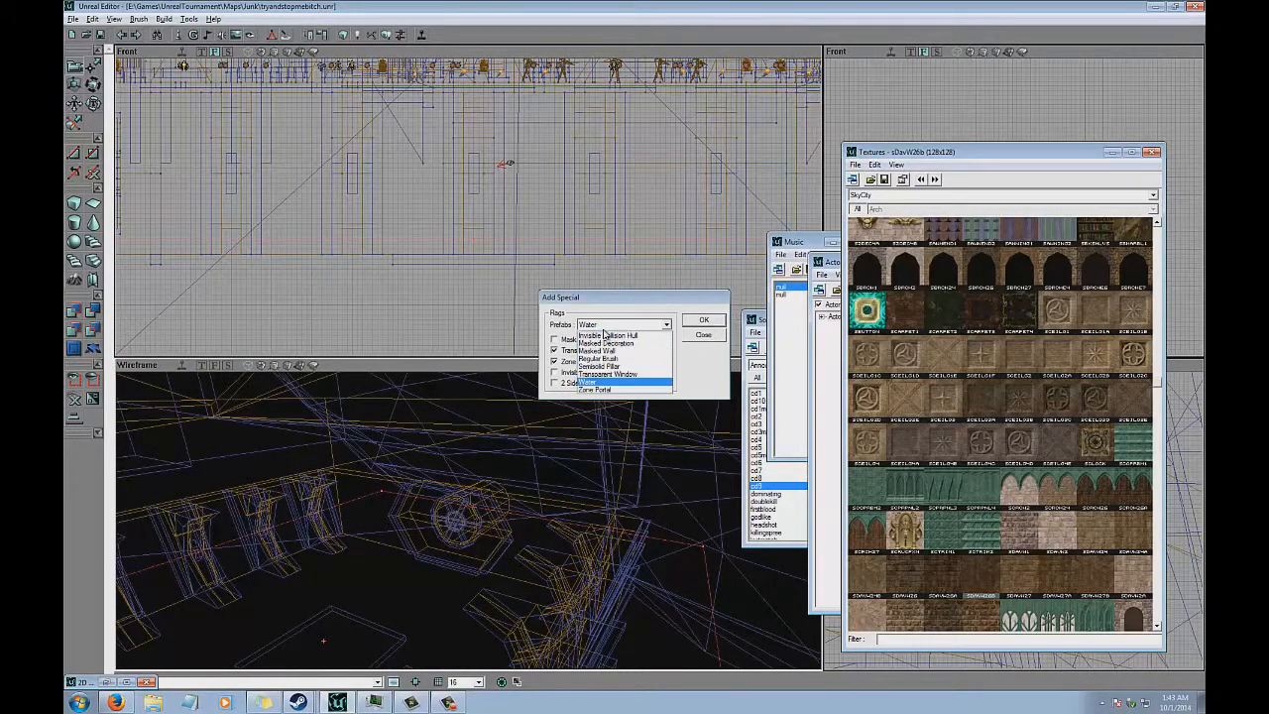
click(600, 347)
drag(567, 484, 496, 476)
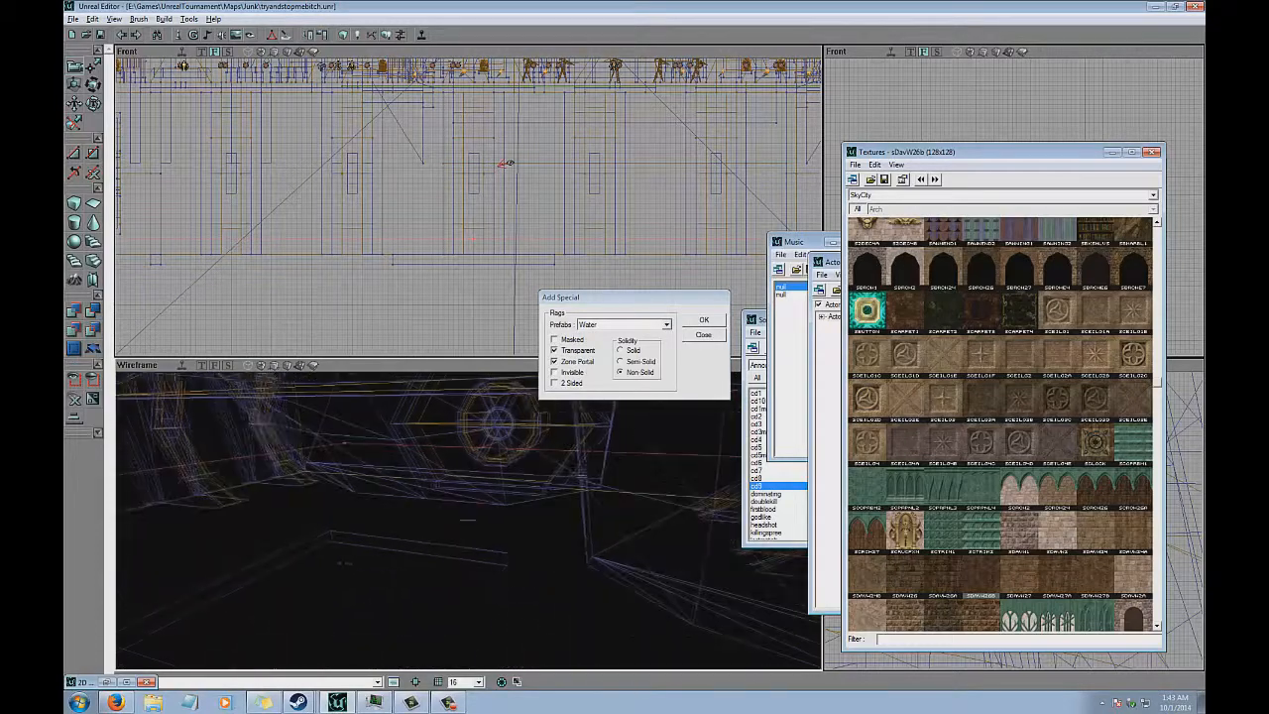
click(598, 353)
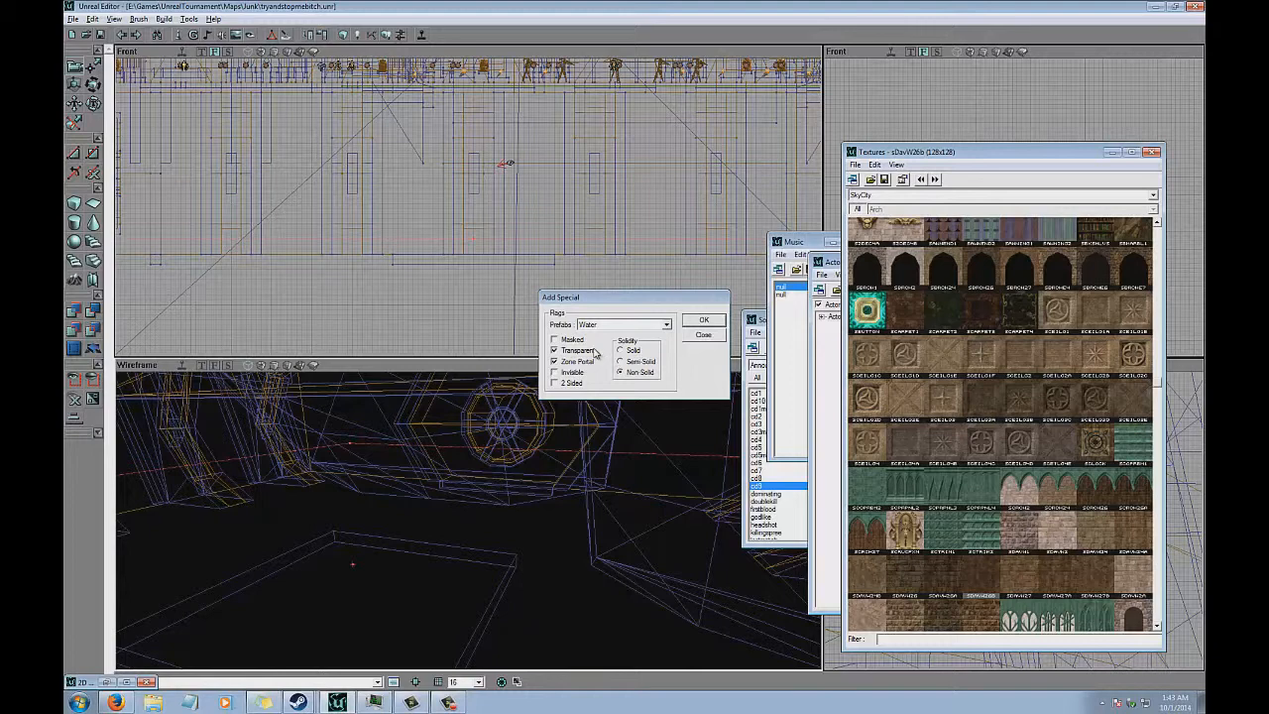
click(605, 328)
click(605, 328)
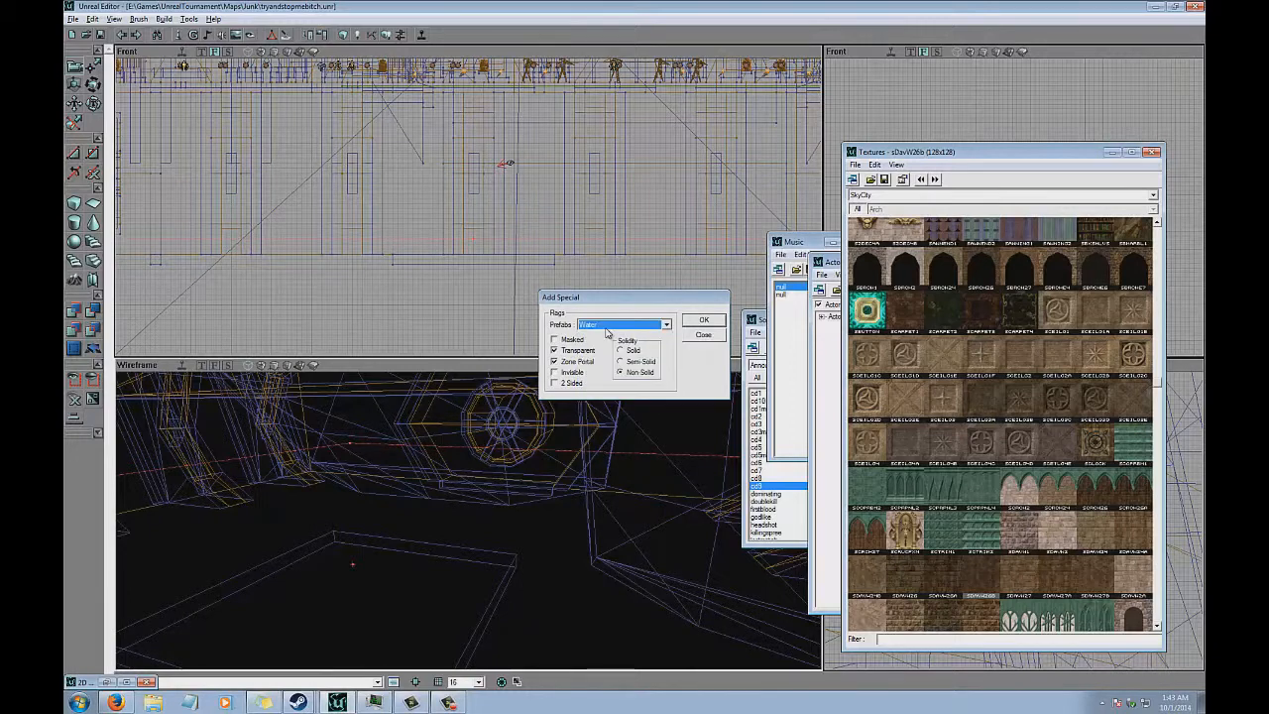
click(576, 375)
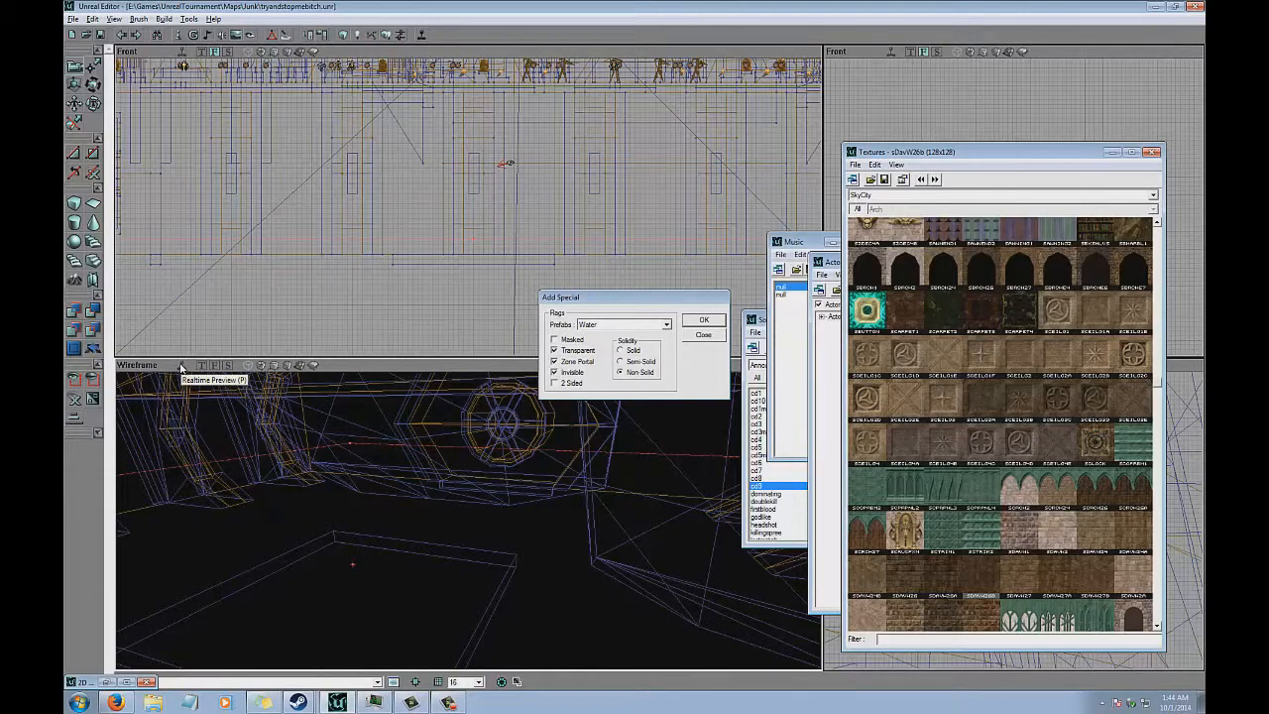
Save the map and switch the wireframe view to textured display, facing the room's brick walls and floor.
drag(473, 502, 391, 456)
click(99, 35)
click(287, 366)
drag(385, 496, 385, 458)
drag(444, 245, 468, 208)
right_drag(468, 525, 468, 520)
drag(469, 208, 468, 208)
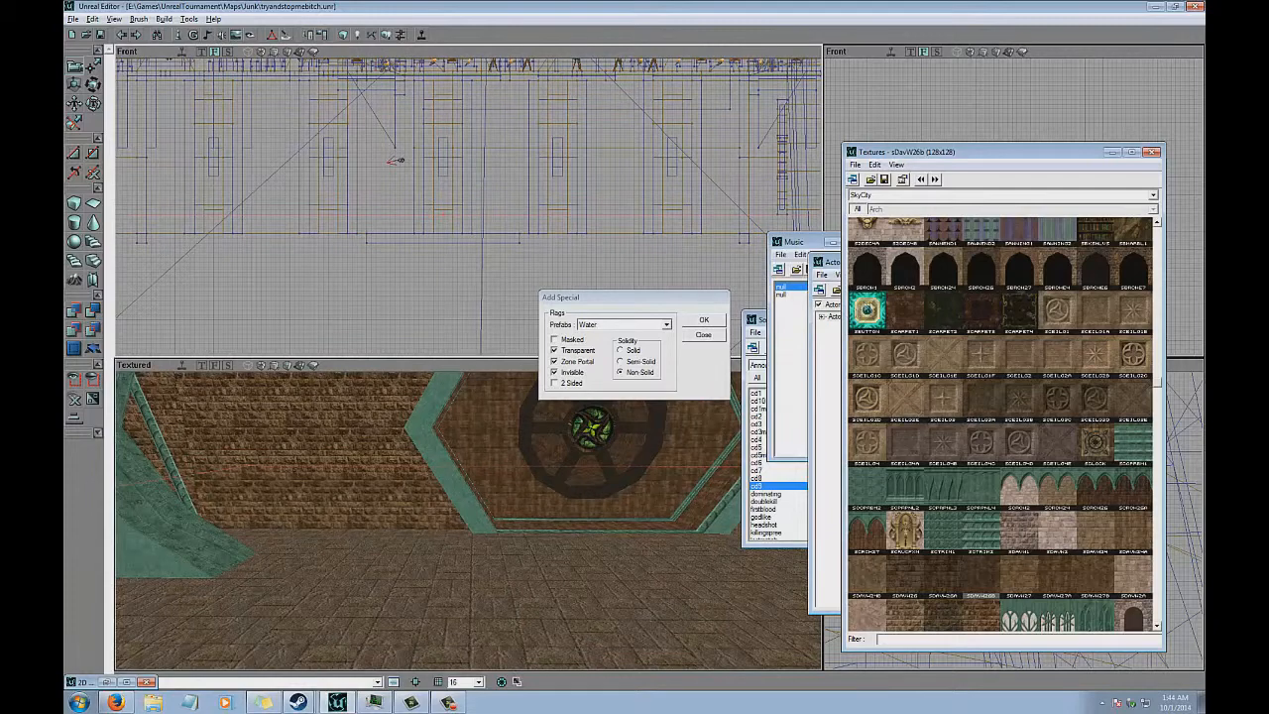
right_drag(552, 440, 468, 520)
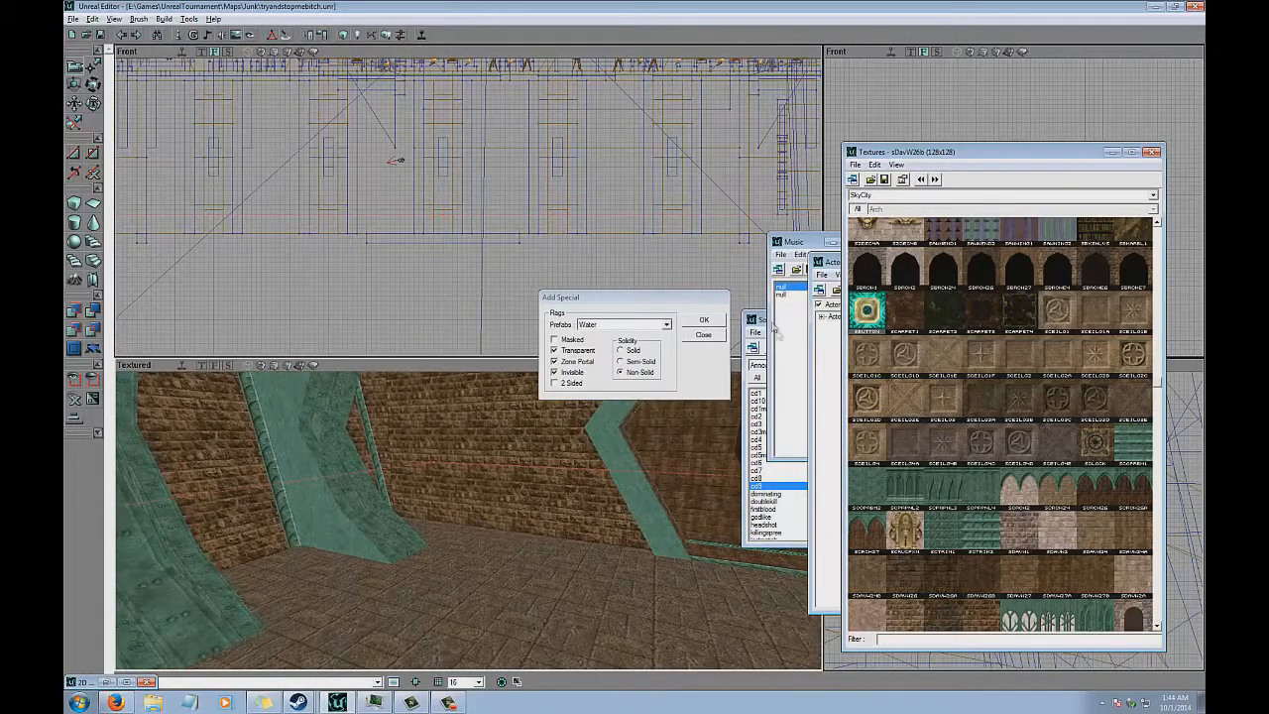
Add the Water sheet just above the floor, raise the sheet brush in the front view and add a second layer.
click(716, 326)
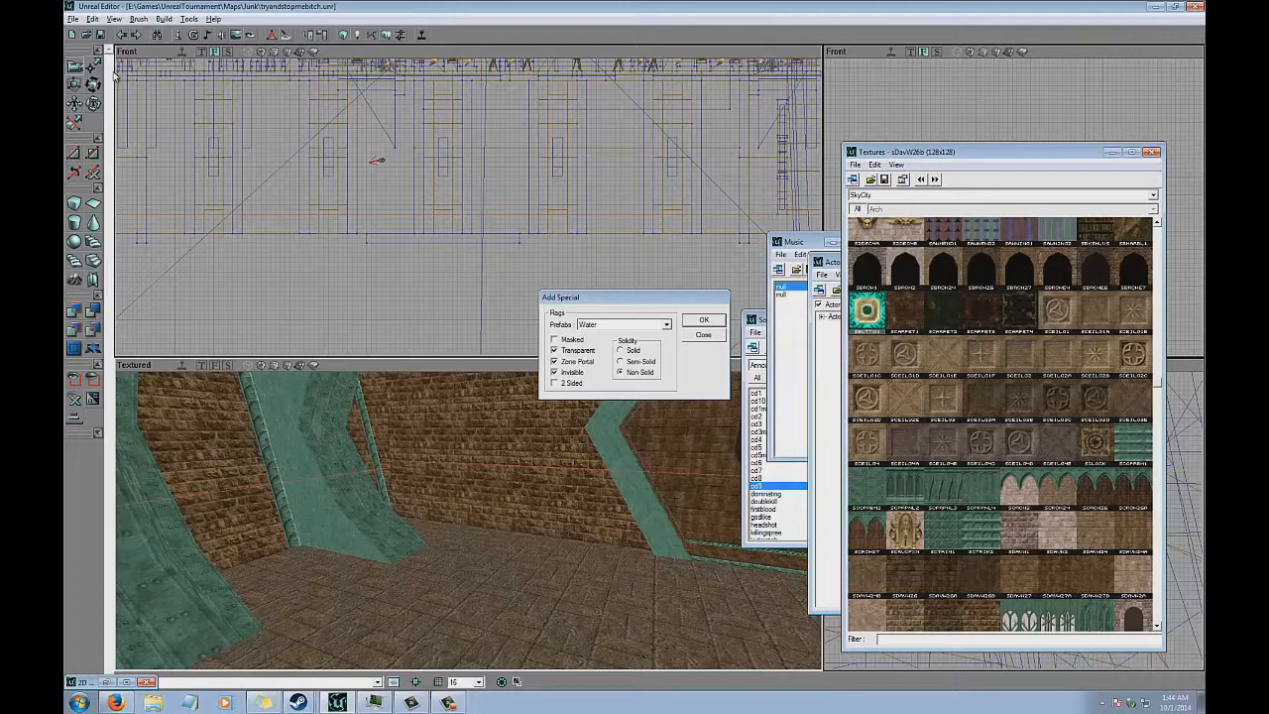
drag(468, 551, 656, 538)
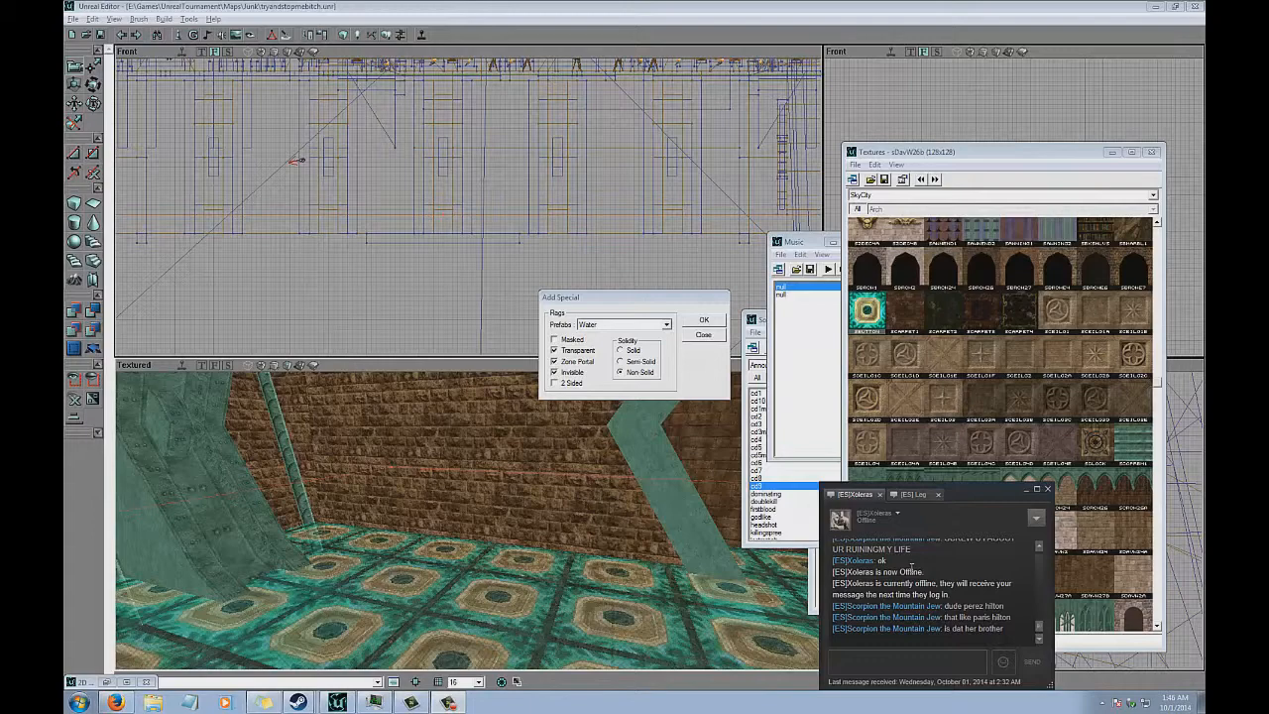
mouse_move(396, 210)
mouse_down()
mouse_move(466, 208)
mouse_move(390, 230)
mouse_up()
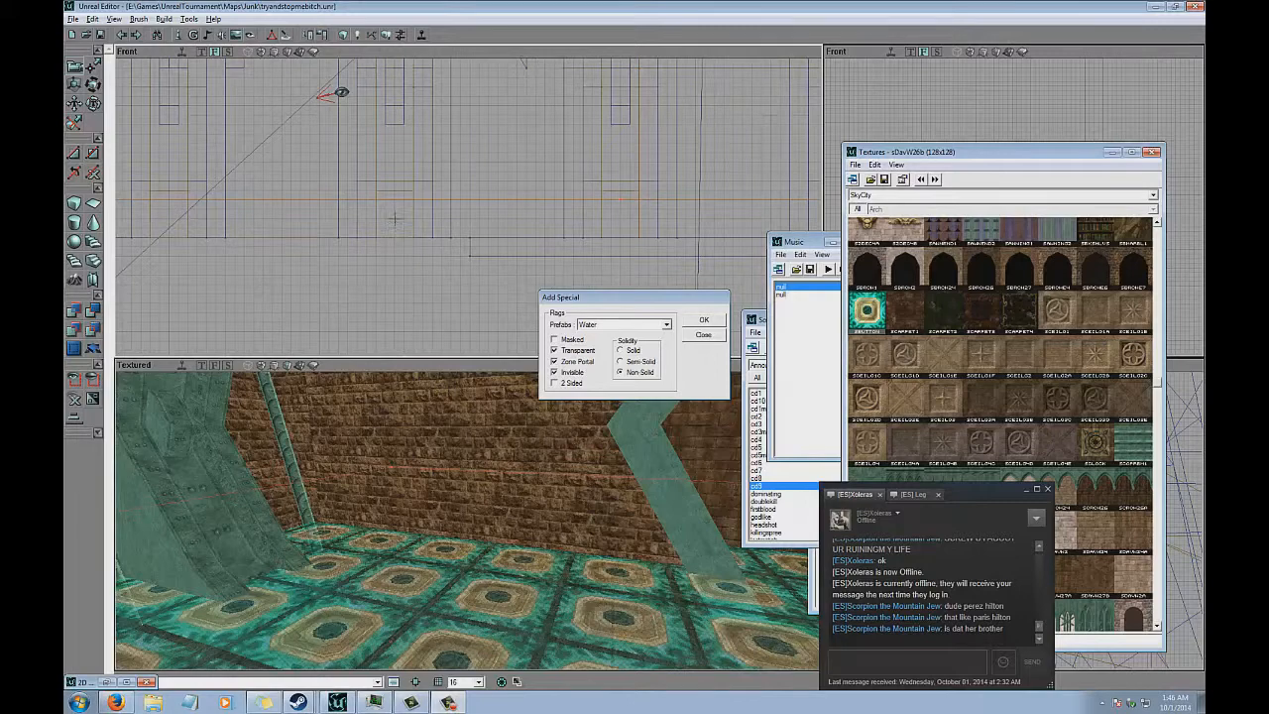
mouse_move(474, 198)
mouse_down()
mouse_move(493, 204)
mouse_move(468, 202)
mouse_up()
right_drag(409, 428, 466, 425)
drag(467, 425, 470, 525)
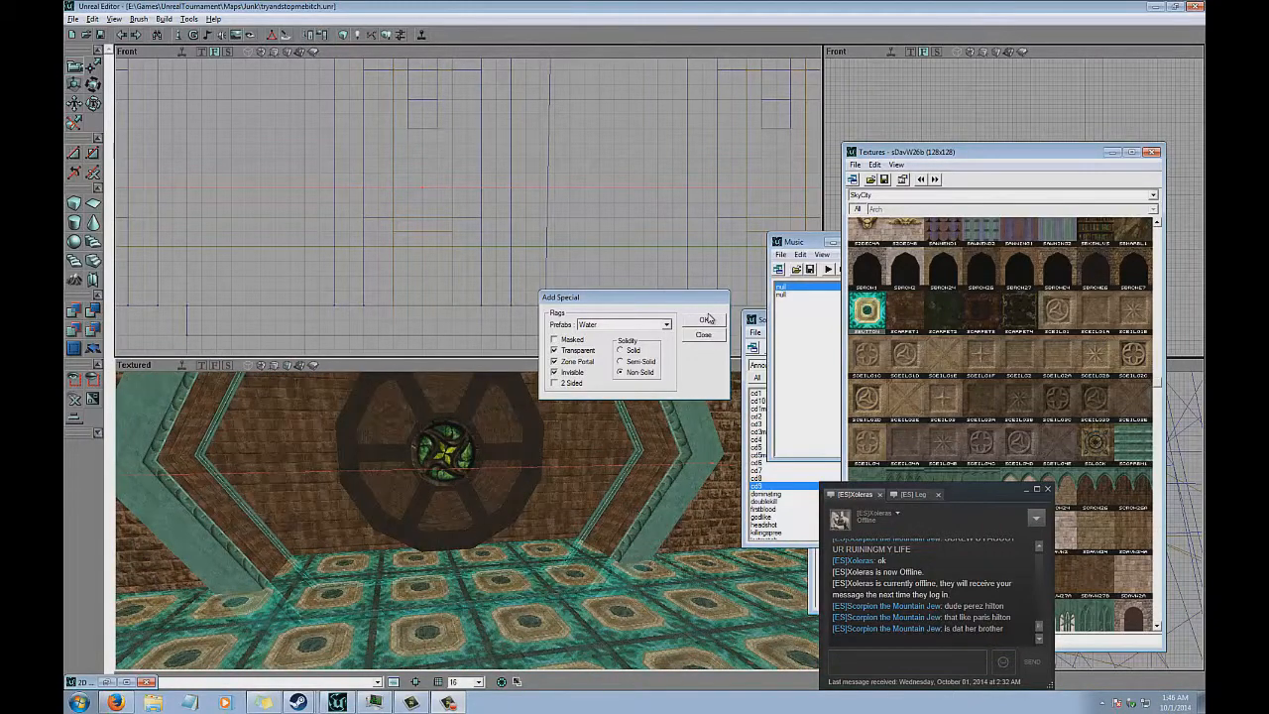
click(706, 319)
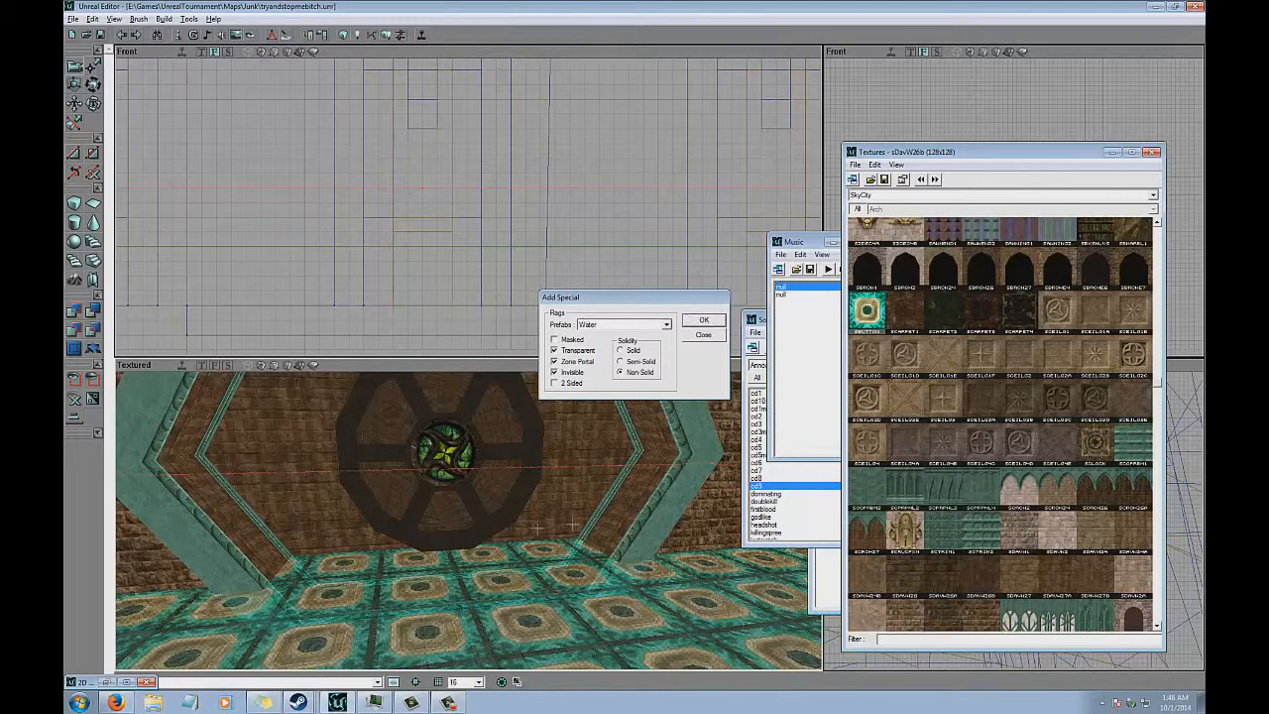
Raise the sheet brush above the last water layer and add another invisible Water sheet across the room.
drag(634, 446, 595, 426)
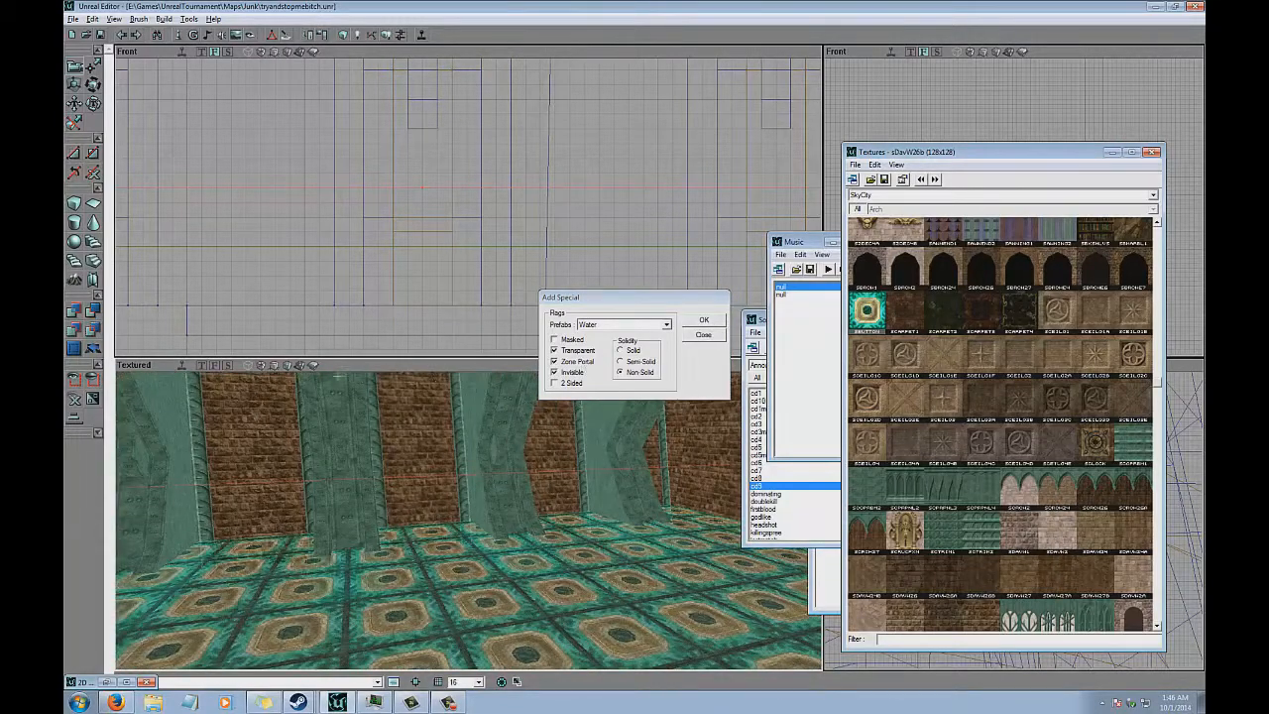
click(708, 323)
drag(468, 204, 467, 219)
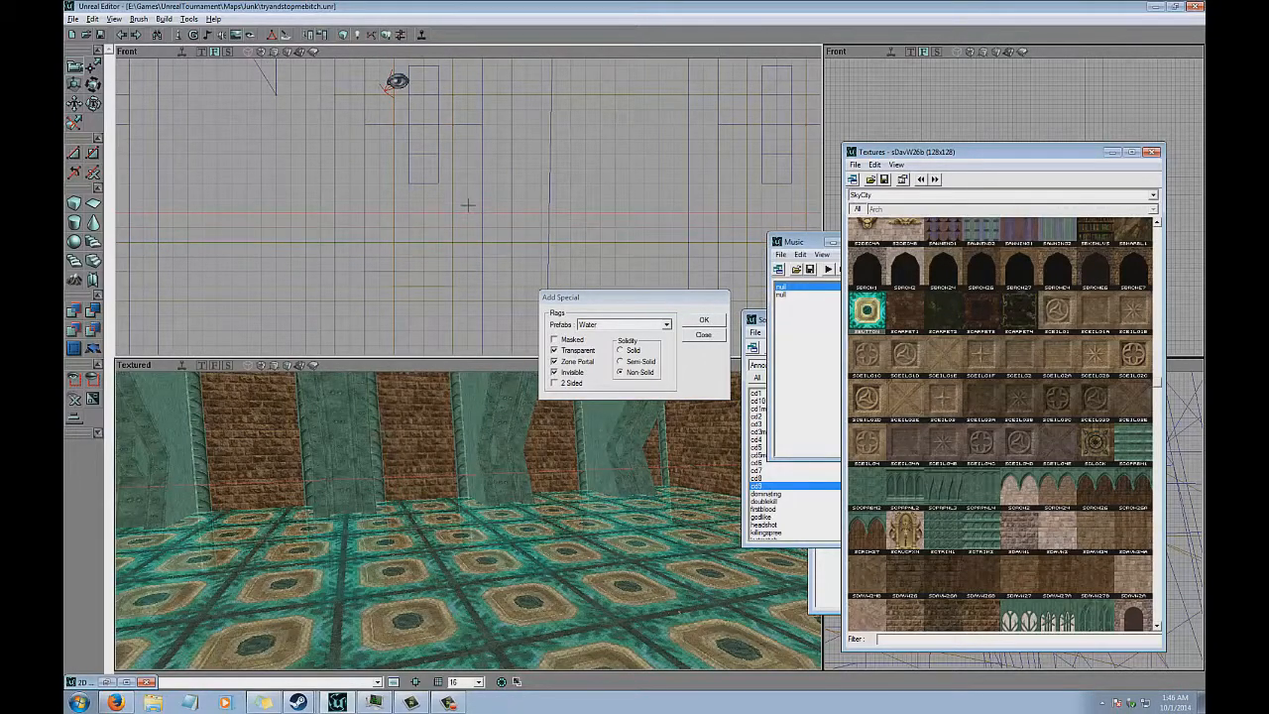
drag(469, 453, 482, 478)
drag(460, 264, 463, 272)
click(695, 322)
Stack two further Water sheets above the existing layers, raising the sheet brush by an even interval each time.
drag(520, 538, 468, 522)
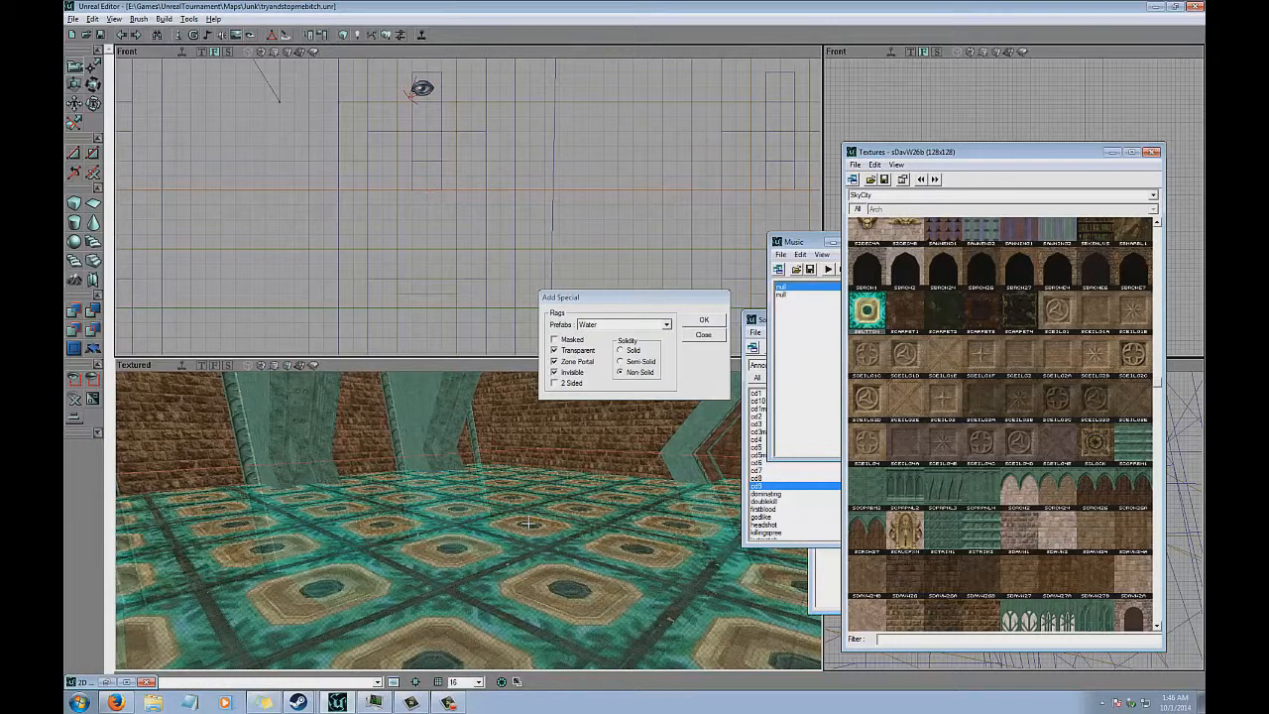
drag(561, 244, 468, 207)
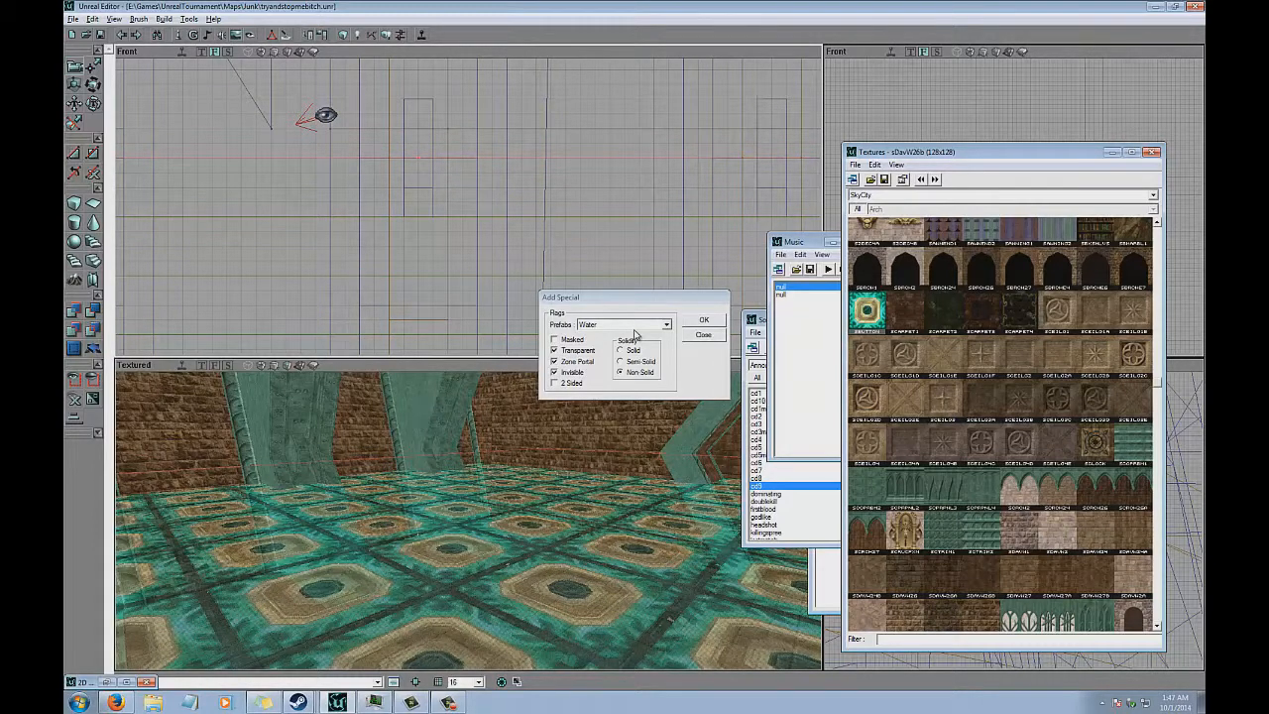
click(716, 320)
drag(336, 222, 474, 210)
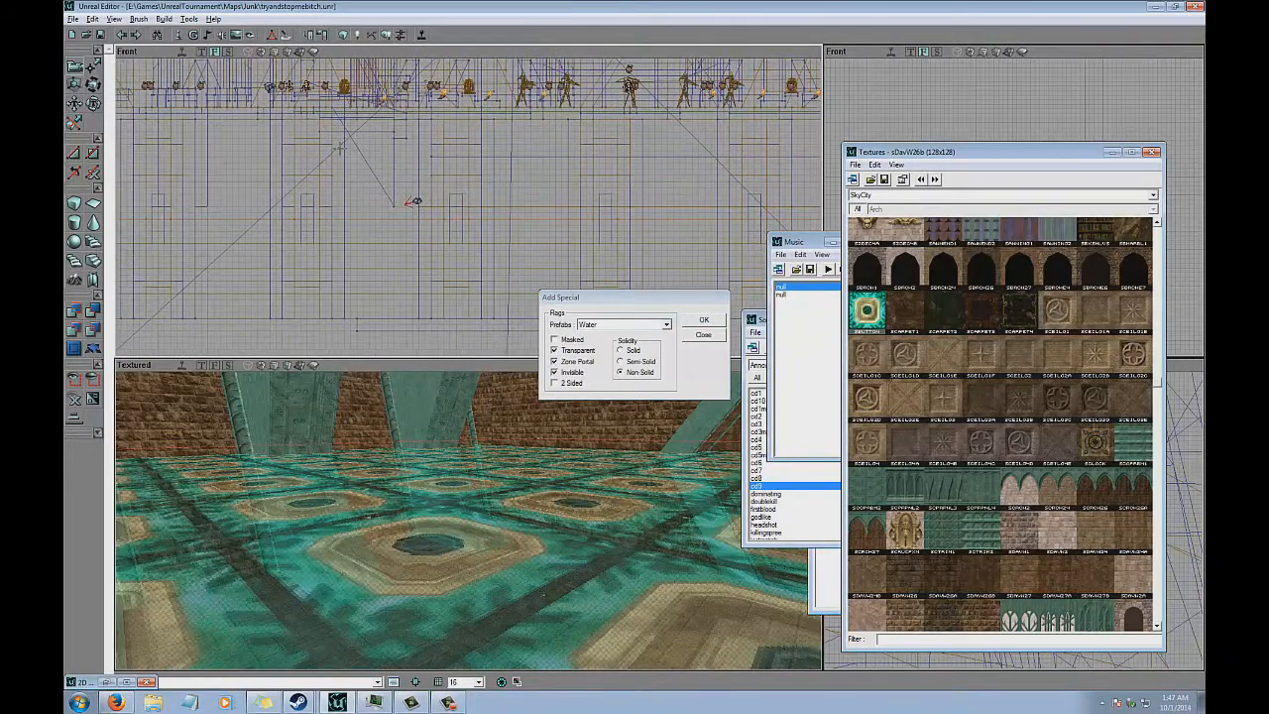
drag(347, 190, 468, 204)
drag(468, 496, 469, 520)
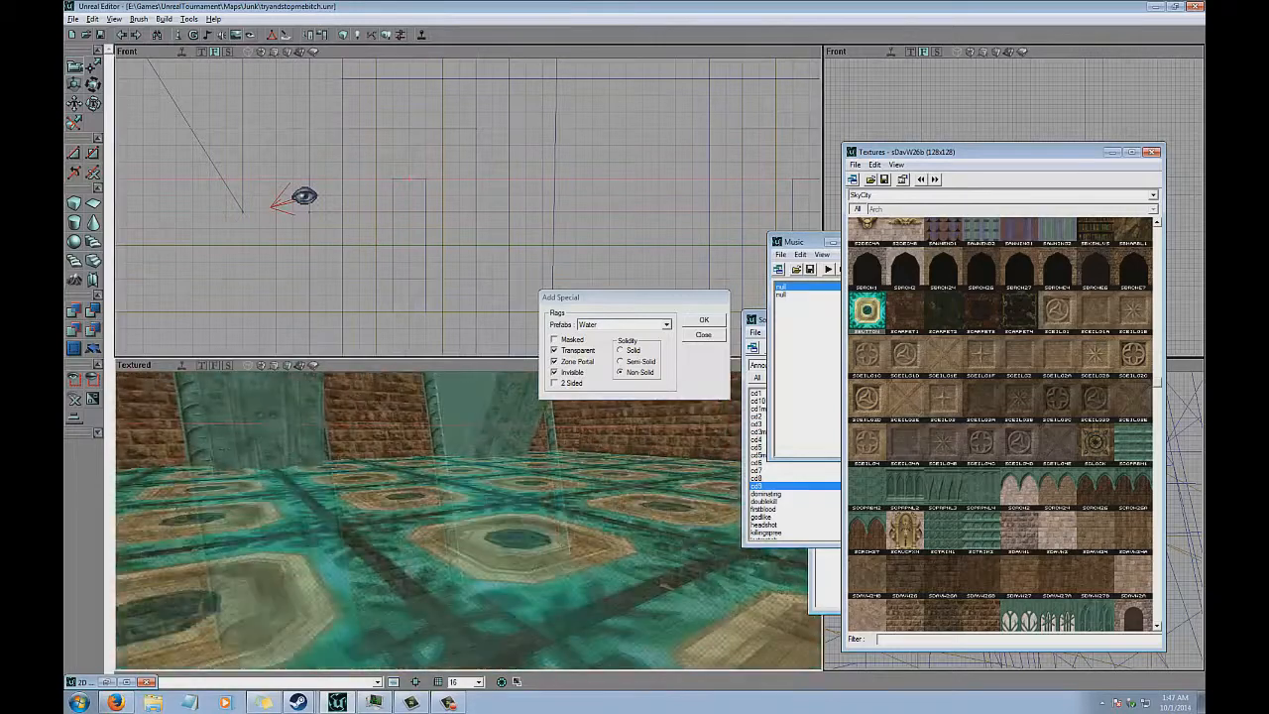
click(699, 323)
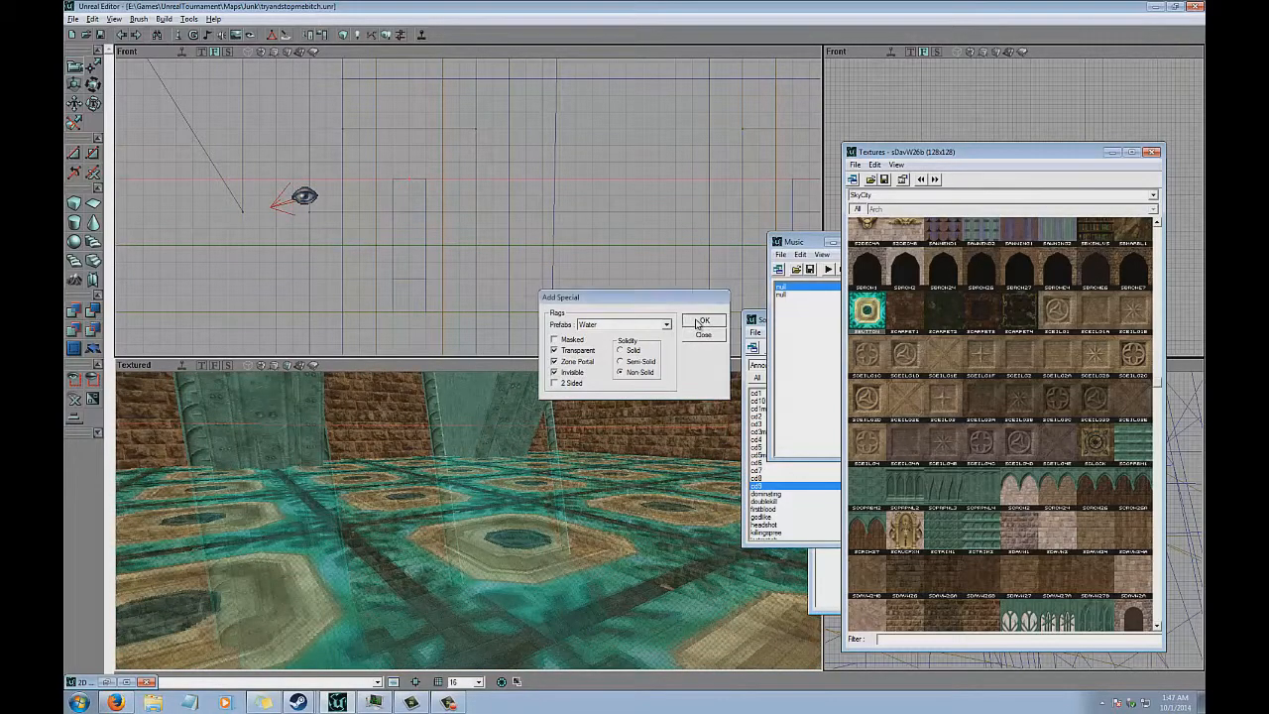
Move the sheet brush up toward the upper part of the room and add the final Water sheets.
drag(476, 204, 467, 208)
click(705, 320)
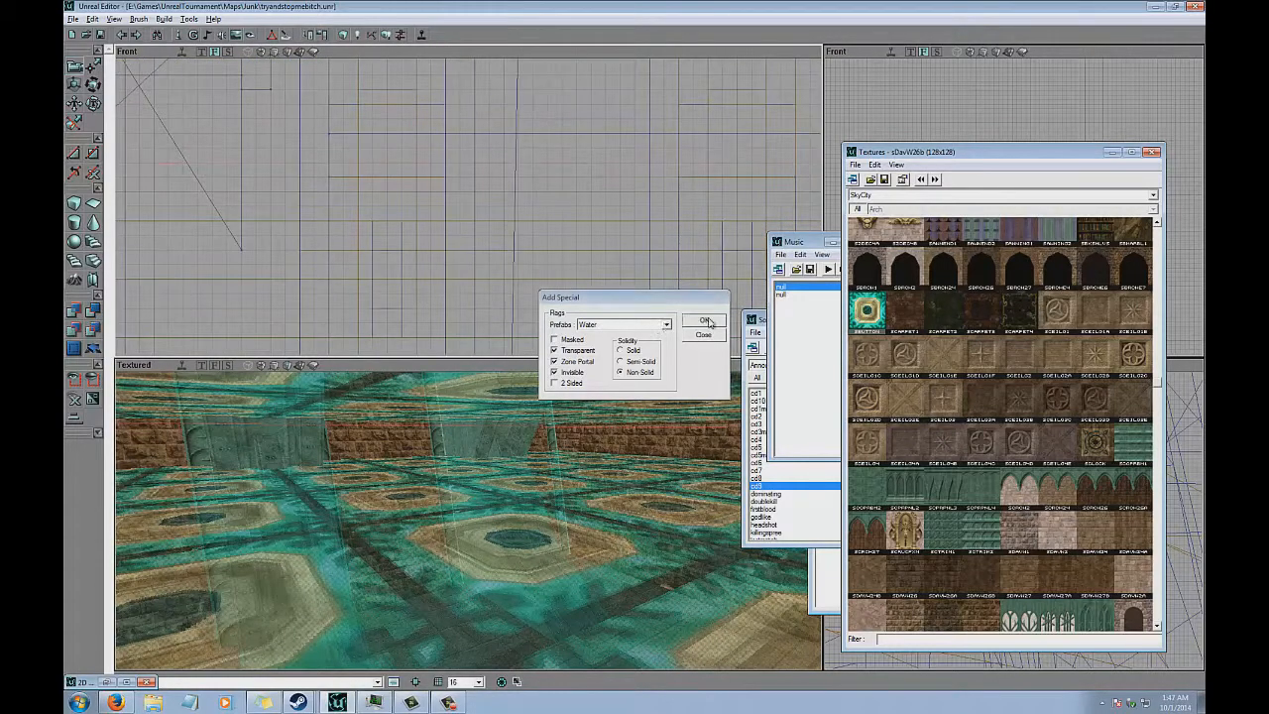
drag(470, 516, 470, 536)
drag(440, 190, 442, 225)
drag(596, 439, 595, 440)
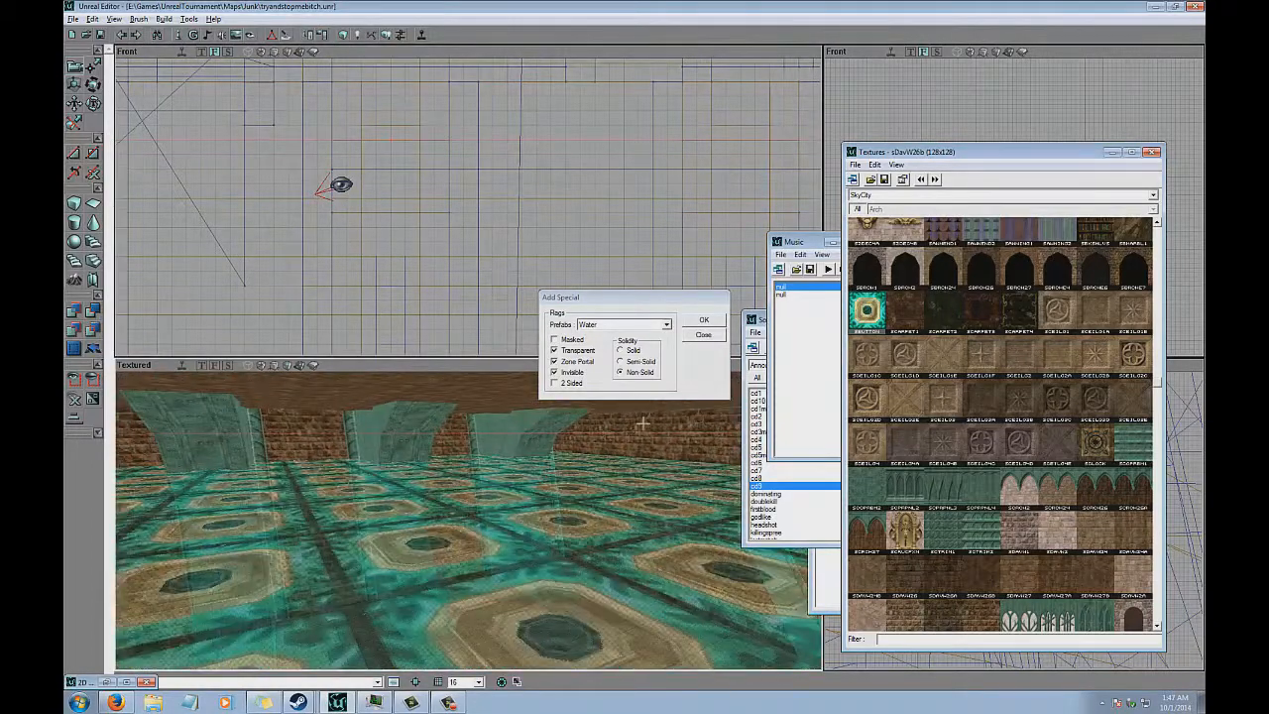
click(693, 325)
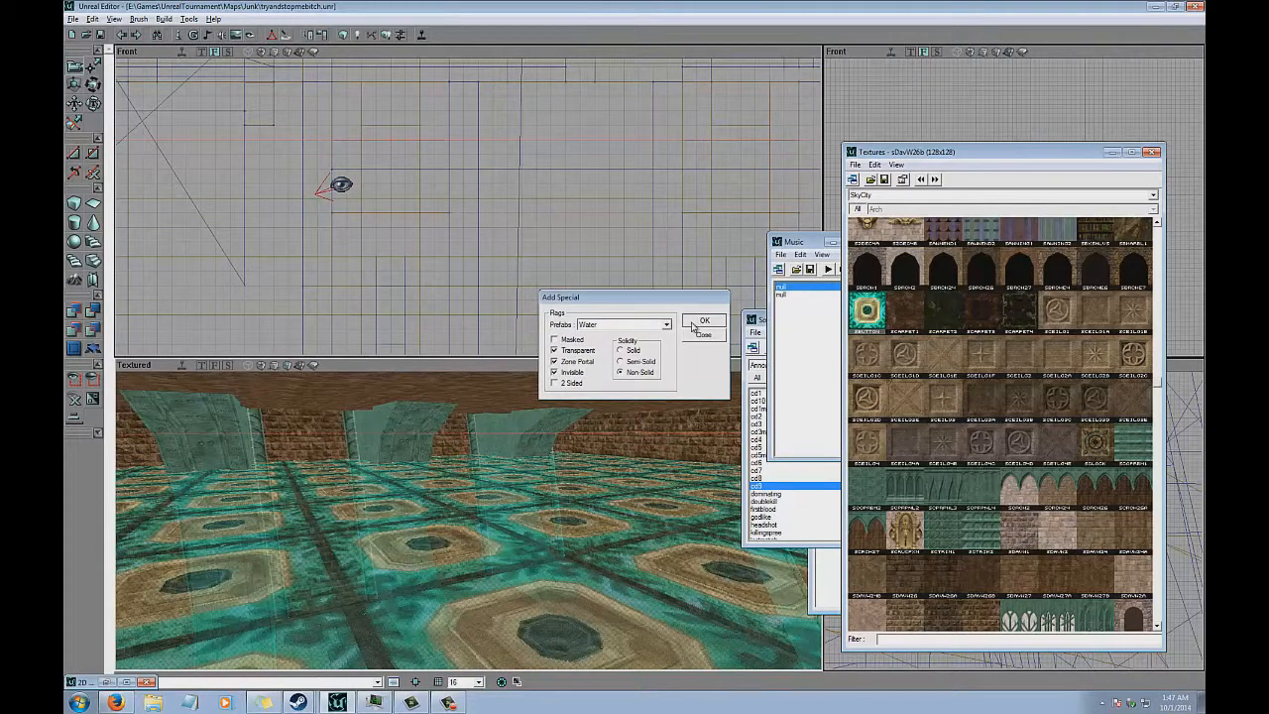
Switch the 3D view to wireframe, rebuild the map's geometry with the stacked sheets and save the map.
drag(466, 412, 466, 412)
drag(470, 512, 470, 513)
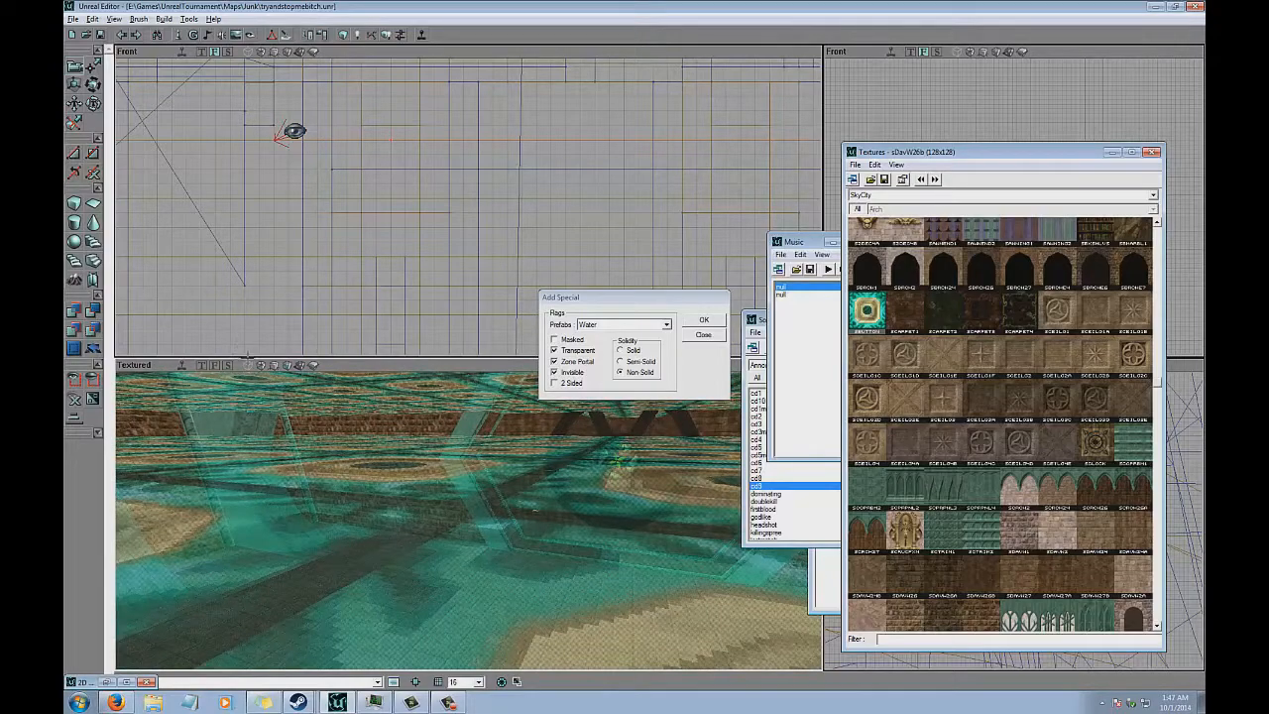
click(248, 365)
drag(467, 521, 407, 529)
click(343, 35)
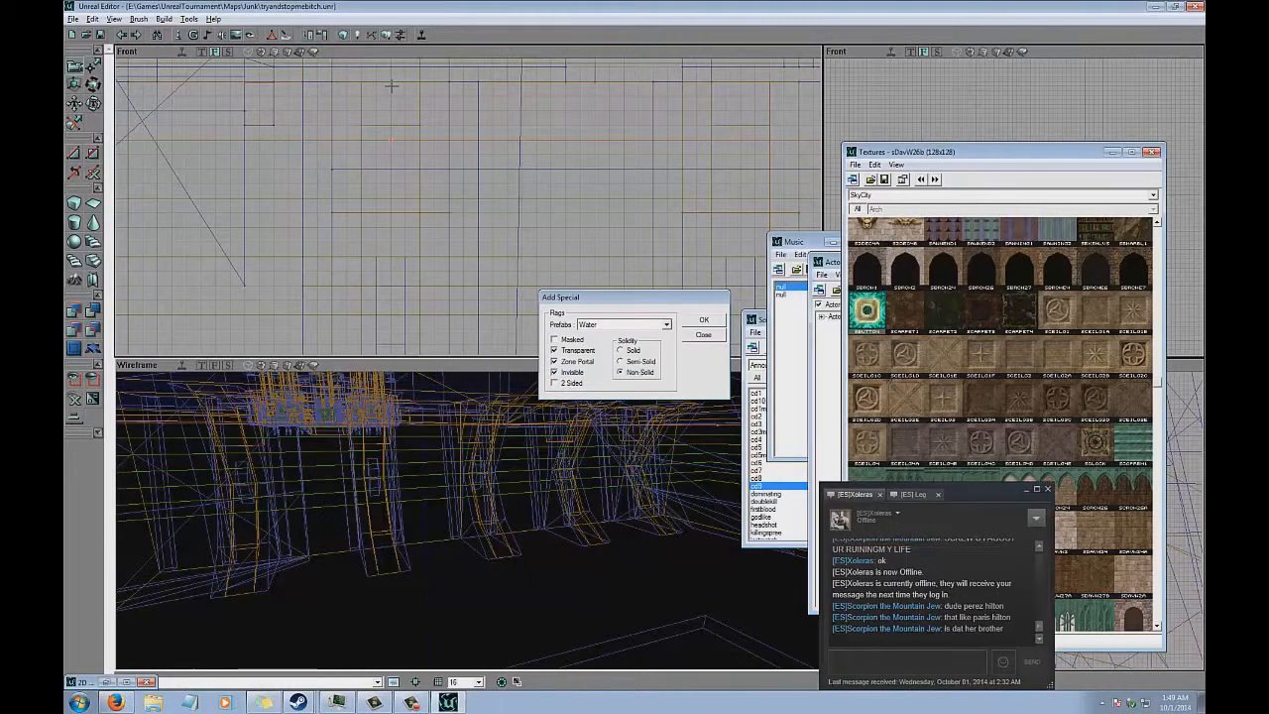
click(103, 34)
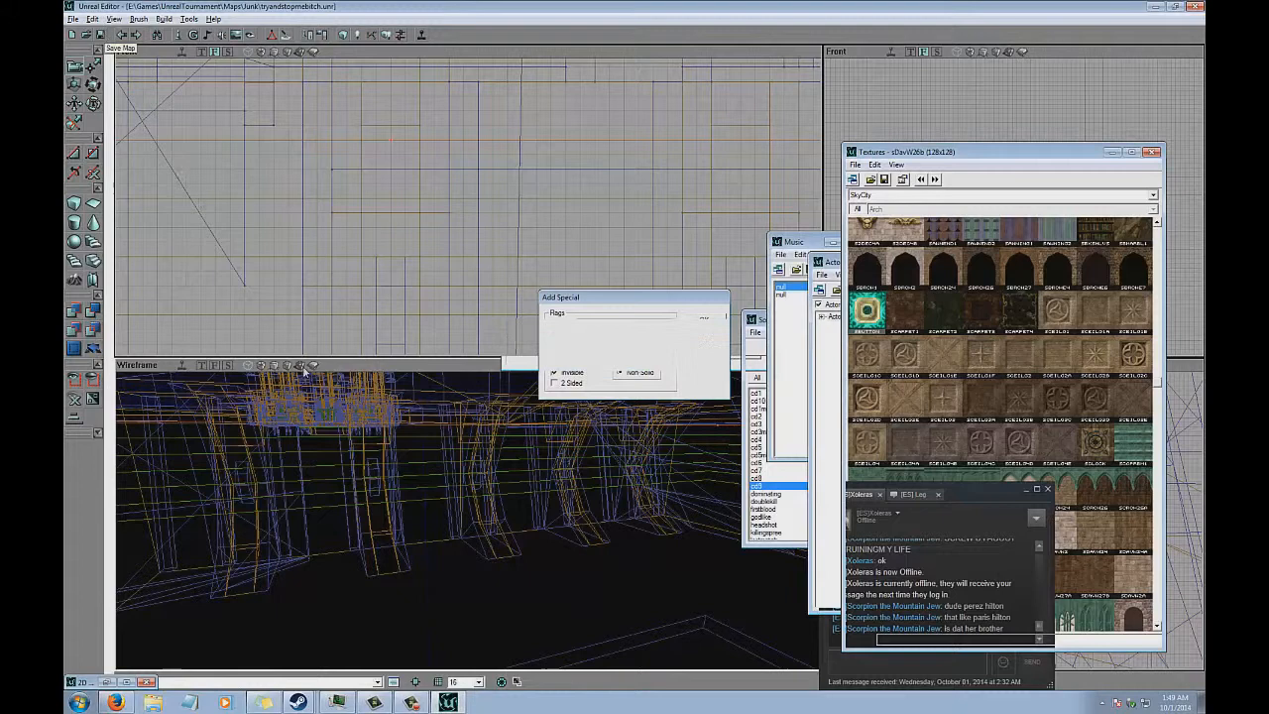
Show the 3D view in Zone/Portal mode and examine how the stacked sheets divide the room into zones.
drag(294, 386, 295, 349)
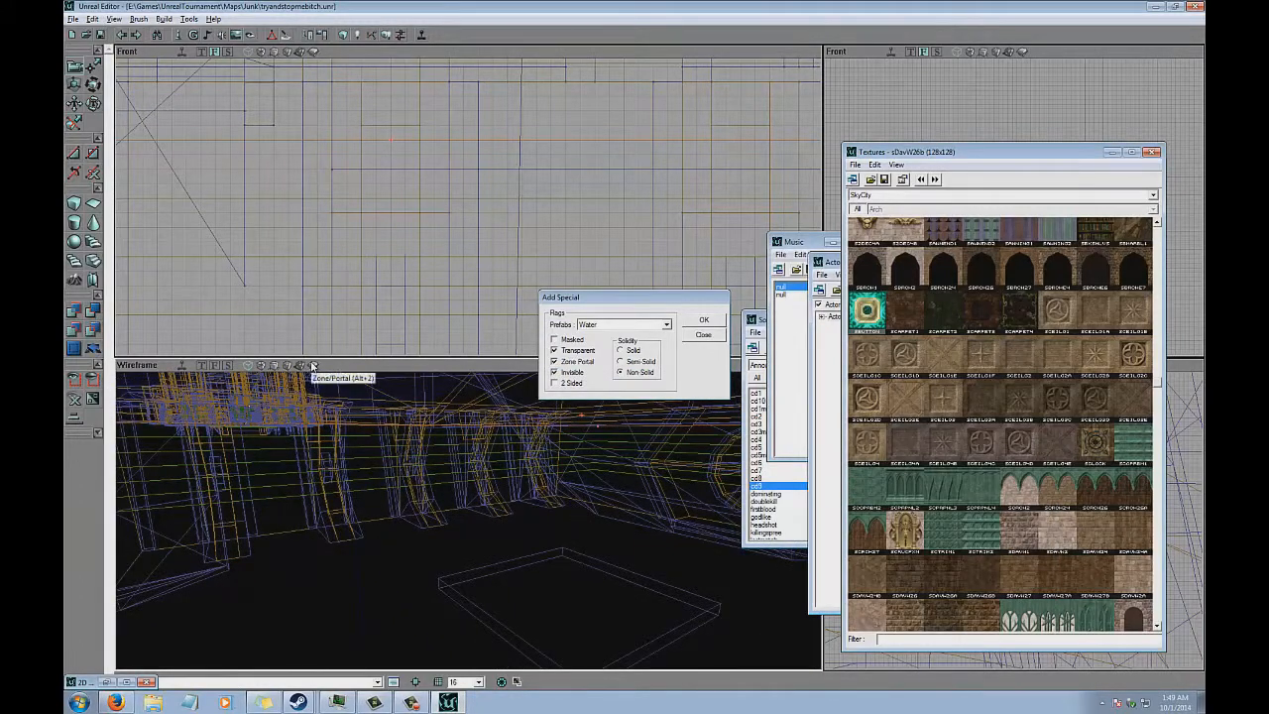
click(313, 365)
click(315, 368)
drag(469, 519, 469, 518)
right_drag(392, 439, 396, 449)
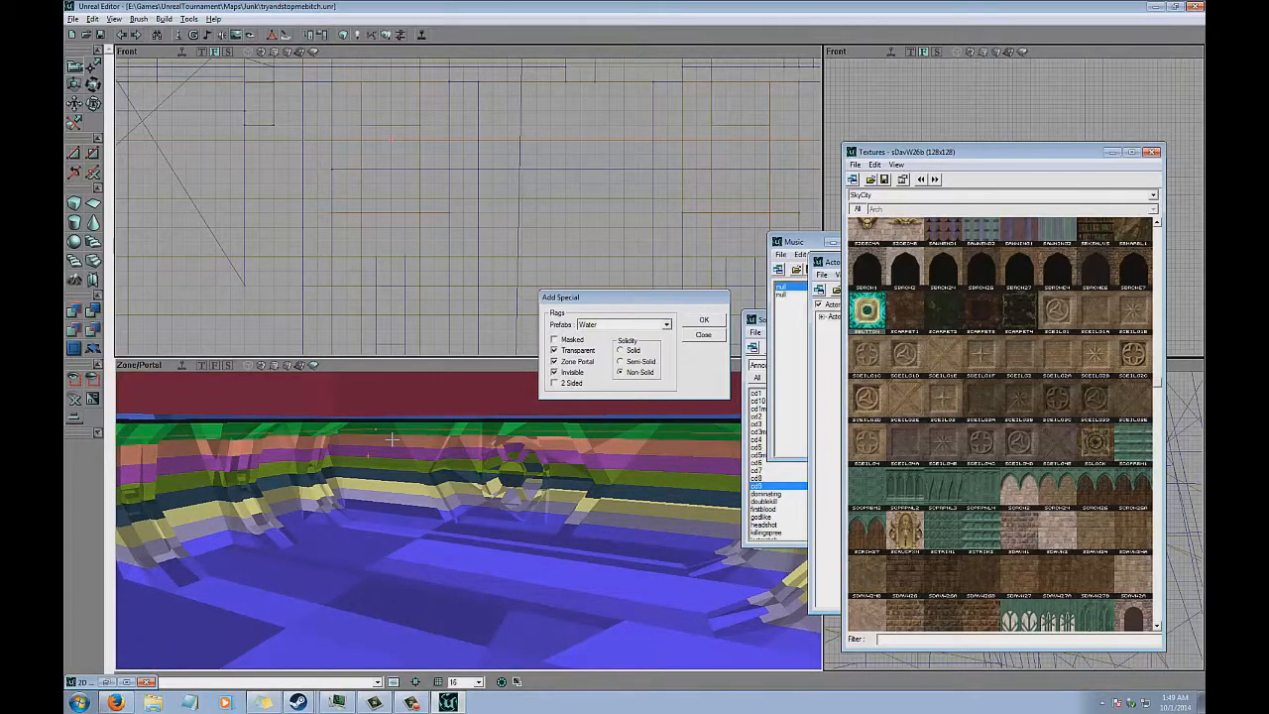
drag(392, 439, 468, 520)
right_drag(468, 519, 484, 532)
right_drag(517, 472, 468, 520)
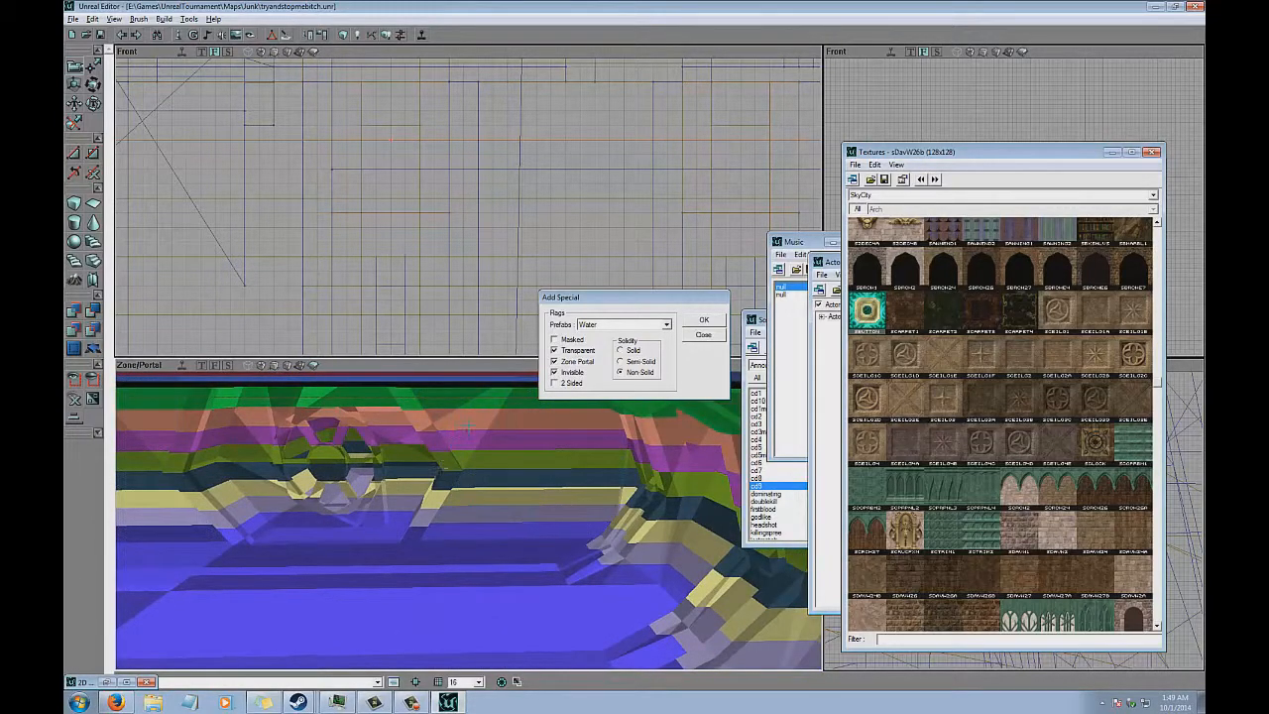
right_drag(481, 437, 468, 519)
Check the zone colours around the room's pillars from other angles and save the map.
click(248, 367)
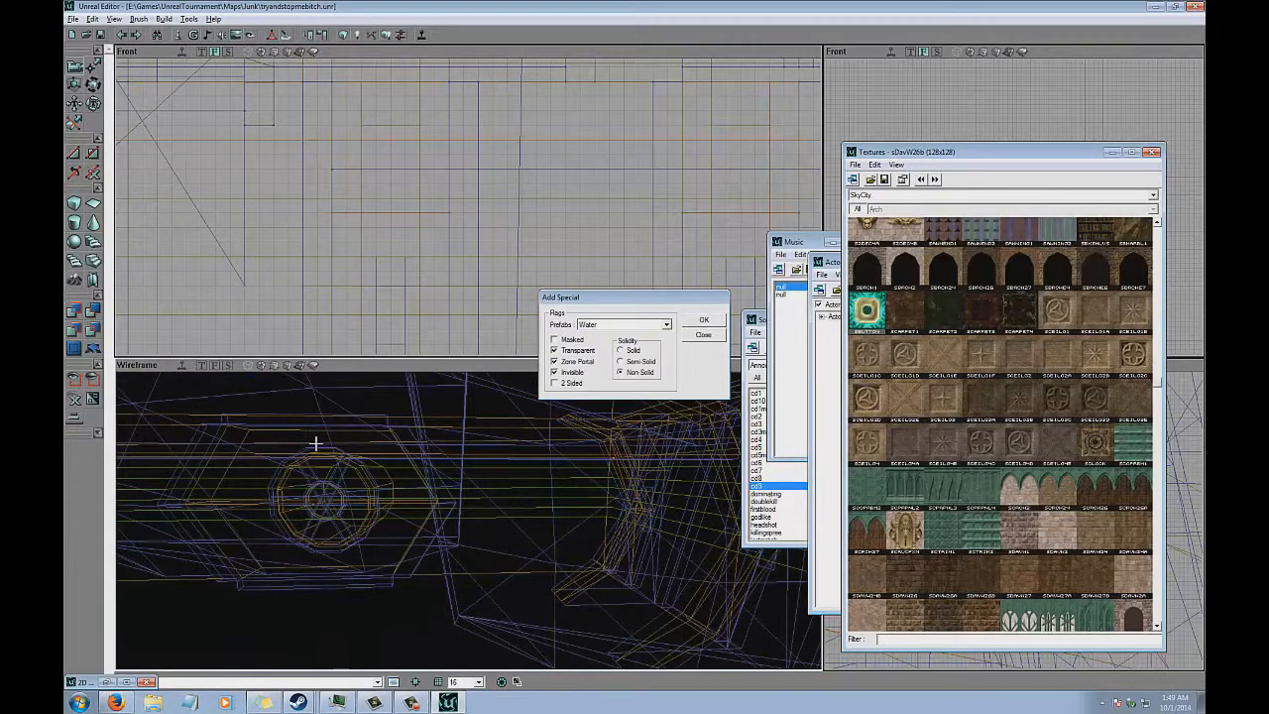
click(277, 366)
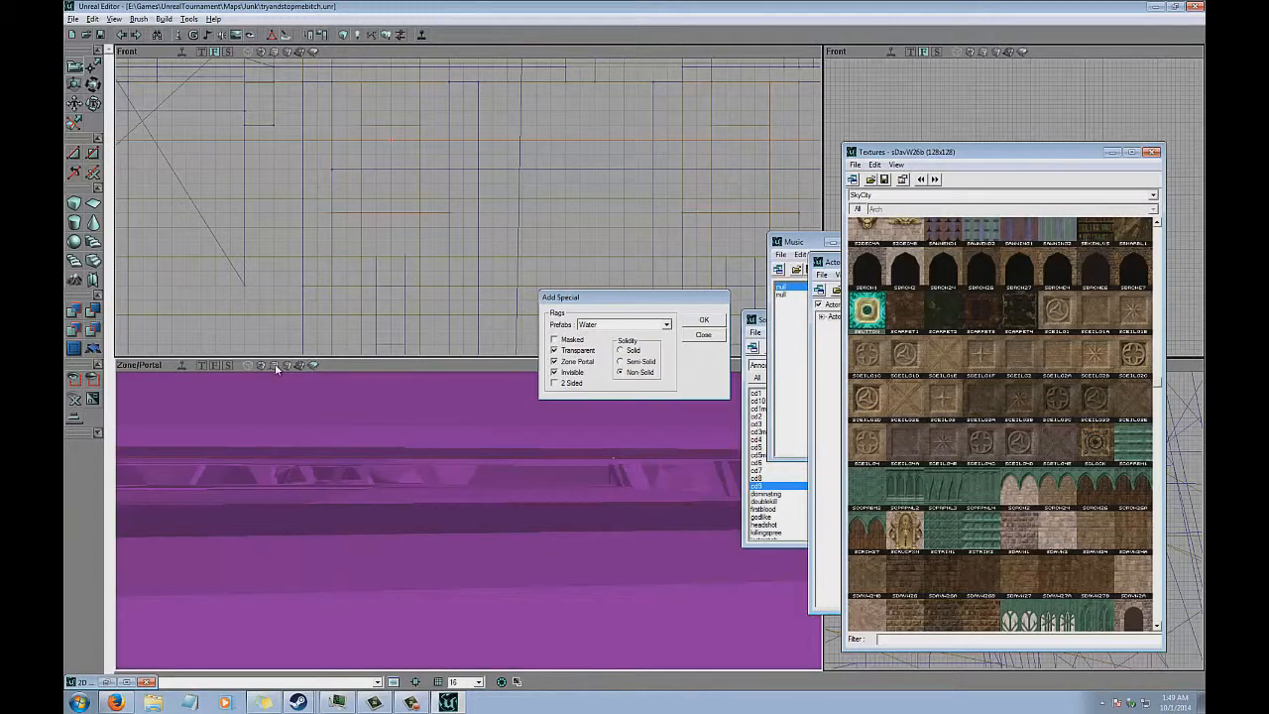
drag(281, 405, 466, 526)
click(102, 34)
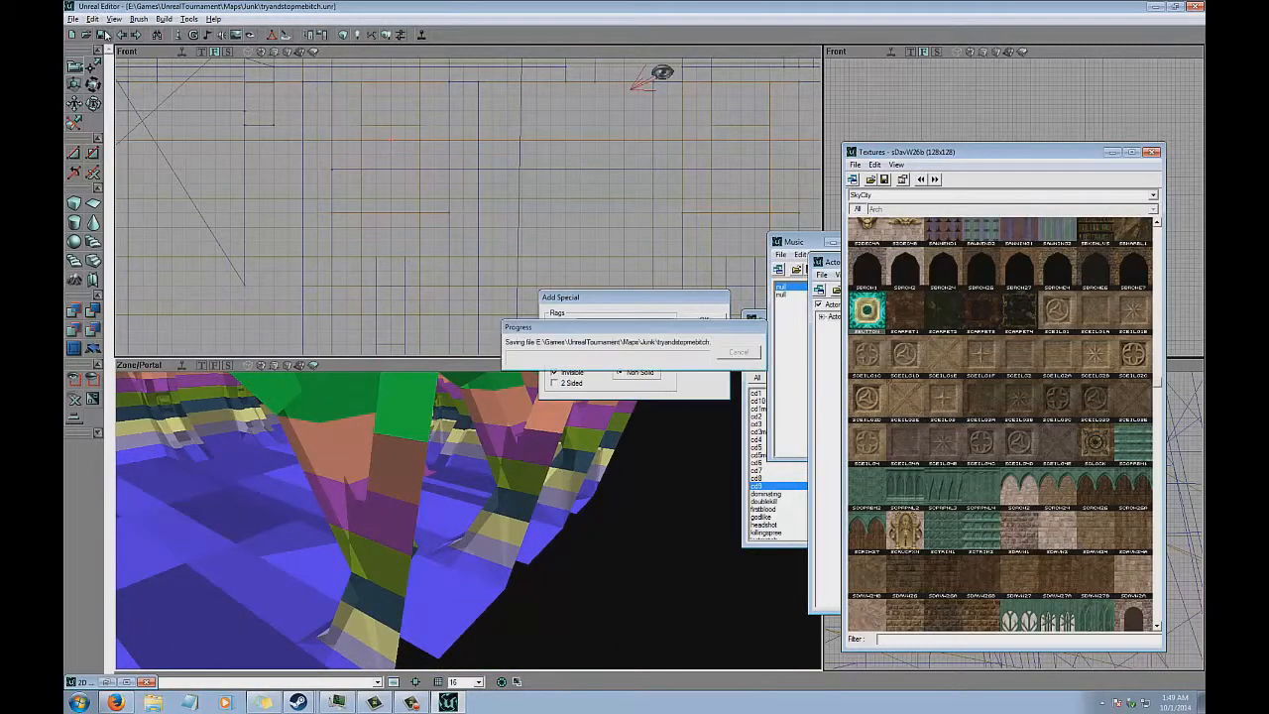
drag(466, 524, 466, 525)
Browse the actor classes under Info > ZoneInfo and load the class package xolscrap.u.
click(829, 326)
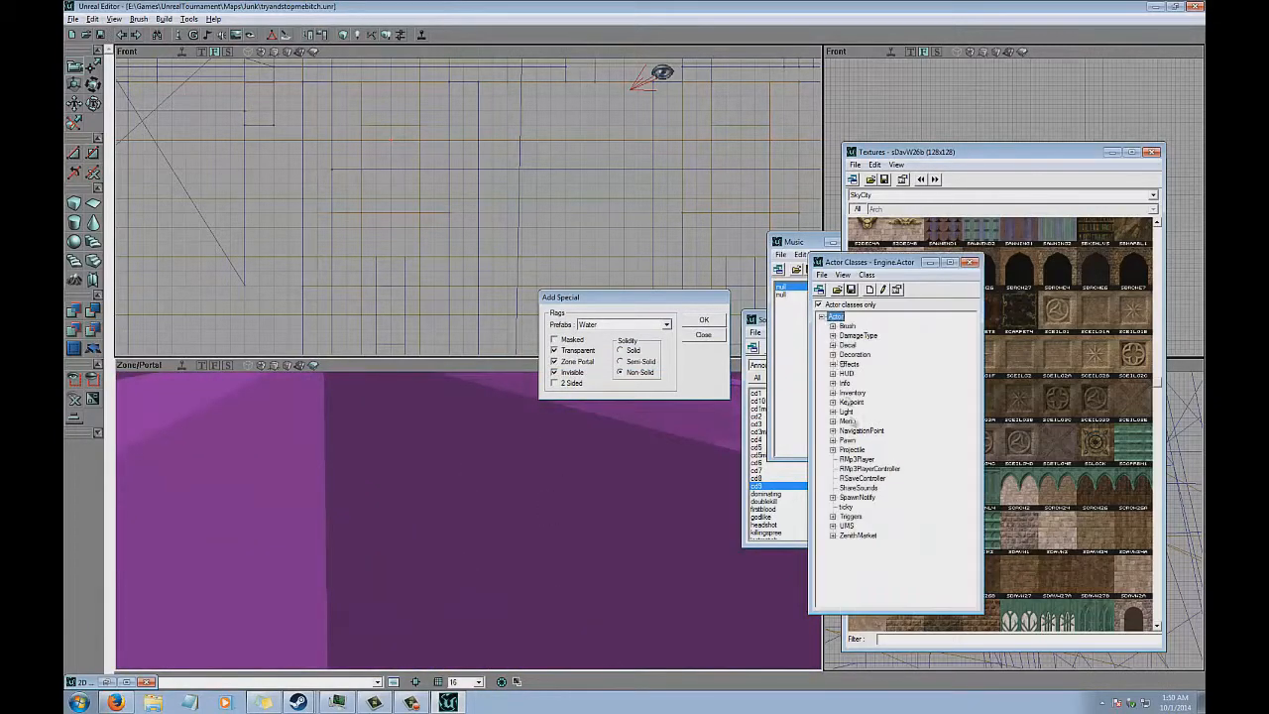
click(833, 383)
scroll(838, 407, down, 5)
click(844, 468)
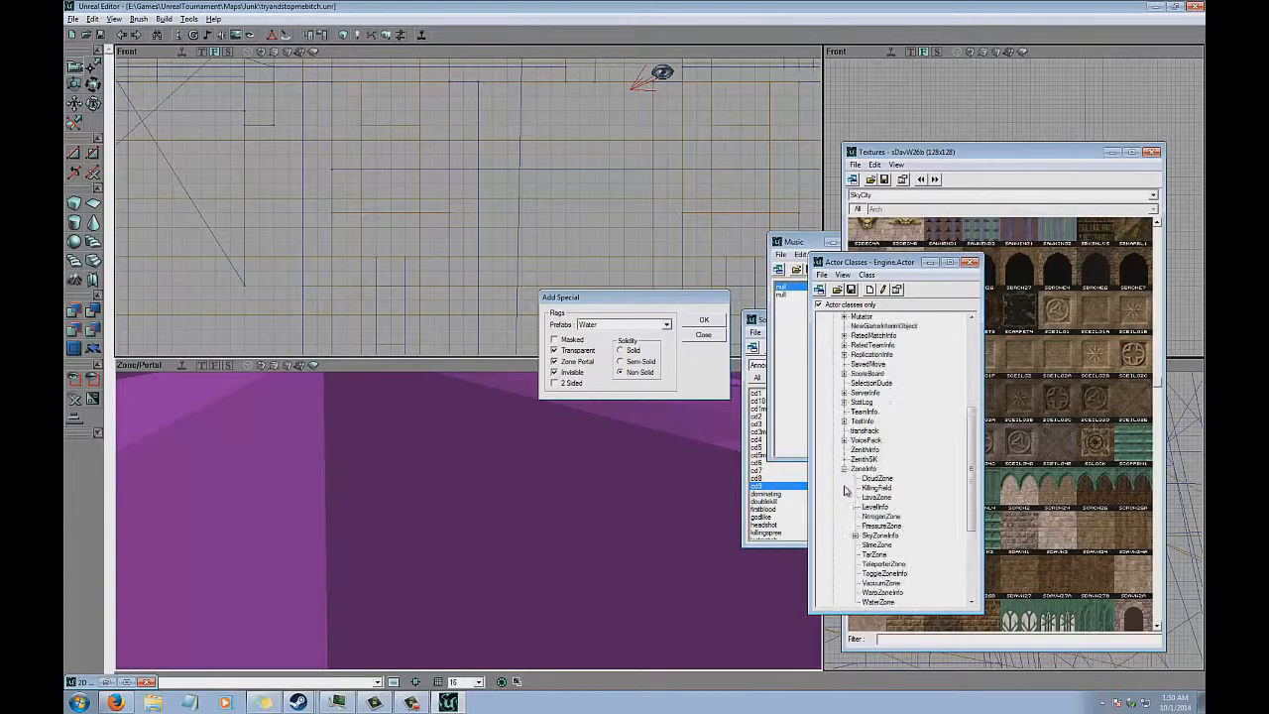
scroll(846, 490, down, 4)
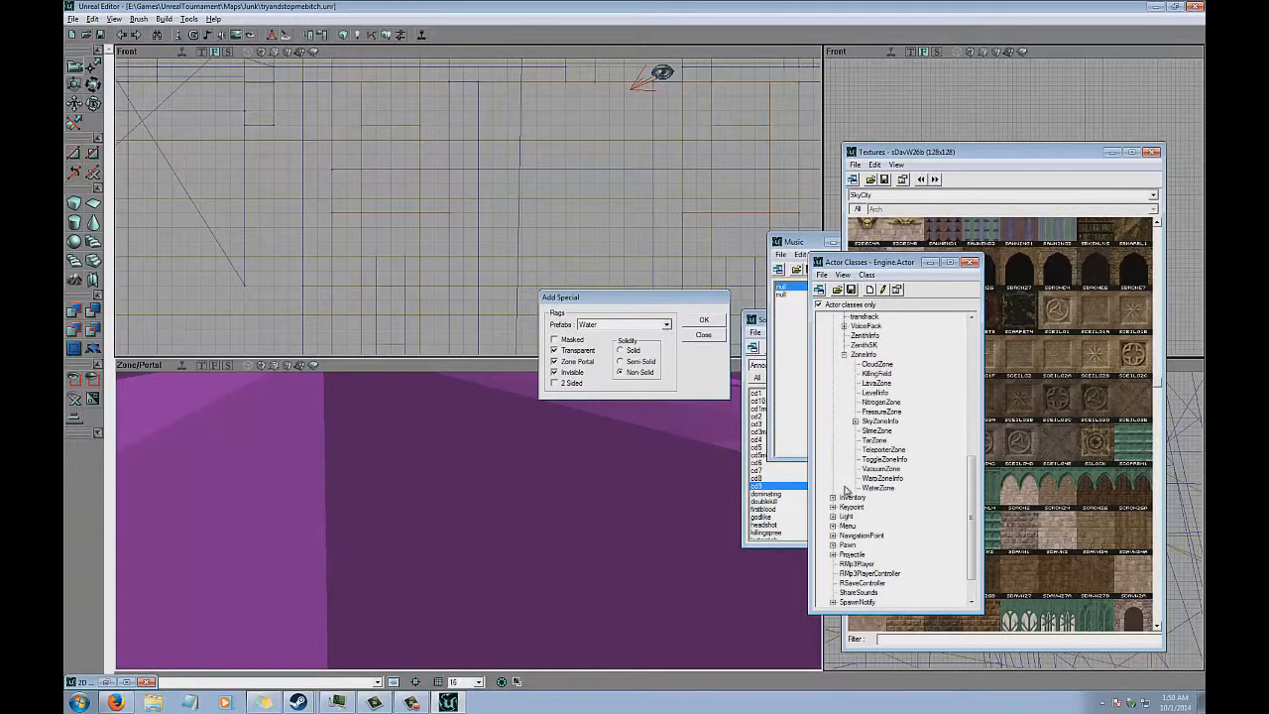
click(838, 289)
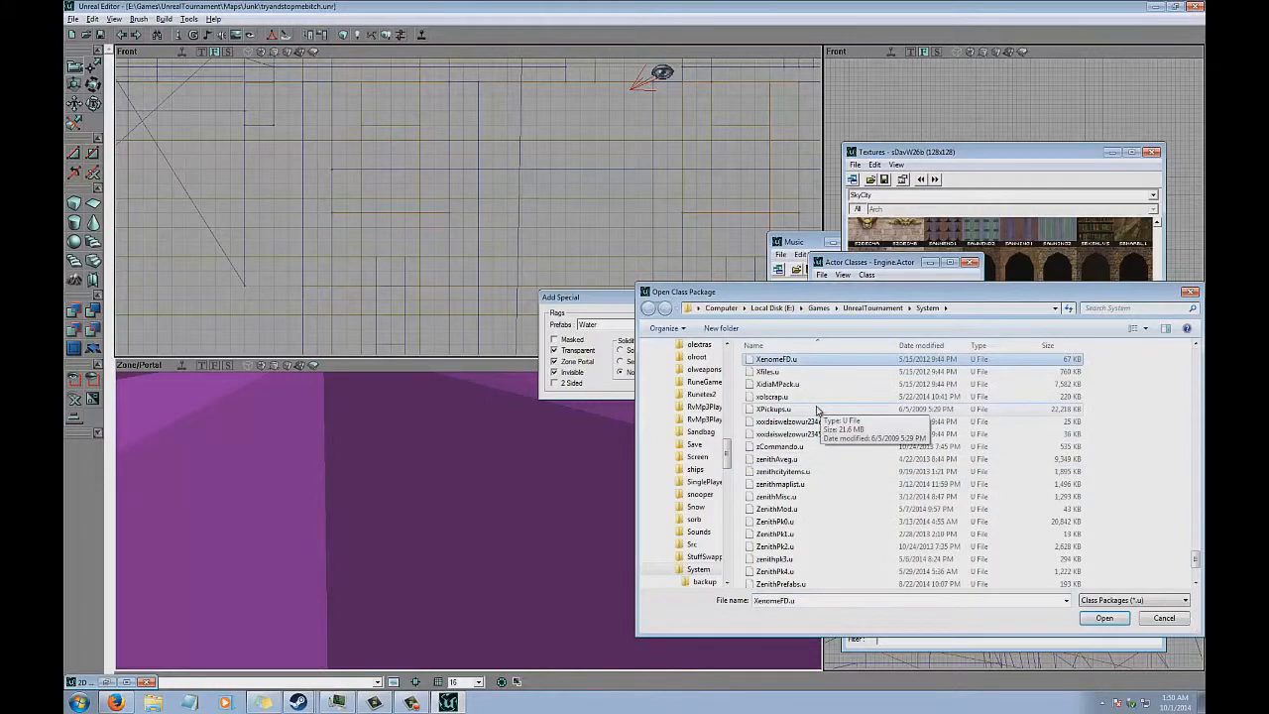
double_click(820, 398)
Find TriggerWaterZone under Info > ZoneInfo > WaterZone in the actor classes and open its script.
click(822, 317)
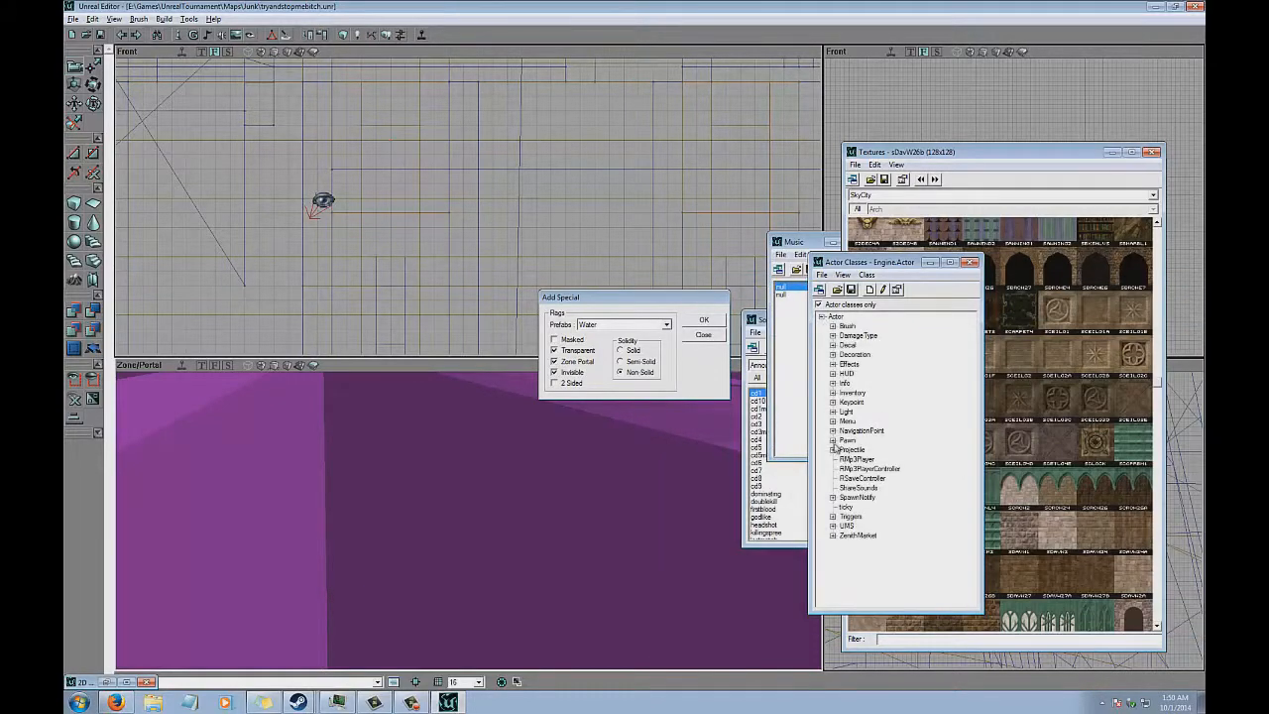
click(834, 383)
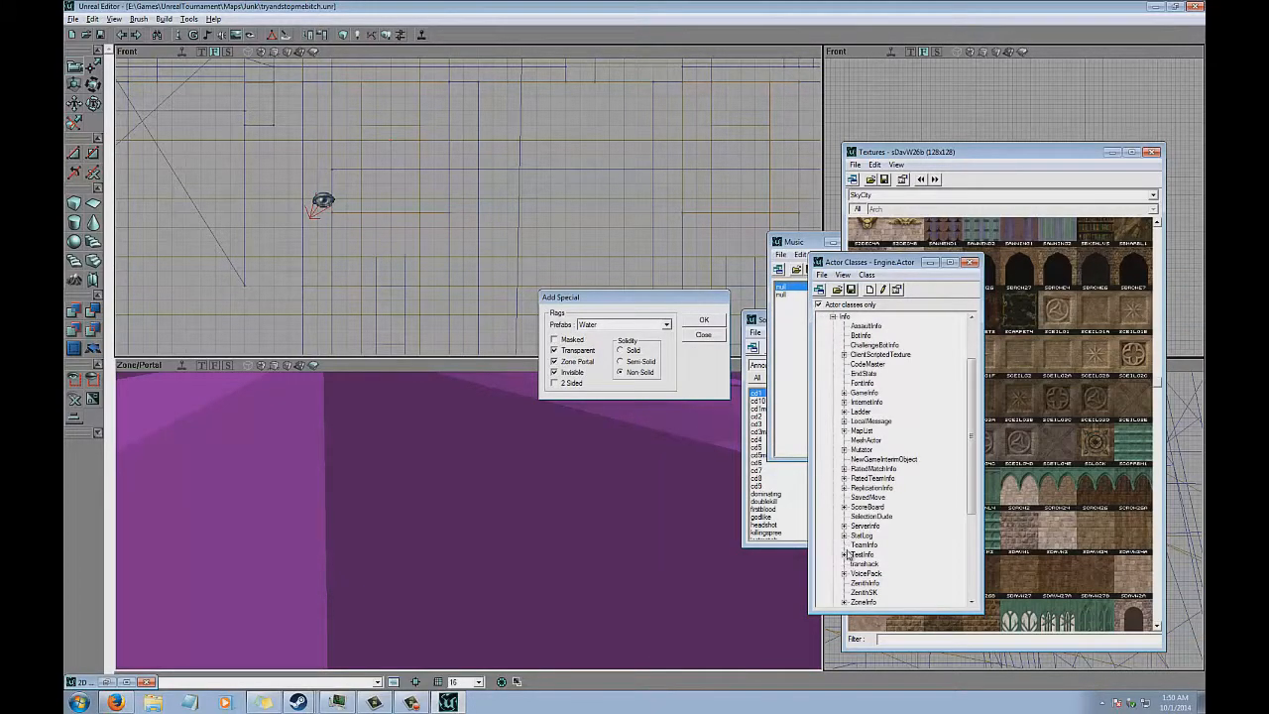
scroll(855, 394, up, 3)
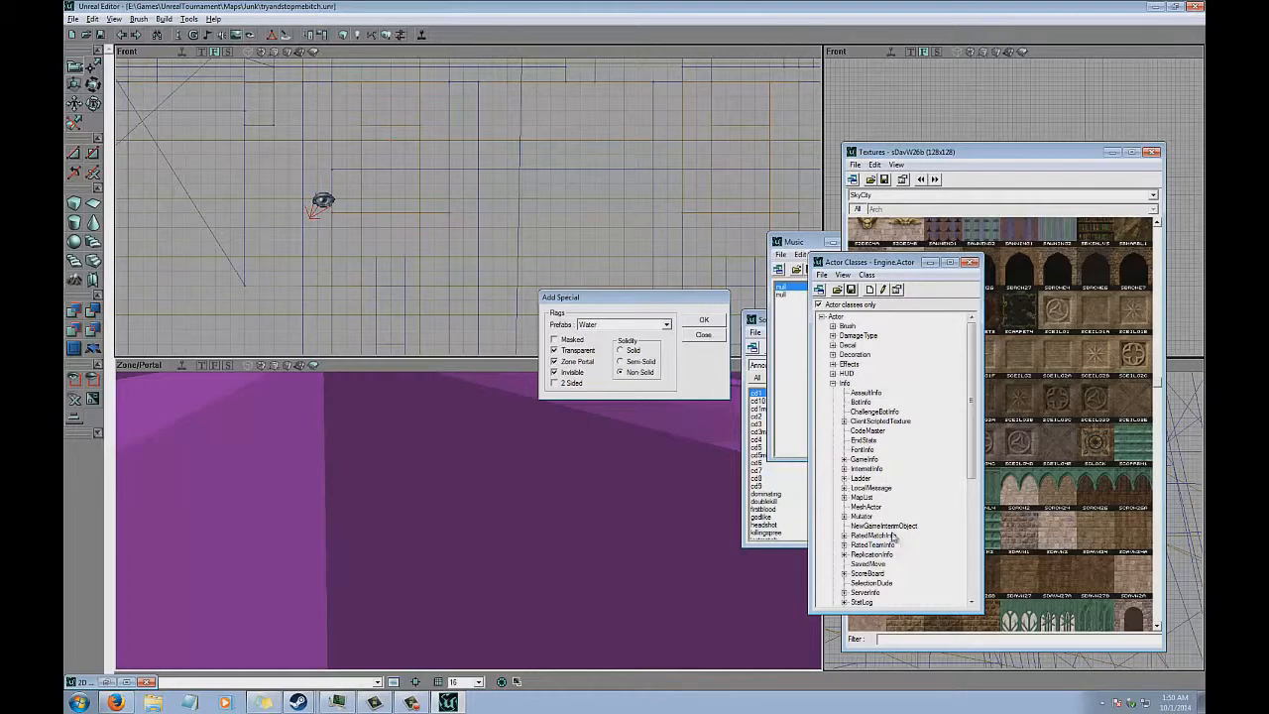
scroll(904, 548, down, 4)
click(844, 555)
scroll(875, 551, down, 2)
double_click(872, 545)
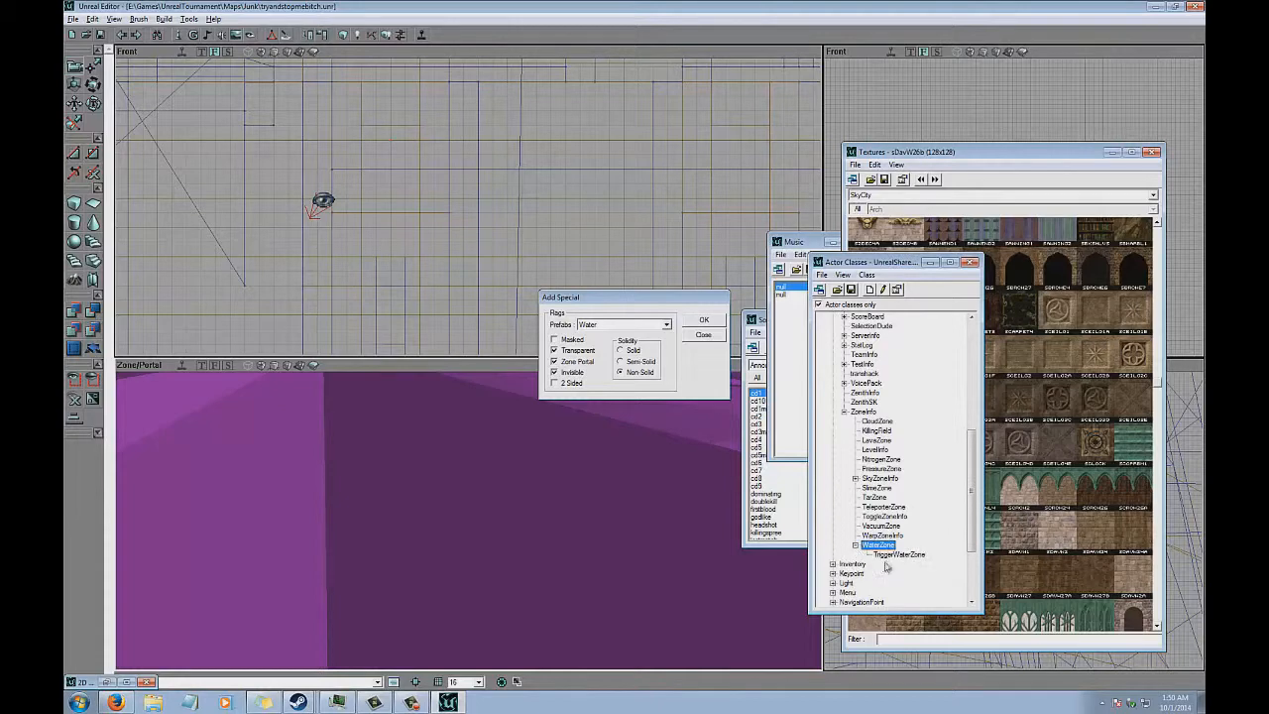
click(893, 555)
double_click(899, 555)
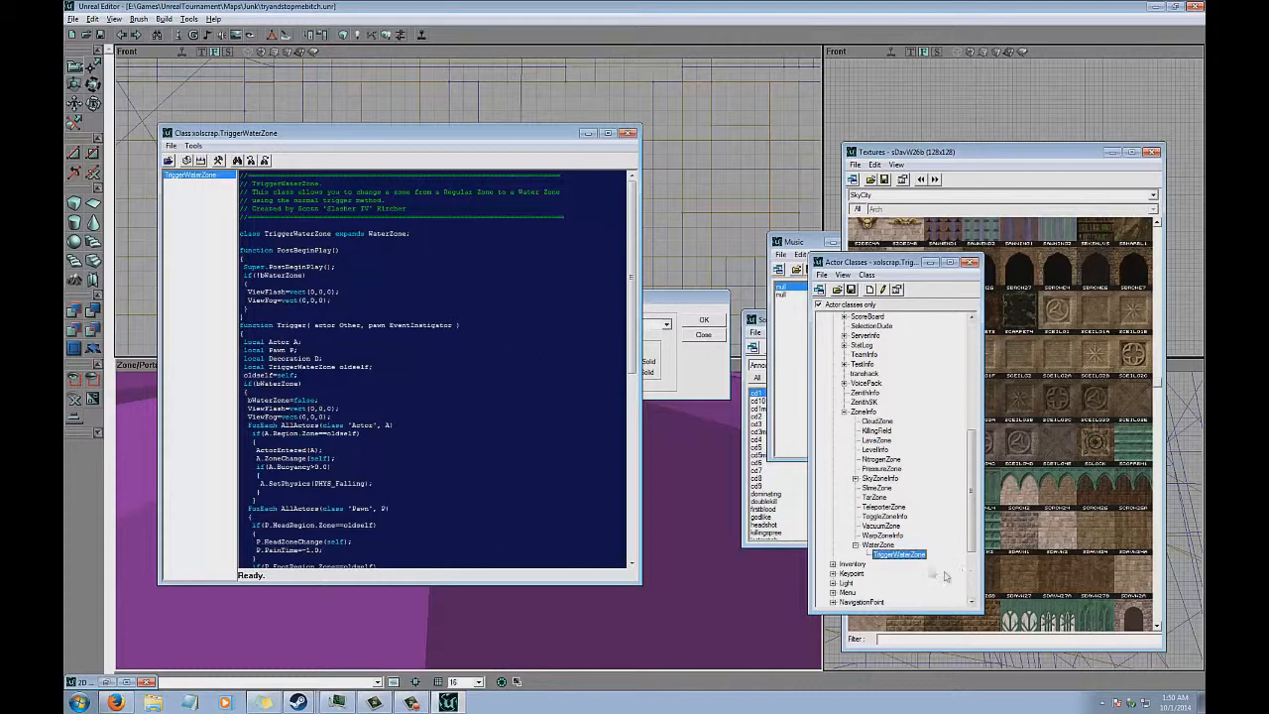
click(879, 546)
right_click(889, 547)
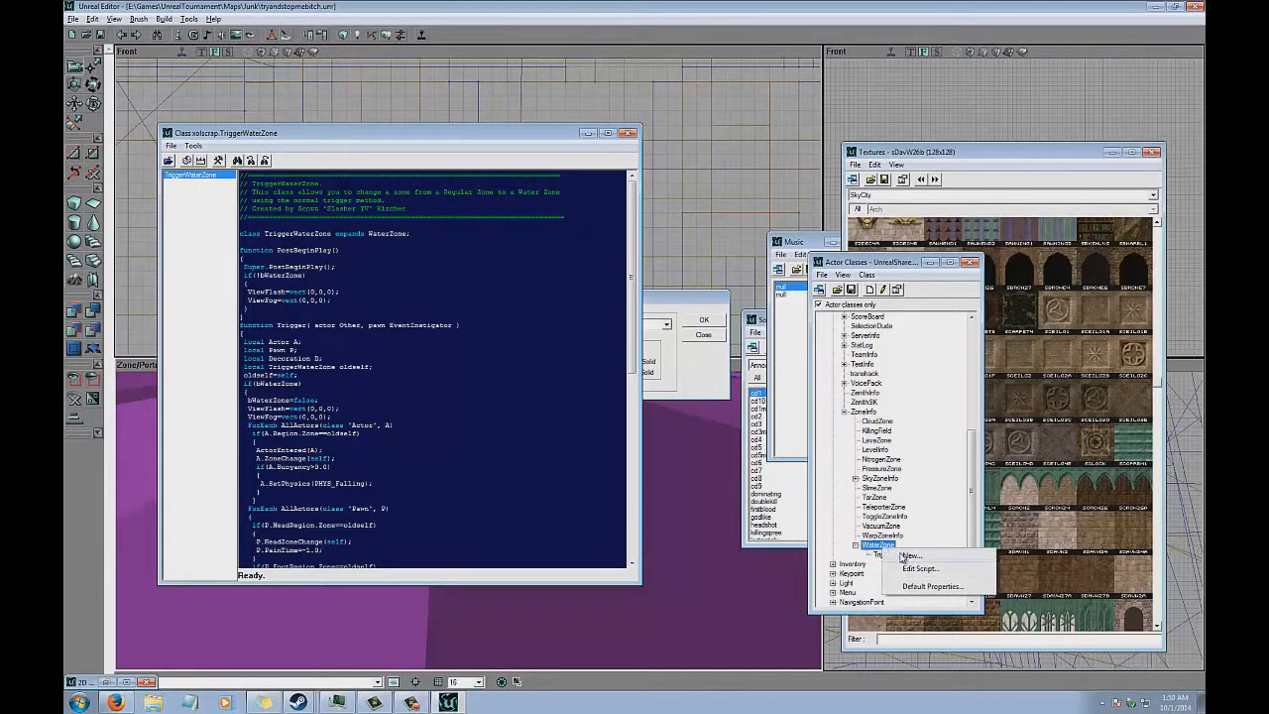
click(910, 555)
drag(628, 323, 659, 418)
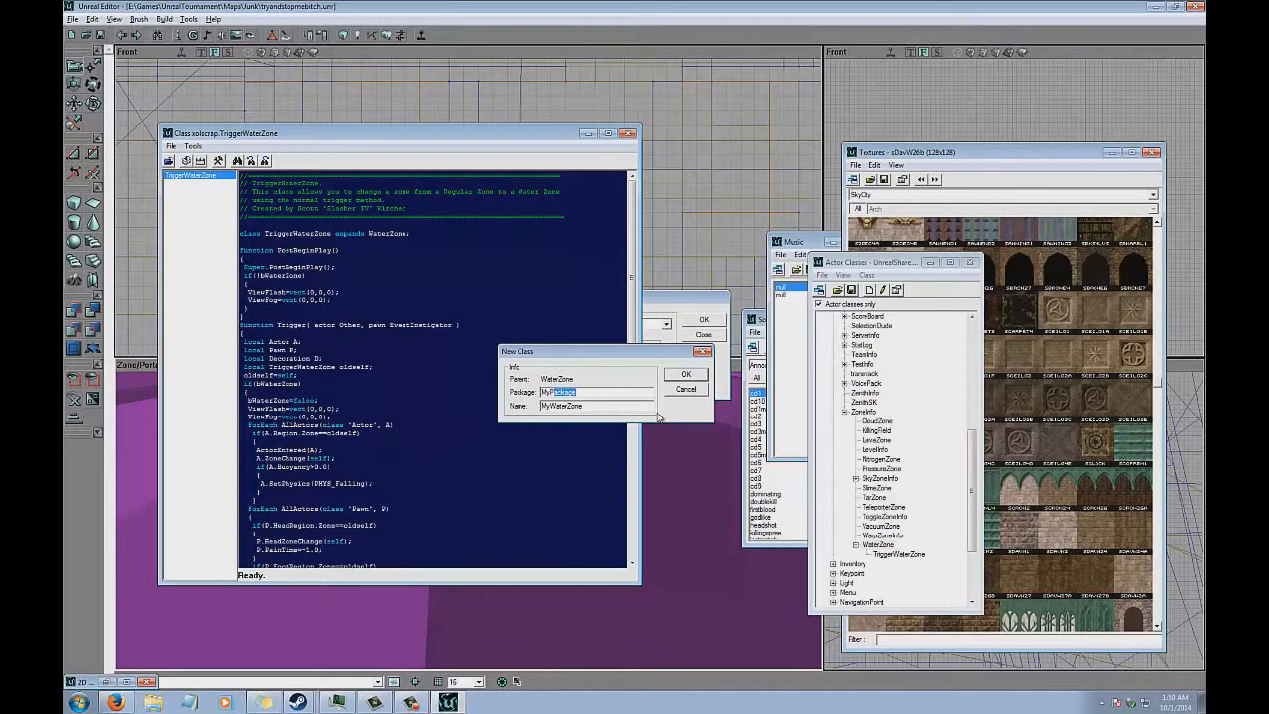
key(BackSpace)
text(Level)
key(Tab)
text(TriggerWaterZone)
click(688, 389)
click(680, 393)
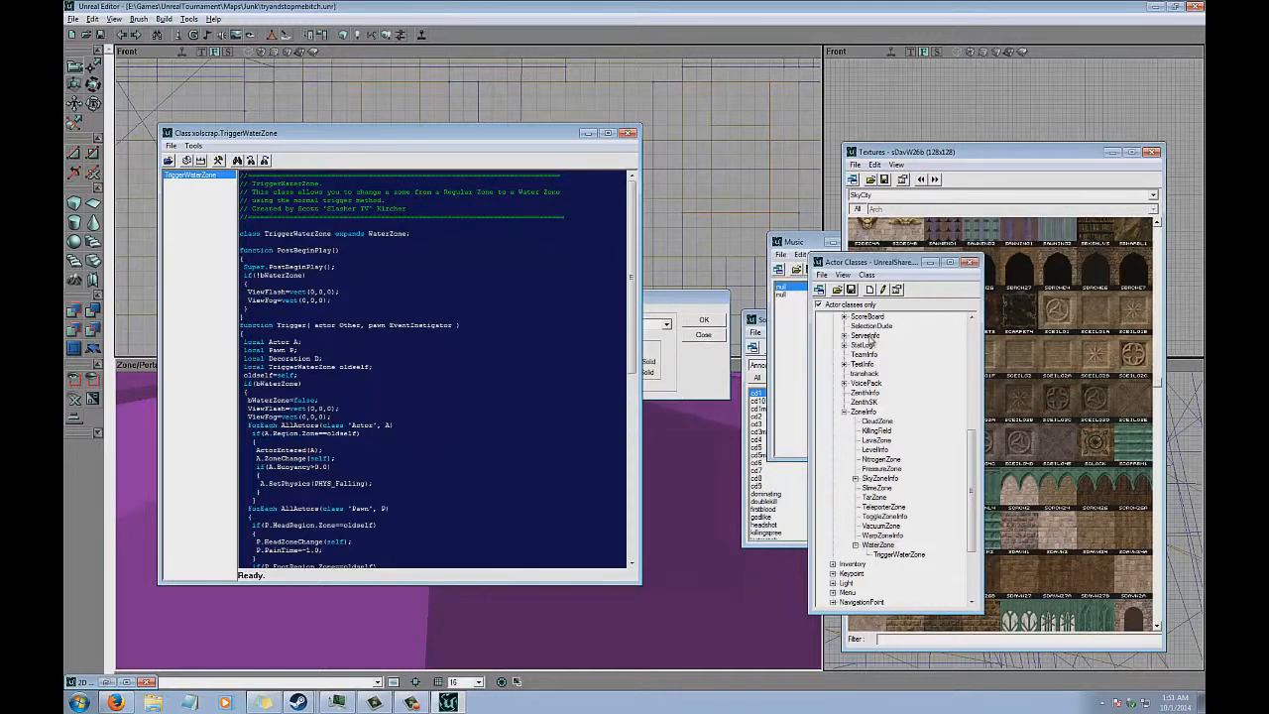
Examine the class declaration and functions in the TriggerWaterZone script, and close the script window.
scroll(954, 465, up, 9)
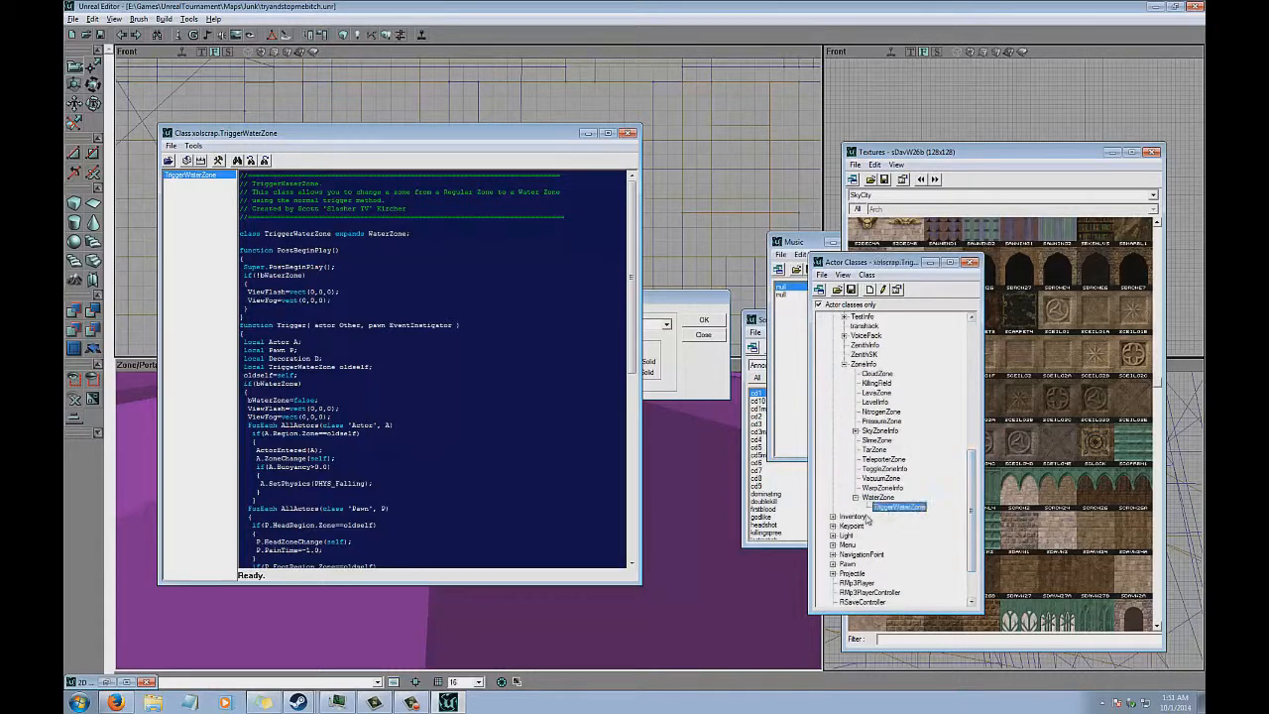
click(404, 259)
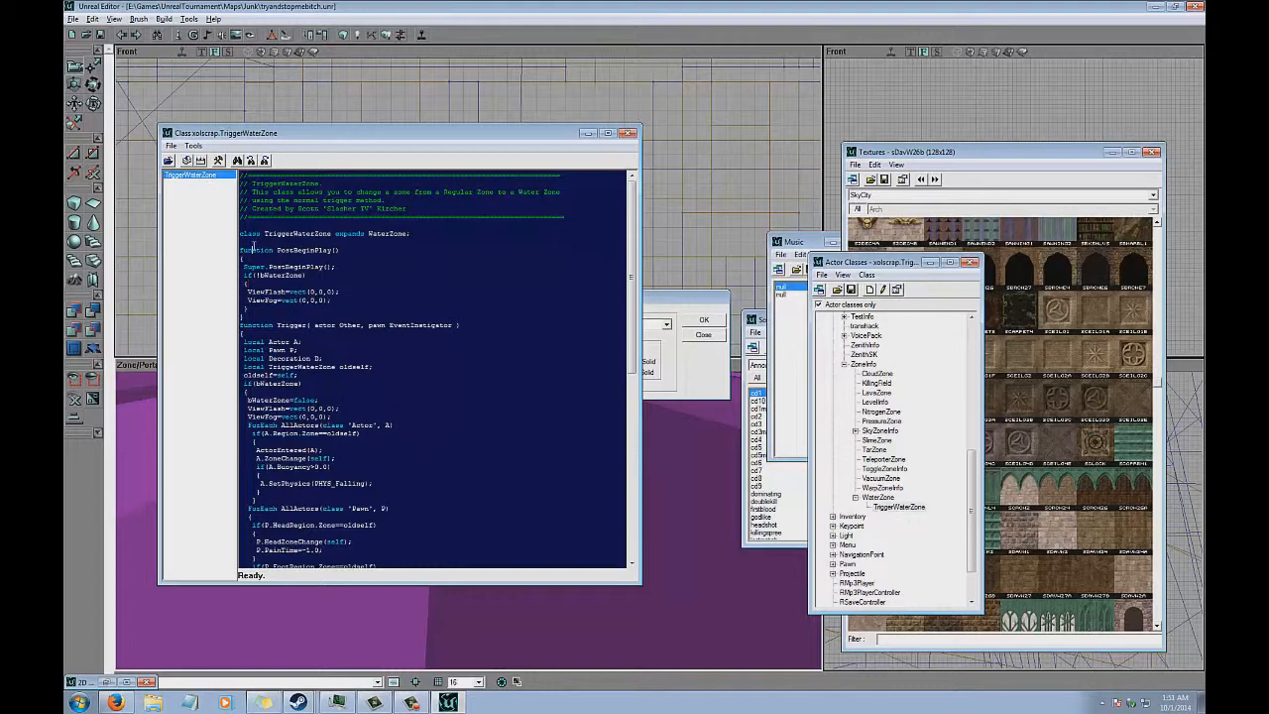
drag(456, 236, 243, 236)
click(483, 242)
click(341, 244)
click(440, 365)
click(627, 132)
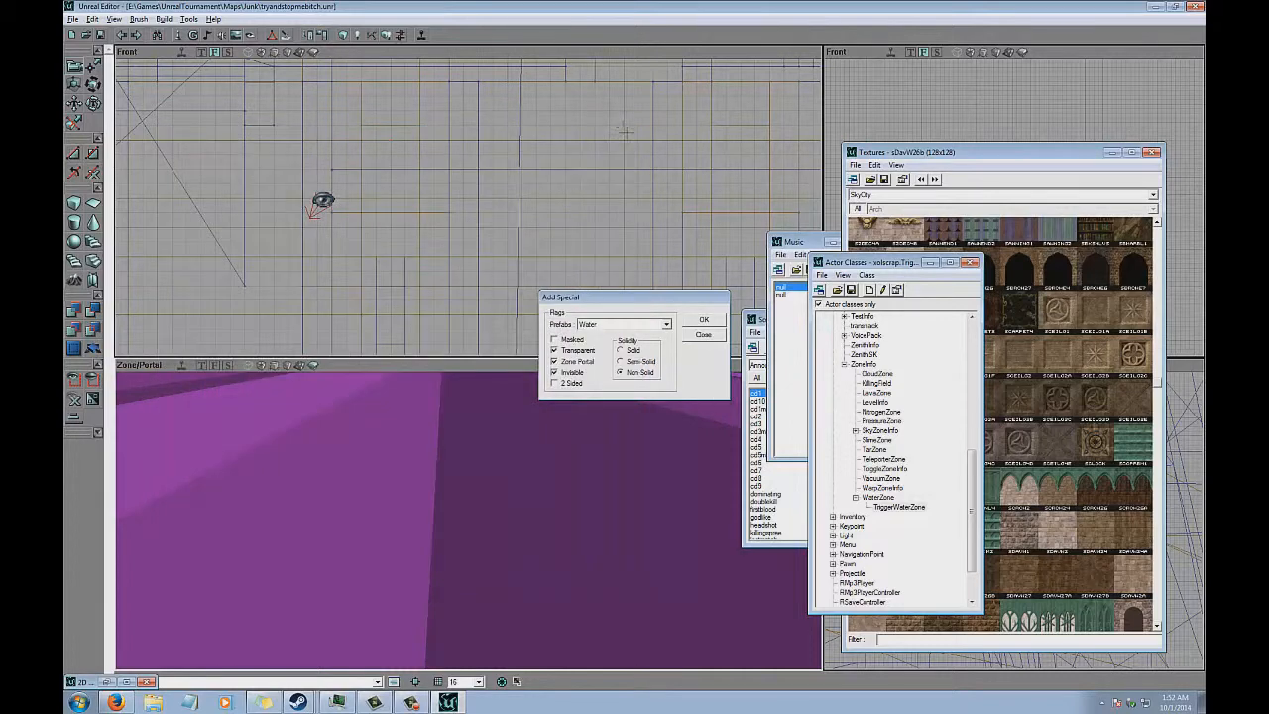
Select the TriggerWaterZone class and place one actor inside one of the room's stacked zones in the 3D view.
right_click(919, 507)
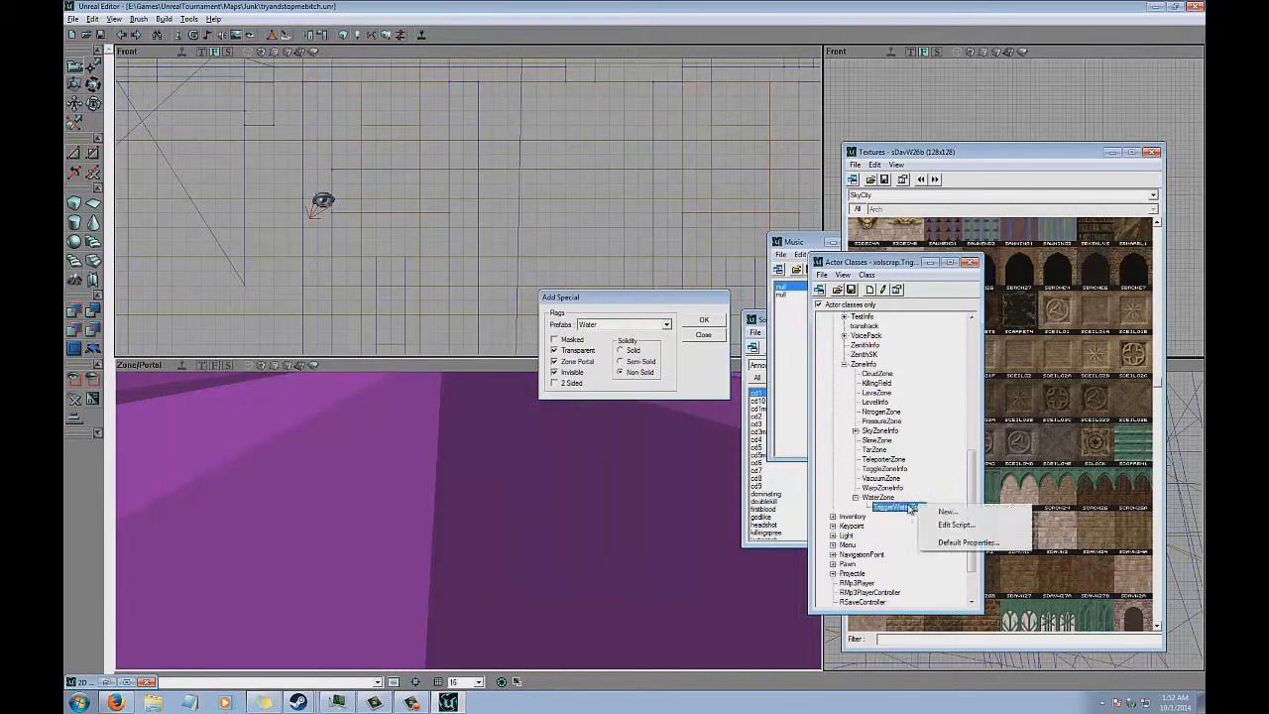
mouse_move(481, 442)
right_down()
mouse_move(467, 516)
mouse_move(471, 429)
right_up()
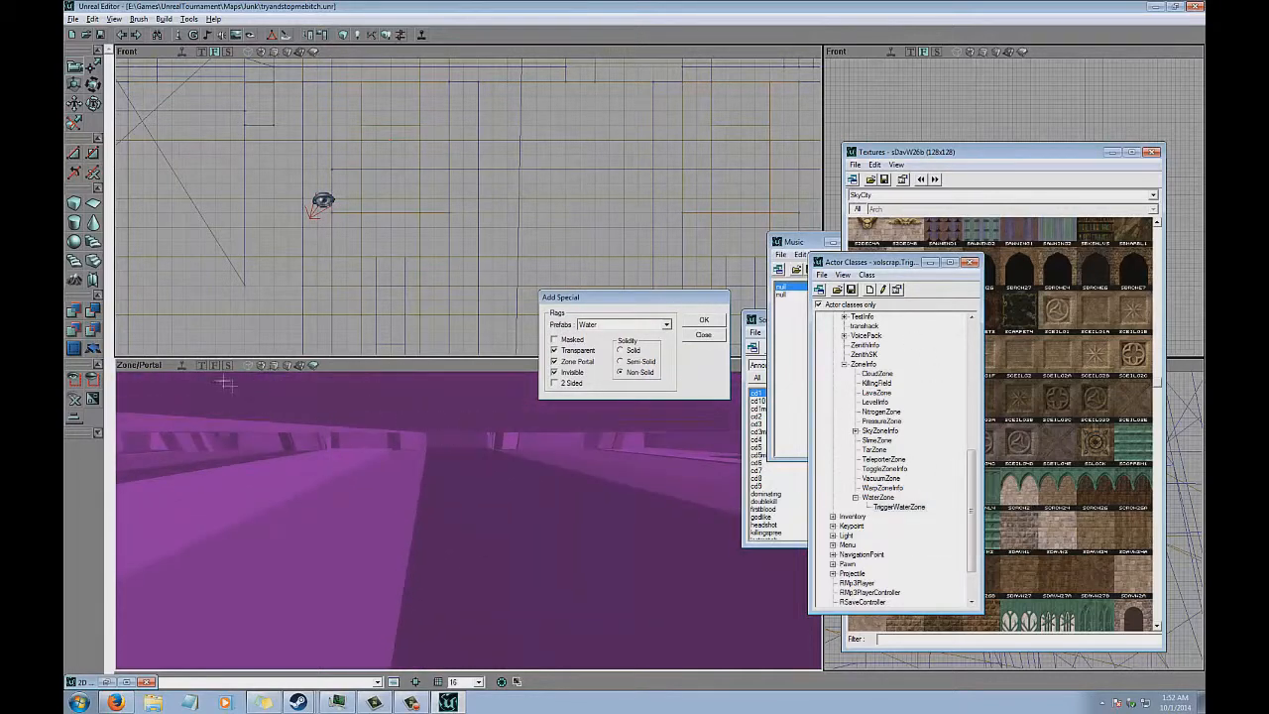
right_drag(470, 522, 446, 488)
drag(479, 500, 441, 505)
right_click(442, 505)
click(472, 530)
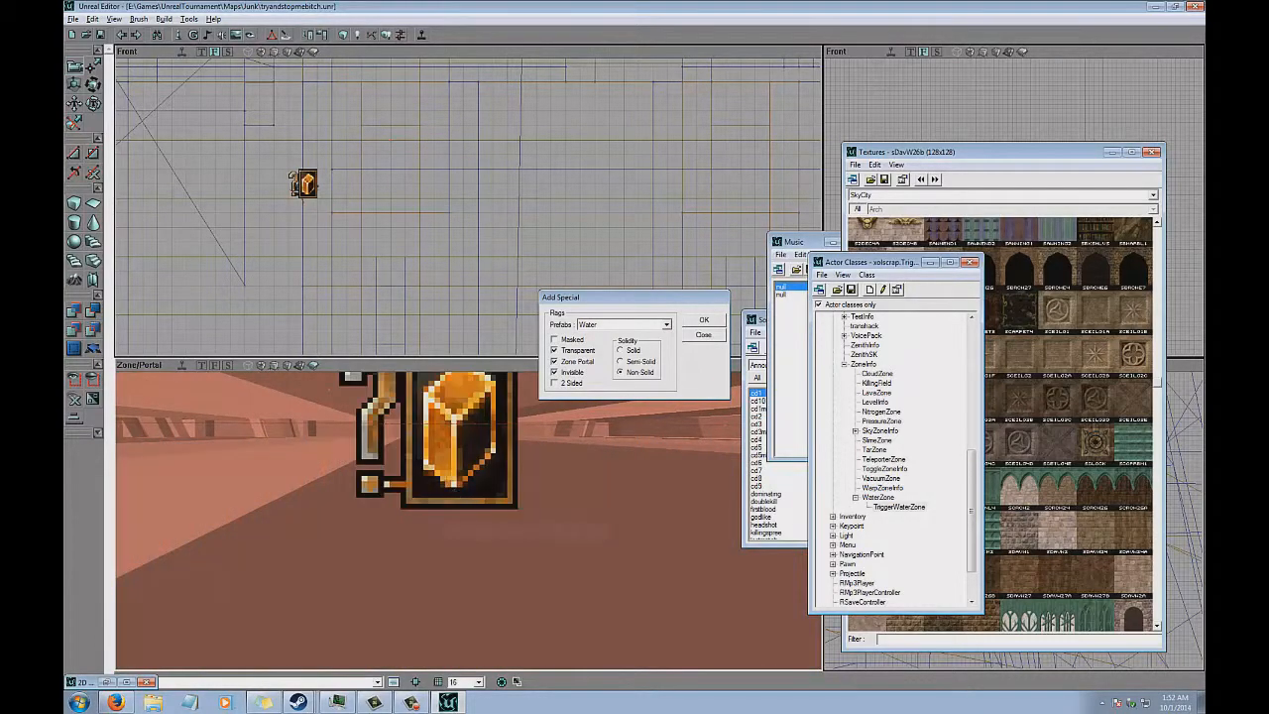
Place a second TriggerWaterZone actor in the green zone above the first one.
drag(467, 520, 418, 463)
click(471, 453)
right_click(458, 492)
click(467, 523)
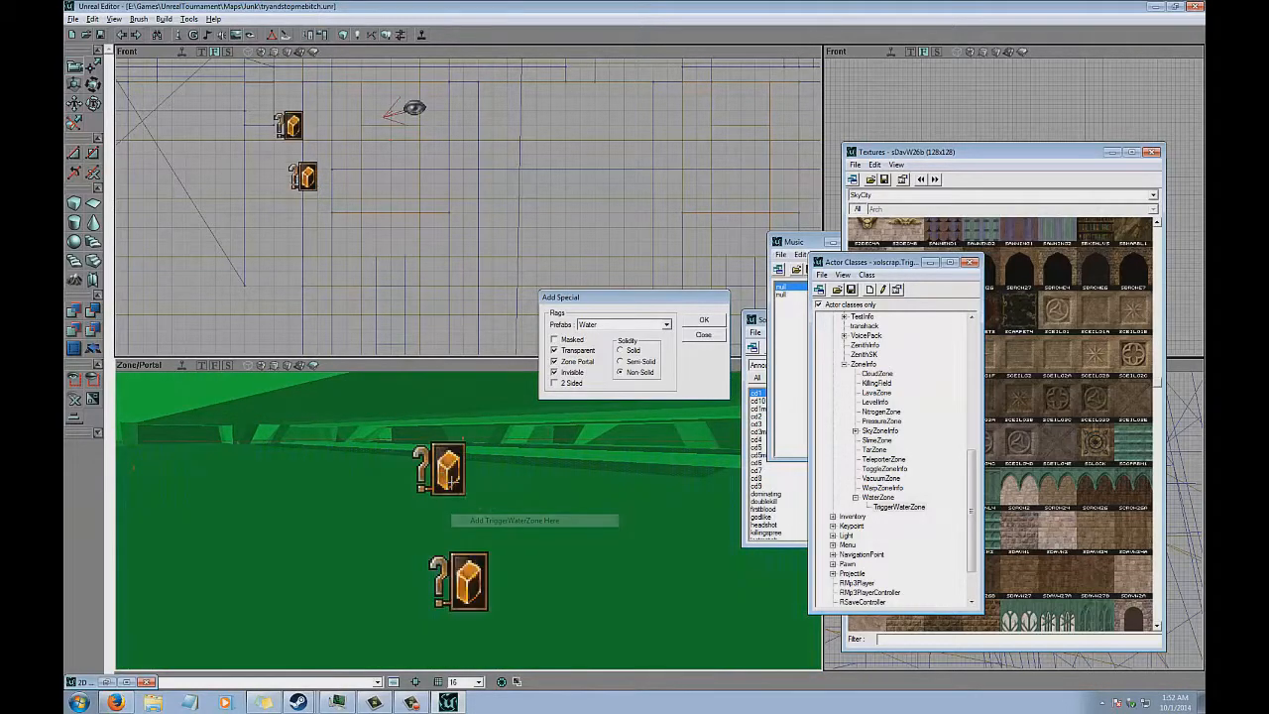
drag(467, 526, 467, 520)
Align the second TriggerWaterZone actor vertically above the first and check their alignment from the Top view.
drag(325, 228, 481, 207)
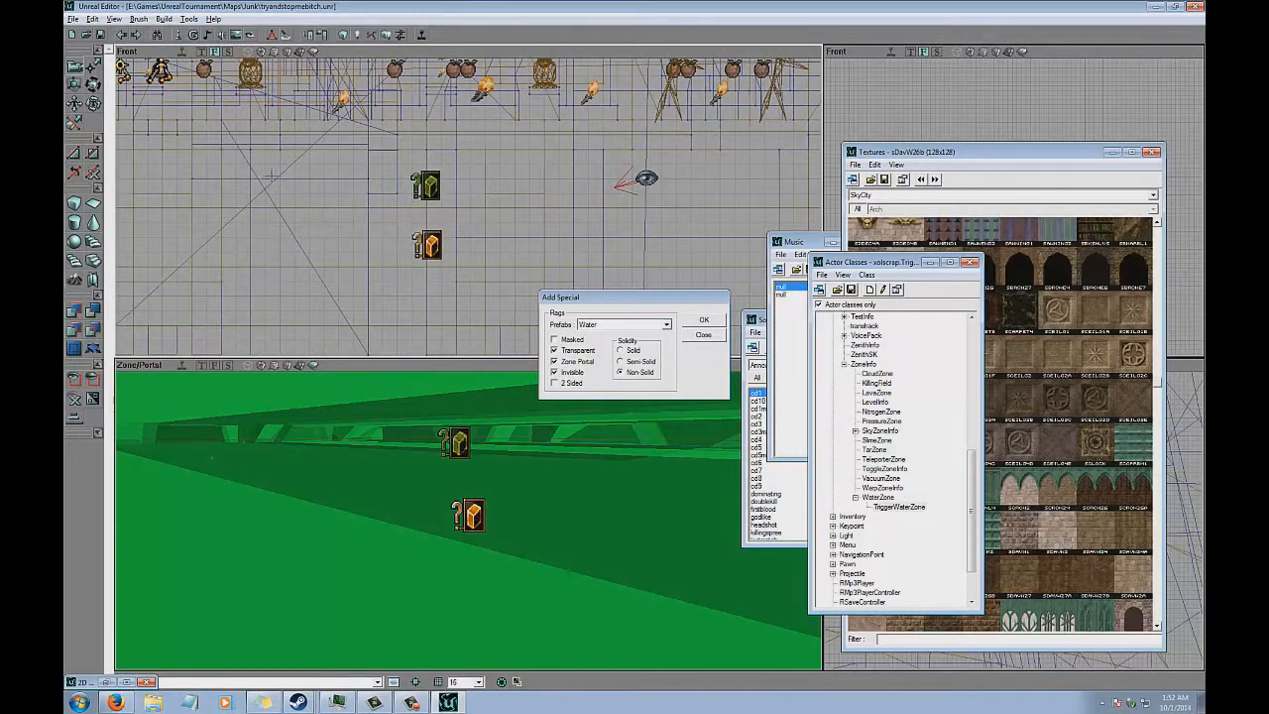
drag(469, 521, 469, 478)
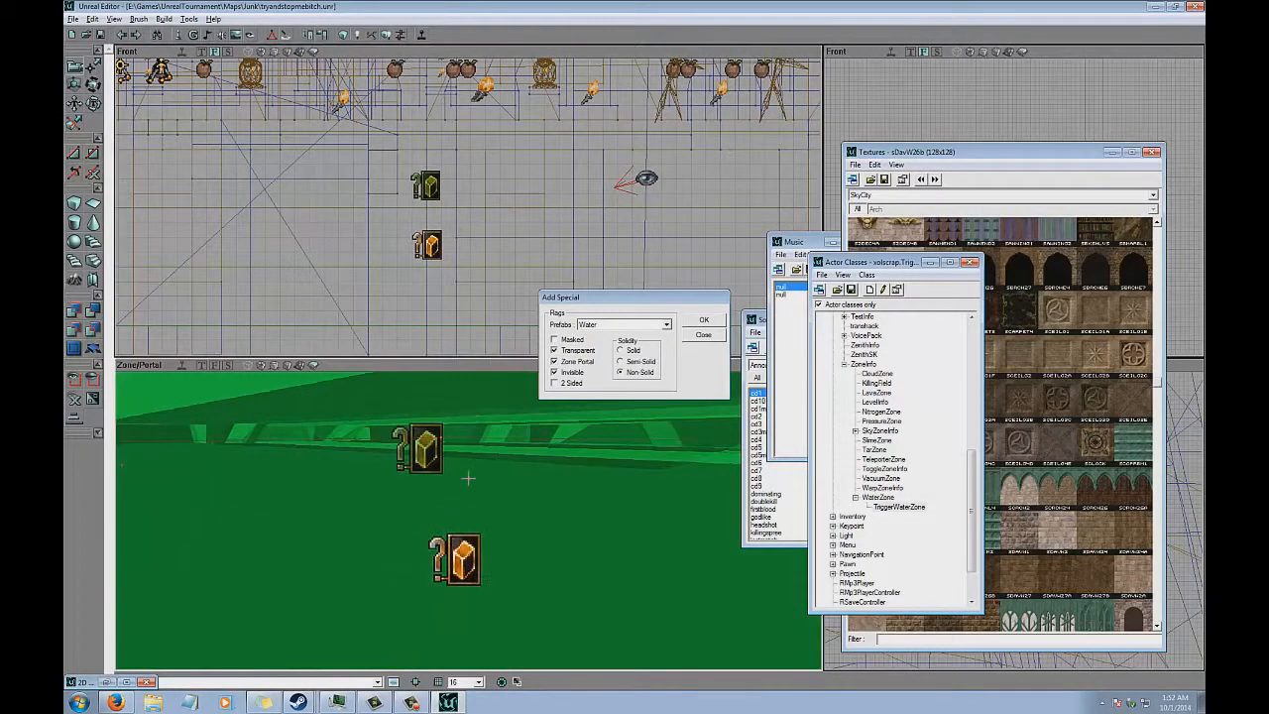
click(202, 52)
scroll(470, 219, down, 5)
drag(457, 91, 469, 192)
scroll(470, 206, up, 5)
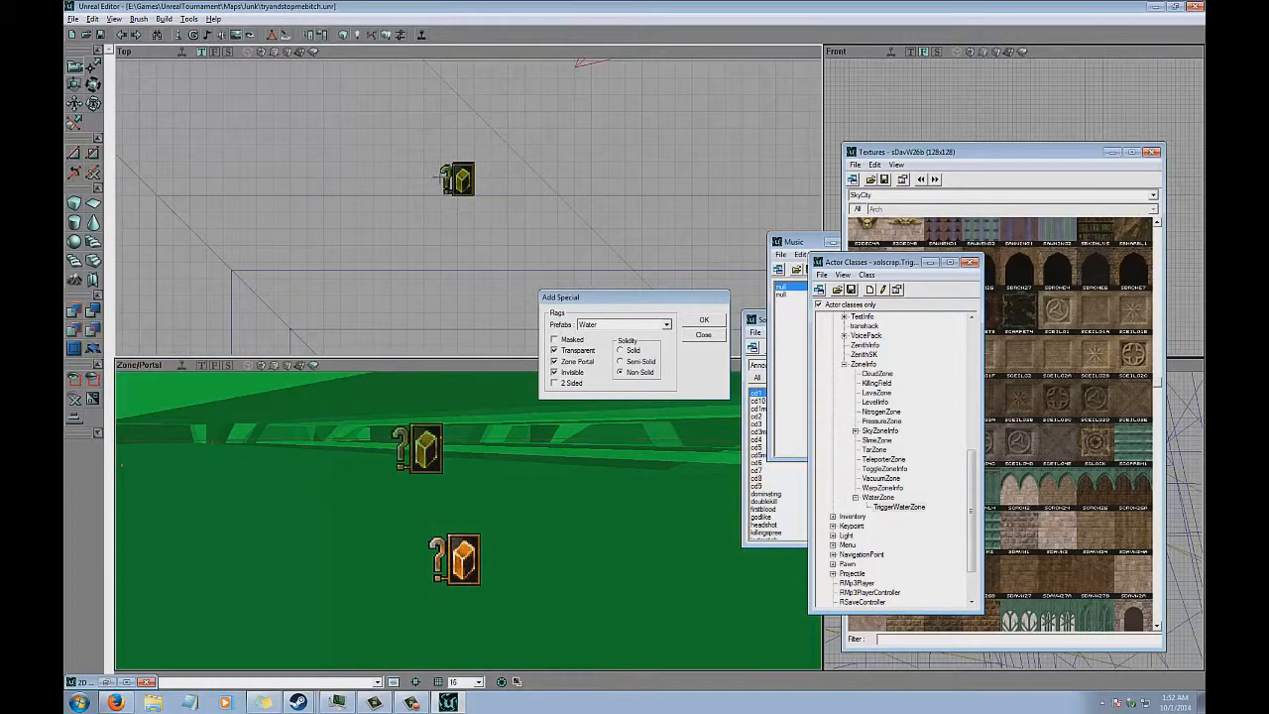
Return to the Front view, duplicate the TriggerWaterZone actors, and stack the copies directly below in the lower zones.
click(215, 52)
right_click(449, 174)
click(535, 352)
scroll(466, 232, down, 2)
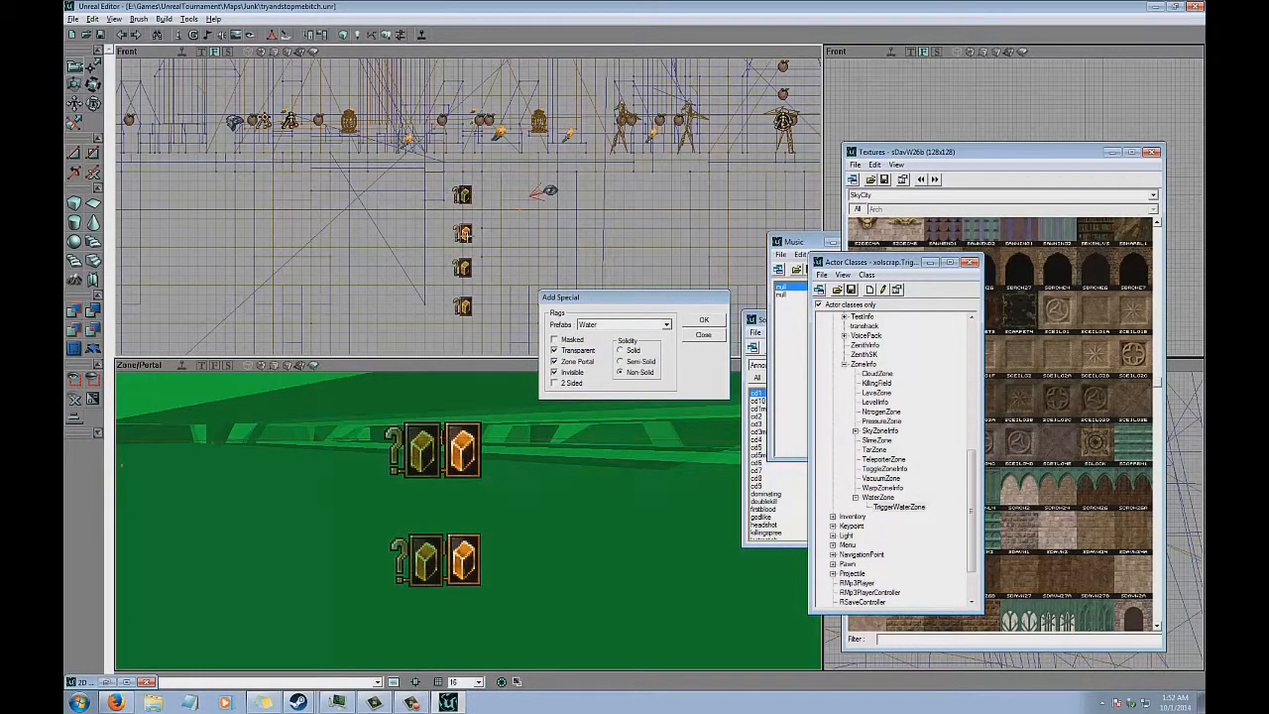
right_click(465, 232)
click(516, 410)
drag(468, 190, 457, 353)
Duplicate two more TriggerWaterZone actors and put the copies in the lowest zones, completing a column of eight.
right_click(430, 125)
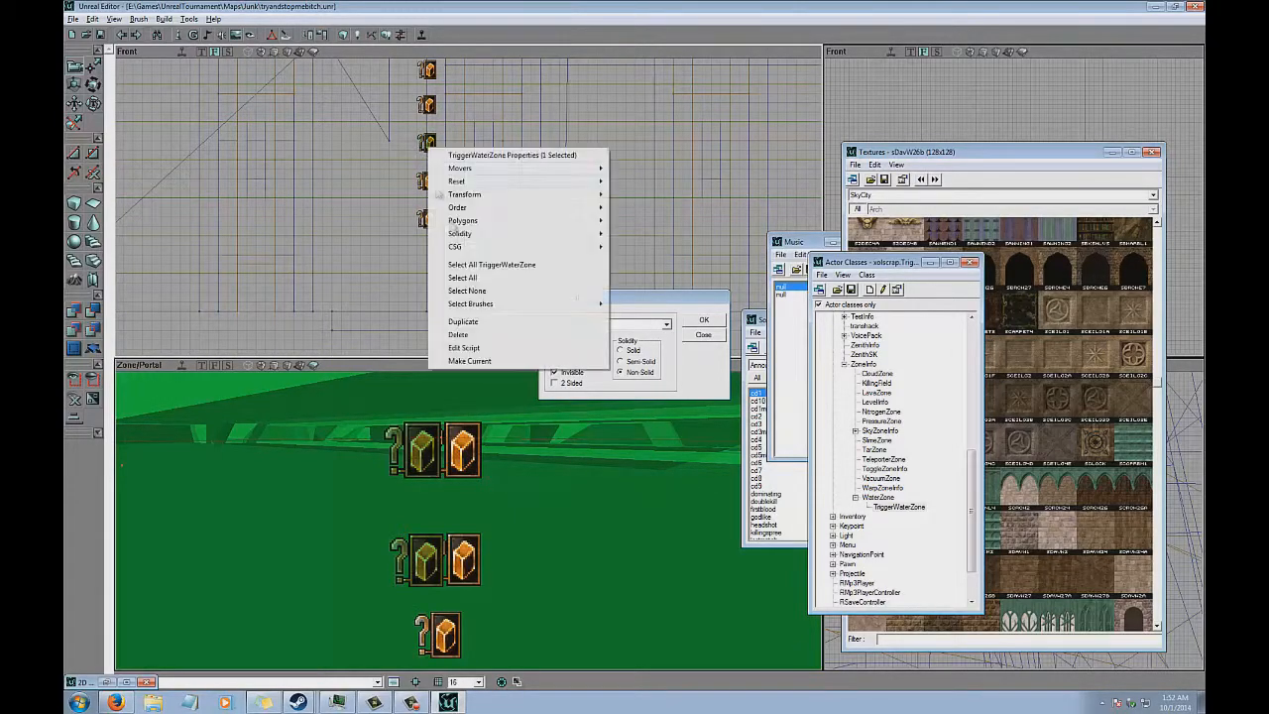
right_click(429, 107)
click(496, 278)
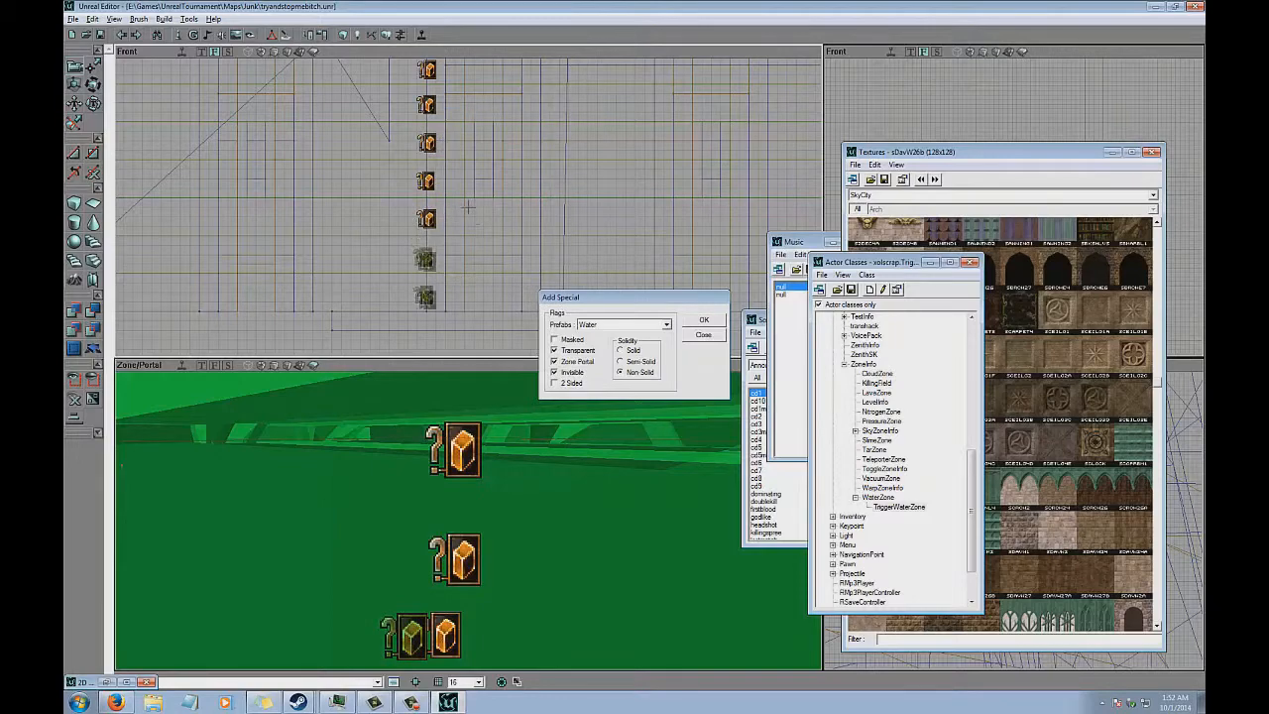
drag(471, 213, 471, 387)
drag(470, 551, 468, 484)
Save the map and check the column of TriggerWaterZone actors against the coloured zones in the Front and 3D views.
click(100, 34)
drag(367, 472, 467, 476)
scroll(480, 231, down, 5)
drag(480, 231, 502, 149)
scroll(480, 231, up, 2)
drag(480, 231, 474, 343)
drag(465, 518, 465, 518)
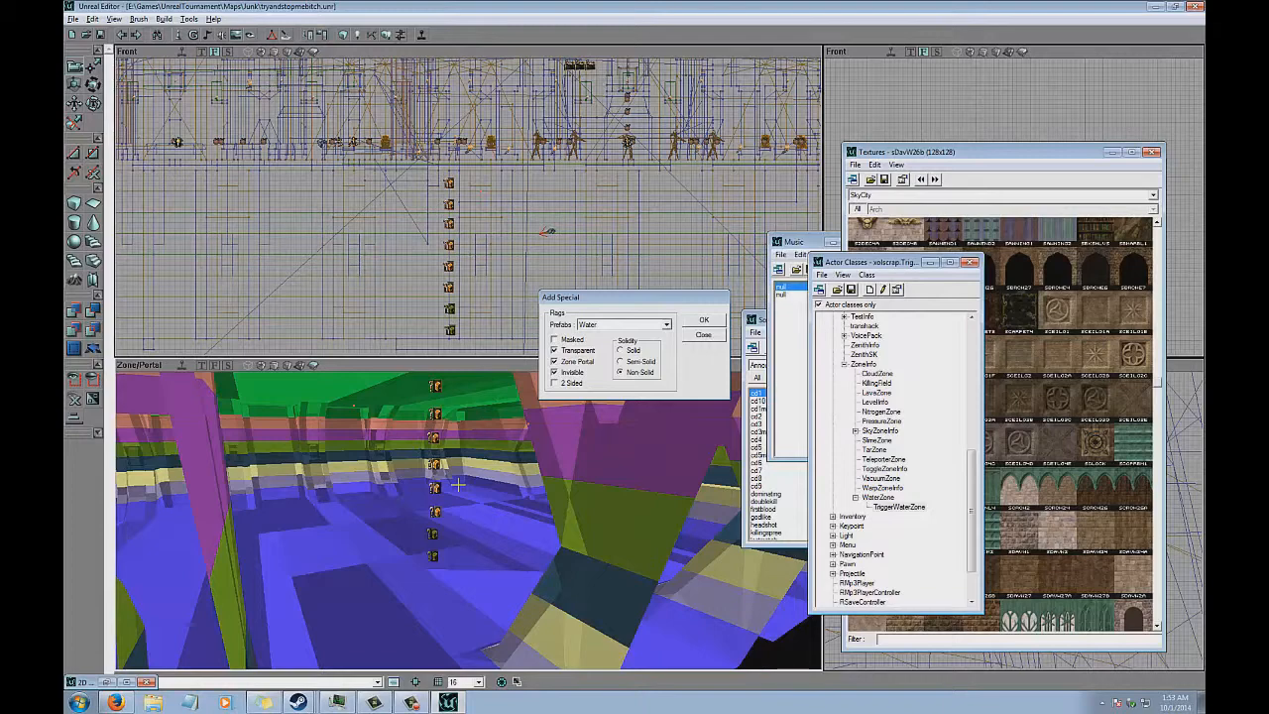
Choose Dispatcher under Triggers in the actor classes and place one beside the column of TriggerWaterZone actors.
click(845, 365)
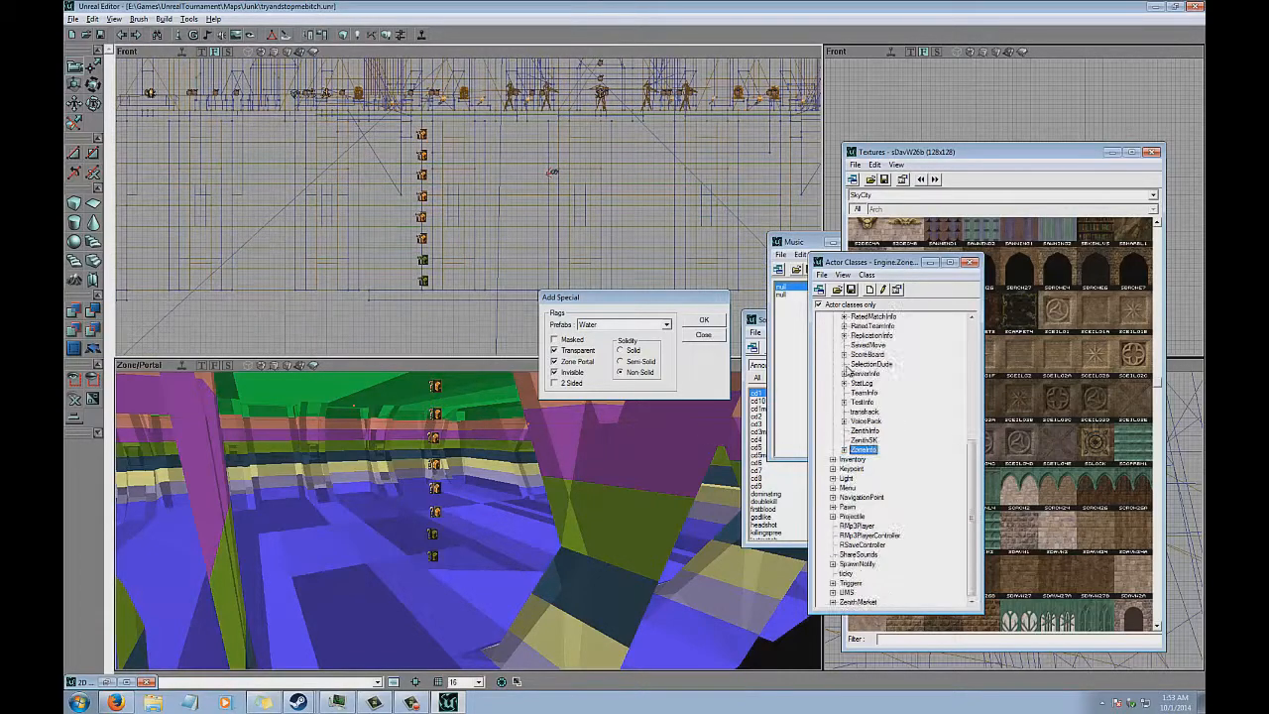
scroll(848, 369, up, 2)
click(834, 385)
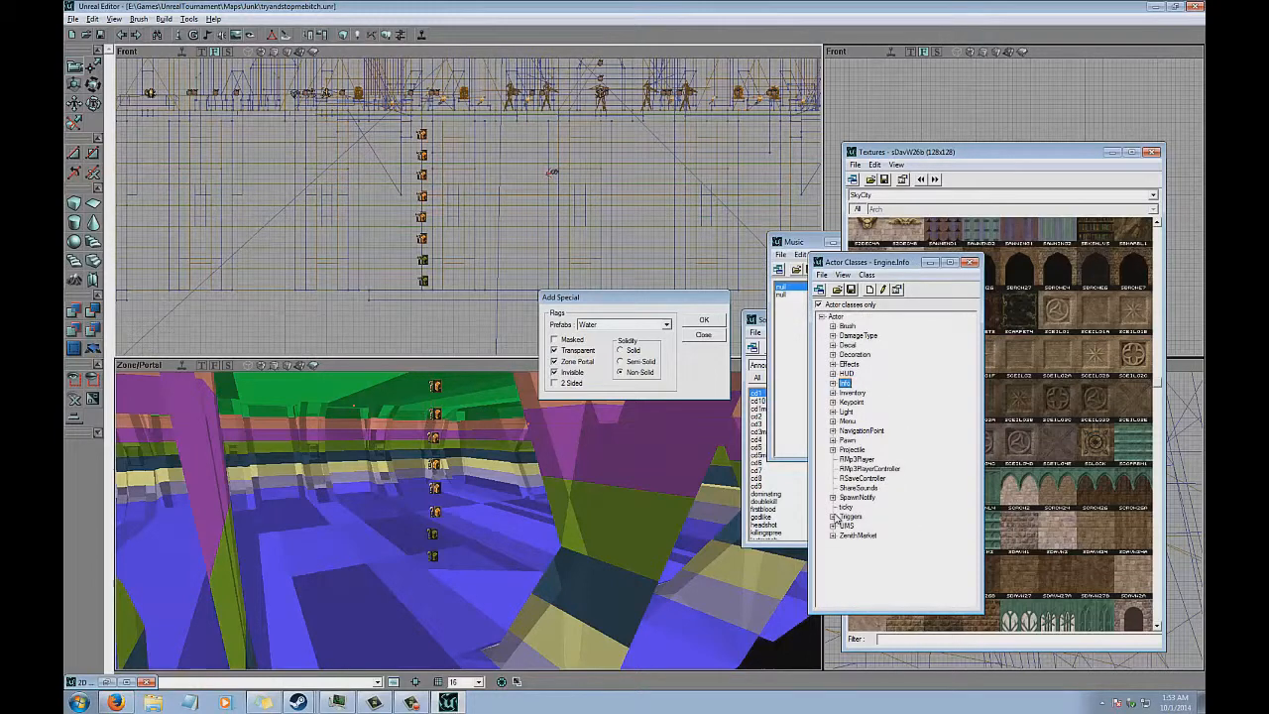
click(833, 517)
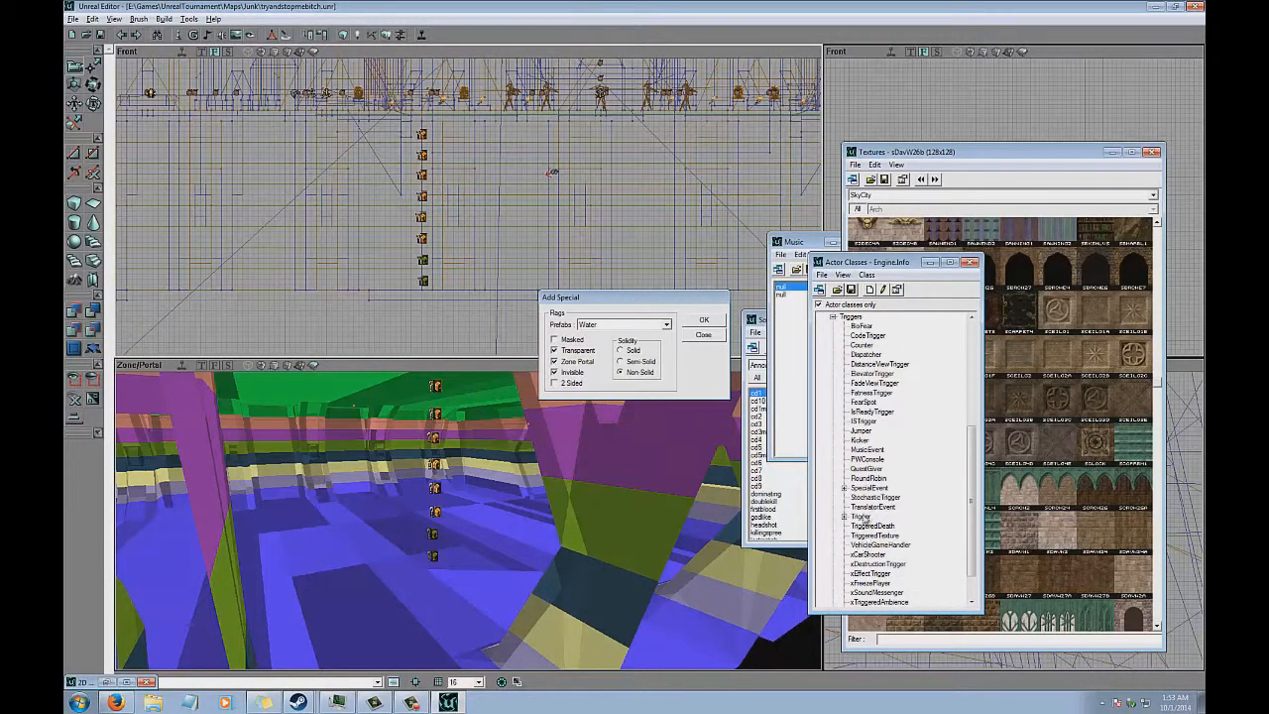
click(864, 354)
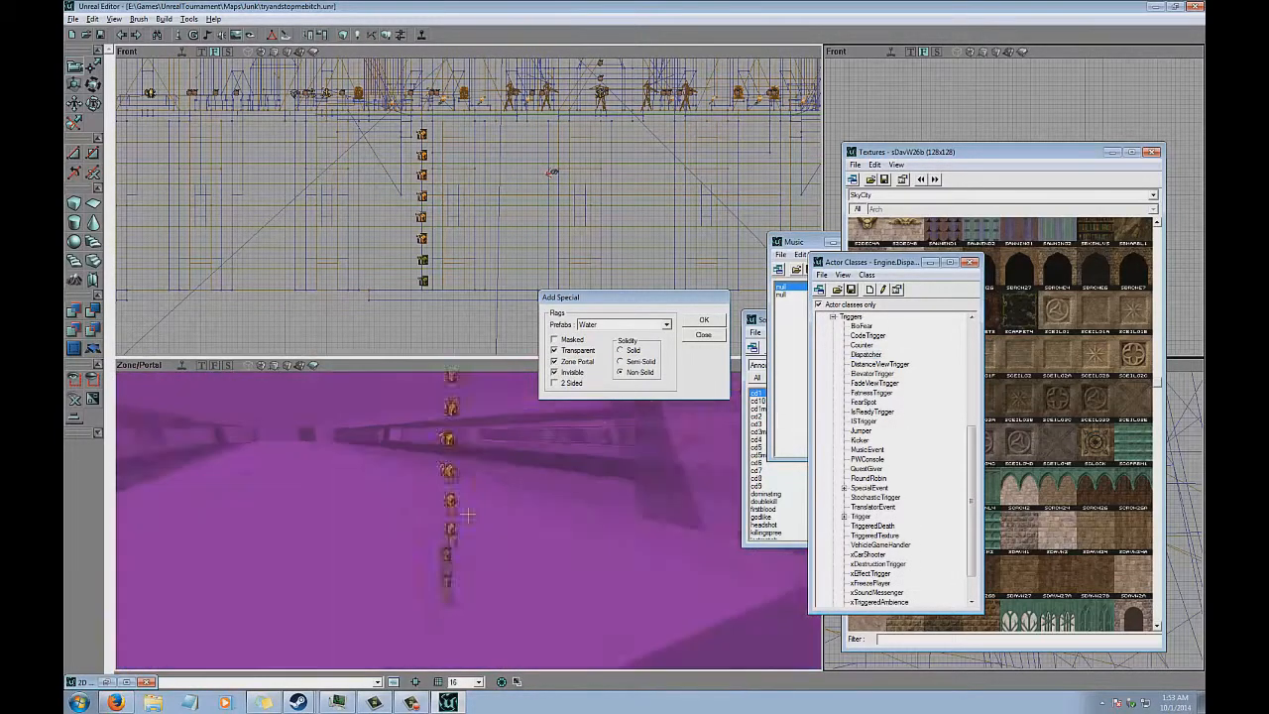
right_click(551, 440)
click(590, 466)
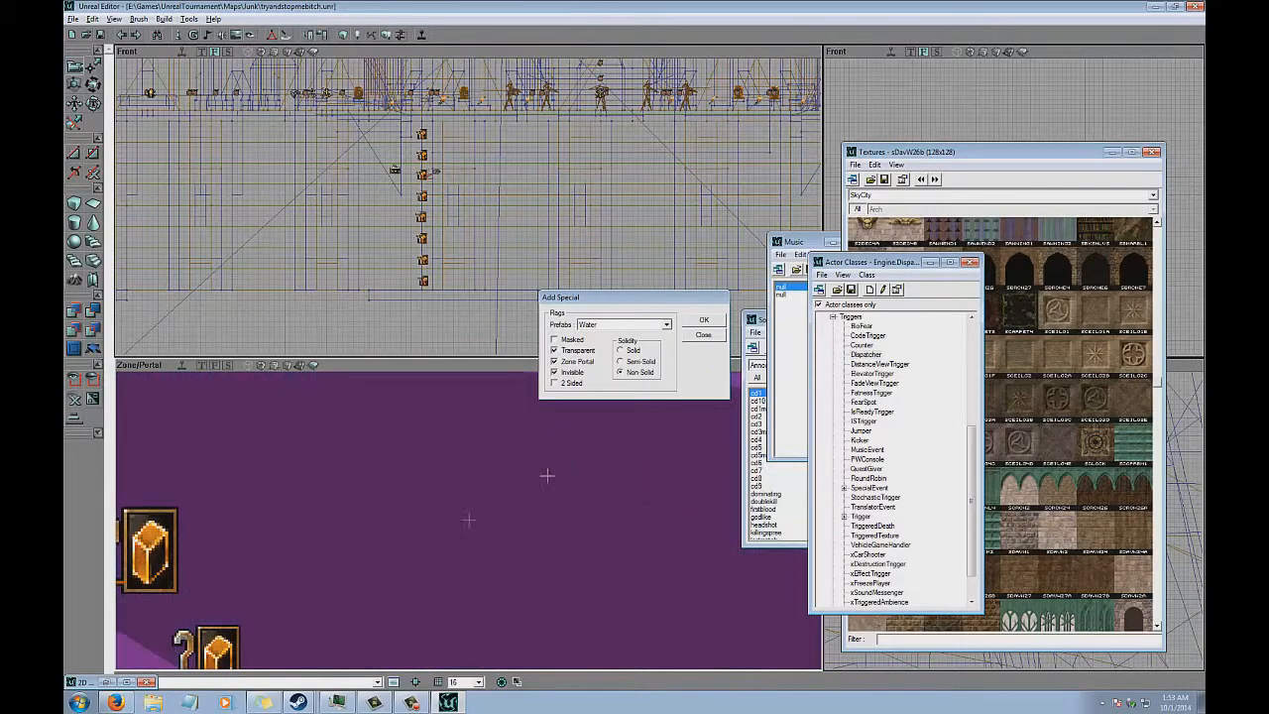
drag(549, 469, 547, 515)
Open the Dispatcher's properties and set its event Tag to sewageWaterZone.
double_click(478, 448)
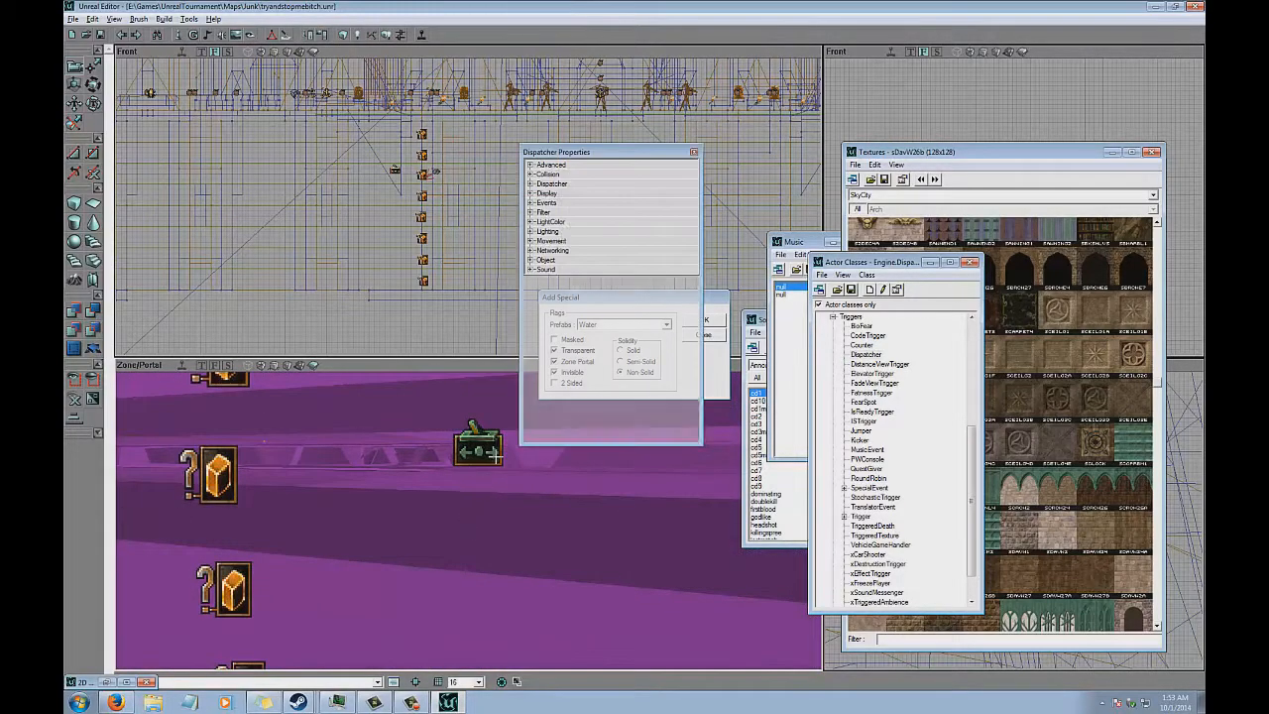
double_click(546, 203)
scroll(466, 206, up, 3)
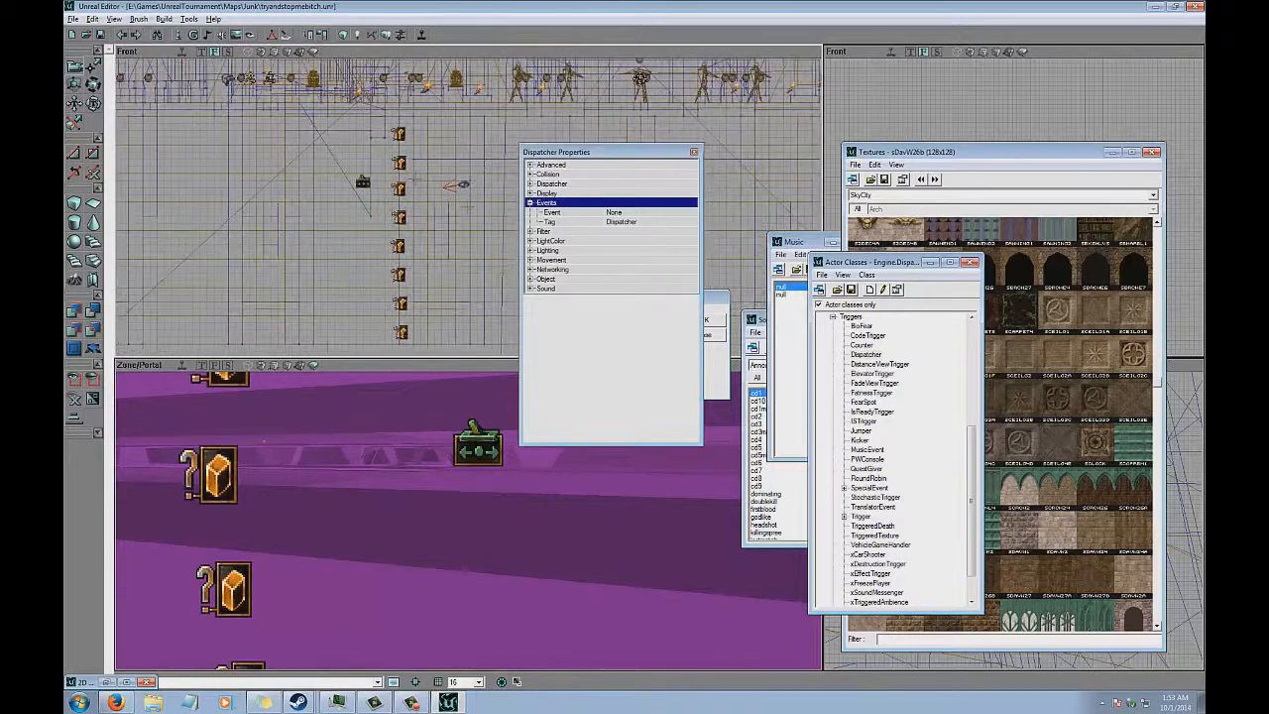
click(630, 213)
click(643, 221)
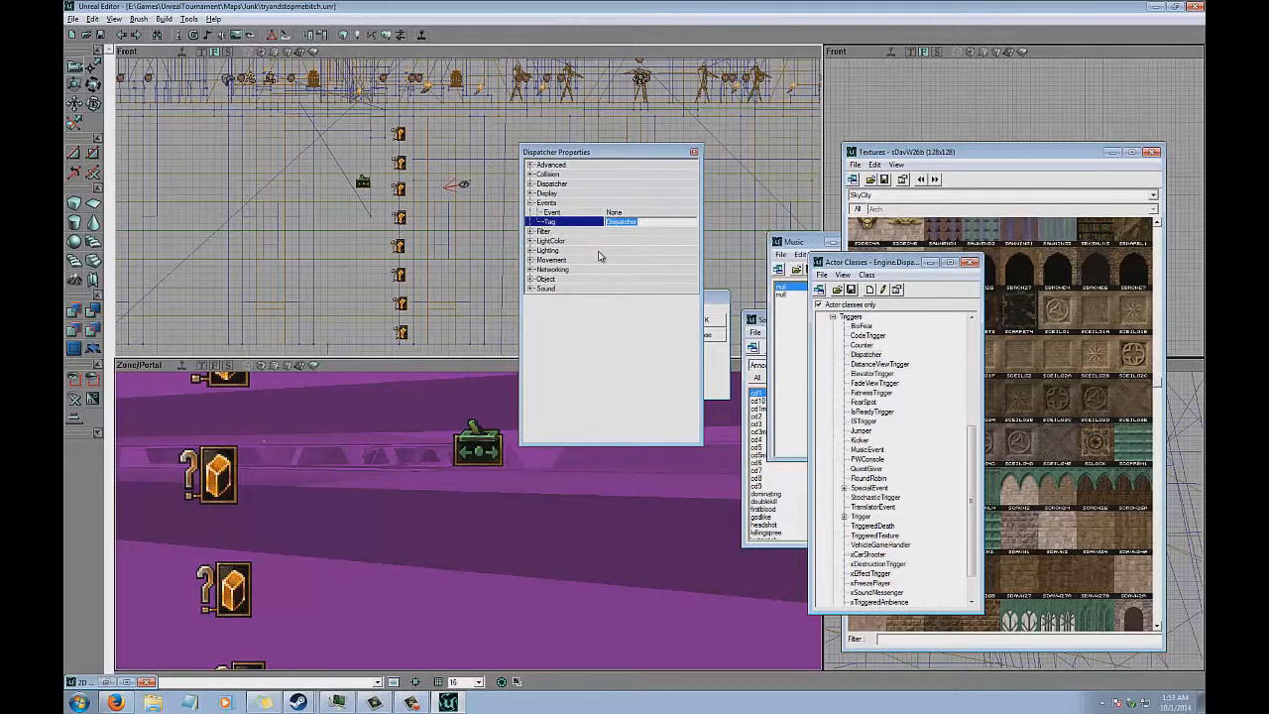
text(t)
text(ewy)
Expand the Dispatcher's OutDelays and OutEvents lists and set OutEvents [0] to swz1.
double_click(580, 186)
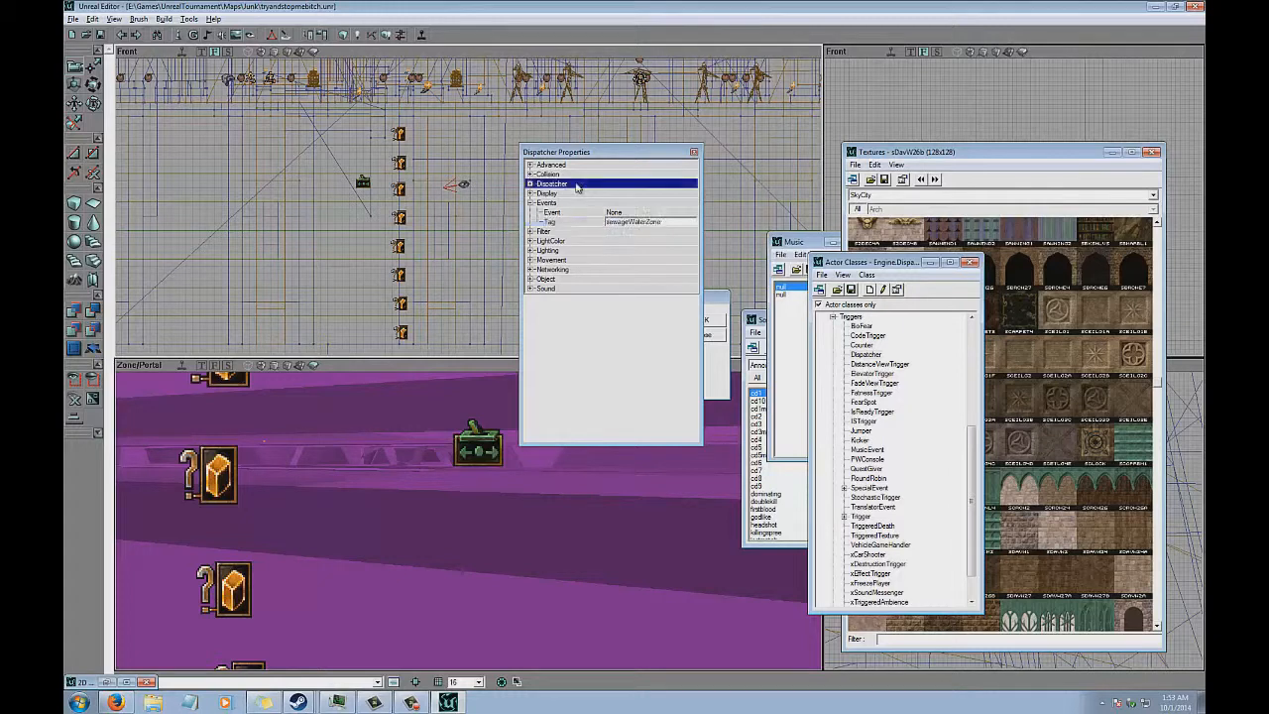
click(574, 203)
double_click(573, 202)
double_click(560, 192)
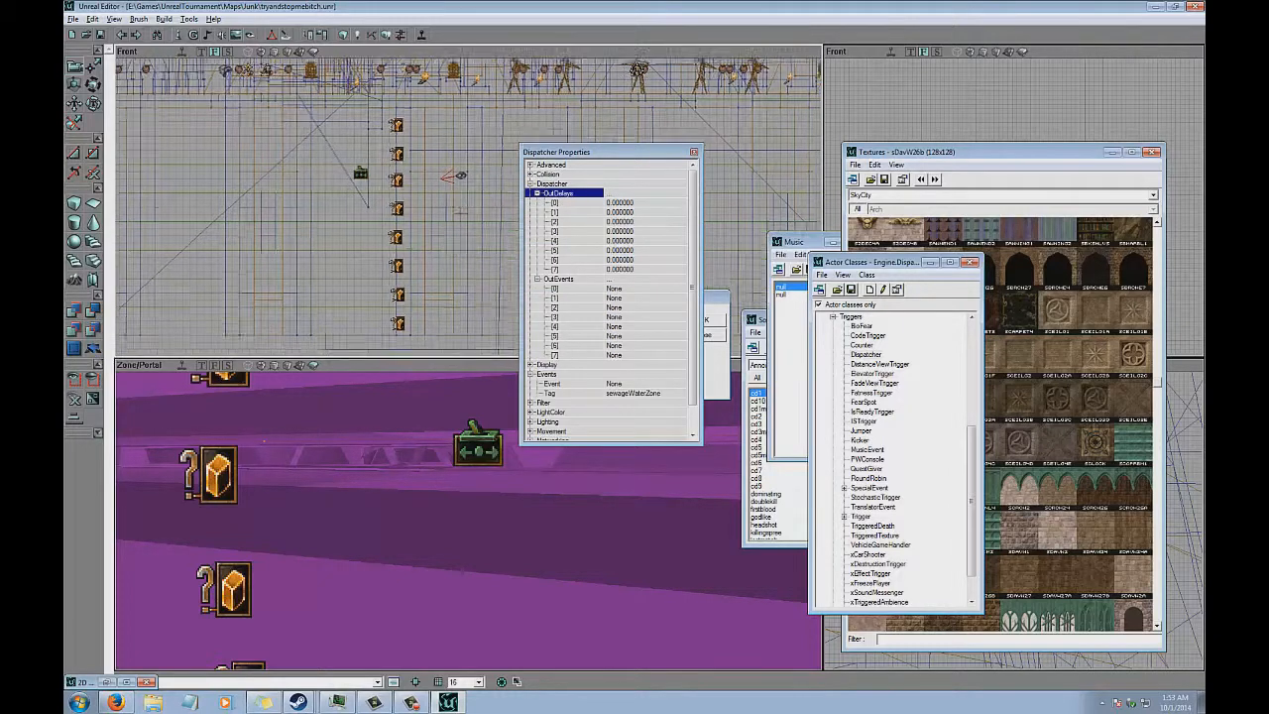
click(627, 289)
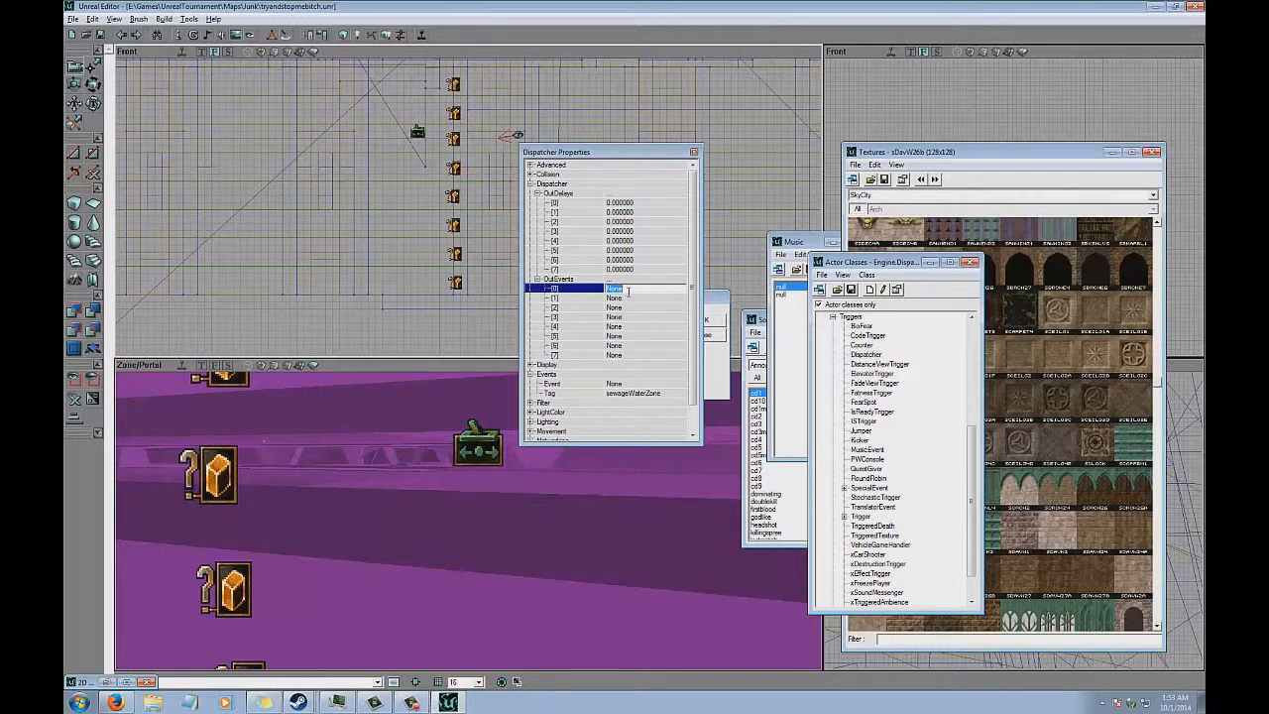
text(two)
text(1)
key(Return)
Copy the event name swz1 into OutEvents entries [1] through [7].
key(ctrl+c)
key(Down)
key(ctrl+v)
key(Down)
key(ctrl+v)
key(Down)
key(ctrl+v)
key(Down)
key(ctrl+v)
key(Down)
key(ctrl+v)
key(Down)
key(ctrl+v)
key(Down)
key(ctrl+v)
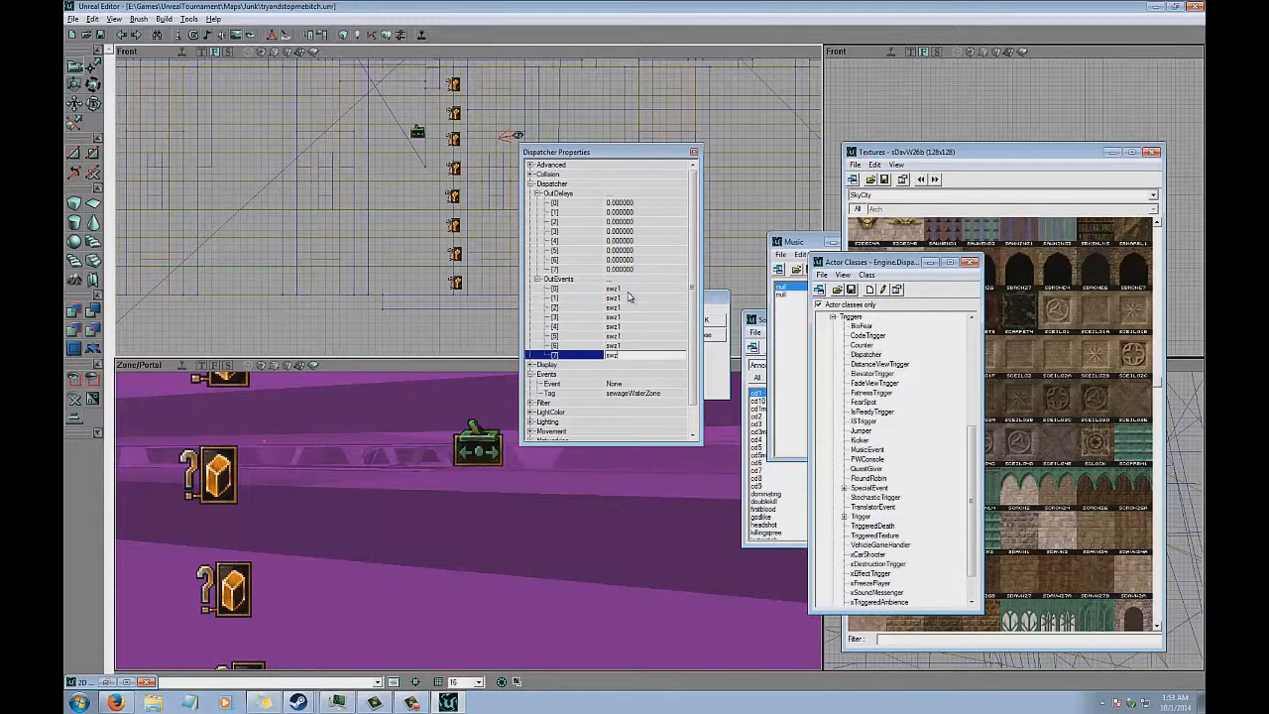
Renumber the event names in OutEvents [1] through [7] as swz2 through swz8.
key(Up)
key(Up)
key(Up)
key(Up)
key(Up)
key(Up)
key(BackSpace)
text(2)
key(Down)
key(BackSpace)
text(3)
key(Down)
key(BackSpace)
text(4)
key(Down)
text(5)
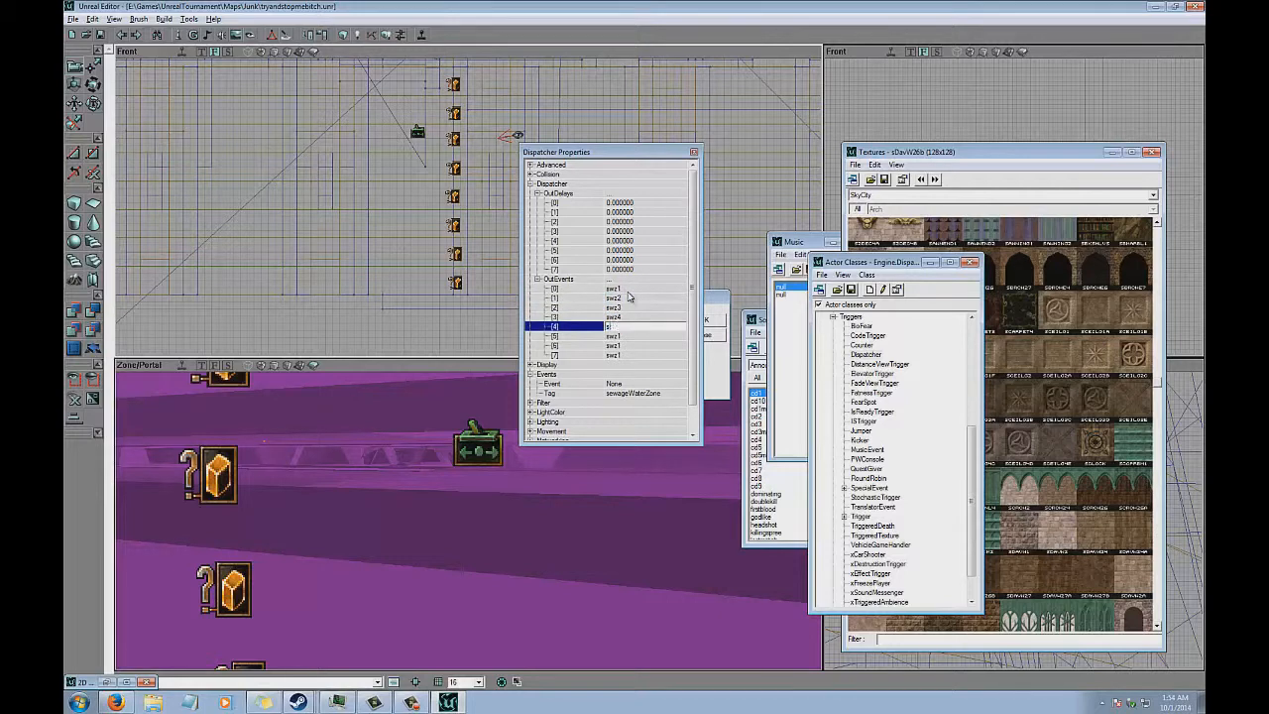
key(Down)
key(BackSpace)
text(6)
key(Down)
key(BackSpace)
text(7)
key(Down)
key(BackSpace)
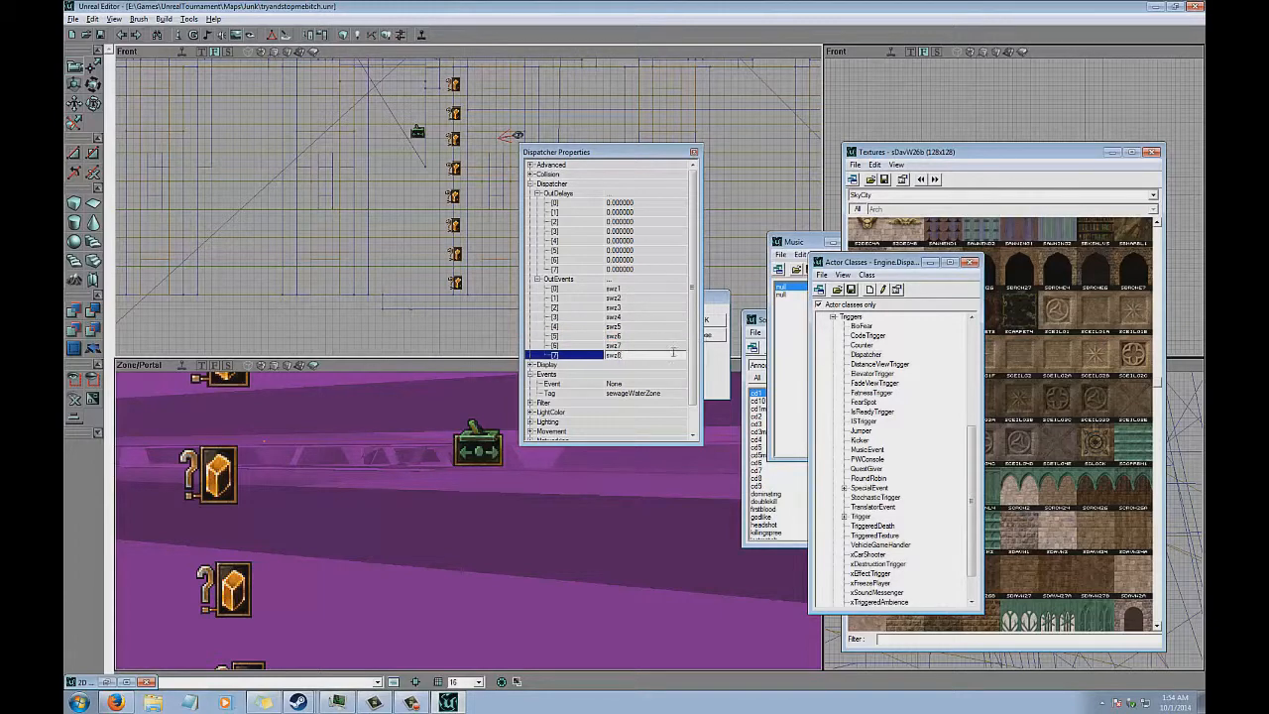
click(645, 382)
click(656, 347)
click(652, 355)
click(629, 289)
Set the Dispatcher's OutDelays entries [0] through [7] to 0.5 each.
click(642, 202)
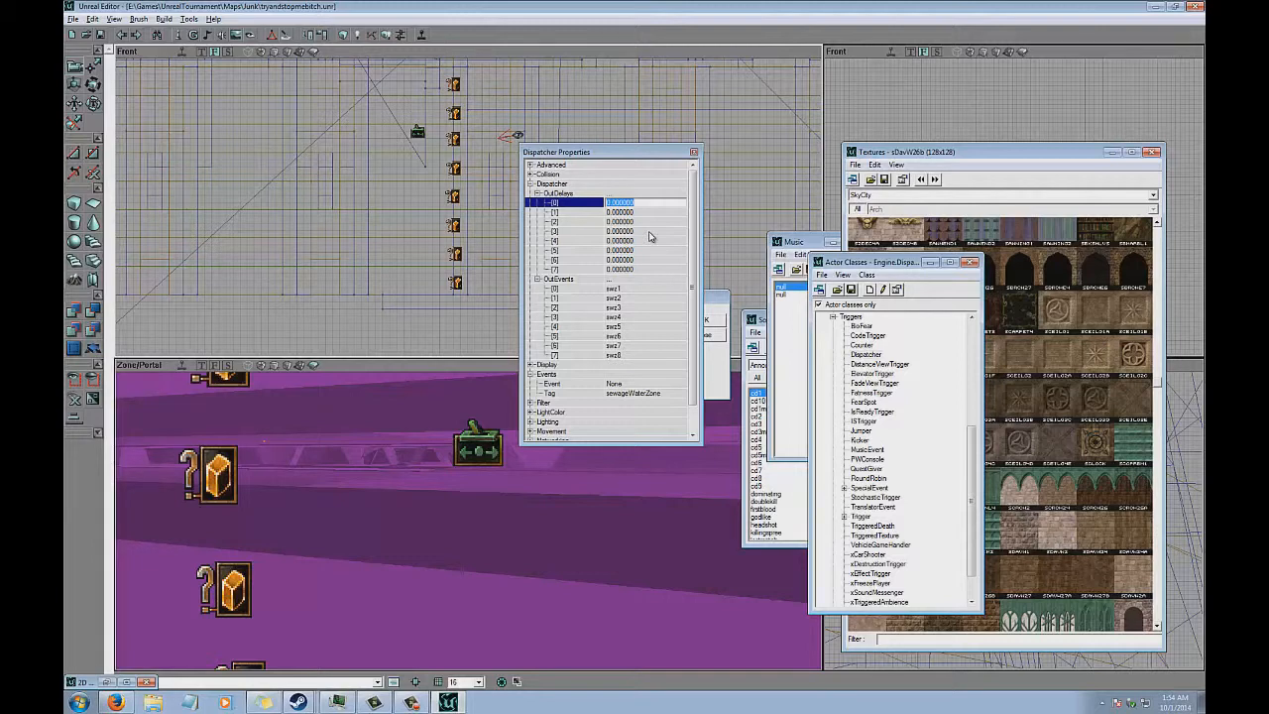
text(0.5)
key(Down)
text(0.5)
key(Down)
text(0)
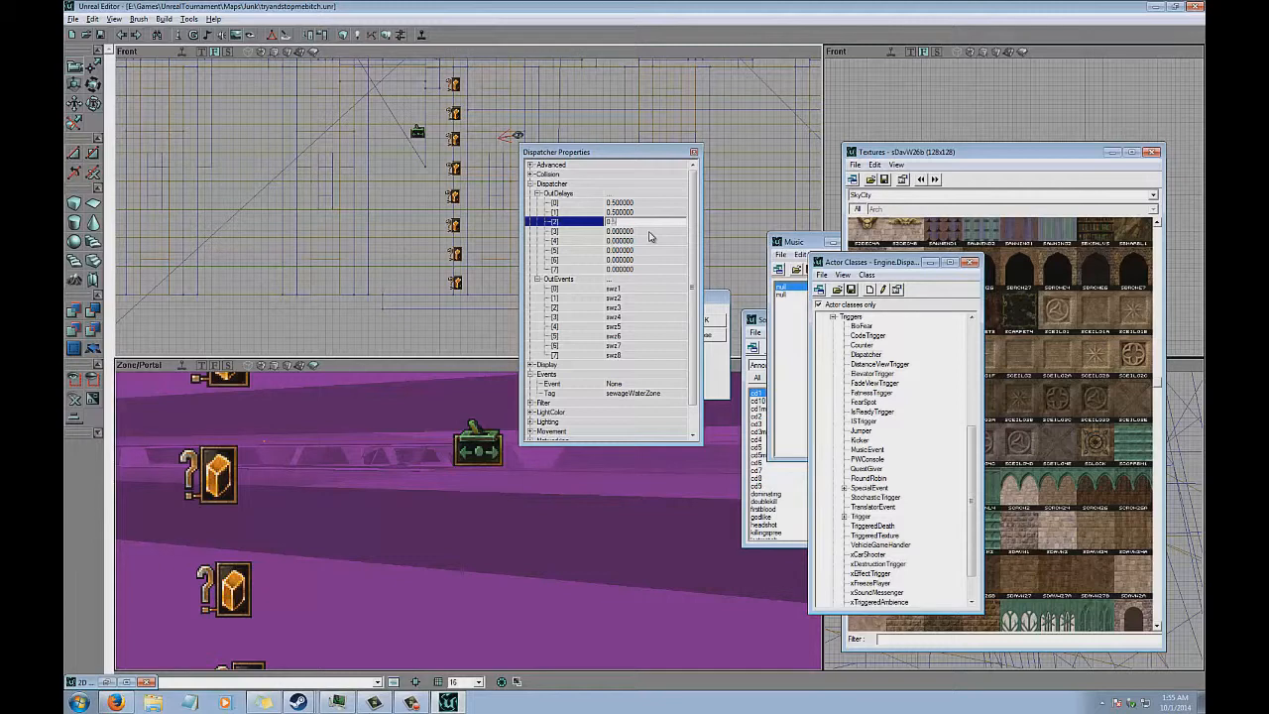
key(Down)
text(0.5)
key(Down)
text(0.5)
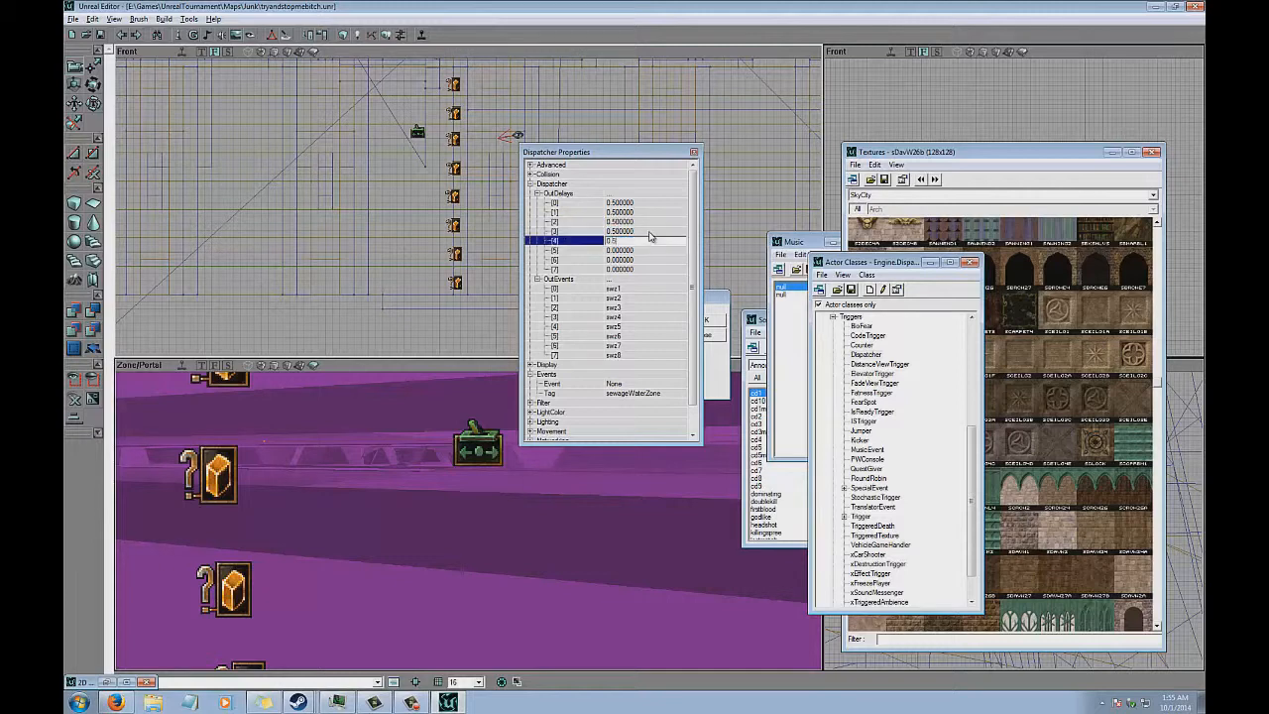
key(Down)
text(0.5)
key(Down)
text(0.)
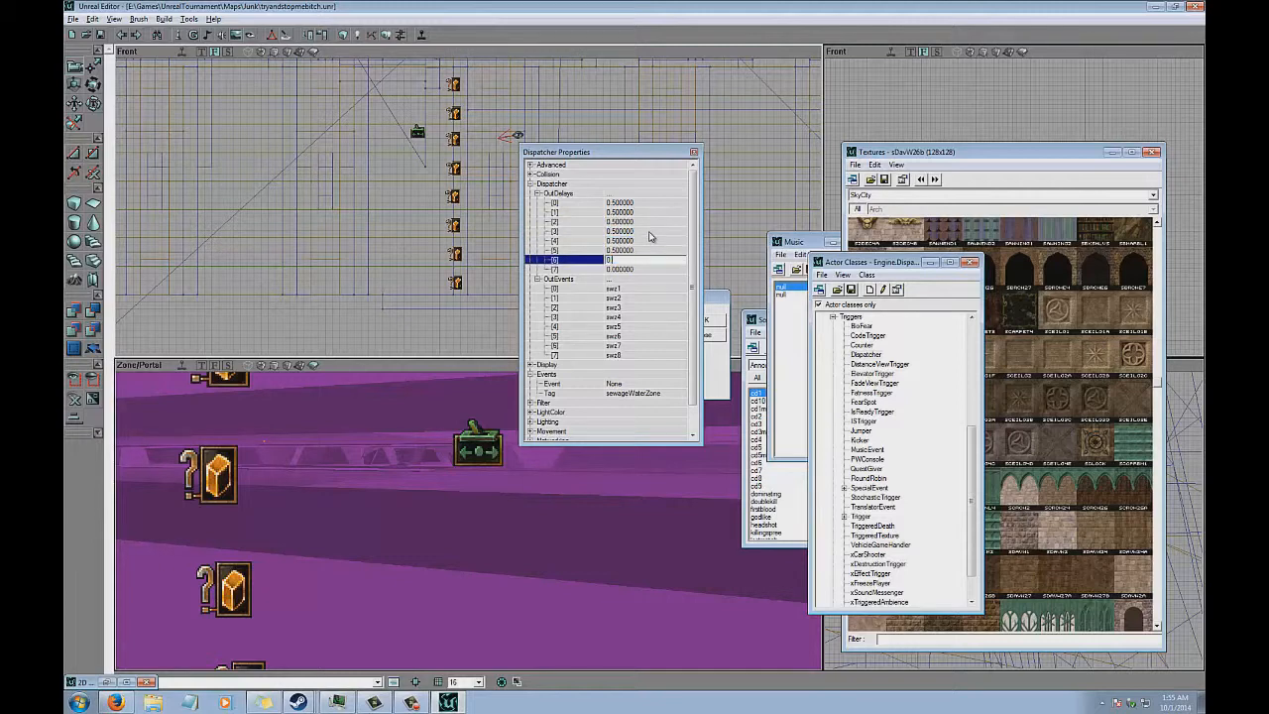
text(5)
key(Down)
text(0.5)
click(649, 231)
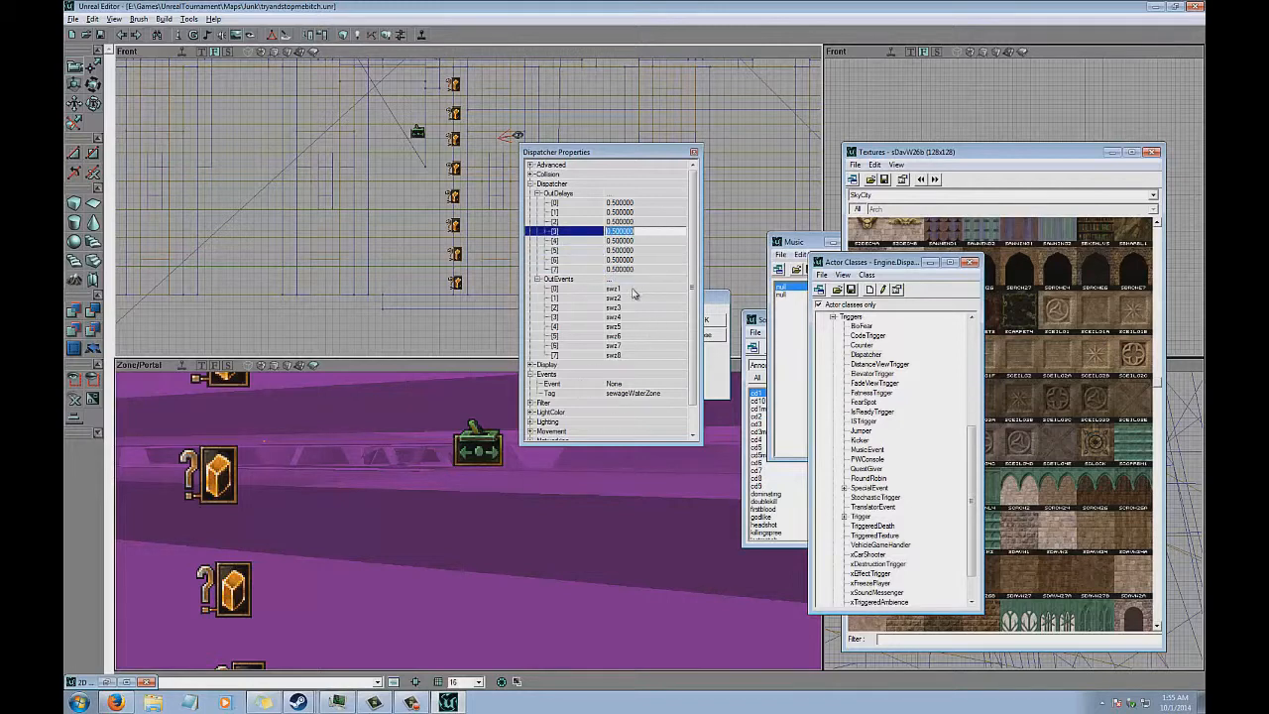
Open a TriggerWaterZone's properties and bring up the bWaterZone setting in its ZoneInfo section.
click(453, 279)
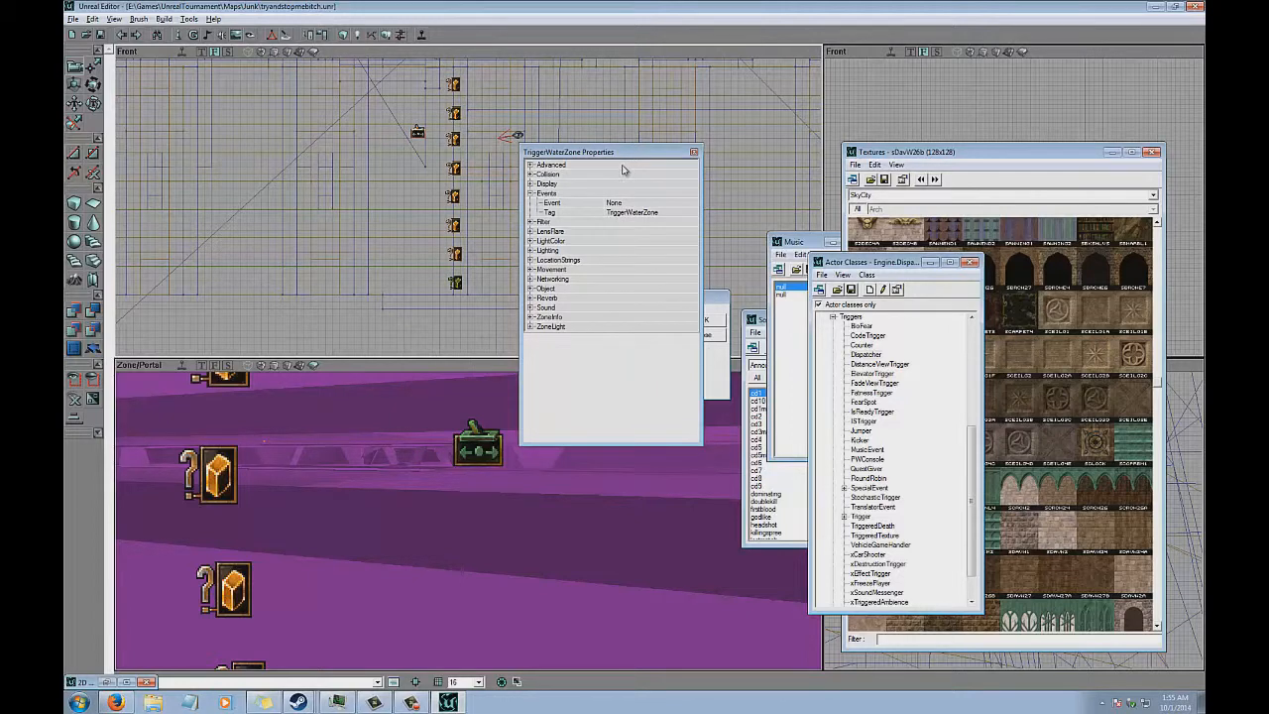
click(631, 211)
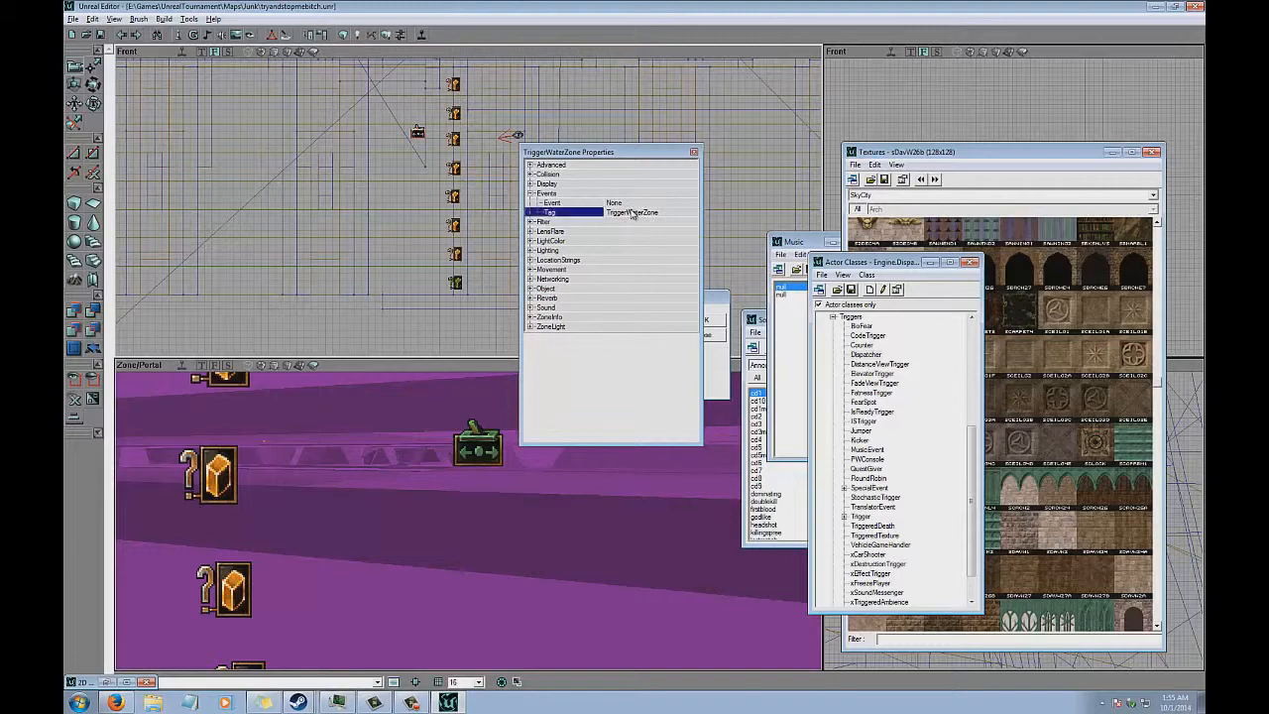
drag(318, 203, 310, 219)
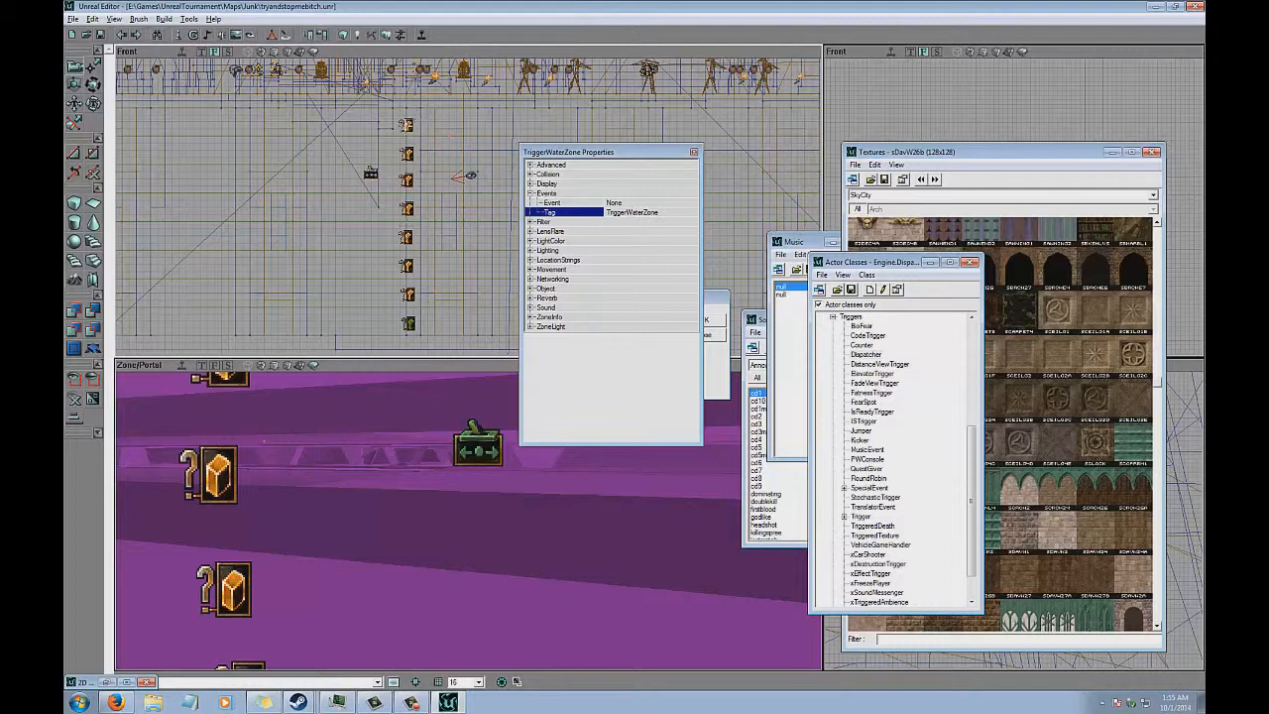
click(631, 212)
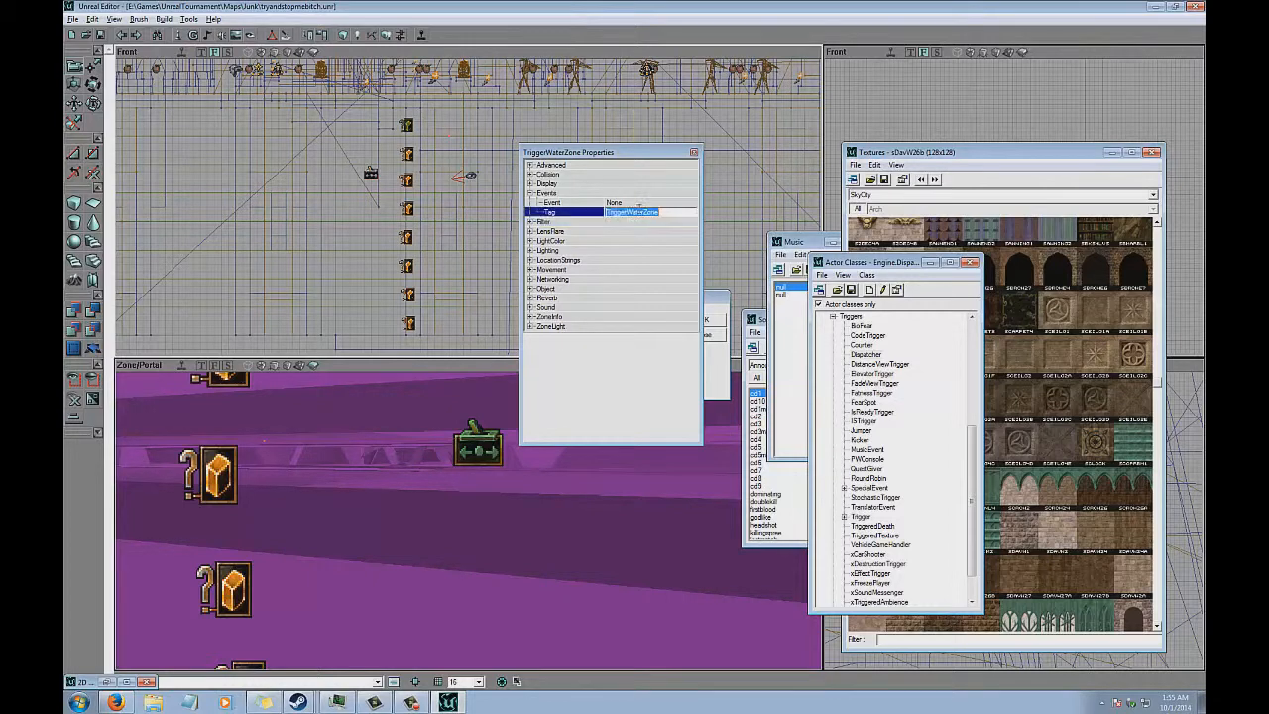
click(579, 317)
click(580, 319)
click(580, 318)
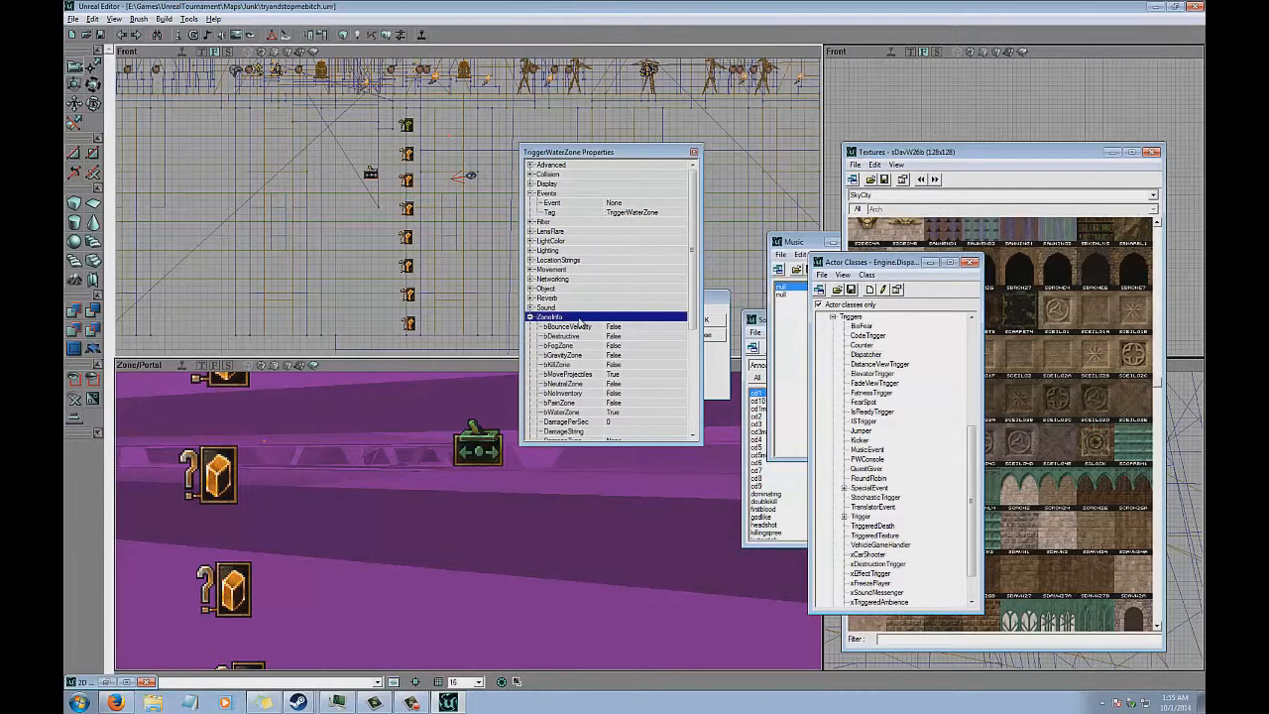
scroll(693, 332, down, 6)
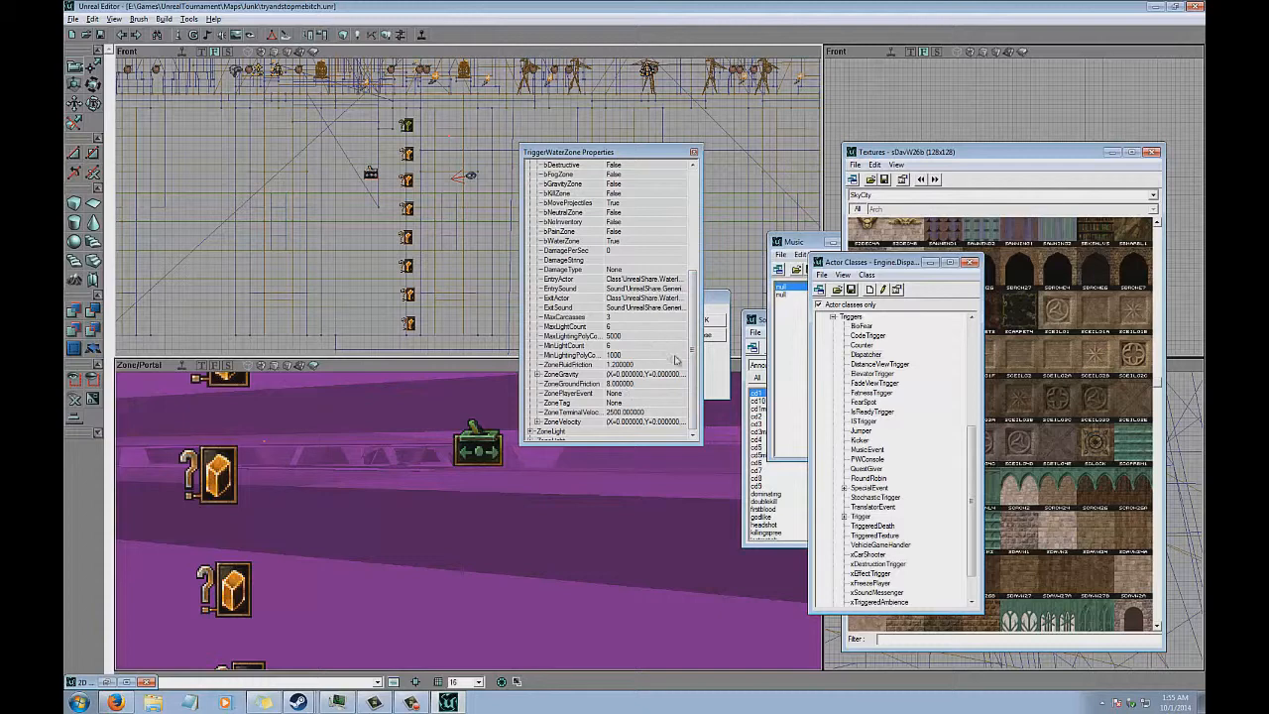
scroll(699, 337, up, 2)
click(626, 298)
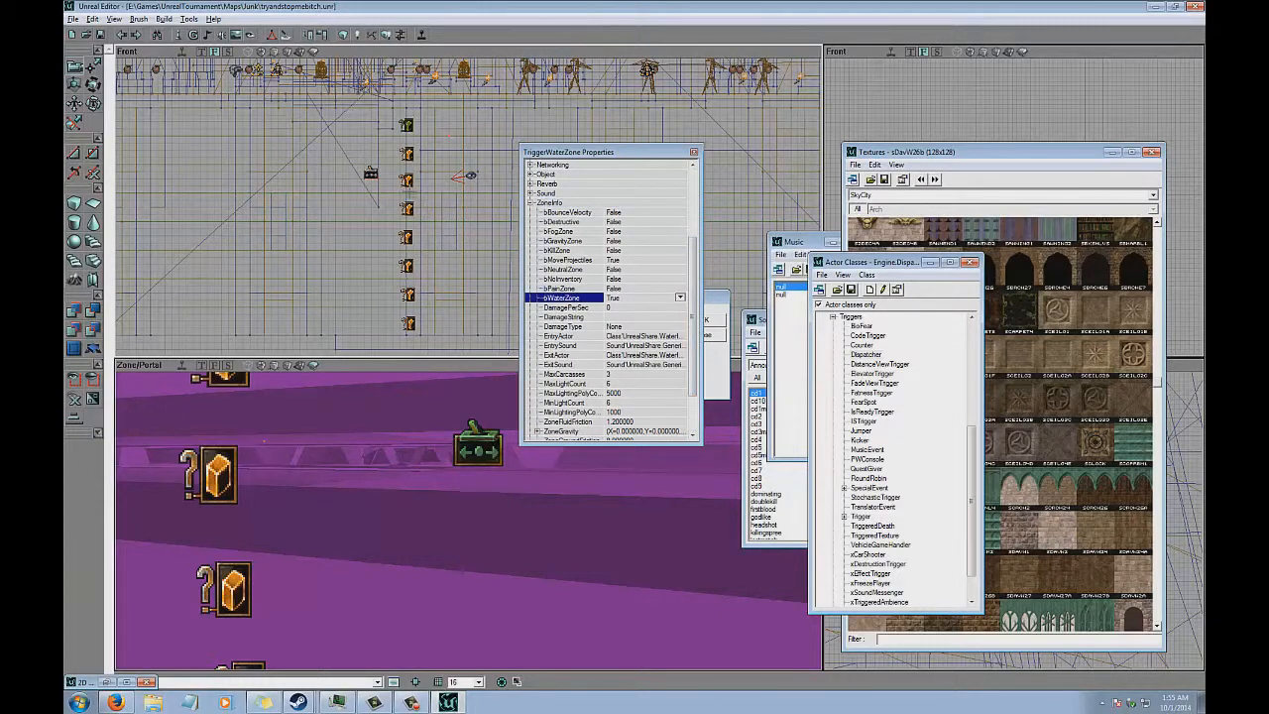
Open the TriggerWaterZone script, examine the bWaterZone check in PostBeginPlay, and close the script.
right_click(405, 121)
click(456, 326)
click(465, 347)
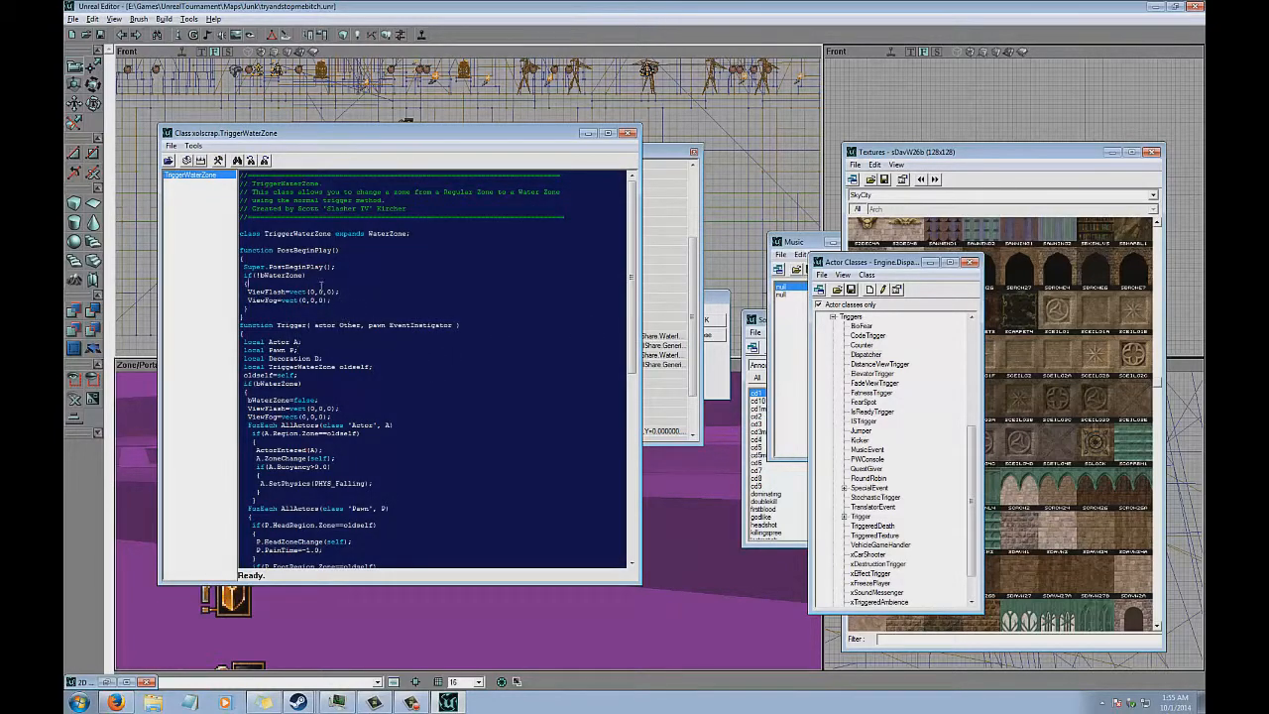
drag(384, 303, 231, 280)
click(396, 268)
click(627, 133)
Select all eight stacked TriggerWaterZone actors and set their bWaterZone property to False.
drag(469, 206, 482, 200)
ctrl+click(419, 148)
drag(420, 147, 384, 145)
ctrl+click(388, 164)
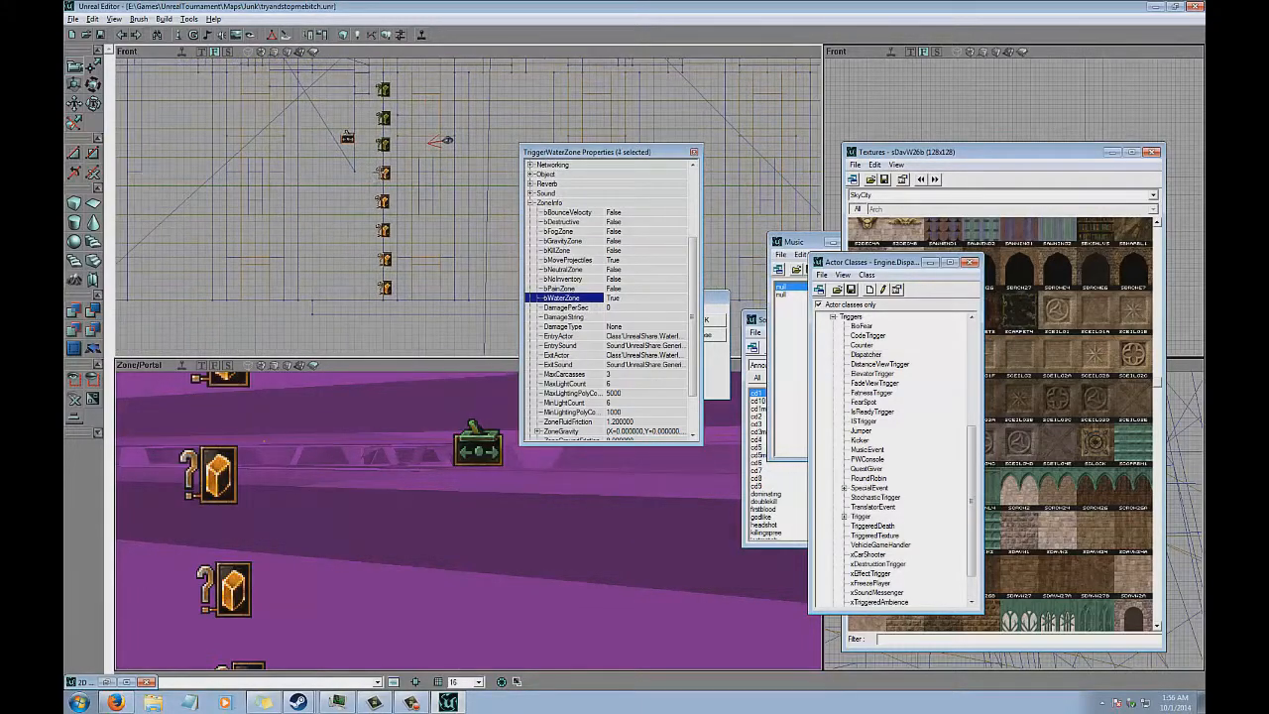
ctrl+click(382, 174)
drag(342, 182, 329, 200)
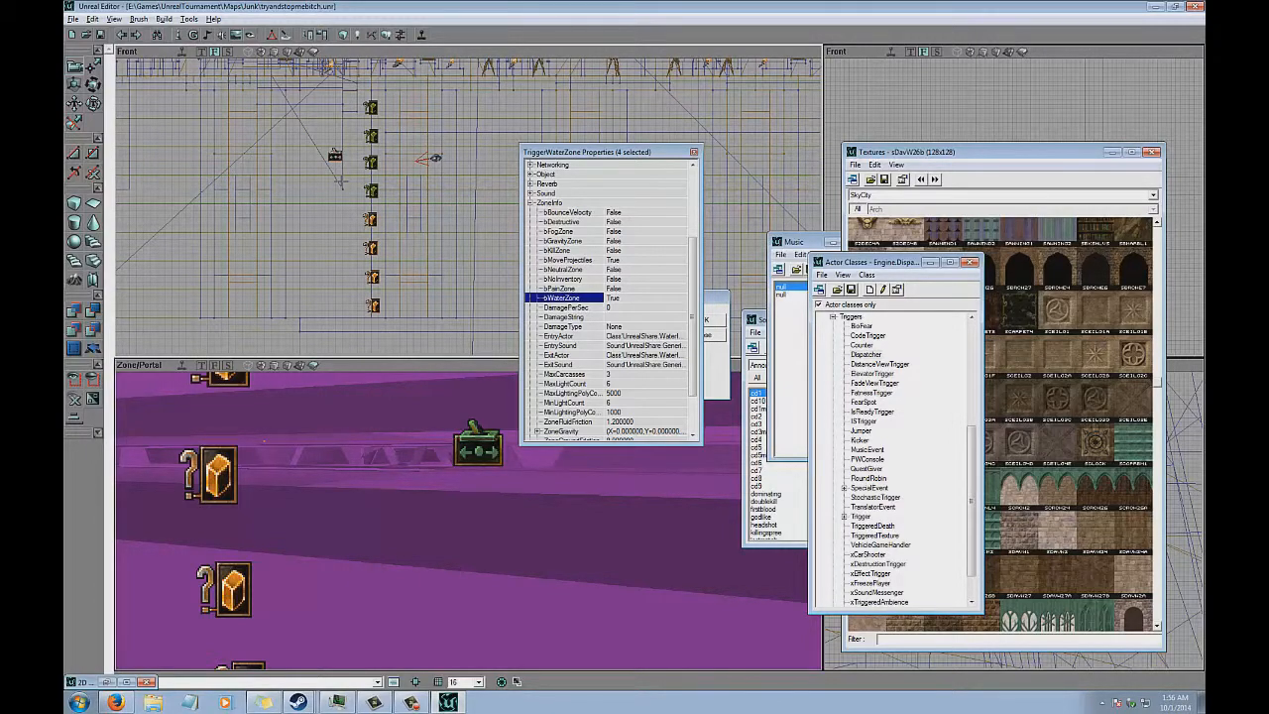
ctrl+click(373, 219)
drag(373, 219, 326, 232)
ctrl+click(338, 238)
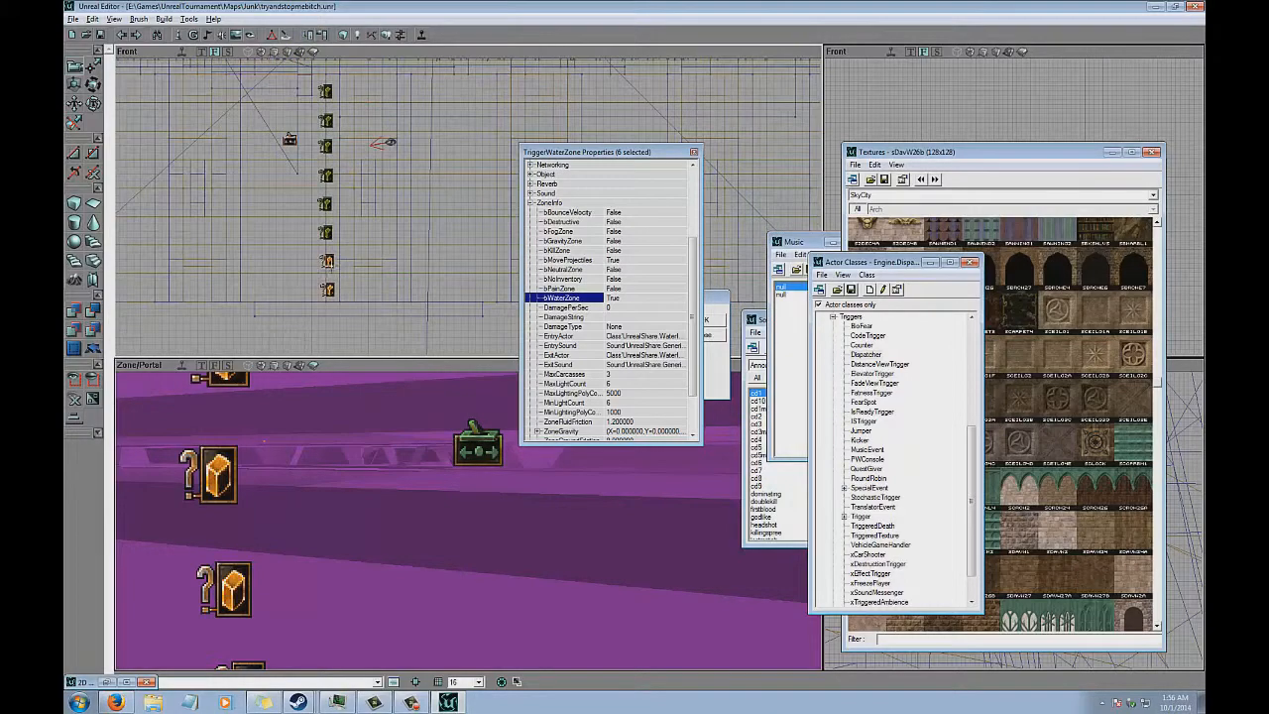
ctrl+right_click(332, 265)
ctrl+right_click(328, 290)
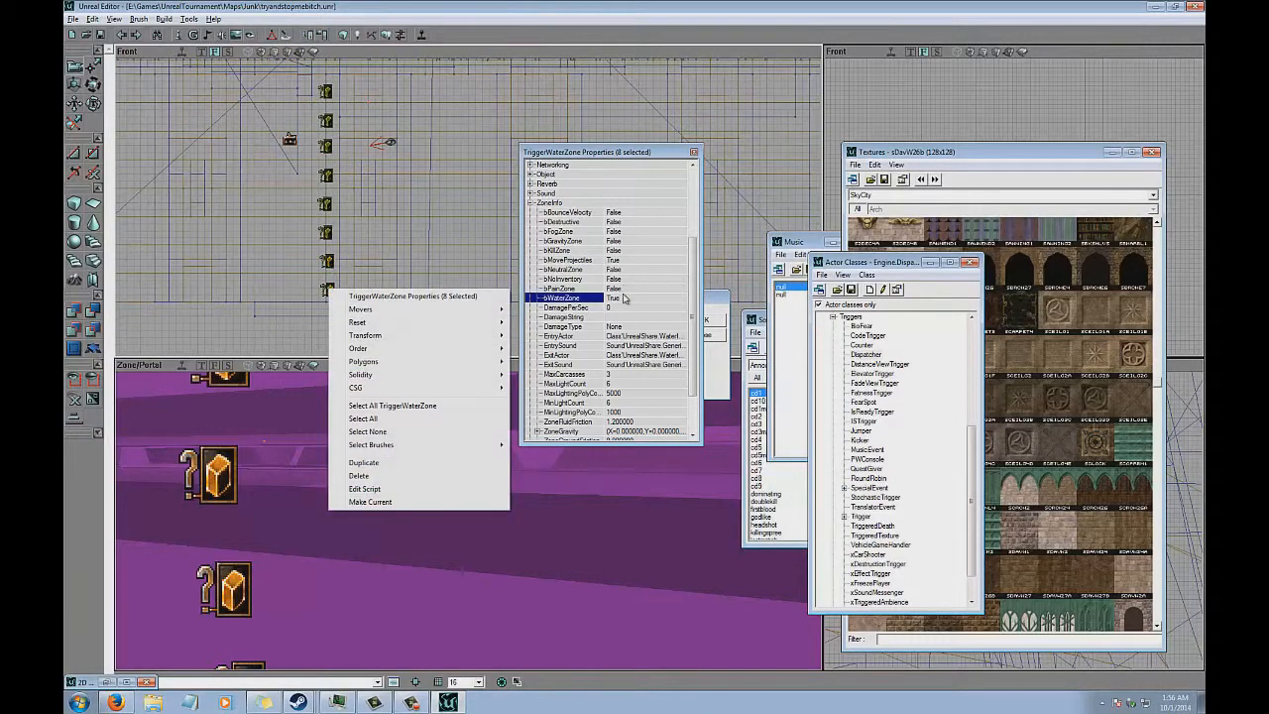
click(624, 297)
double_click(624, 299)
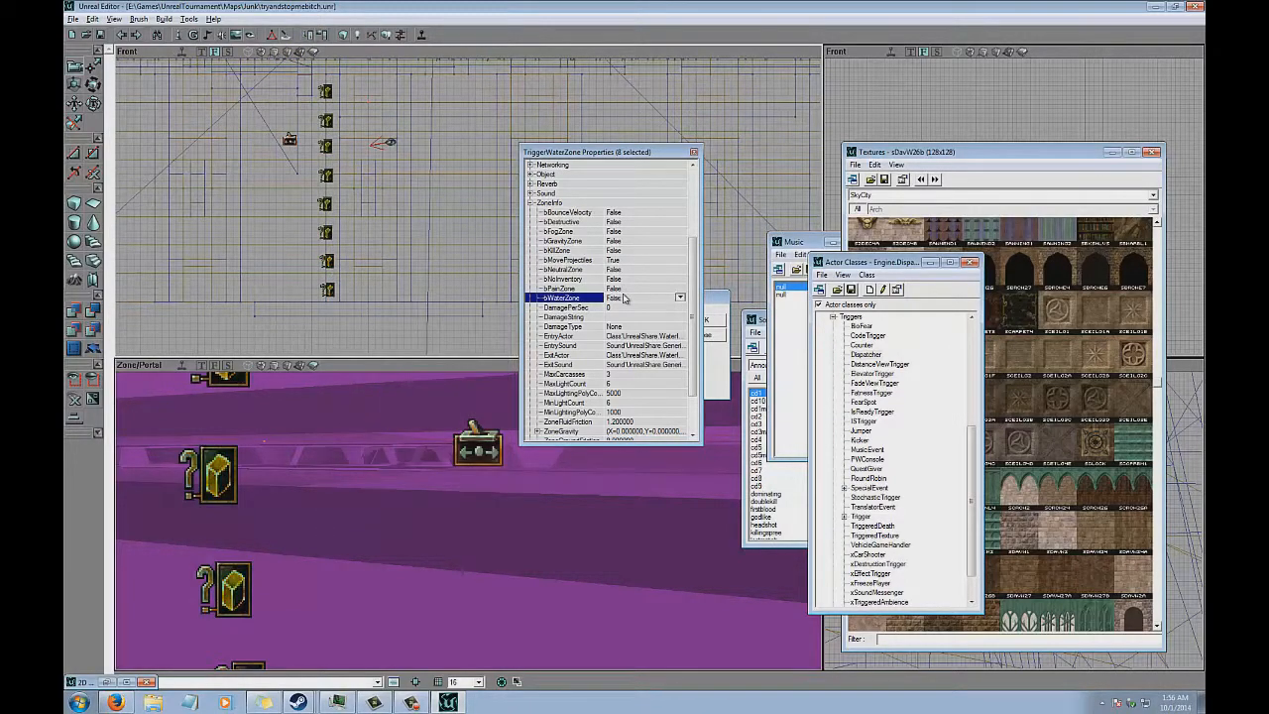
Set the event Tag of all eight selected TriggerWaterZone actors to swz.
drag(328, 286, 364, 337)
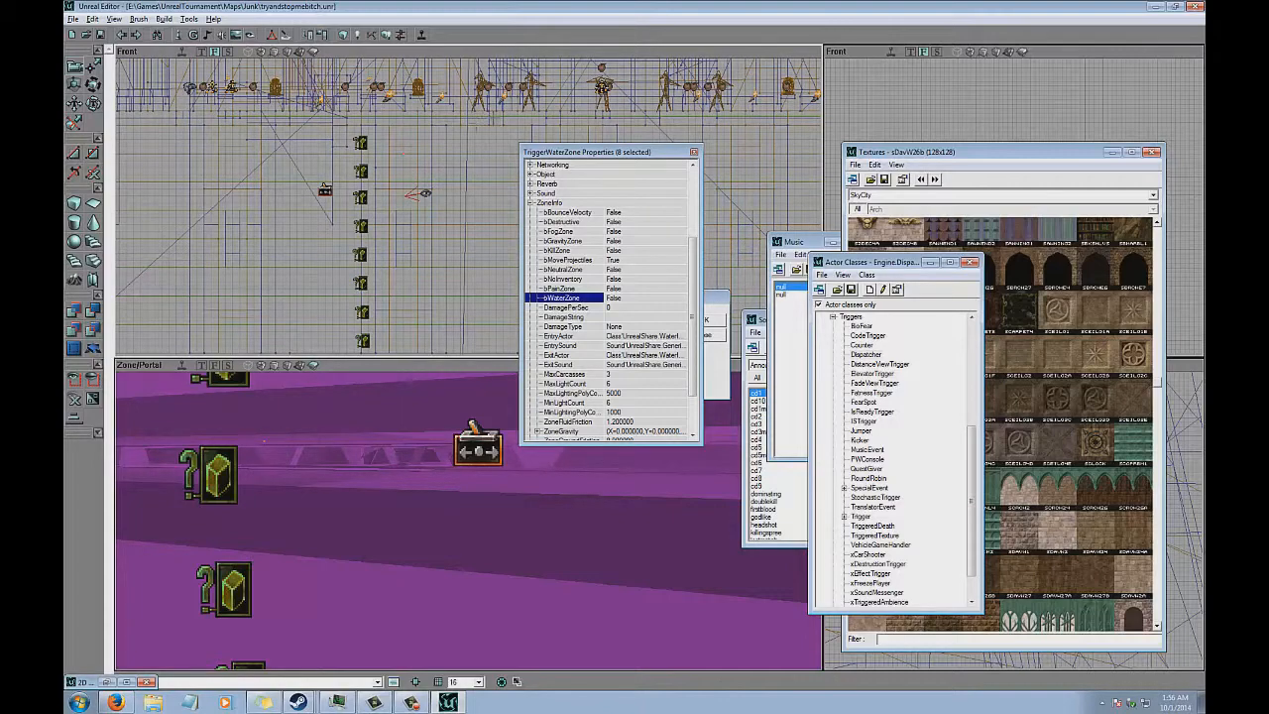
drag(374, 211, 392, 137)
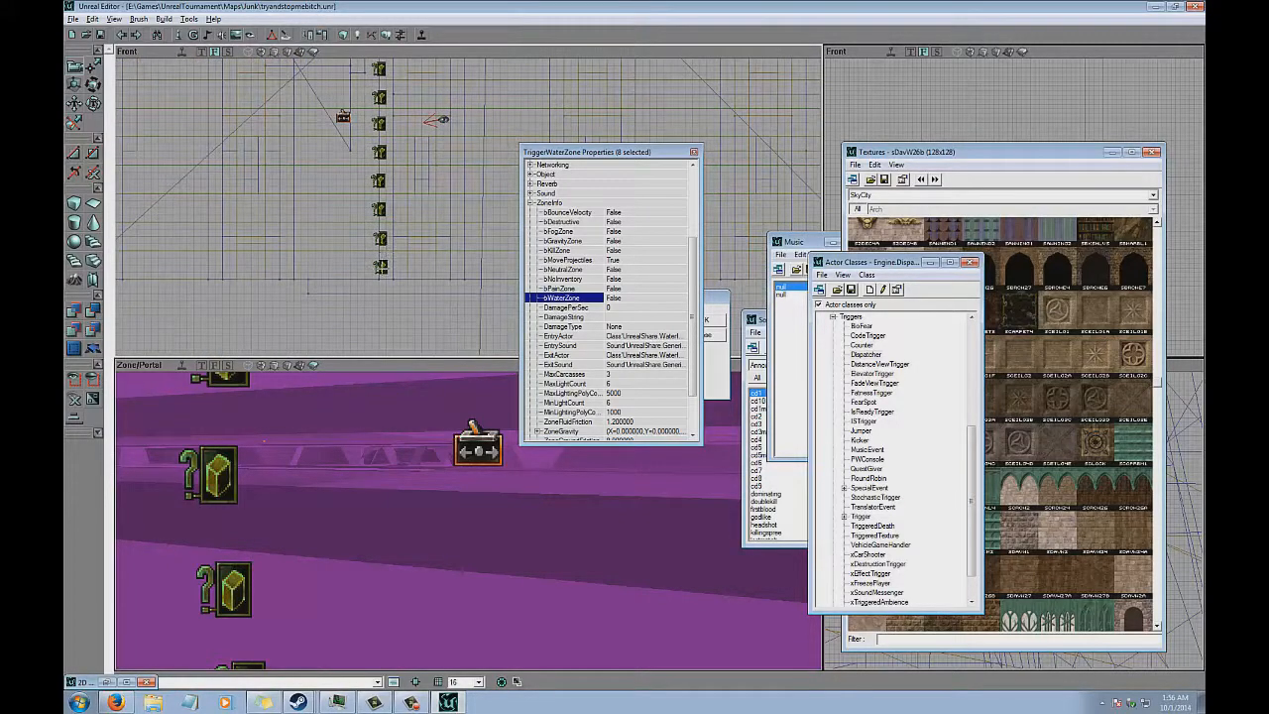
double_click(554, 203)
click(552, 212)
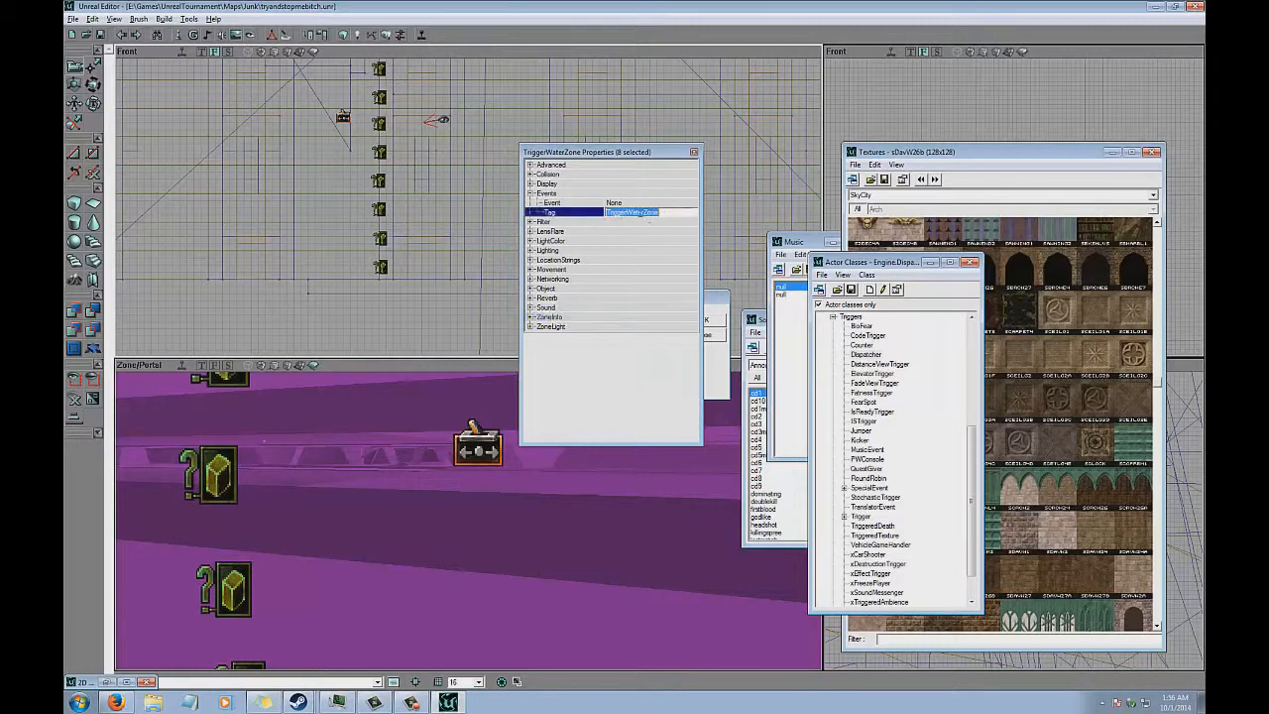
text(twz)
double_click(637, 212)
Number the Tags of the five lowest TriggerWaterZone actors swz1 through swz5, starting from the bottom zone.
click(378, 267)
click(633, 212)
text(1)
key(BackSpace)
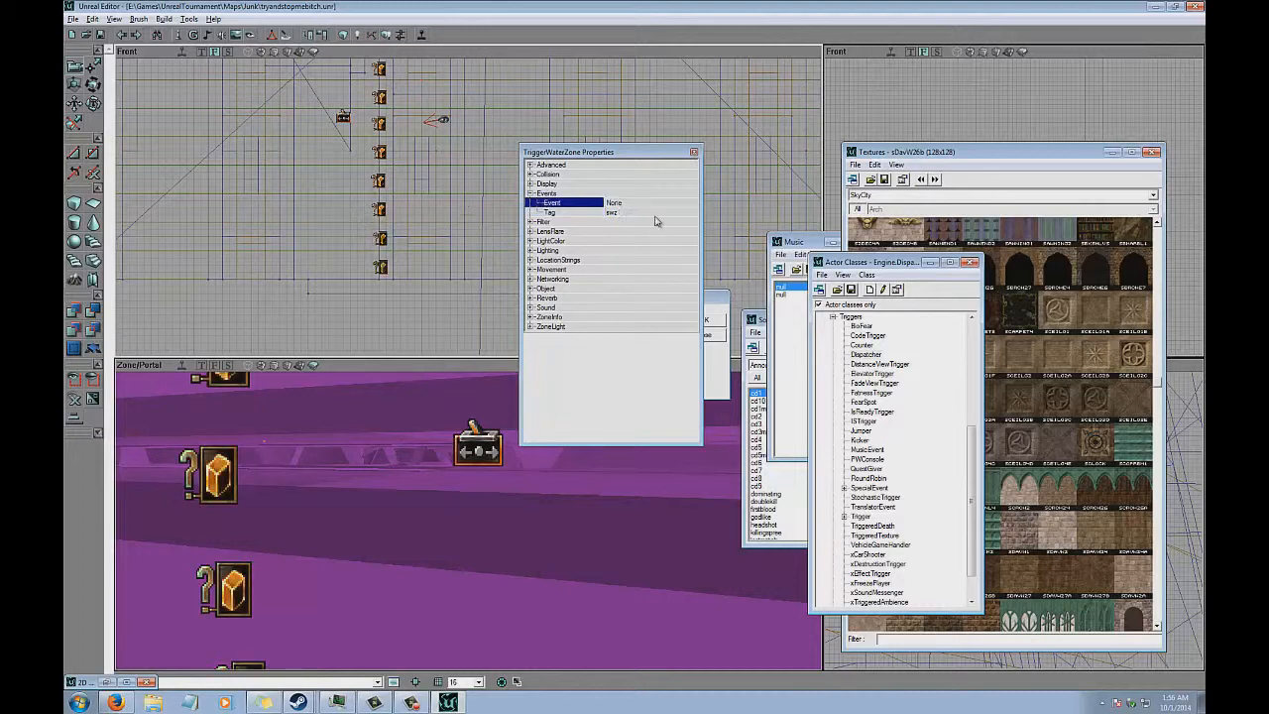
click(656, 203)
click(647, 213)
click(653, 195)
click(379, 181)
click(662, 214)
click(661, 195)
click(380, 152)
click(652, 214)
click(662, 203)
Number the Tags of the three highest TriggerWaterZone actors swz6 through swz8, ending with the top zone.
click(380, 123)
drag(380, 124, 423, 221)
click(631, 215)
click(654, 194)
click(423, 194)
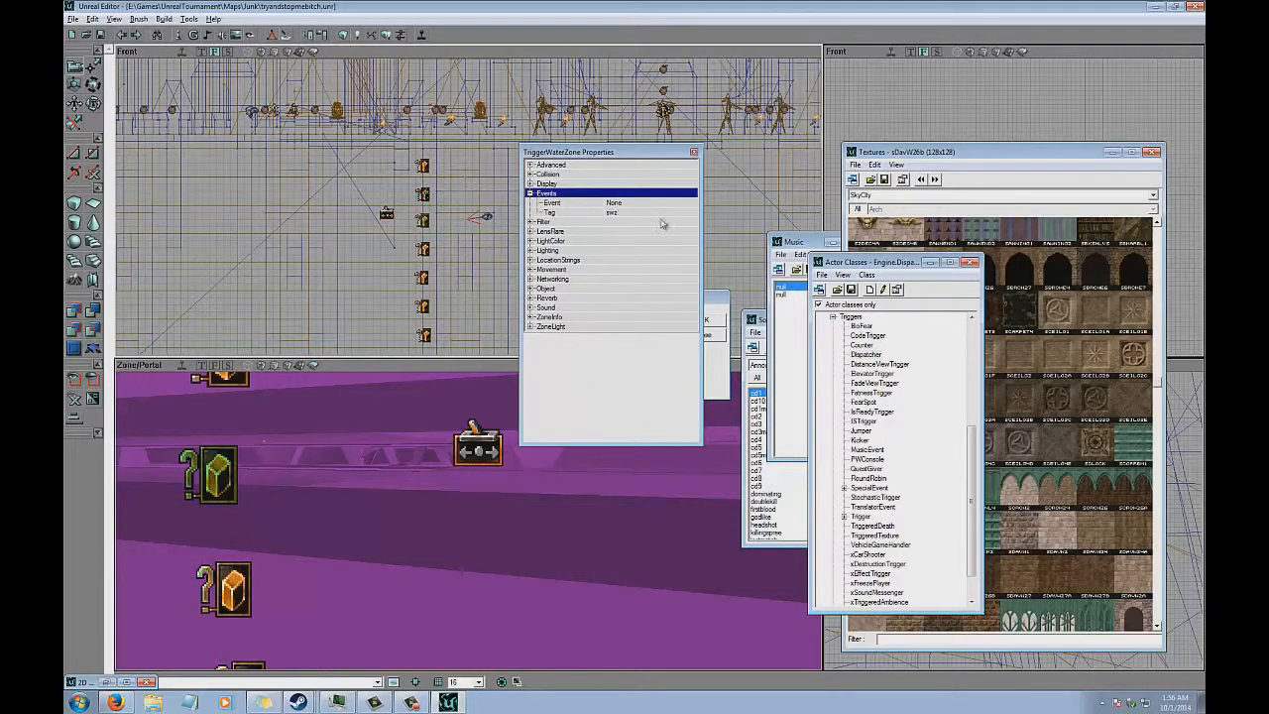
click(648, 213)
click(660, 202)
click(424, 166)
click(640, 206)
click(645, 195)
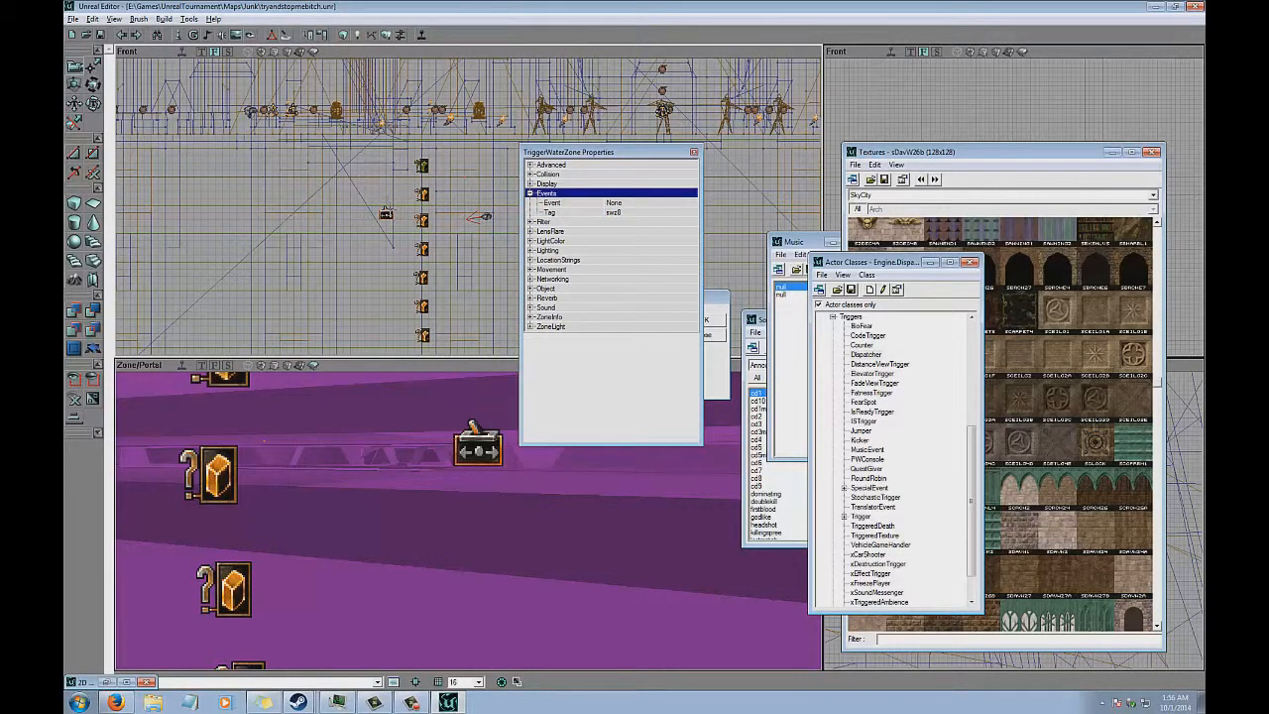
Review the Dispatcher's OutDelays list and save the map.
click(387, 212)
double_click(582, 185)
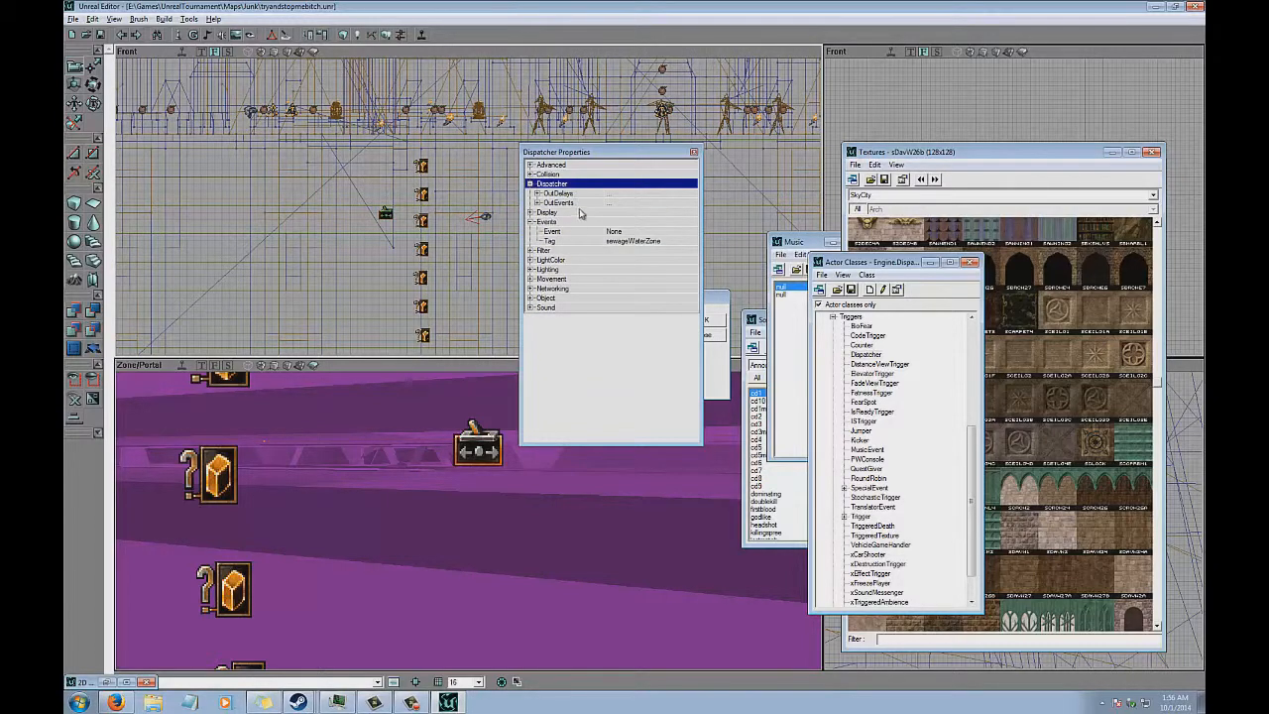
double_click(583, 202)
double_click(585, 202)
double_click(585, 193)
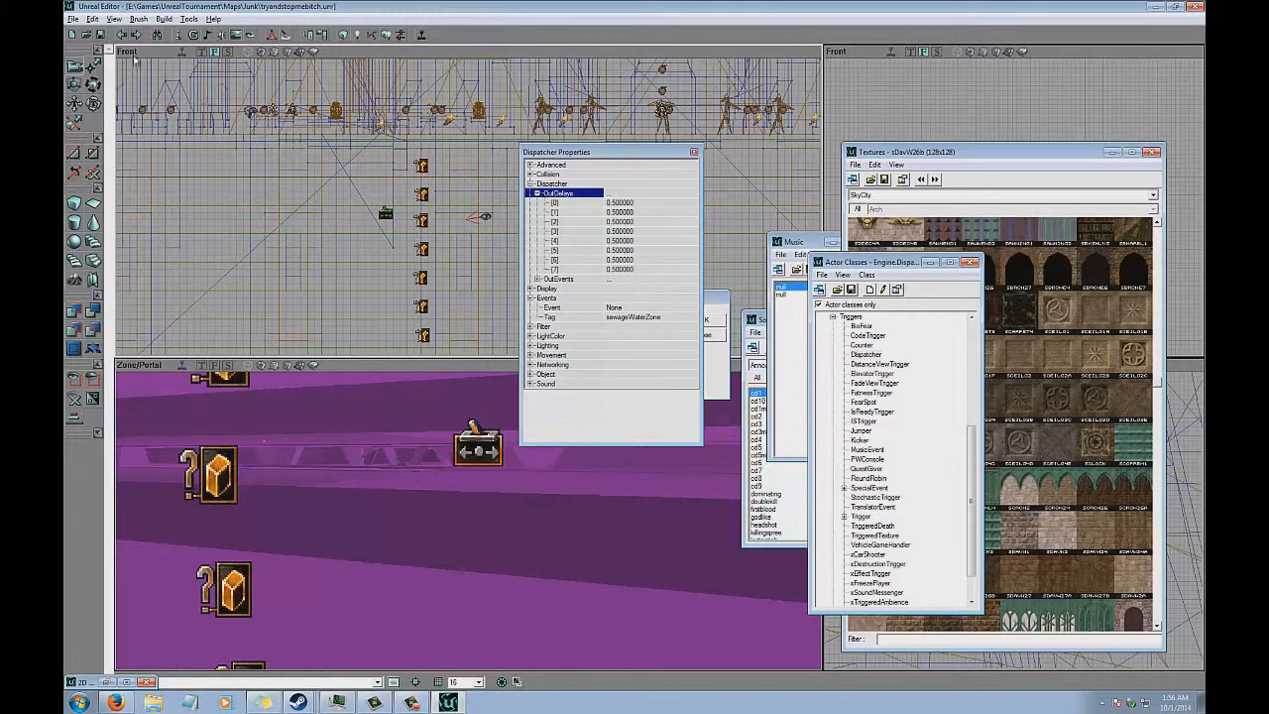
click(100, 35)
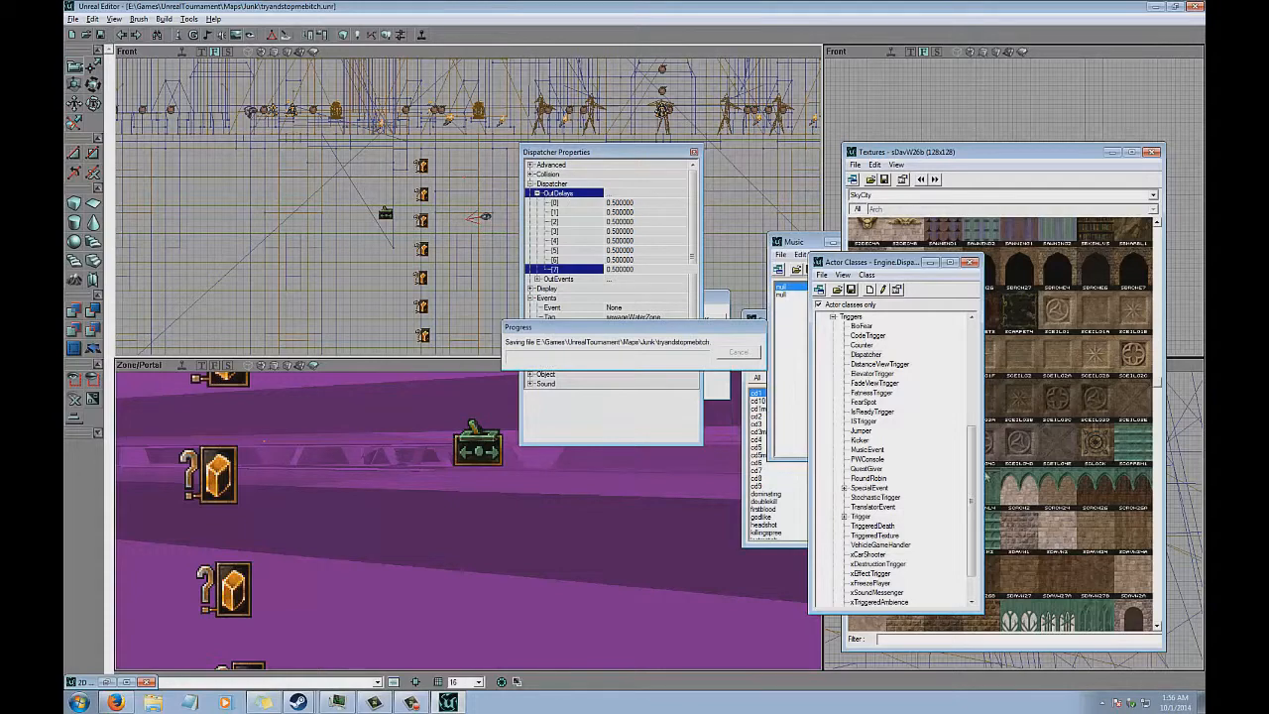
Switch the 3D view to textured display with real-time preview and move to the floor beside the brick wall.
click(255, 366)
click(291, 365)
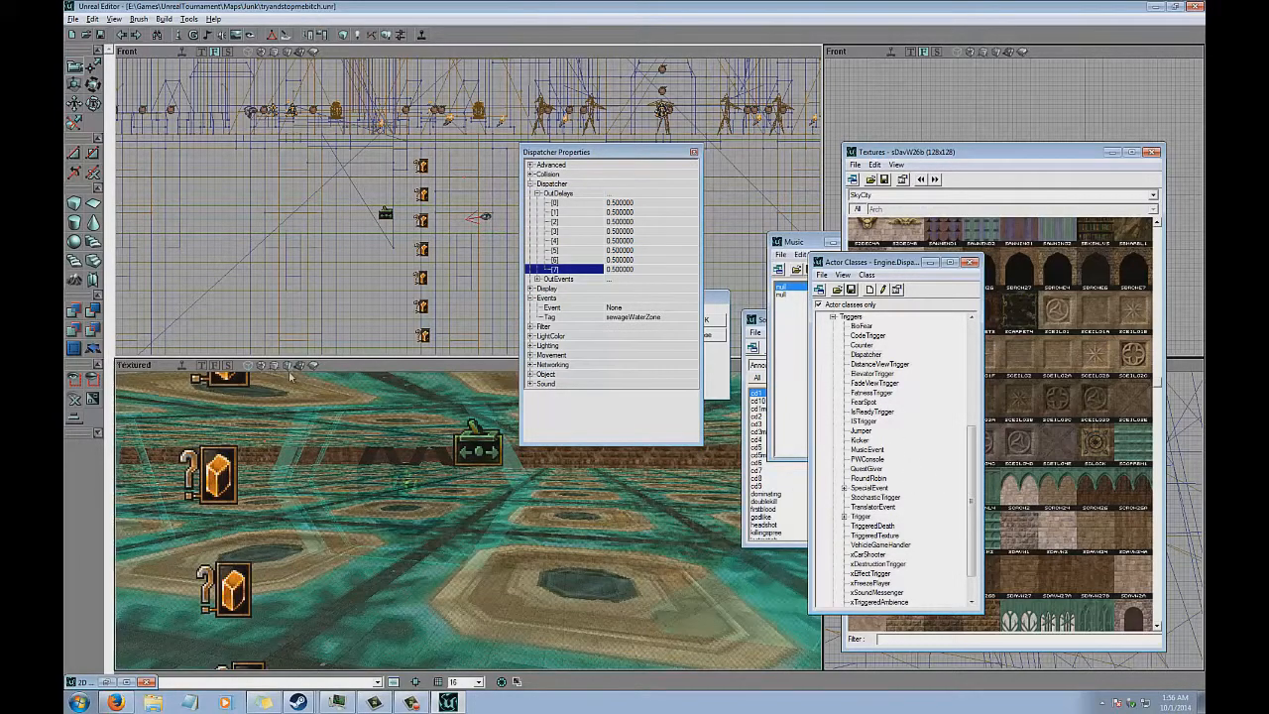
click(182, 364)
right_drag(464, 496, 468, 520)
mouse_move(468, 520)
mouse_down()
mouse_move(478, 518)
mouse_move(468, 521)
mouse_up()
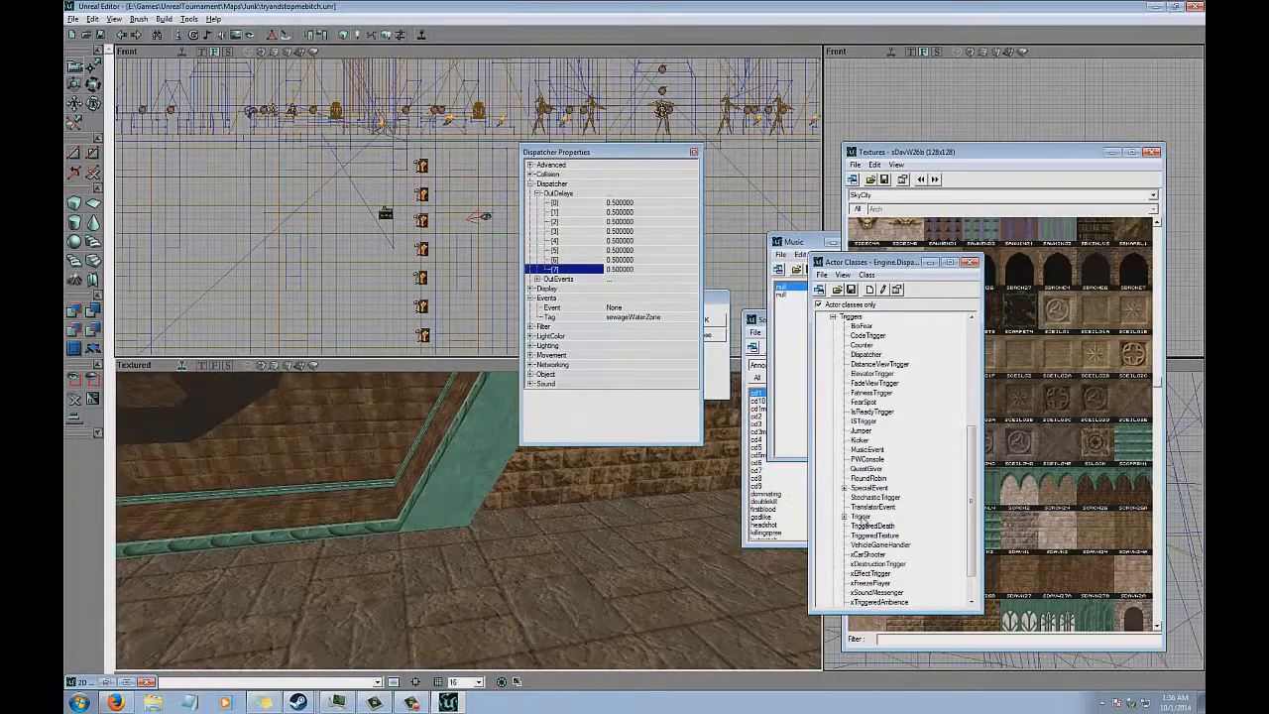
Add a Trigger actor on the floor beside the green wall trim and select it.
right_click(511, 457)
click(573, 486)
drag(504, 526, 522, 631)
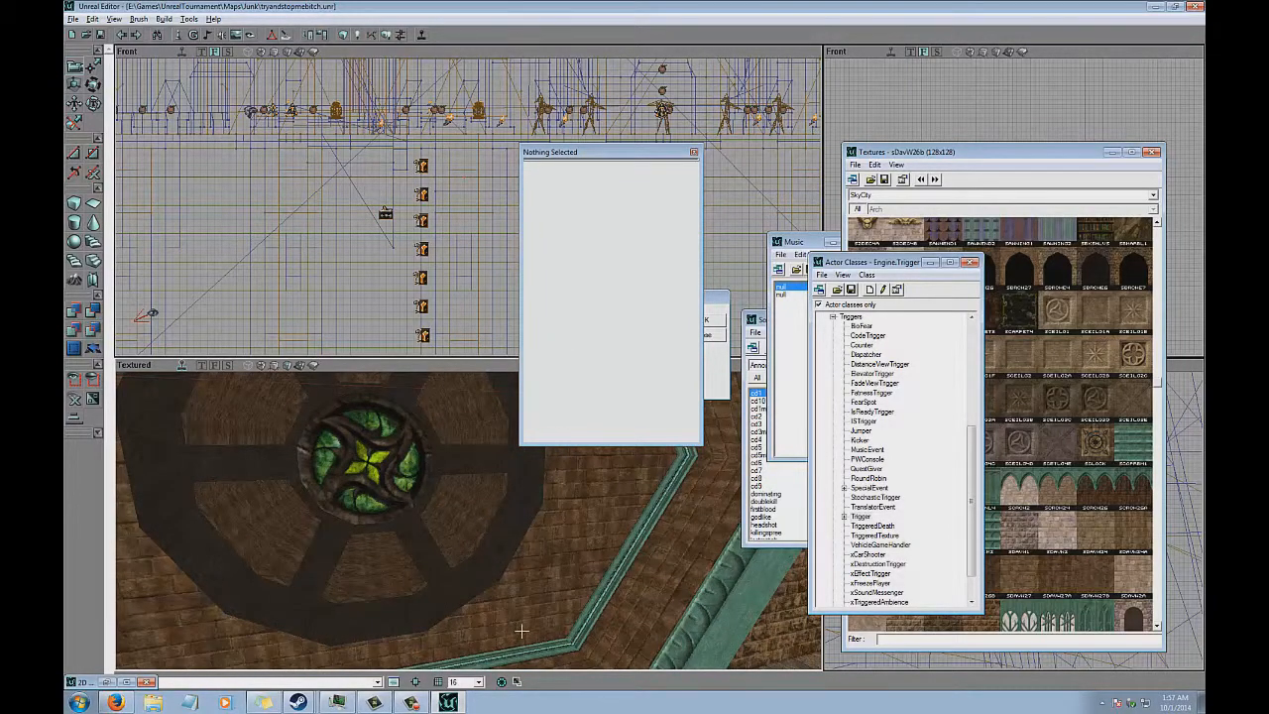
drag(507, 643, 467, 519)
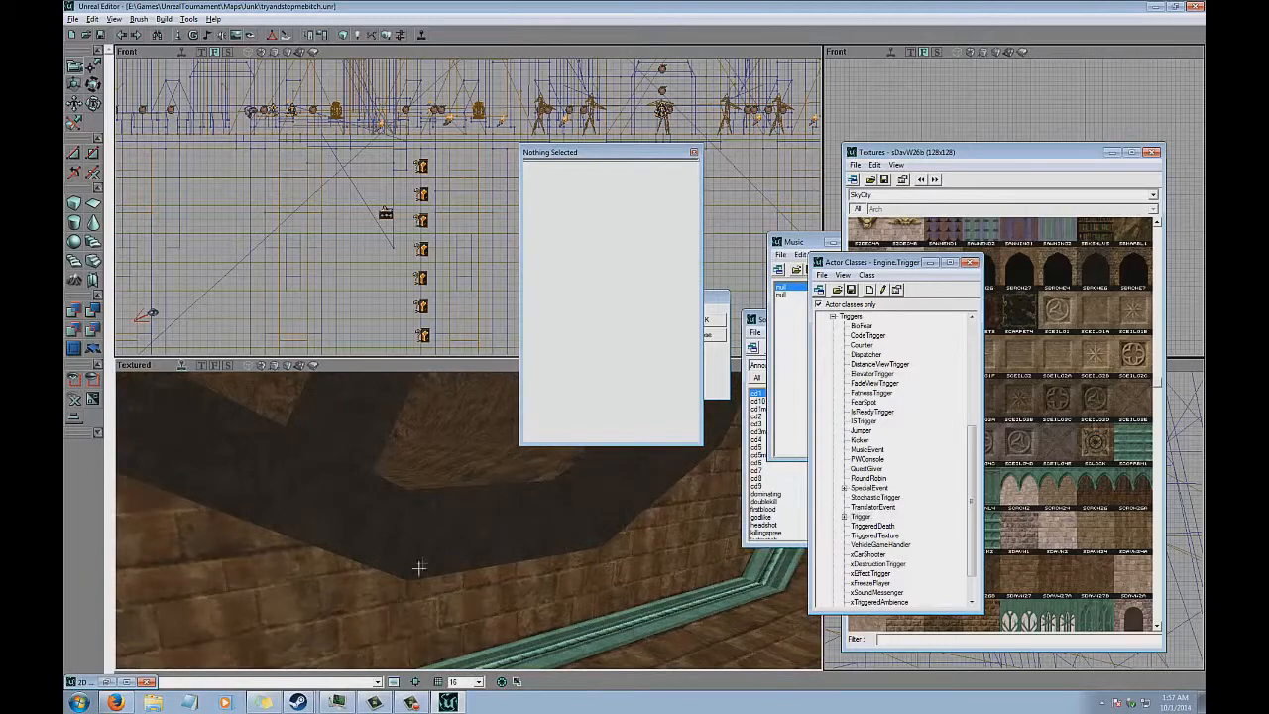
drag(419, 567, 368, 479)
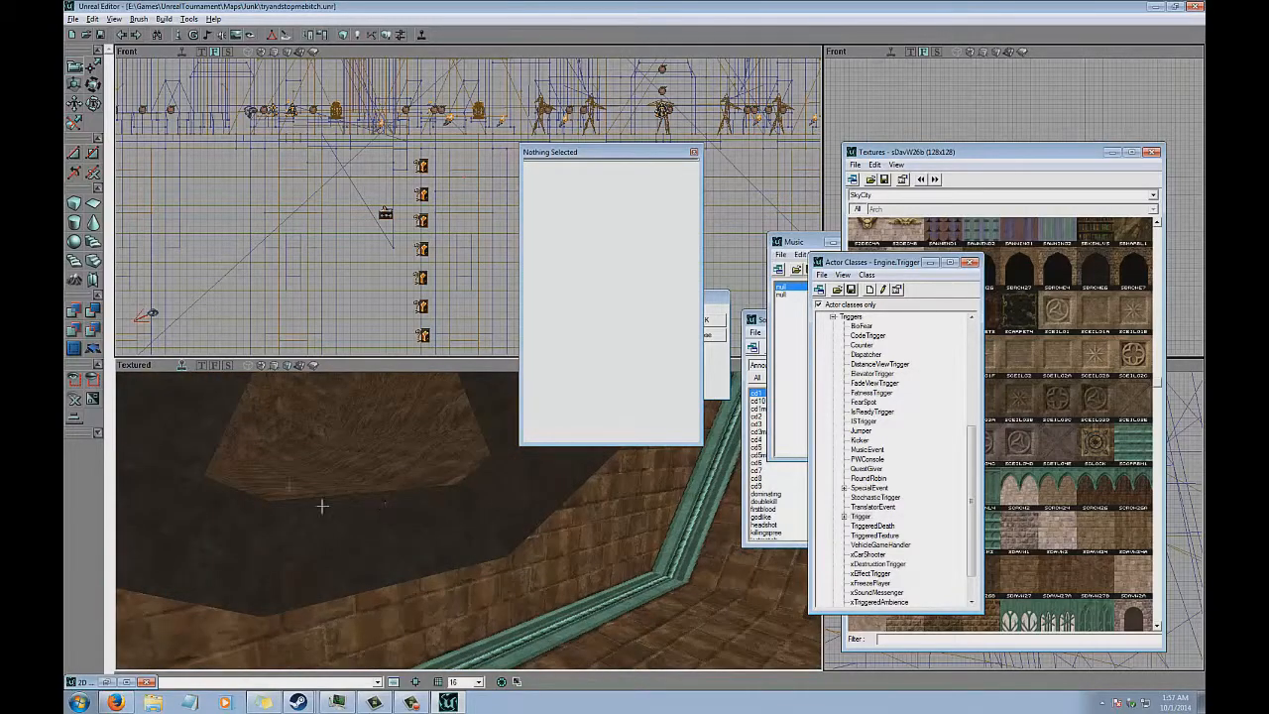
drag(317, 490, 396, 505)
mouse_move(470, 521)
mouse_down()
mouse_move(376, 505)
mouse_move(456, 510)
mouse_move(462, 530)
mouse_move(476, 502)
mouse_up()
click(474, 507)
Set the new Trigger's bHidden property to False in its Advanced settings.
click(553, 165)
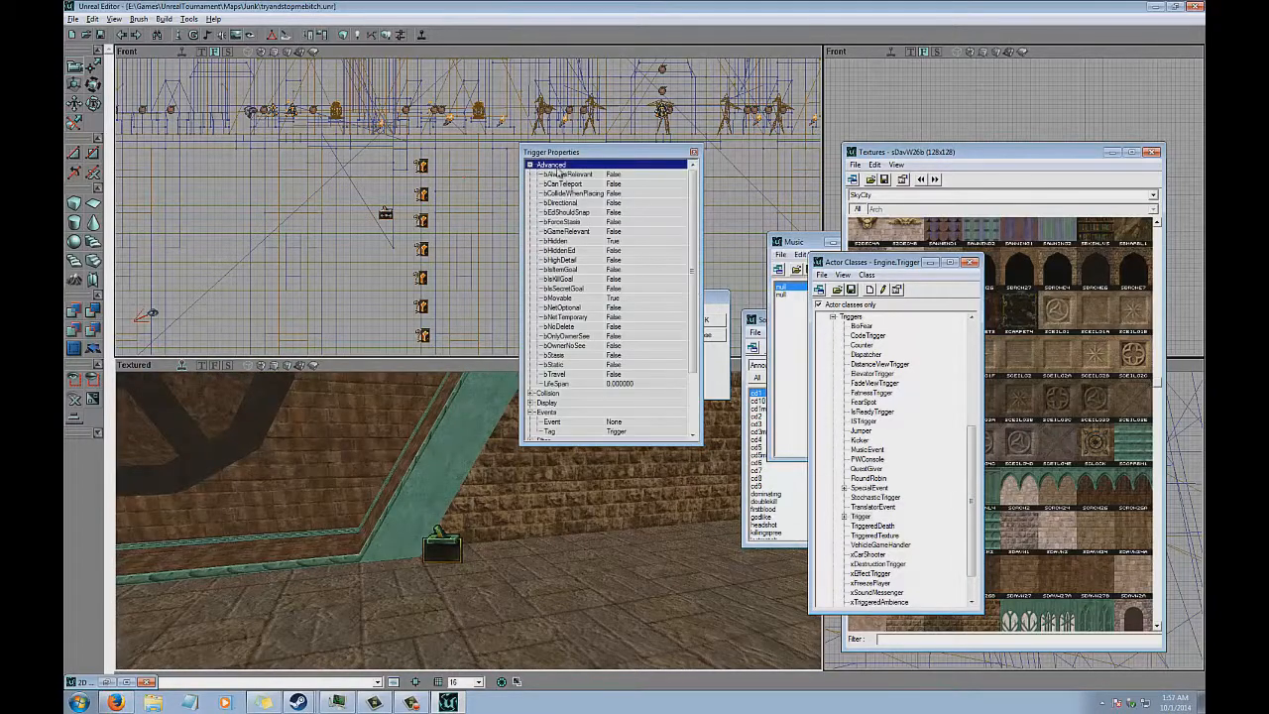
click(619, 243)
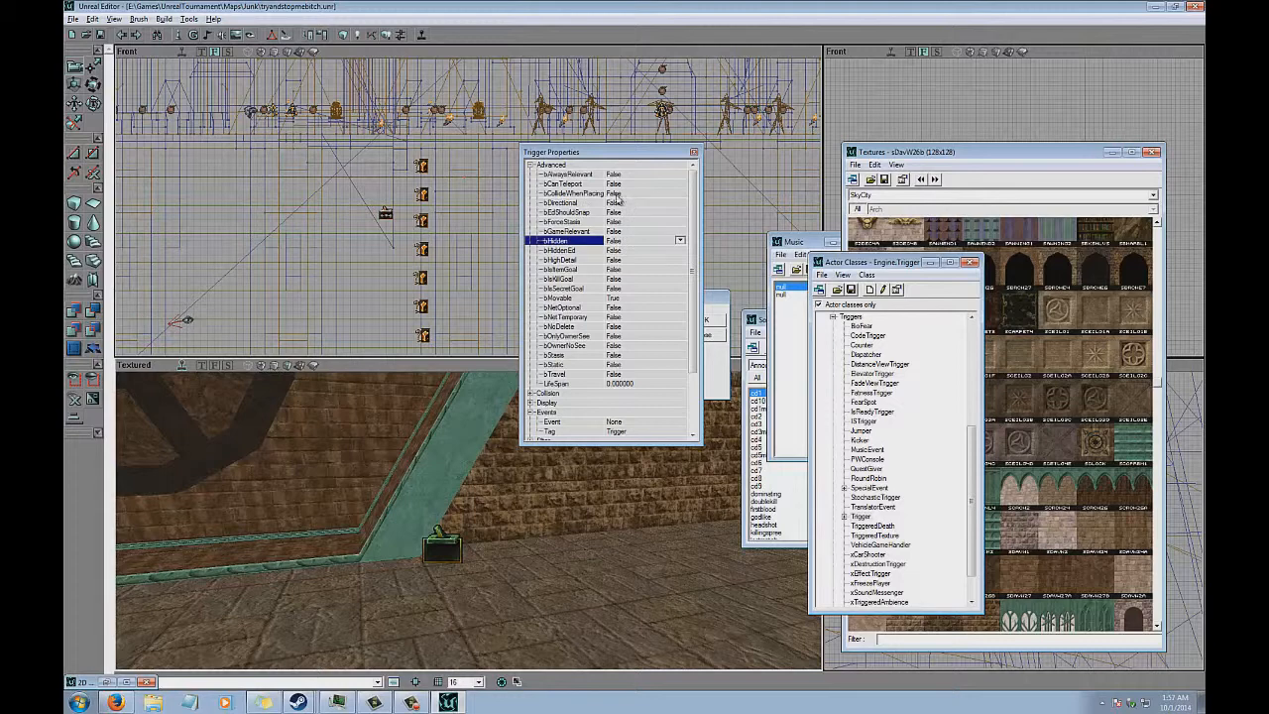
click(577, 167)
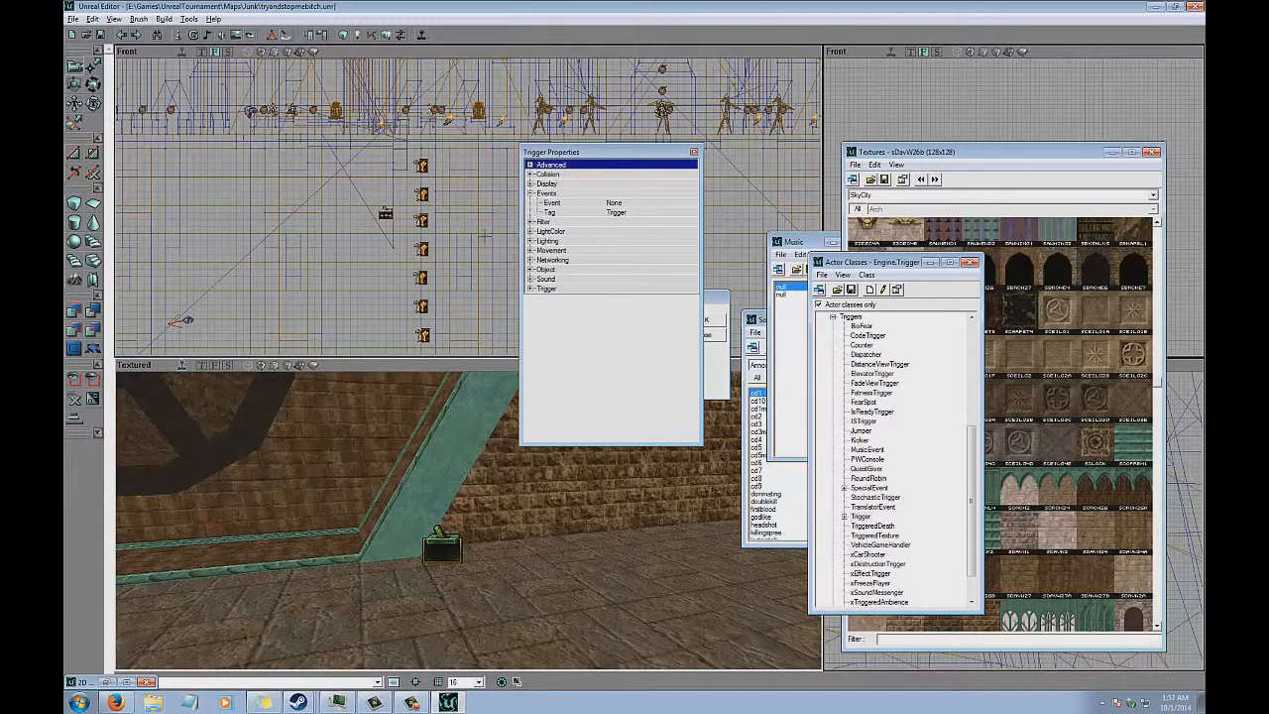
Set the Trigger's bTriggerOnceOnly property to True.
click(570, 289)
click(571, 290)
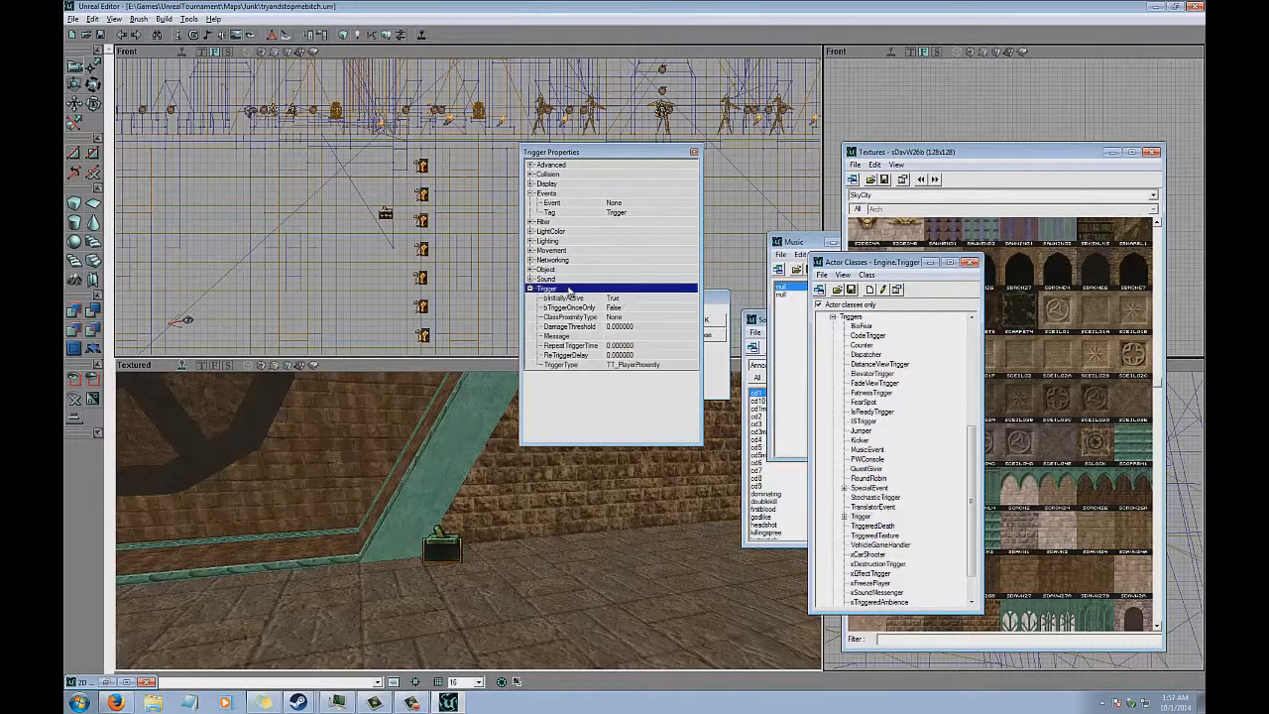
double_click(628, 311)
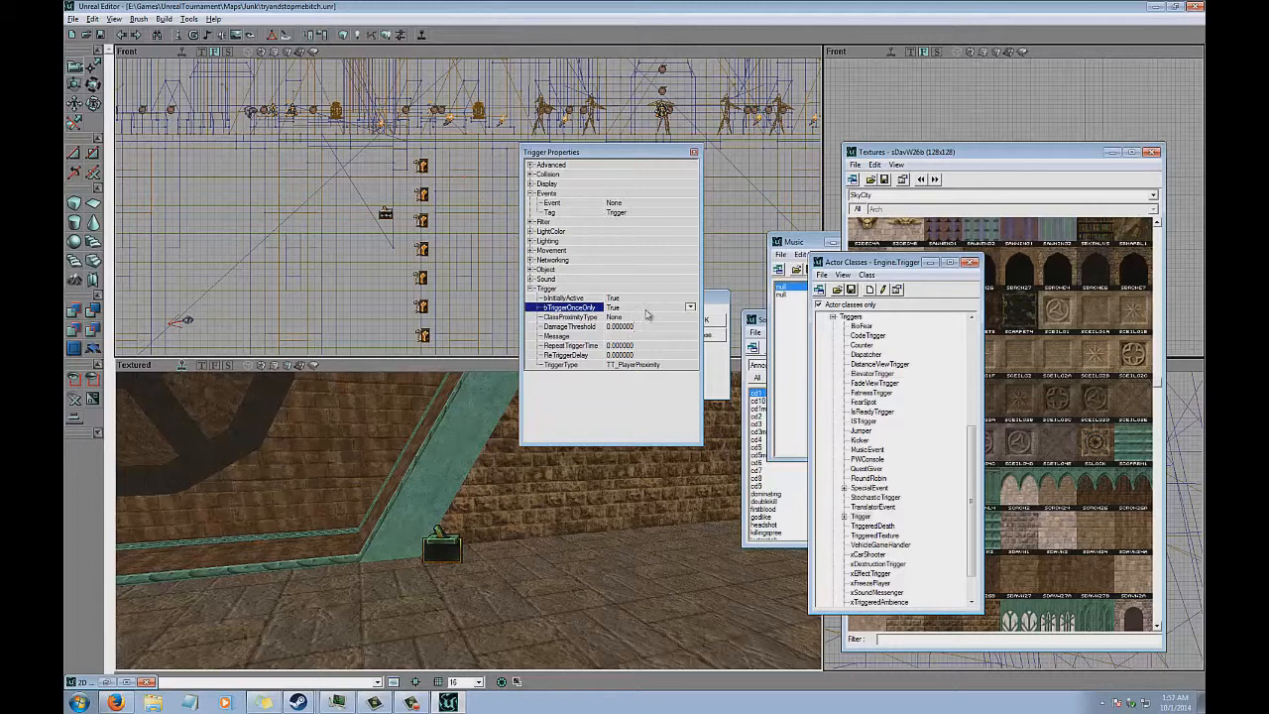
click(636, 355)
click(644, 345)
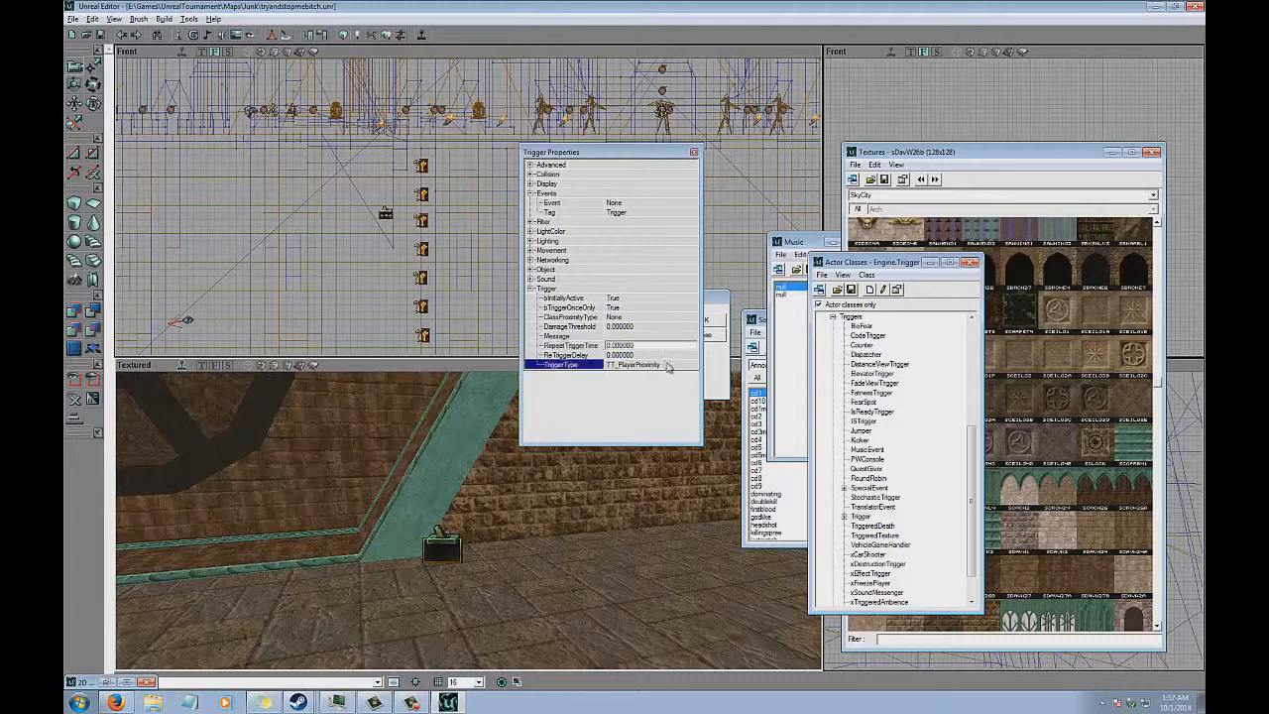
Copy the Dispatcher's Tag, sewageWaterZone, into the Trigger's Event property.
click(627, 204)
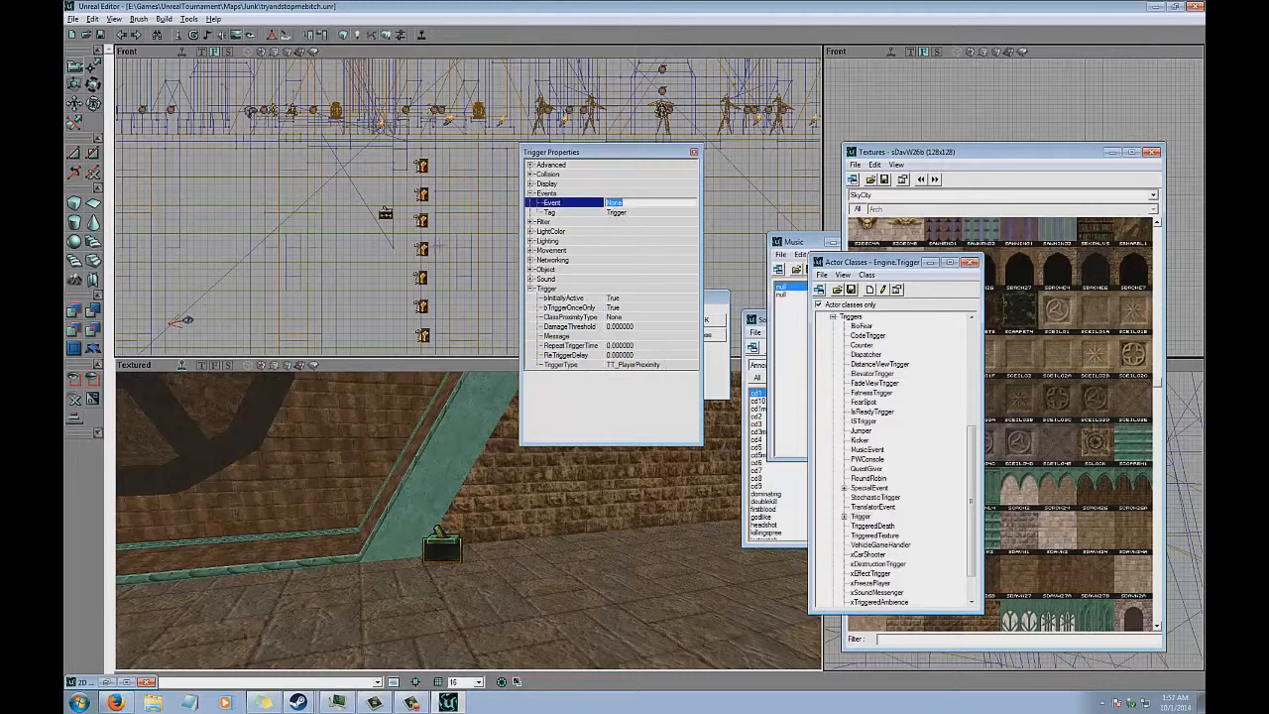
click(385, 212)
drag(384, 212, 521, 273)
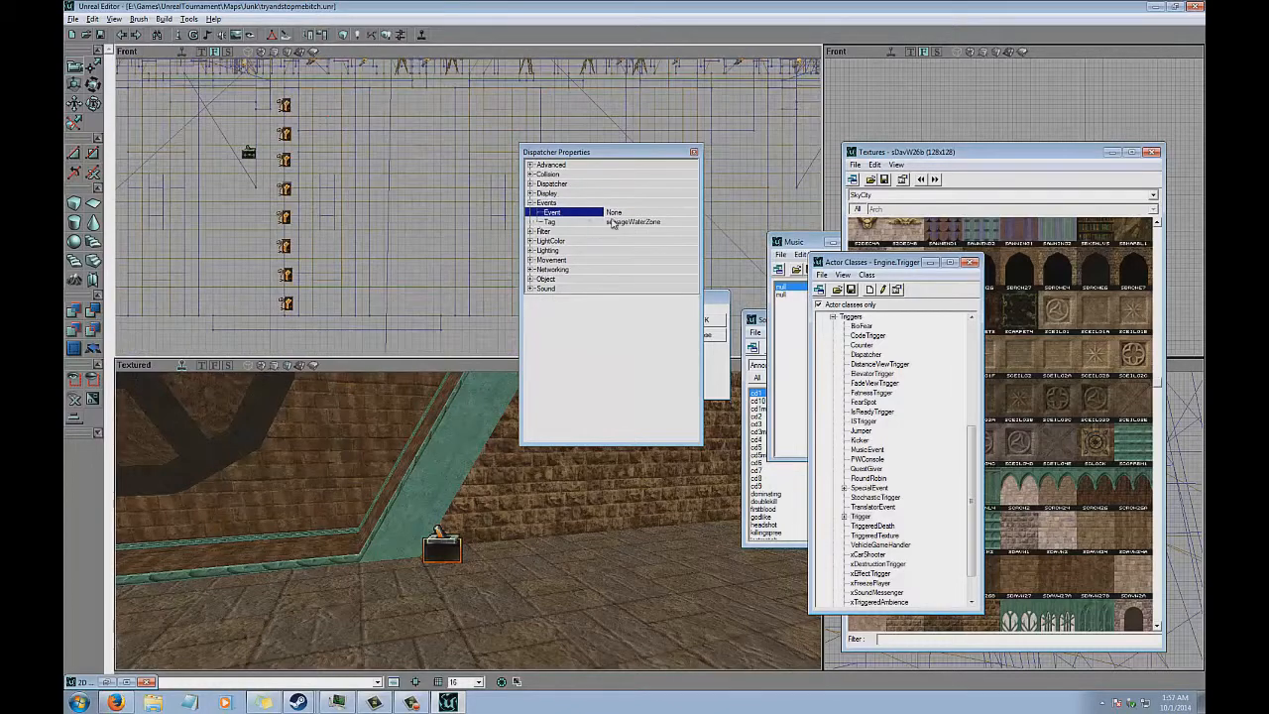
click(610, 221)
click(438, 541)
click(644, 204)
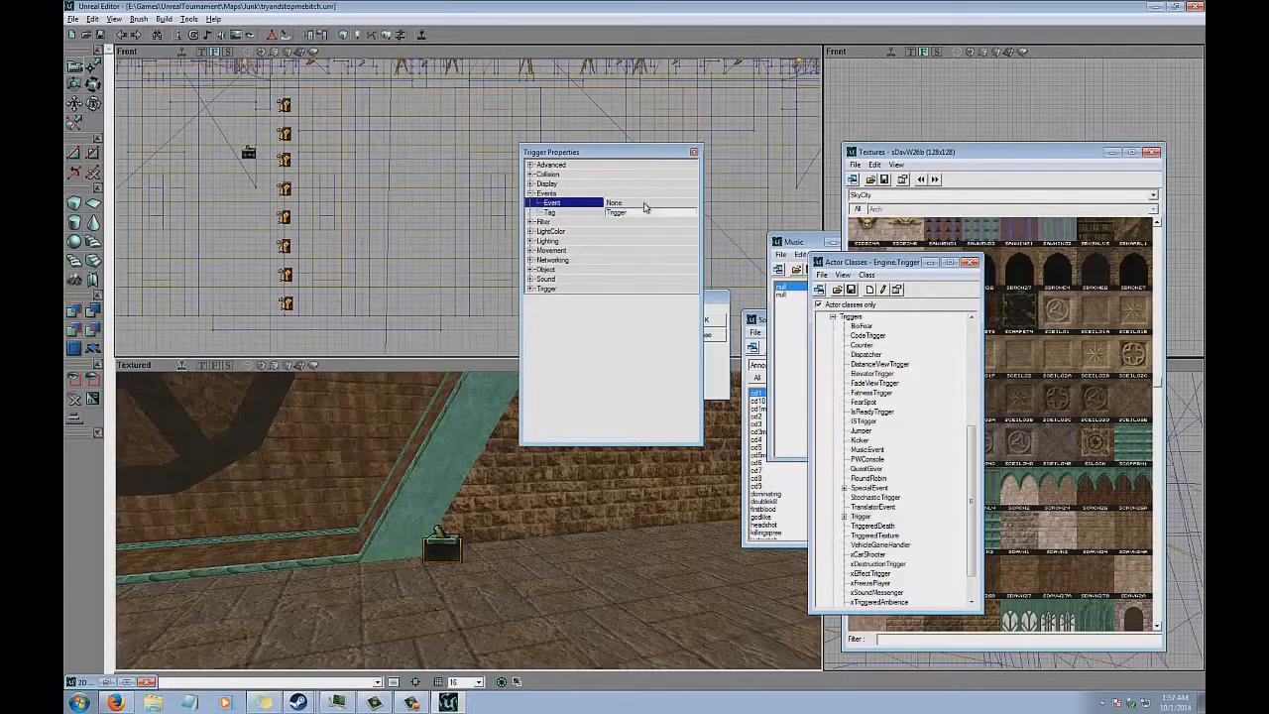
text(sewageWaterZone)
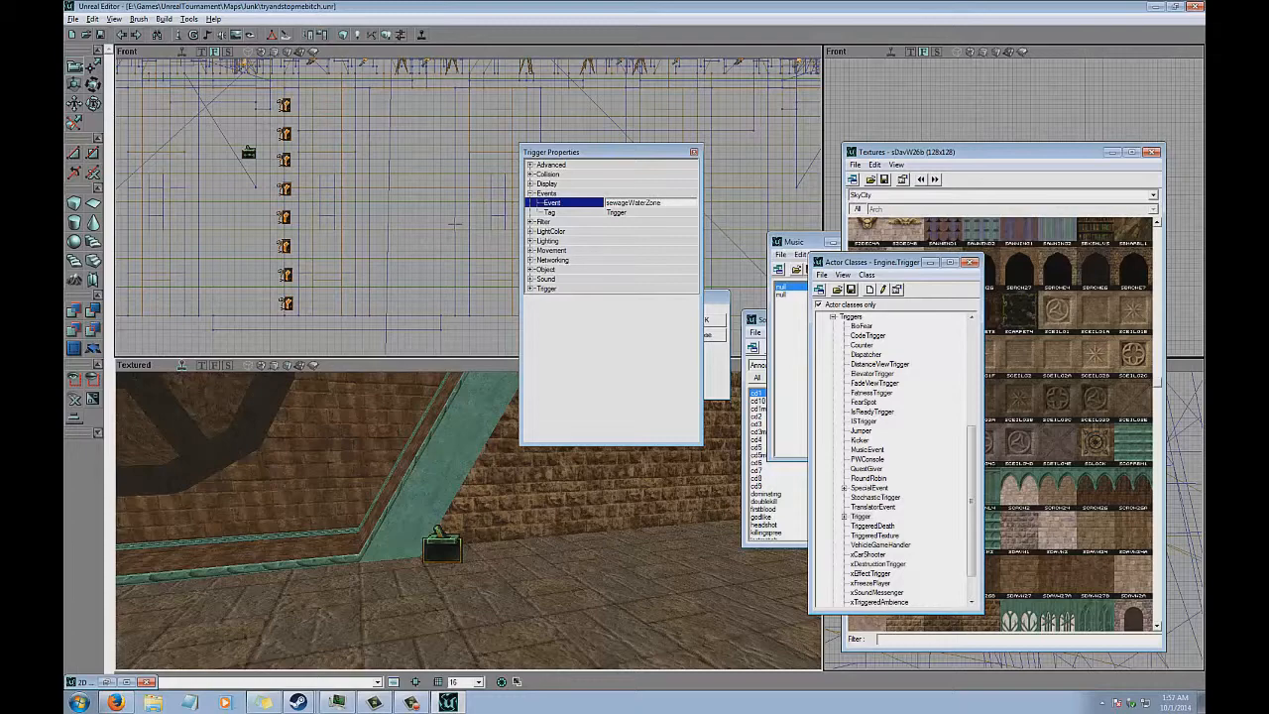
click(644, 212)
Inspect the connection line between the Trigger and the Dispatcher in the front view.
drag(453, 226, 217, 258)
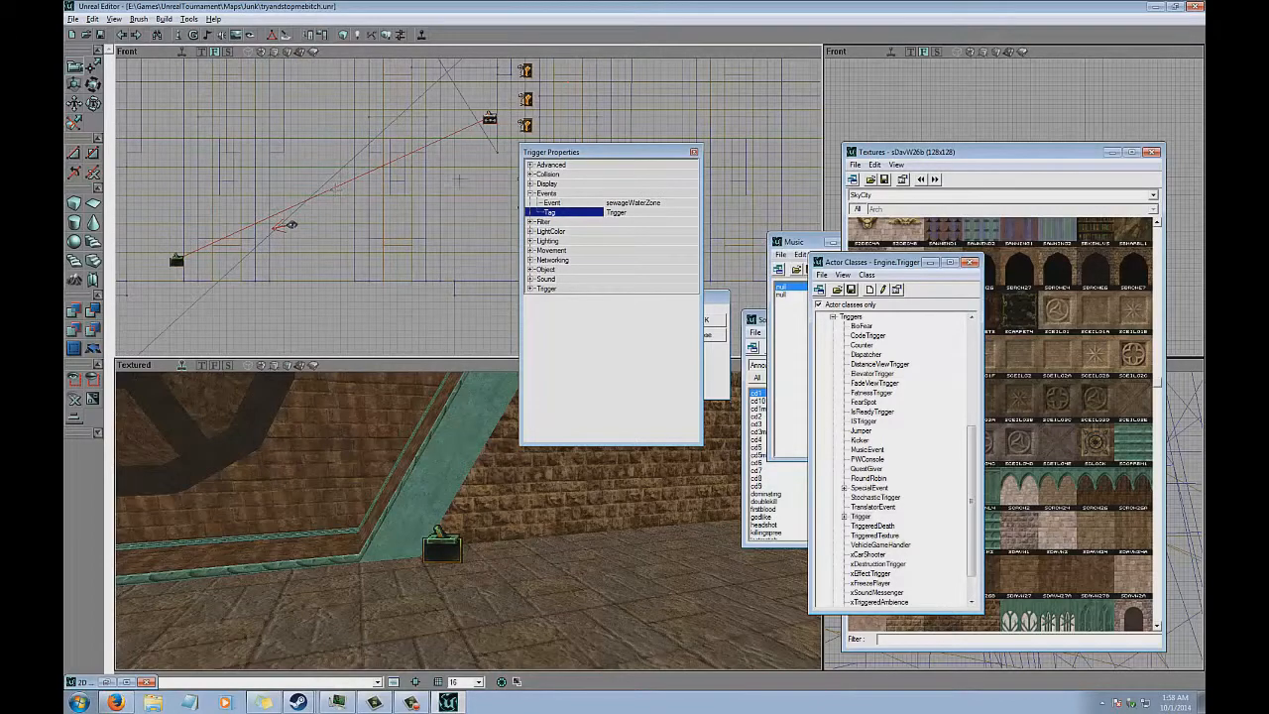
double_click(585, 289)
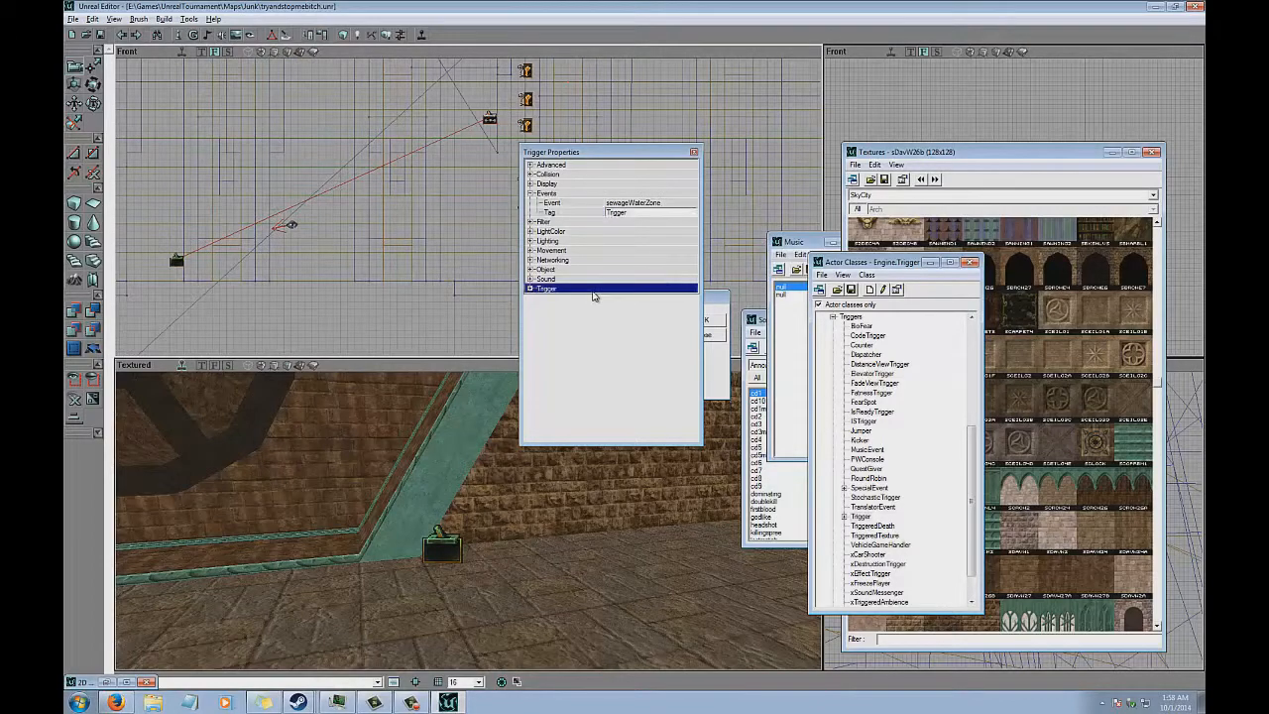
scroll(380, 153, down, 2)
click(374, 131)
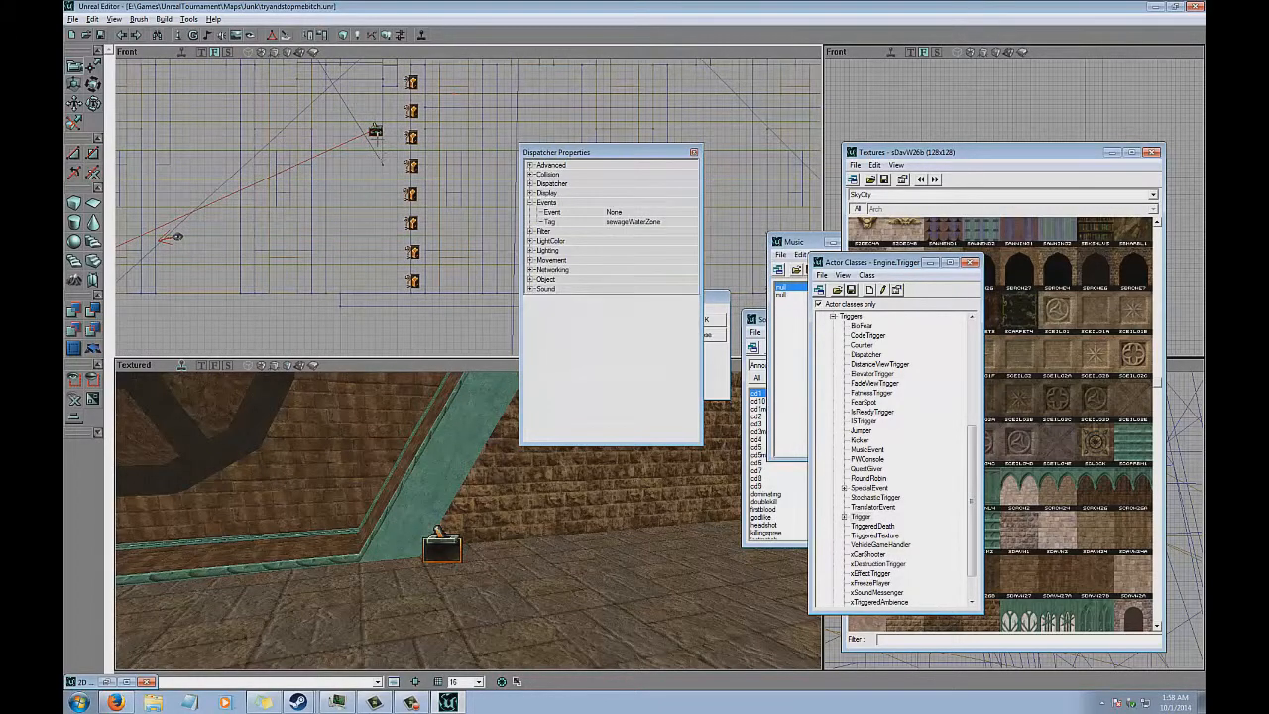
scroll(375, 130, down, 3)
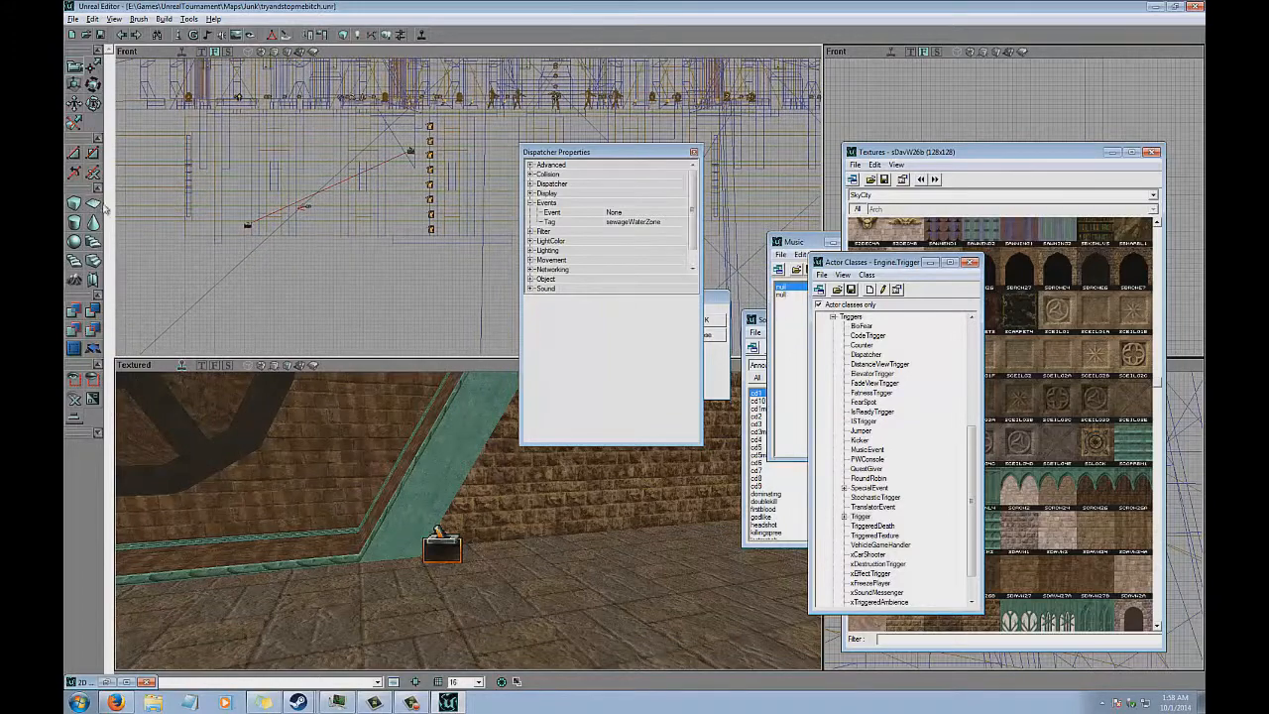
Select the red builder brush beneath the stacked water zones and change the front viewport to a top view.
scroll(311, 259, down, 3)
click(413, 278)
scroll(468, 207, up, 2)
scroll(468, 207, down, 3)
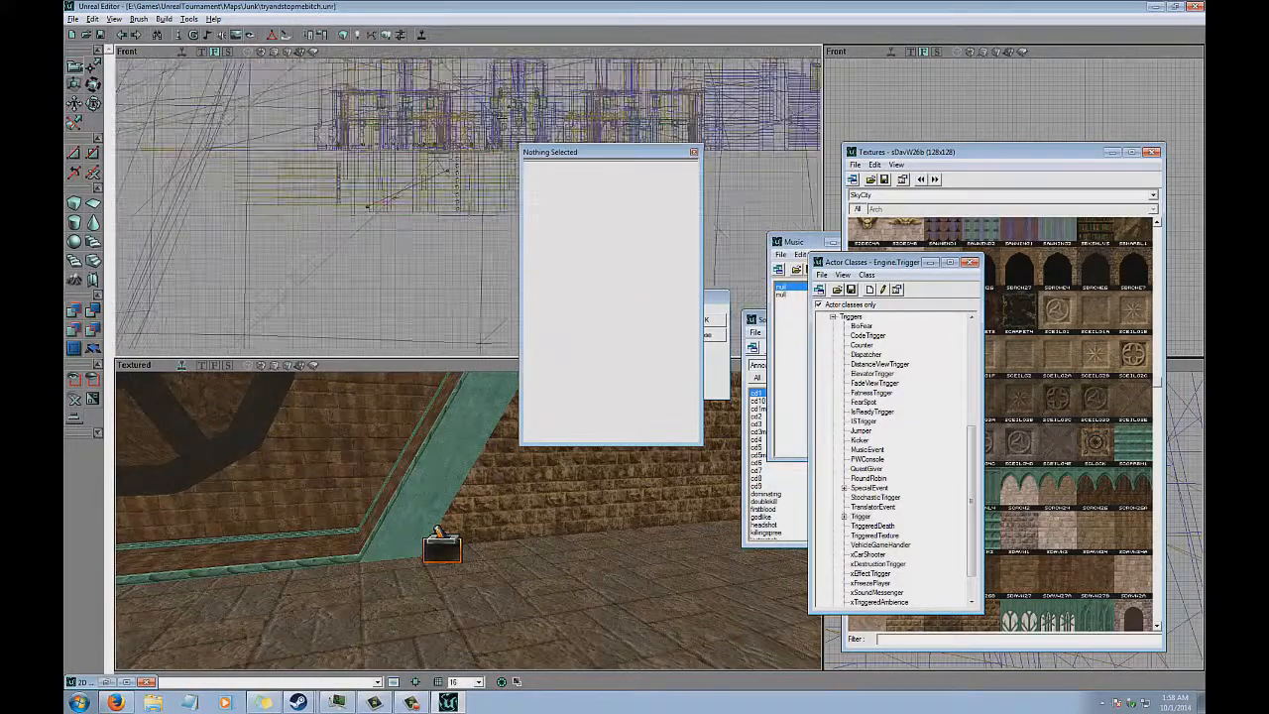
click(468, 210)
drag(469, 210, 456, 206)
scroll(467, 206, up, 4)
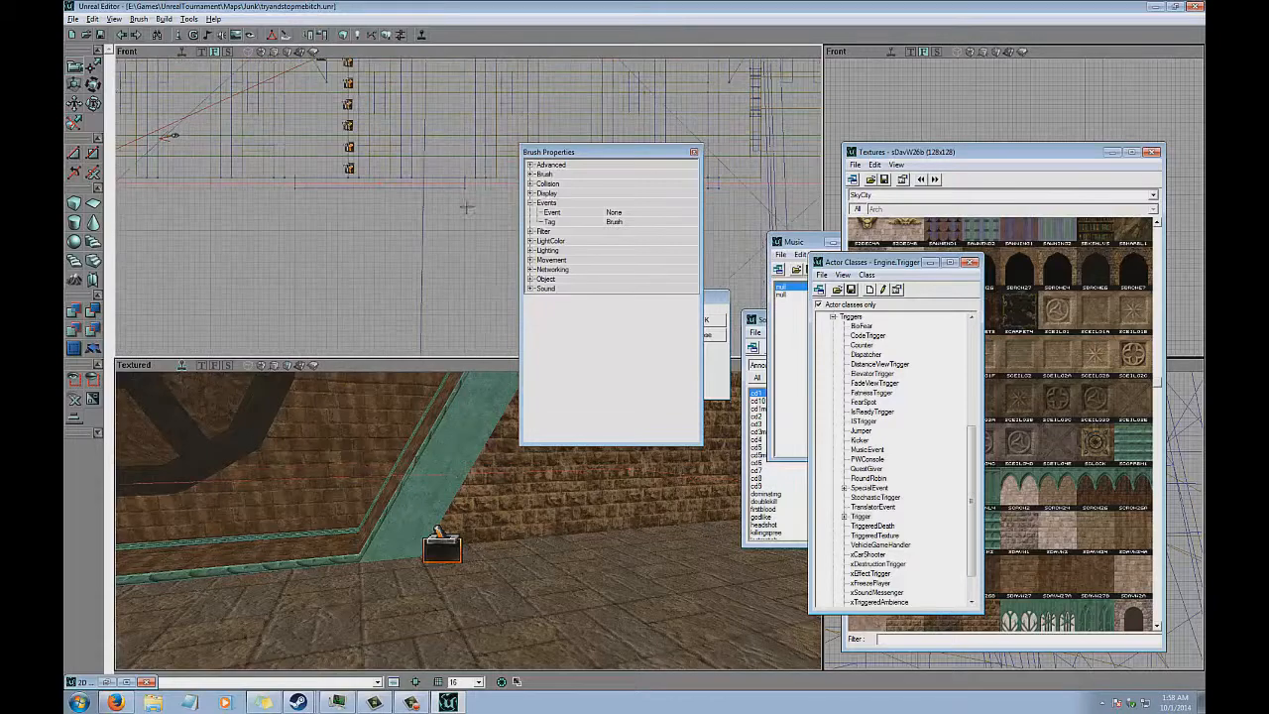
click(202, 52)
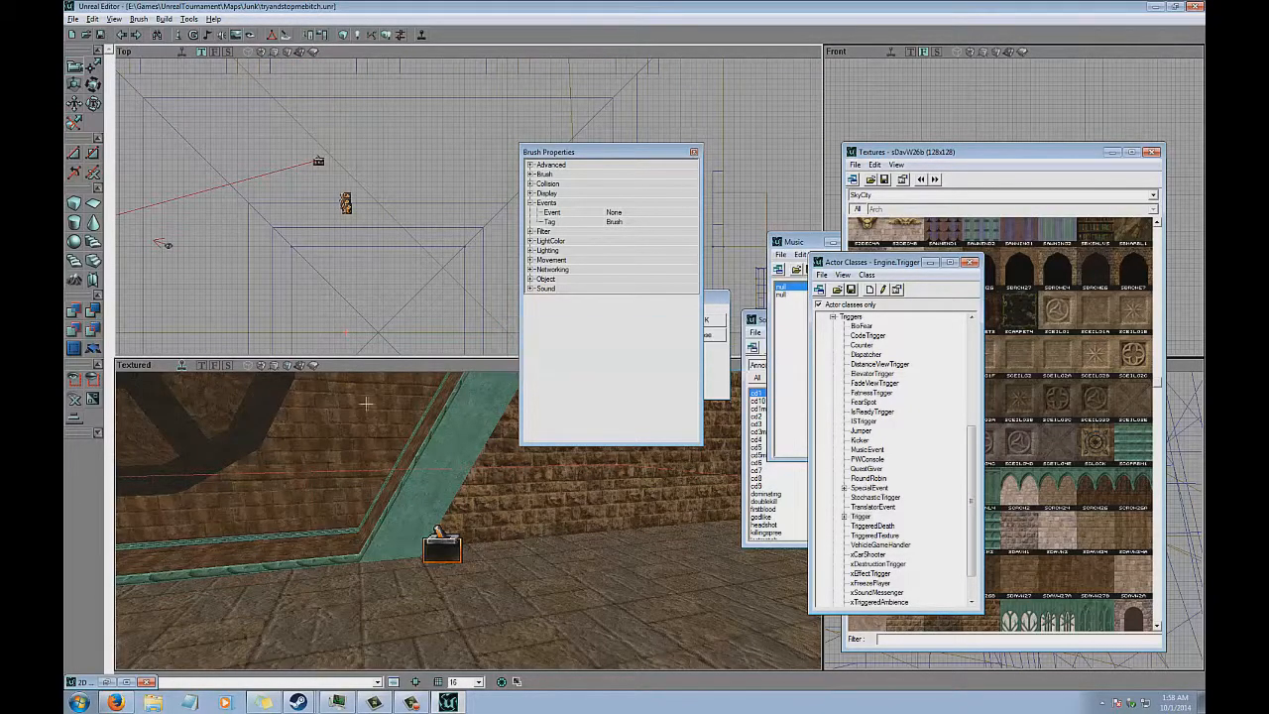
Close the Add Special settings and the brush properties, and view the floor around the Trigger.
drag(364, 403, 375, 446)
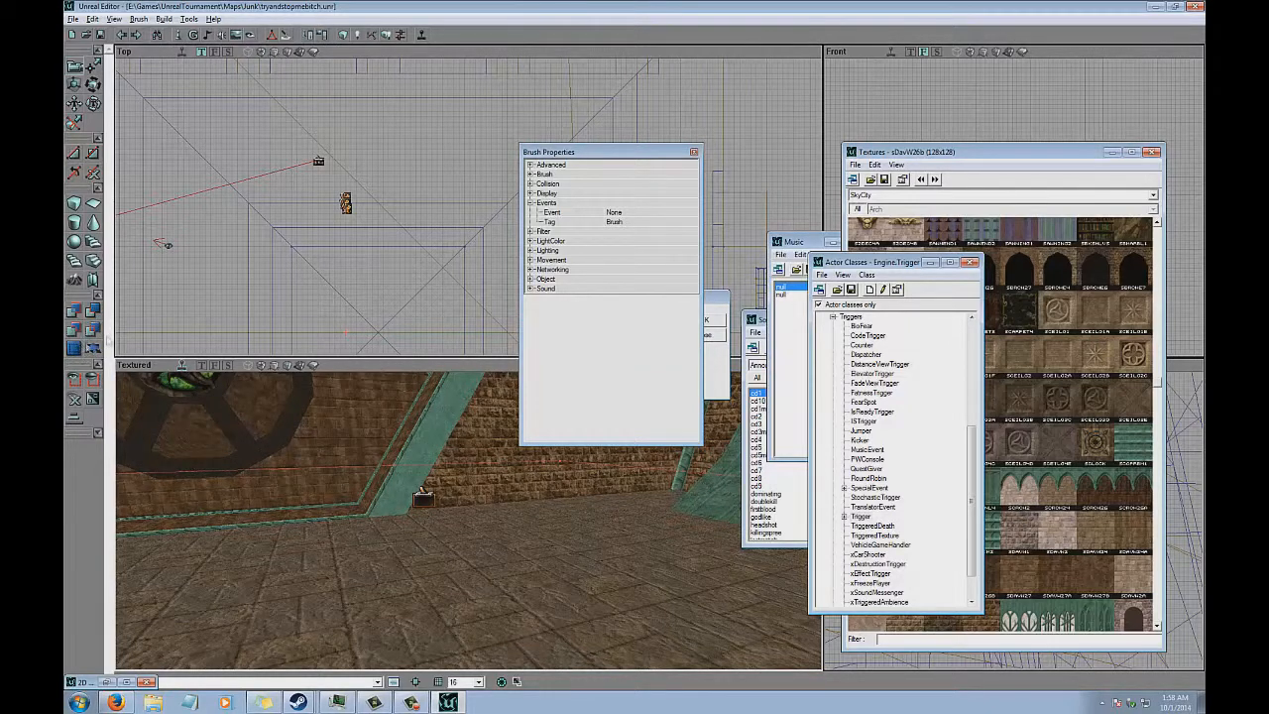
click(723, 361)
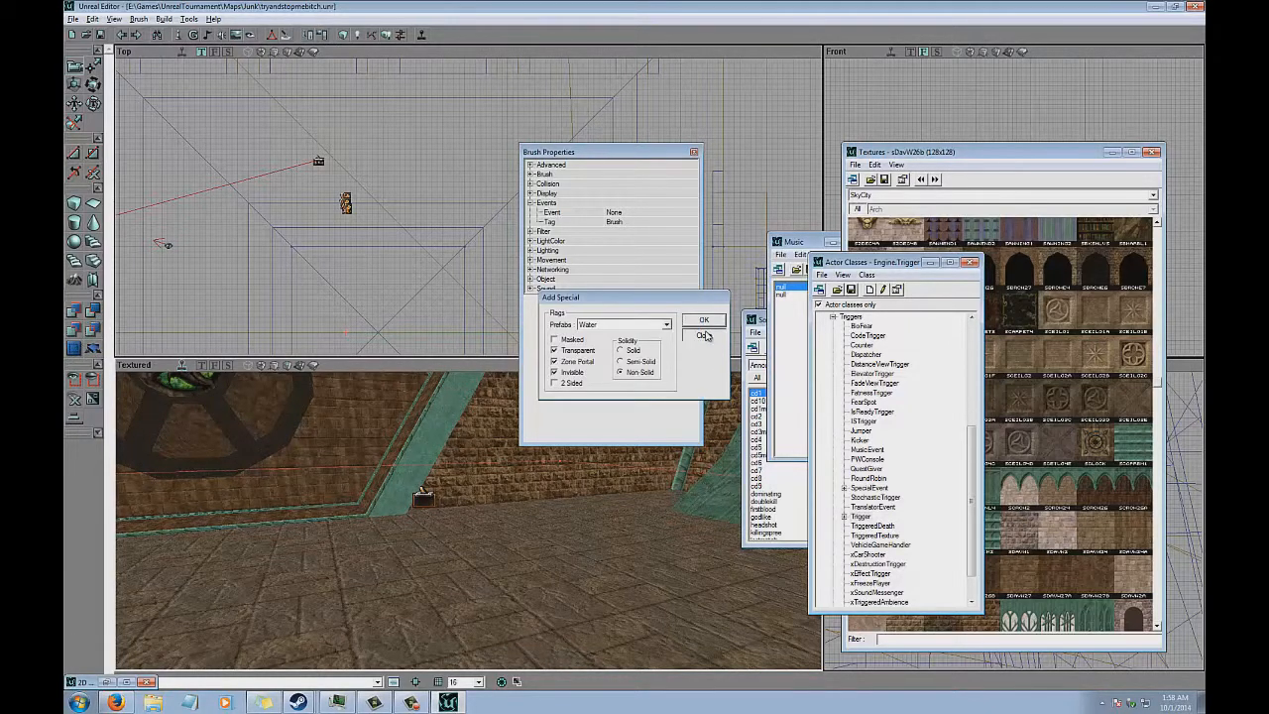
click(703, 335)
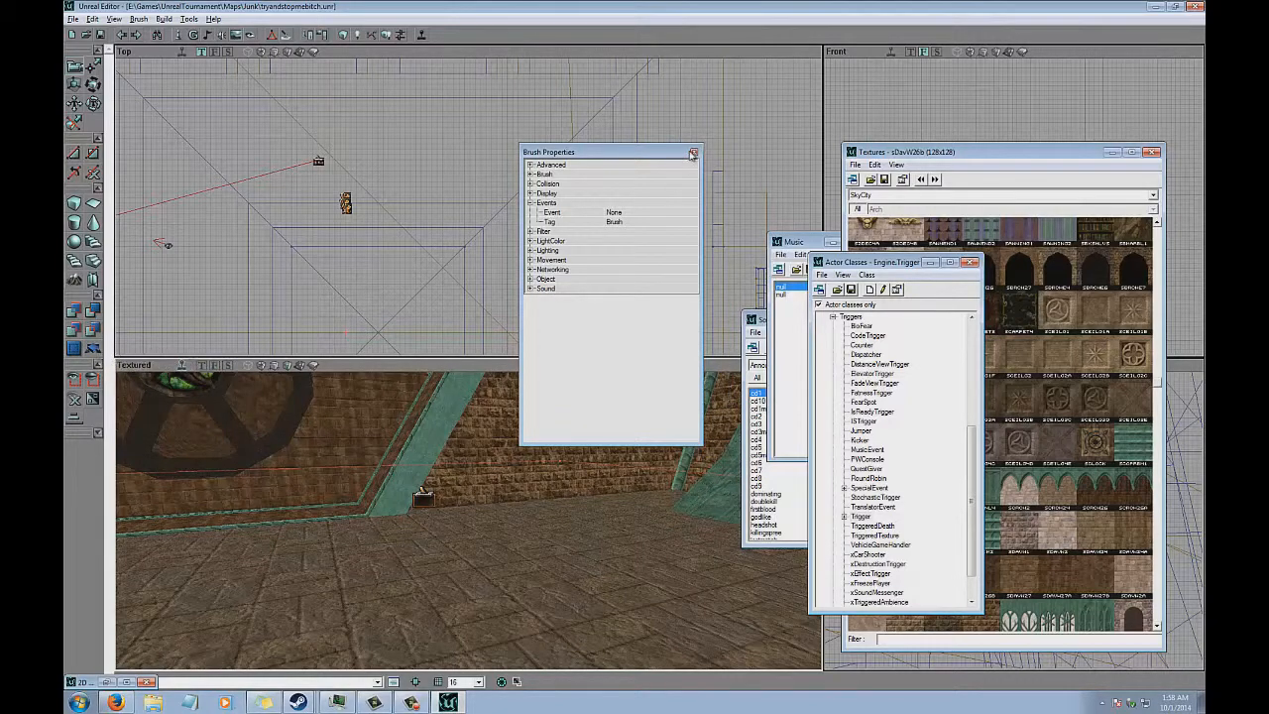
click(693, 153)
drag(468, 527, 467, 518)
drag(468, 214, 468, 206)
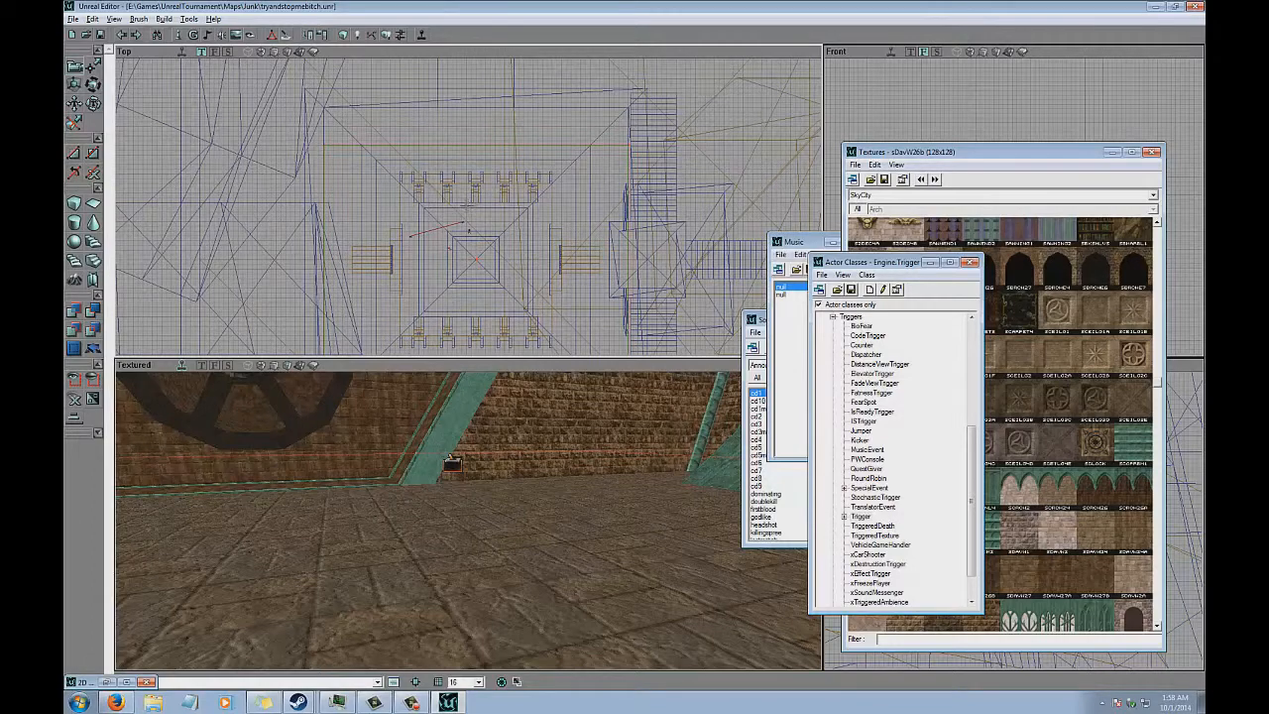
drag(467, 530, 457, 542)
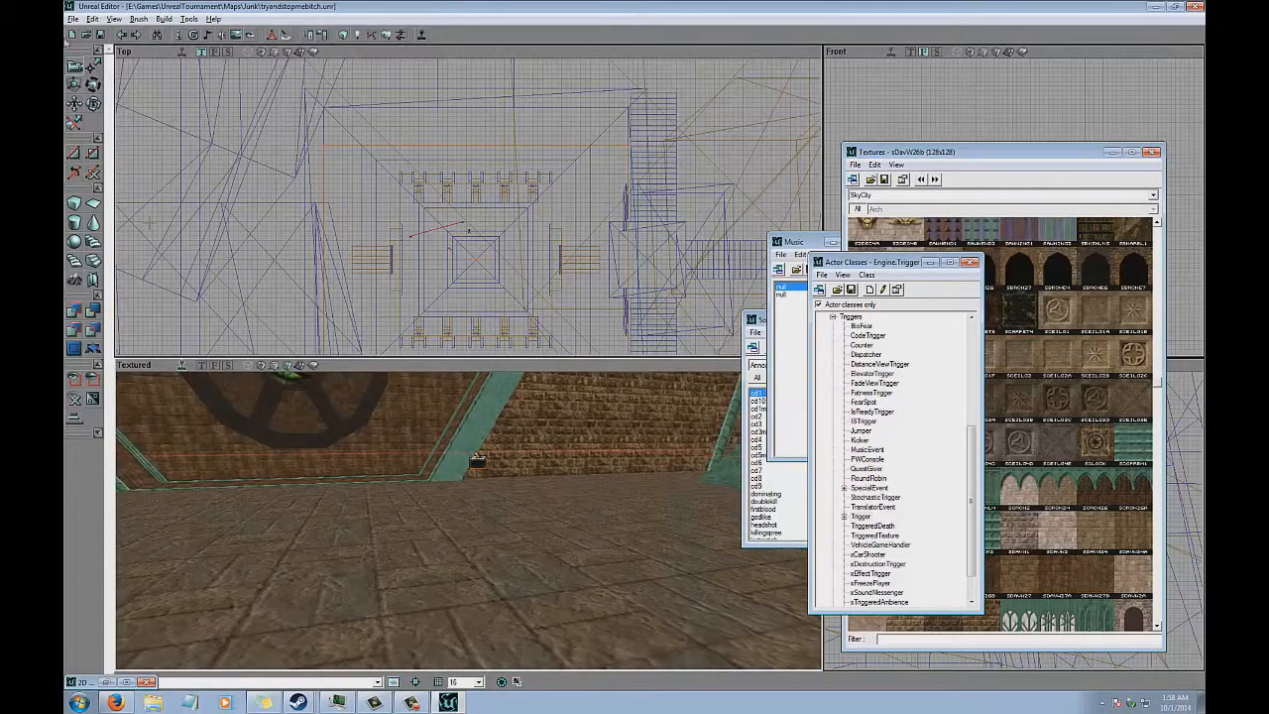
Save the map and show the polygons of the mover that spans the room.
click(101, 36)
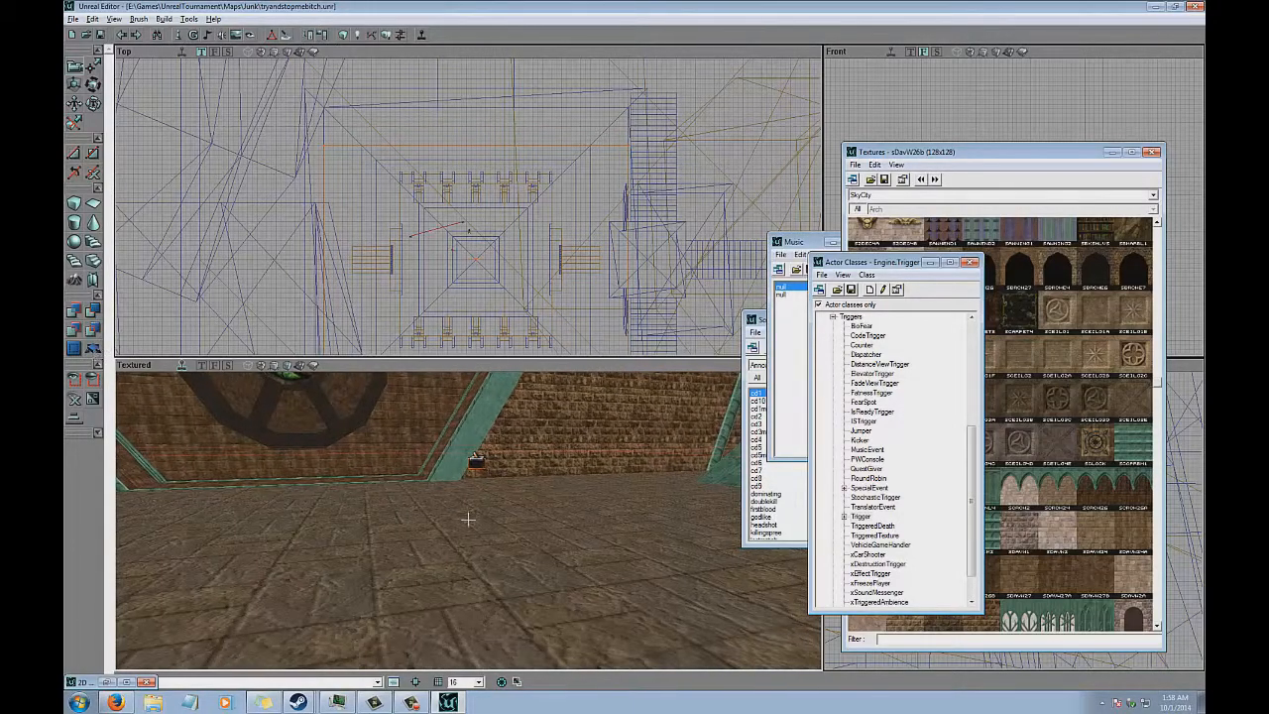
drag(326, 426, 466, 518)
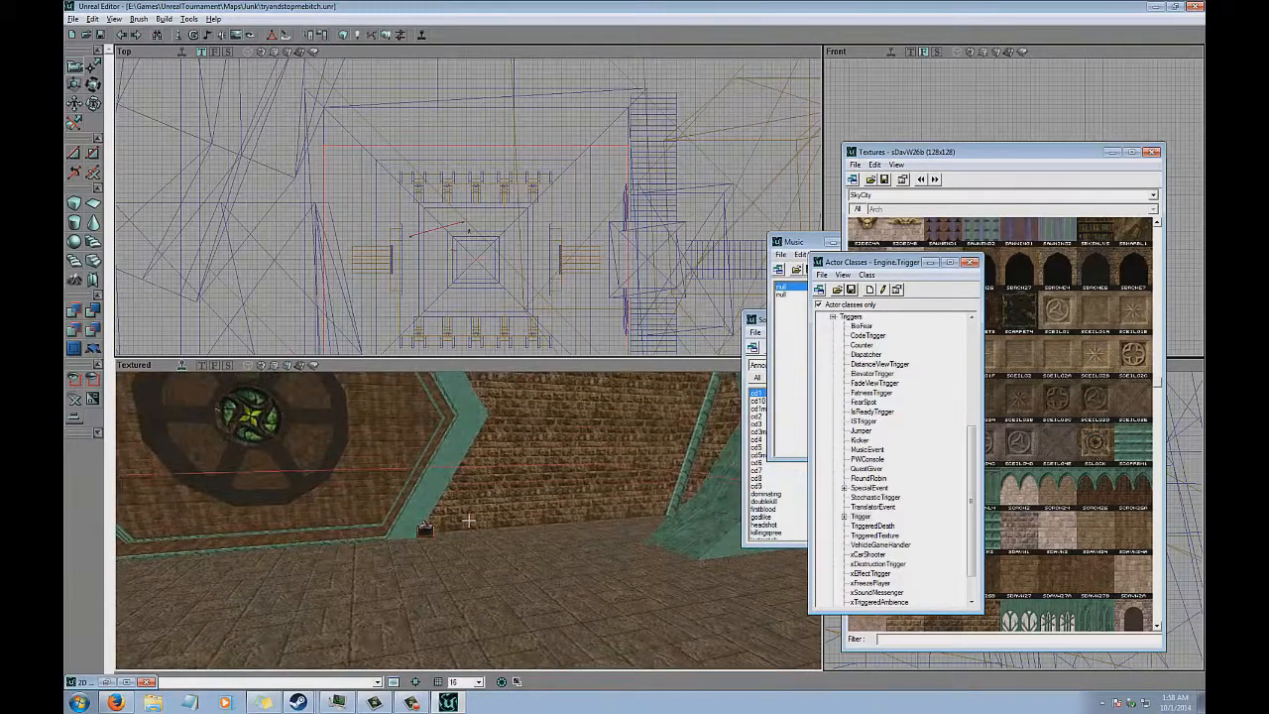
right_click(395, 467)
mouse_move(504, 268)
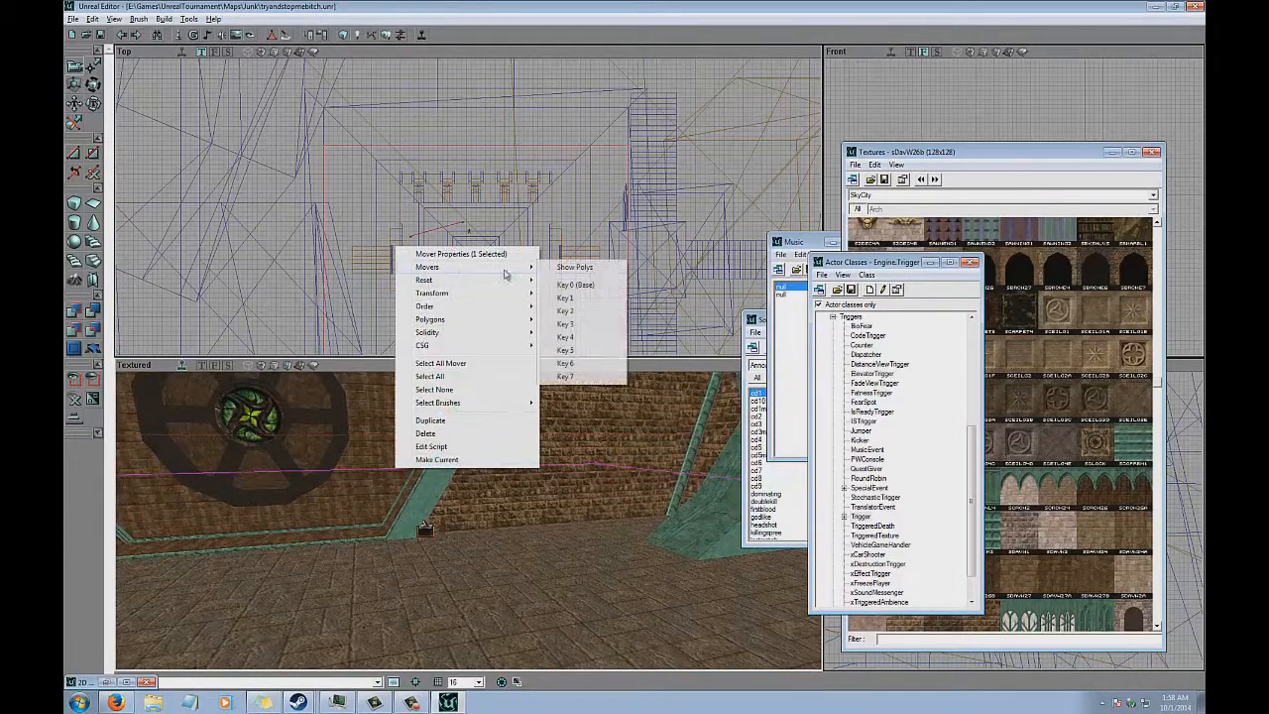
click(596, 268)
drag(511, 523, 468, 520)
click(91, 19)
click(100, 32)
drag(353, 440, 468, 521)
click(91, 19)
click(92, 19)
click(91, 19)
click(148, 109)
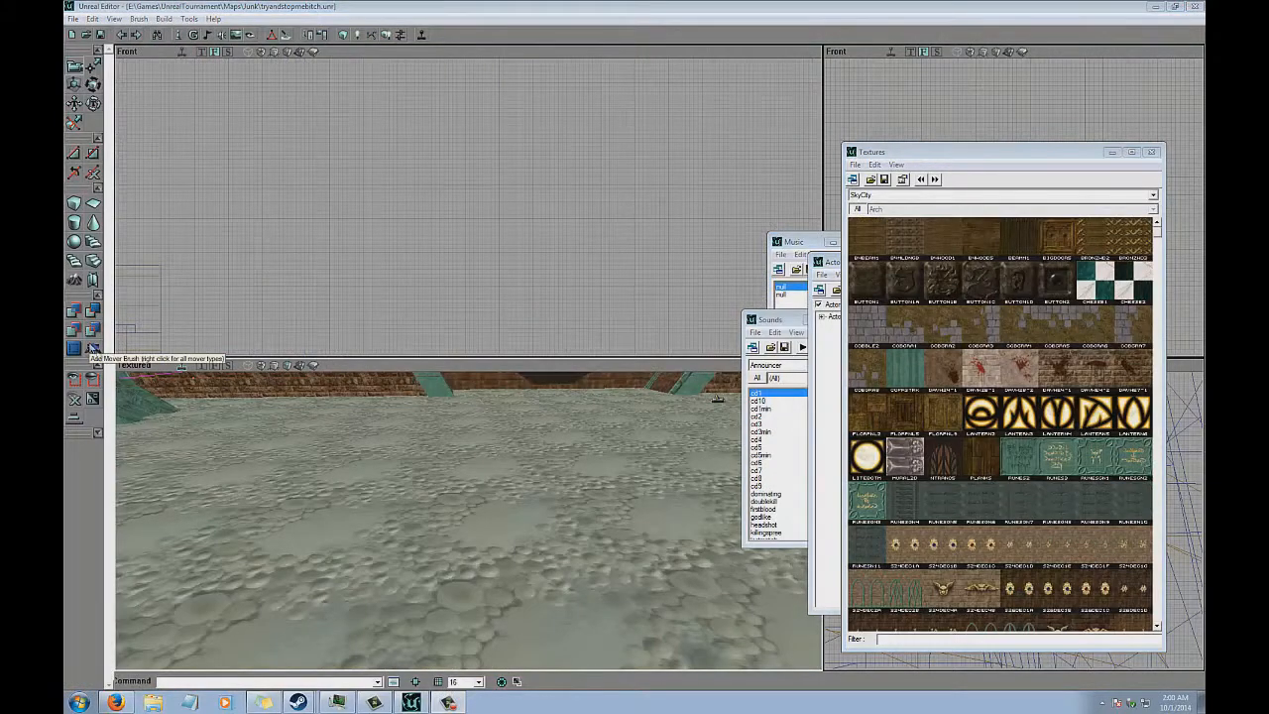
Look over the mover's available commands and view the water surface around the Trigger.
right_drag(298, 476, 278, 425)
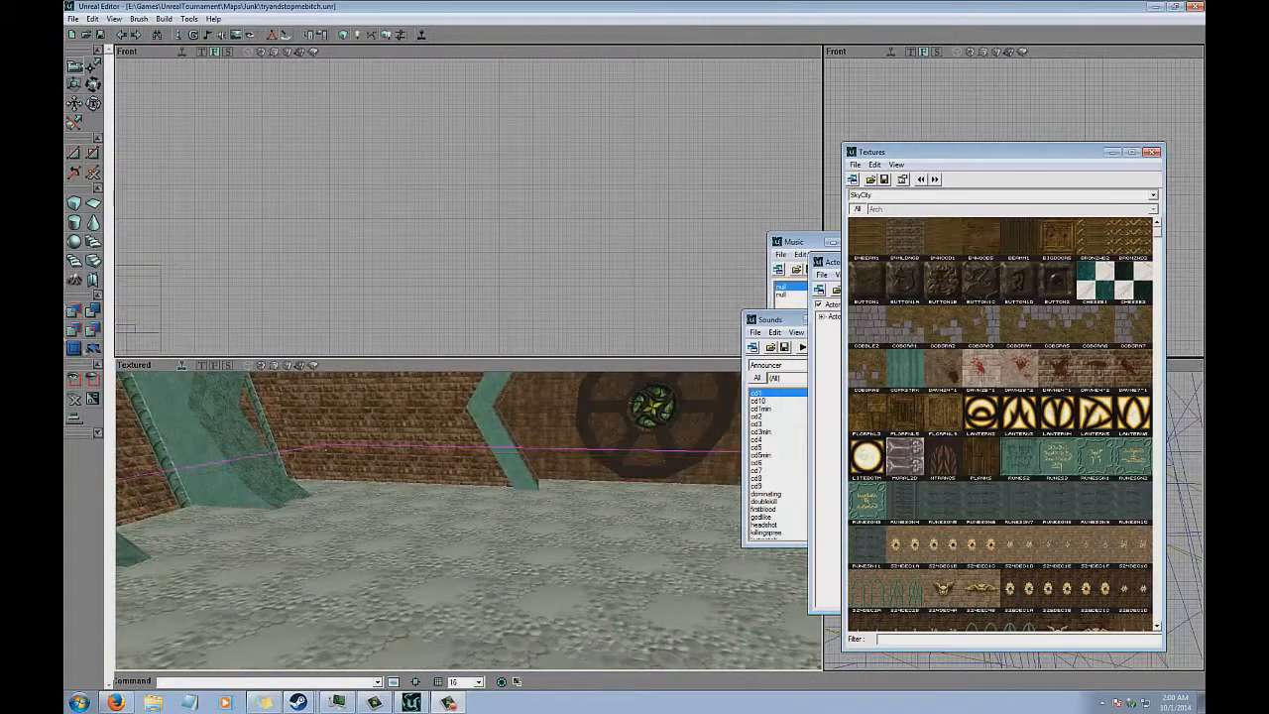
right_click(238, 458)
mouse_move(277, 480)
click(694, 559)
right_drag(694, 559, 794, 555)
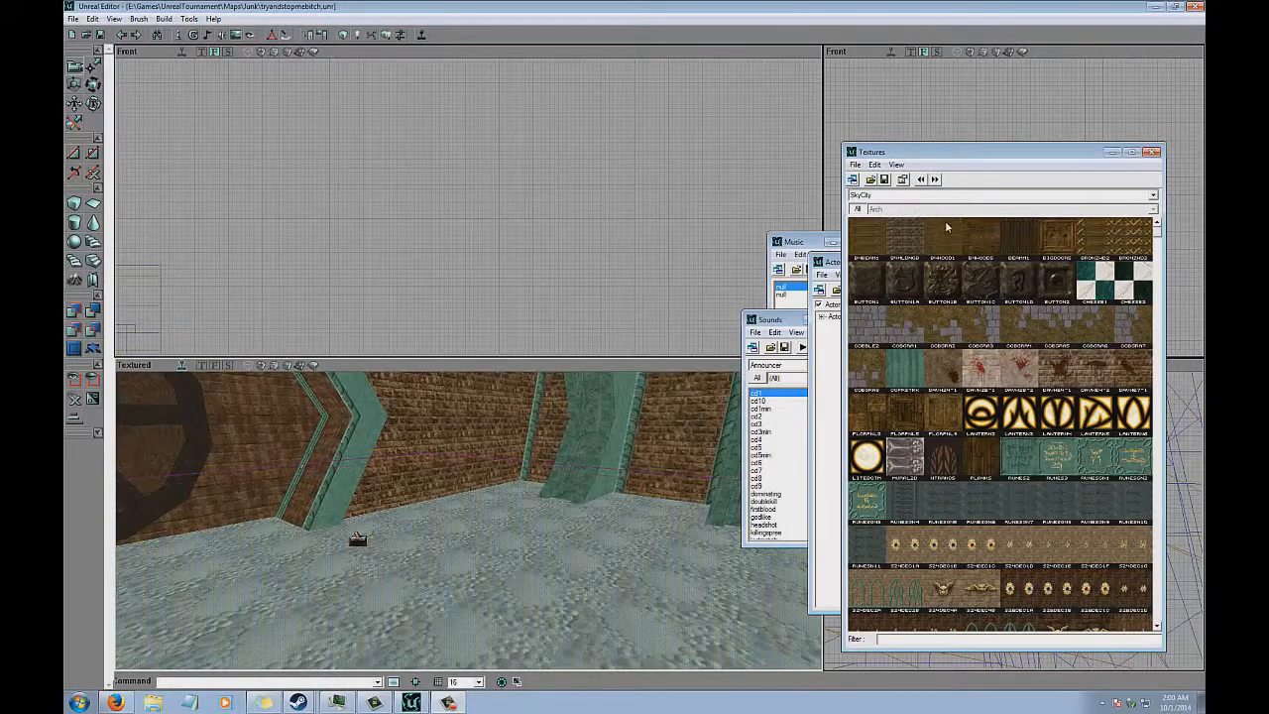
Load the Liquids.utx texture package into the texture browser.
click(871, 180)
click(930, 340)
key(l)
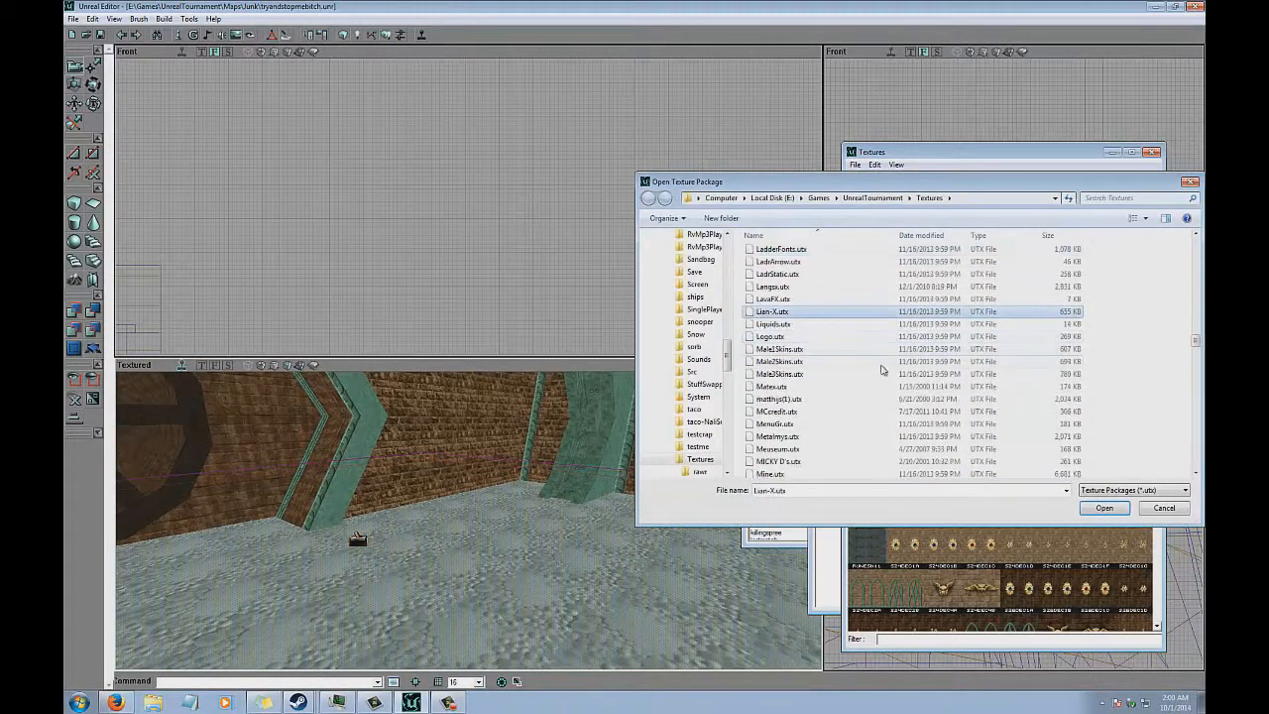
double_click(790, 325)
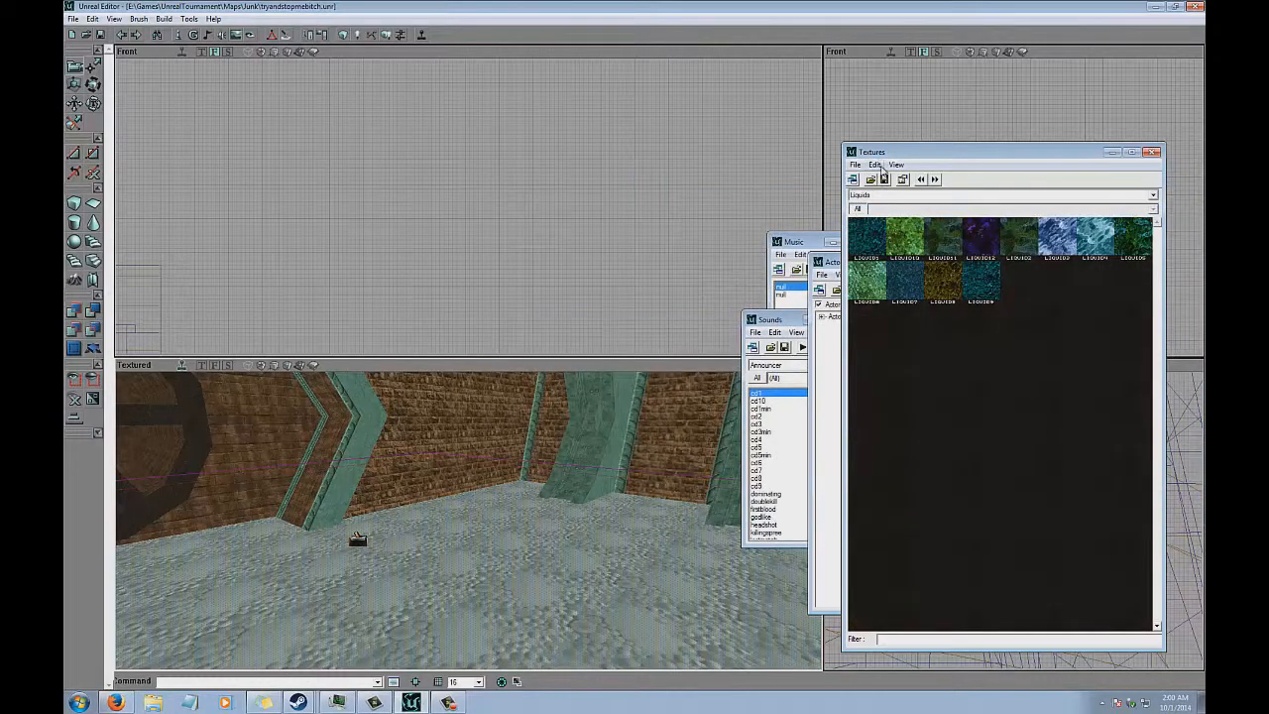
Apply the liquid4 texture to the mover's water surface across the room.
drag(439, 510, 439, 510)
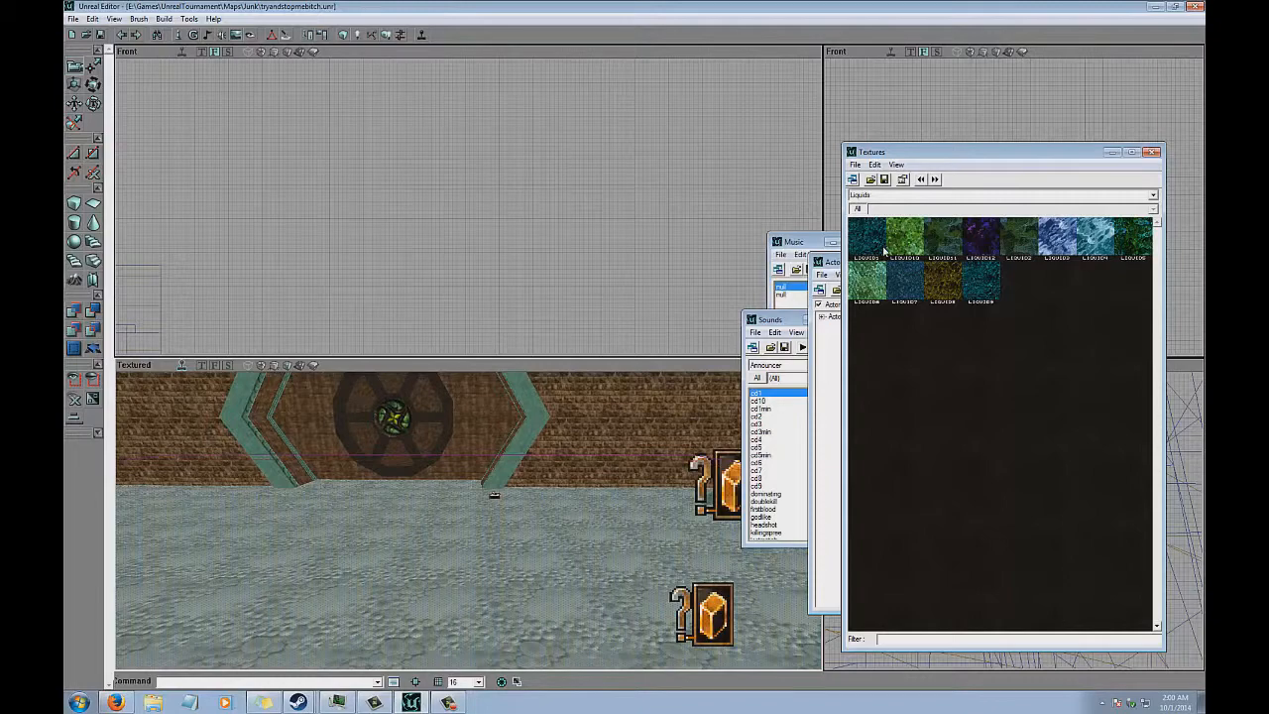
click(1081, 235)
click(603, 545)
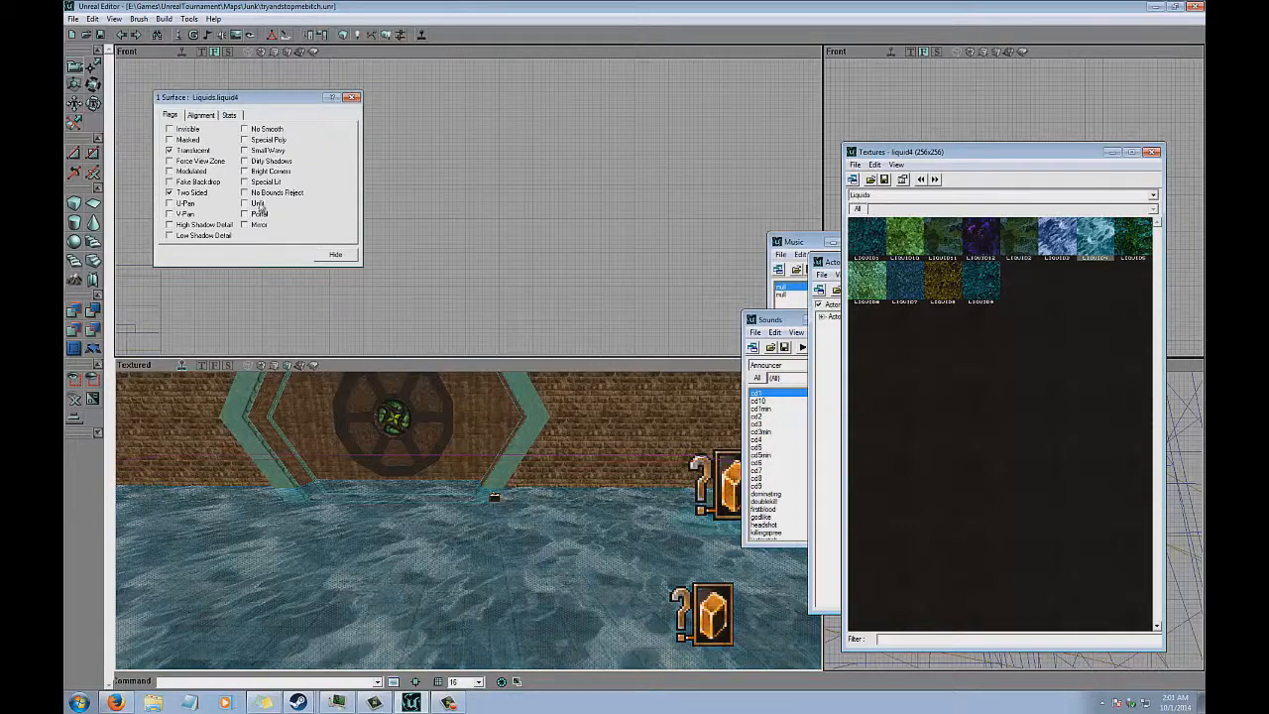
Examine the Mover settings in the water mover's properties and close them.
drag(516, 526, 513, 486)
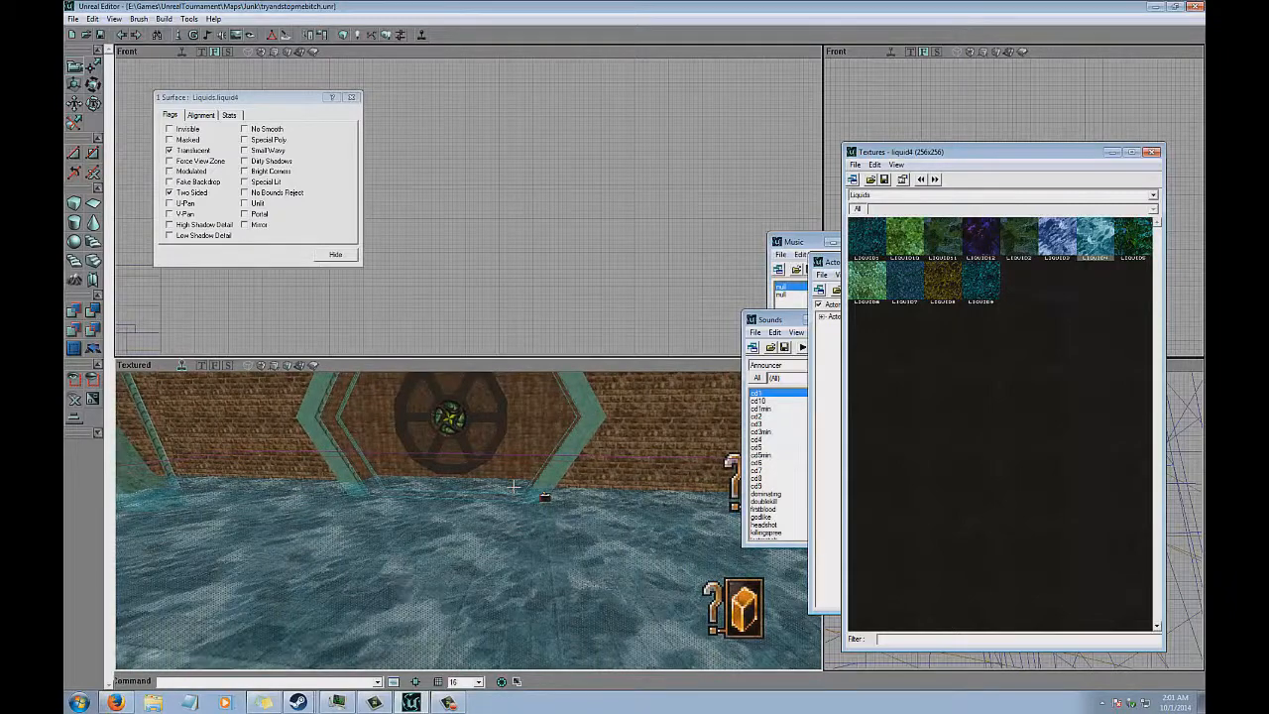
click(477, 452)
drag(477, 452, 465, 518)
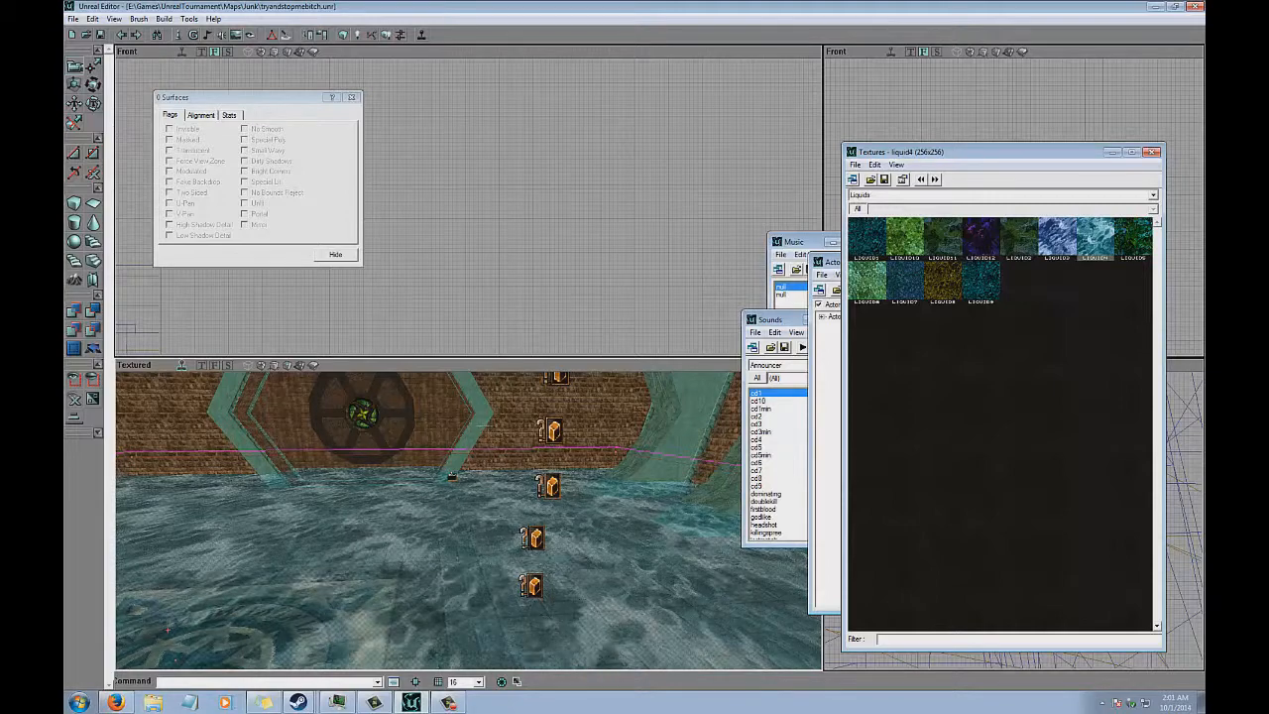
double_click(464, 449)
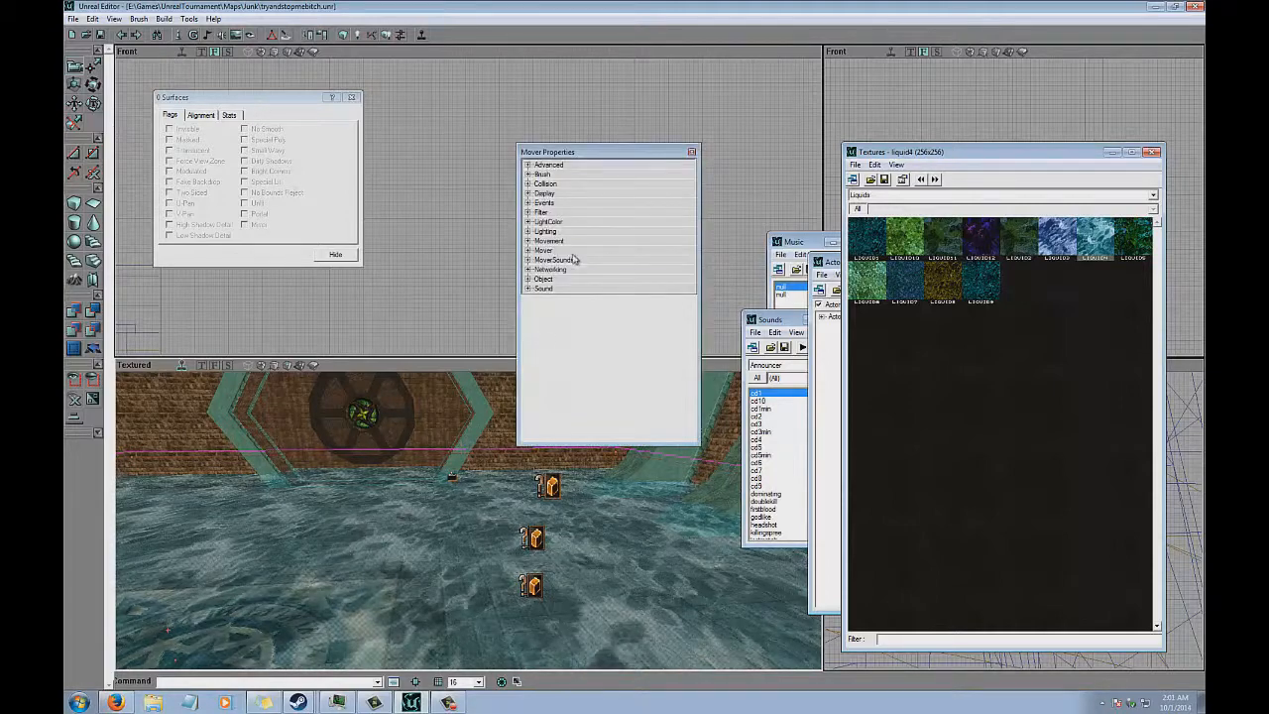
click(573, 254)
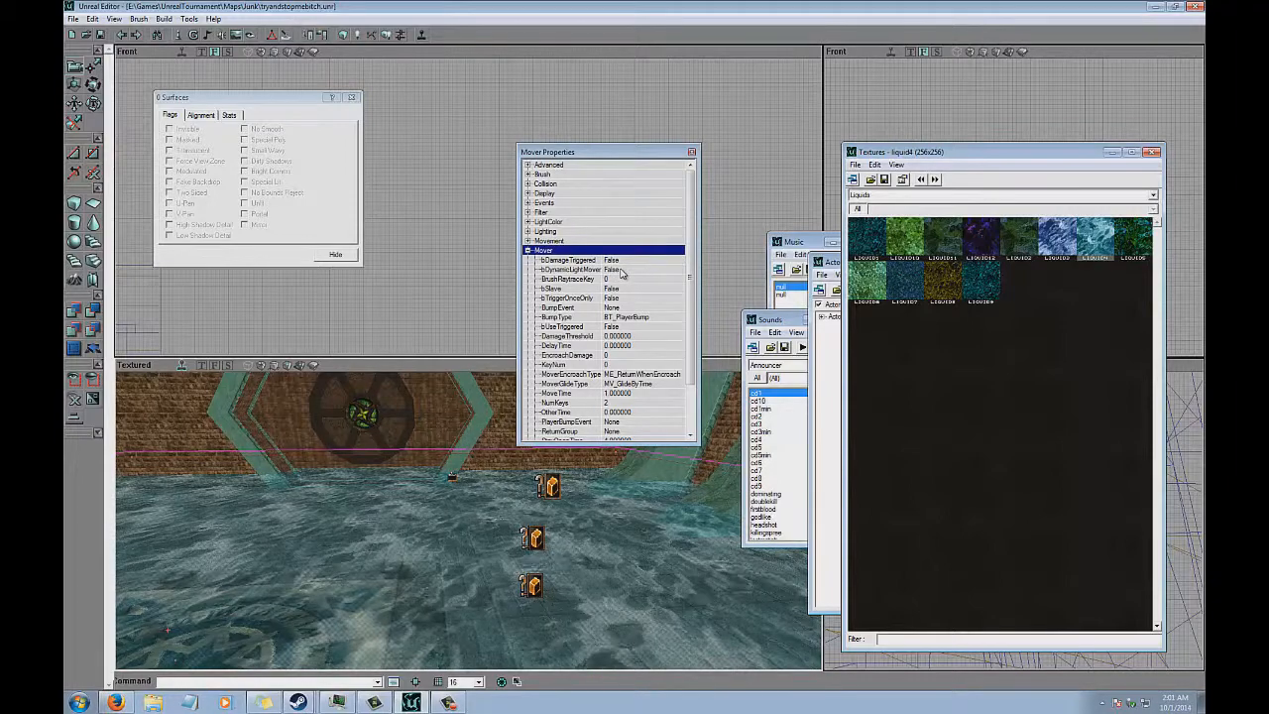
click(691, 151)
Select the liquid4 water surface and turn on its Unlit flag.
click(354, 531)
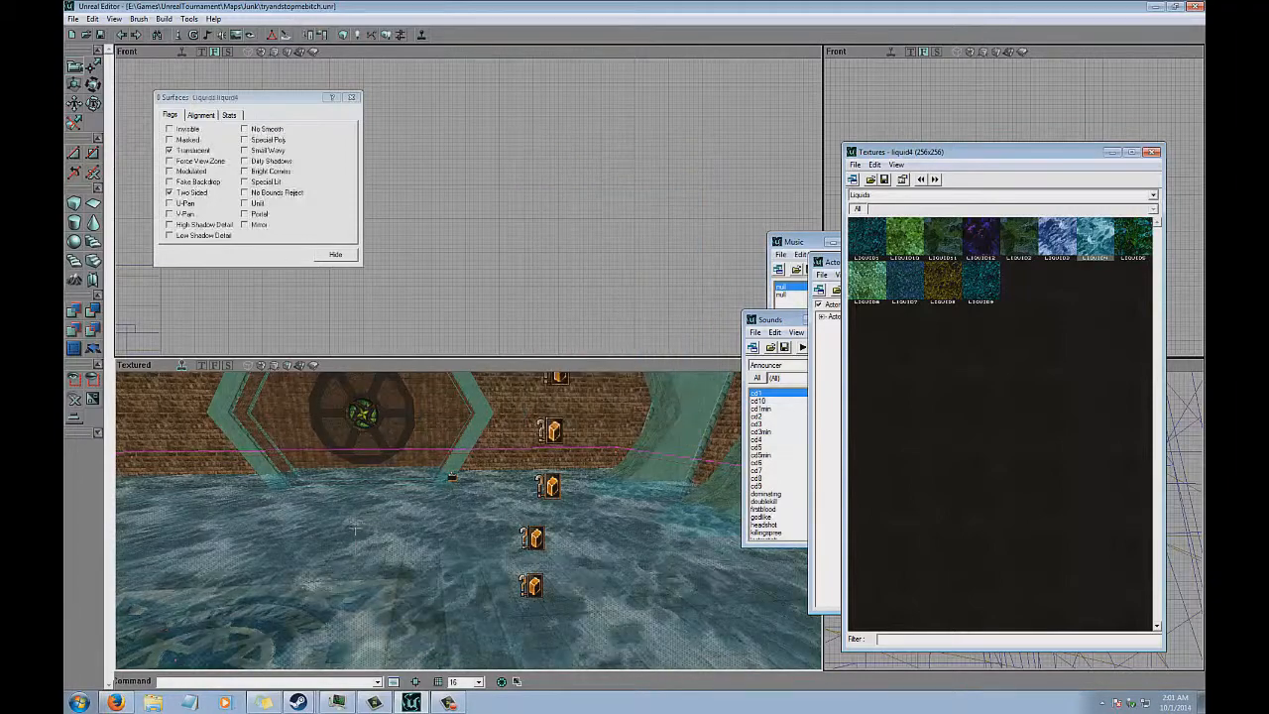
drag(297, 516, 302, 461)
right_drag(302, 461, 297, 514)
click(257, 204)
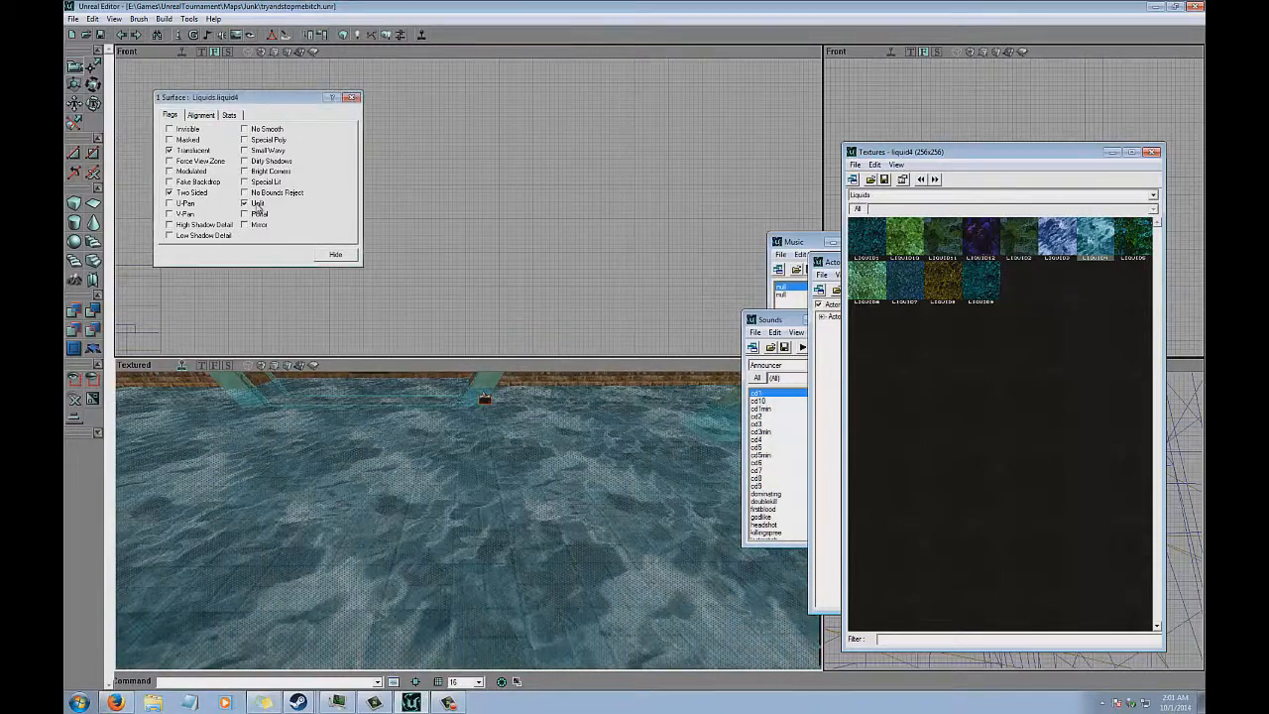
Compare the liquid4 water surface with its Unlit flag off and on, leave it on and close the surface properties.
click(257, 205)
right_drag(454, 461, 453, 402)
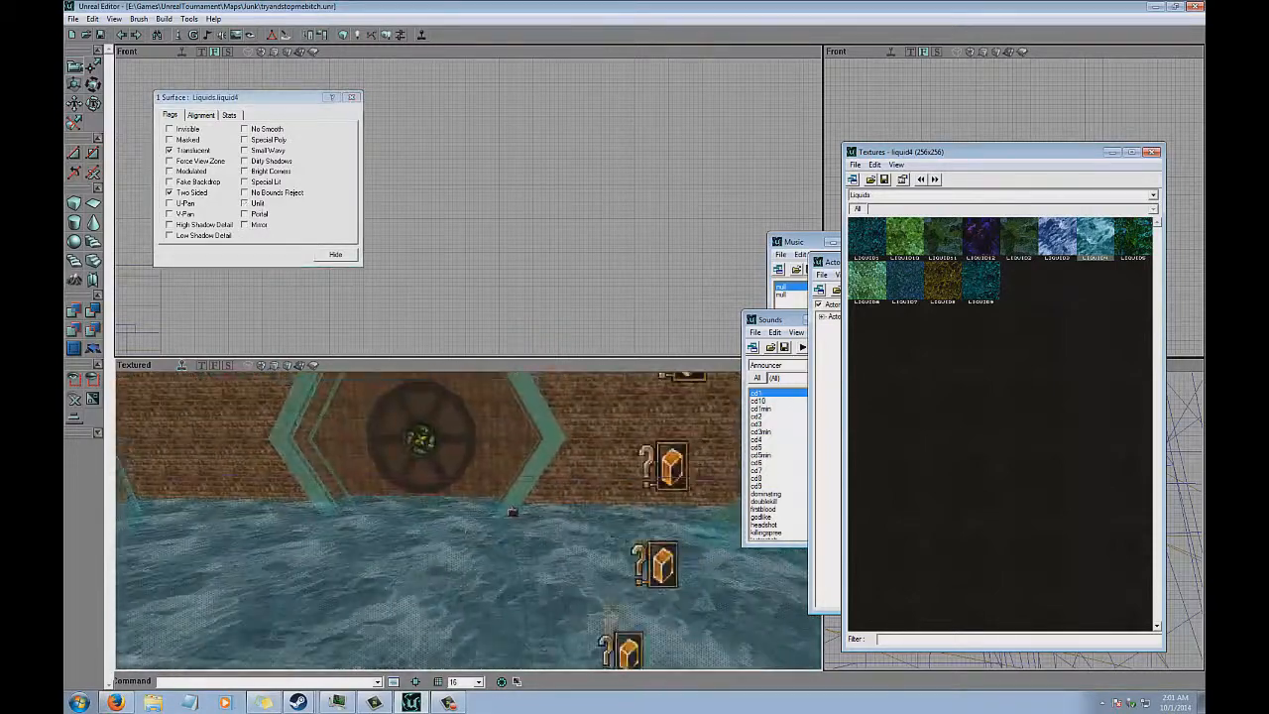
drag(453, 461, 446, 506)
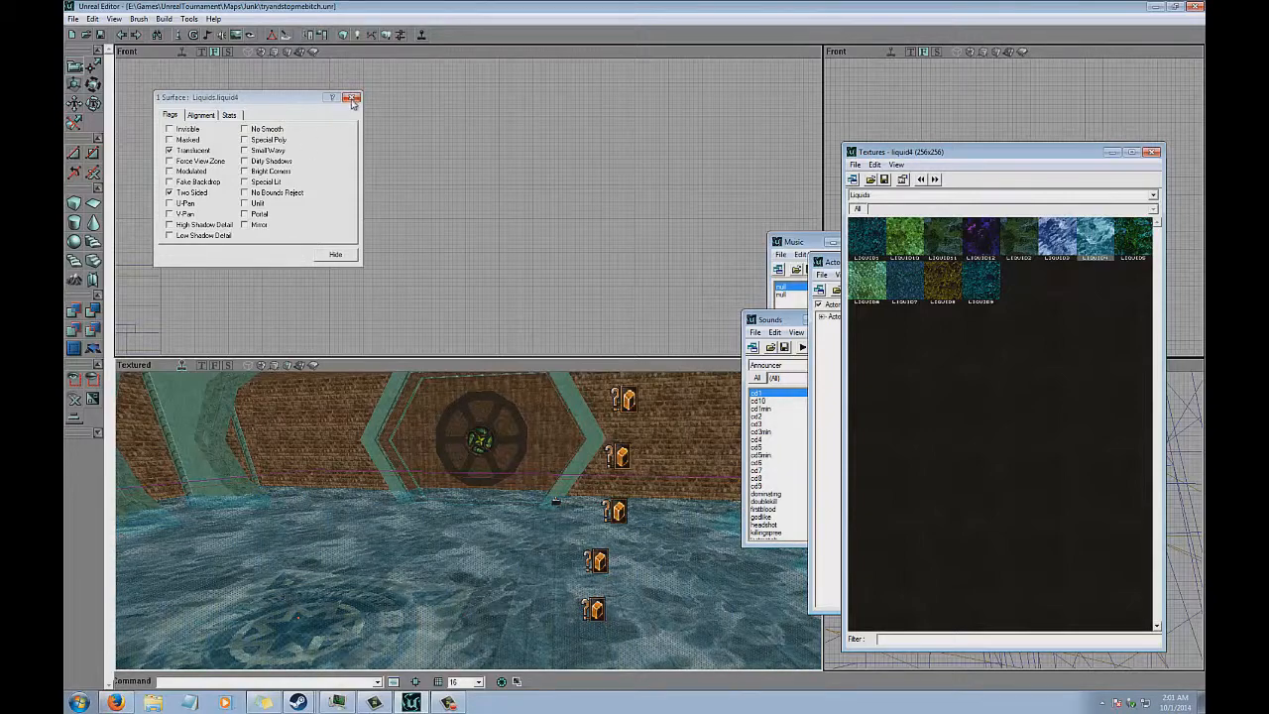
click(258, 202)
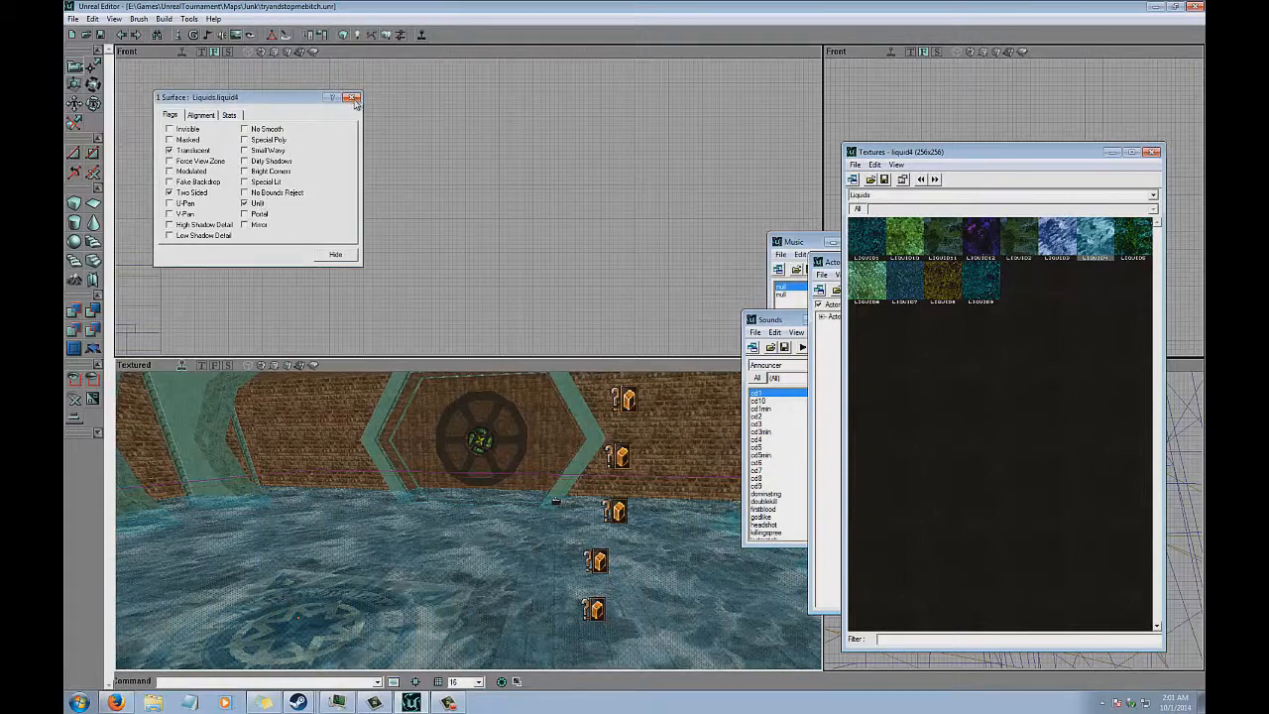
click(351, 98)
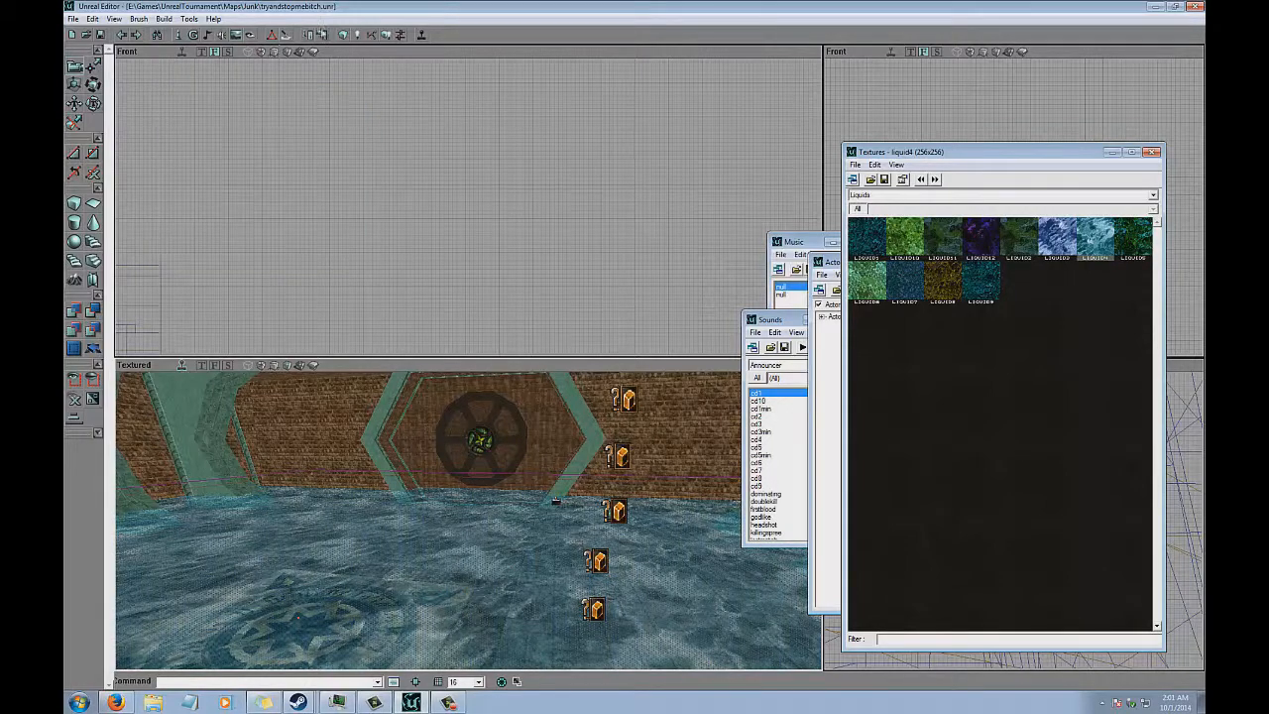
Set the 3D viewport to wireframe mode and rebuild the level.
drag(469, 517, 432, 517)
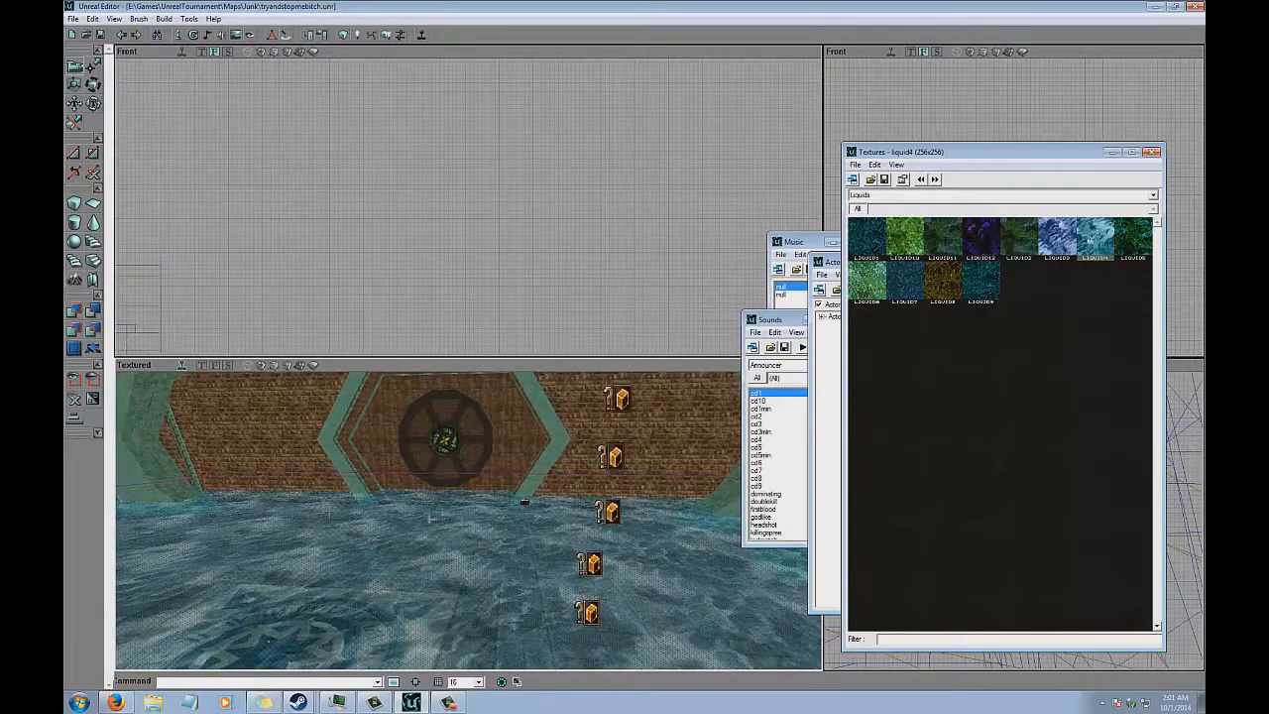
drag(328, 511, 328, 509)
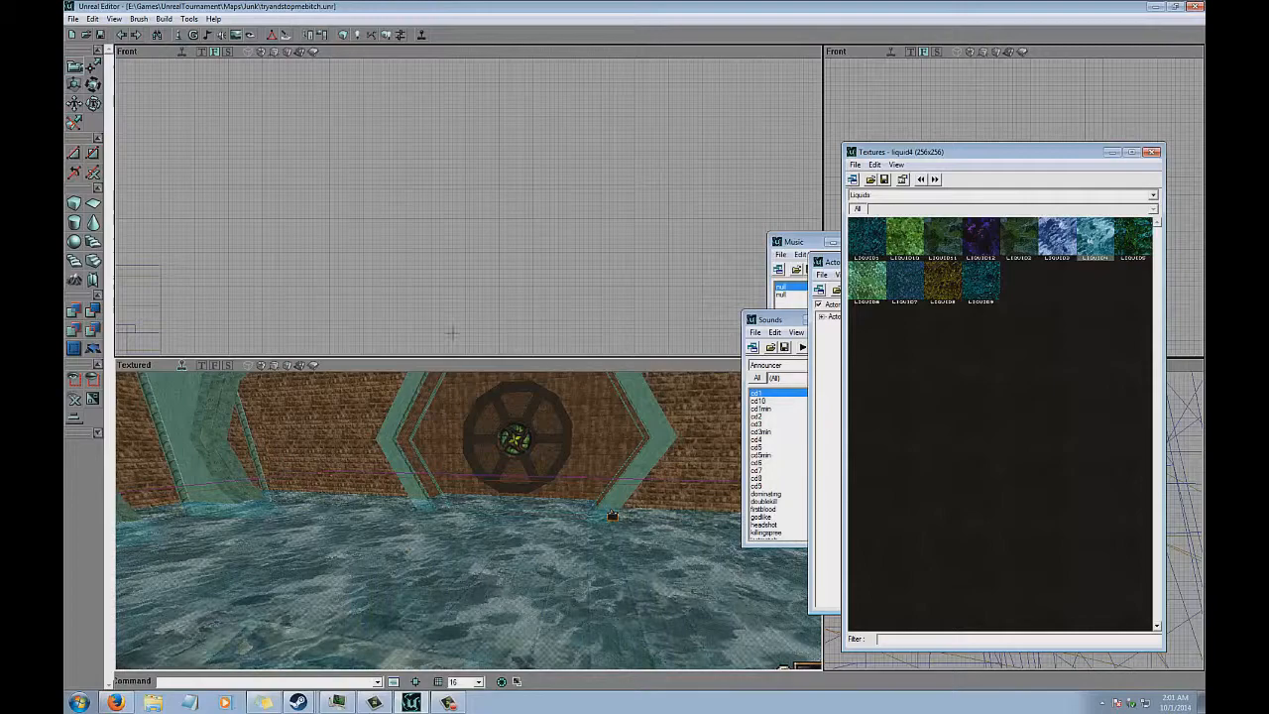
drag(468, 200, 469, 202)
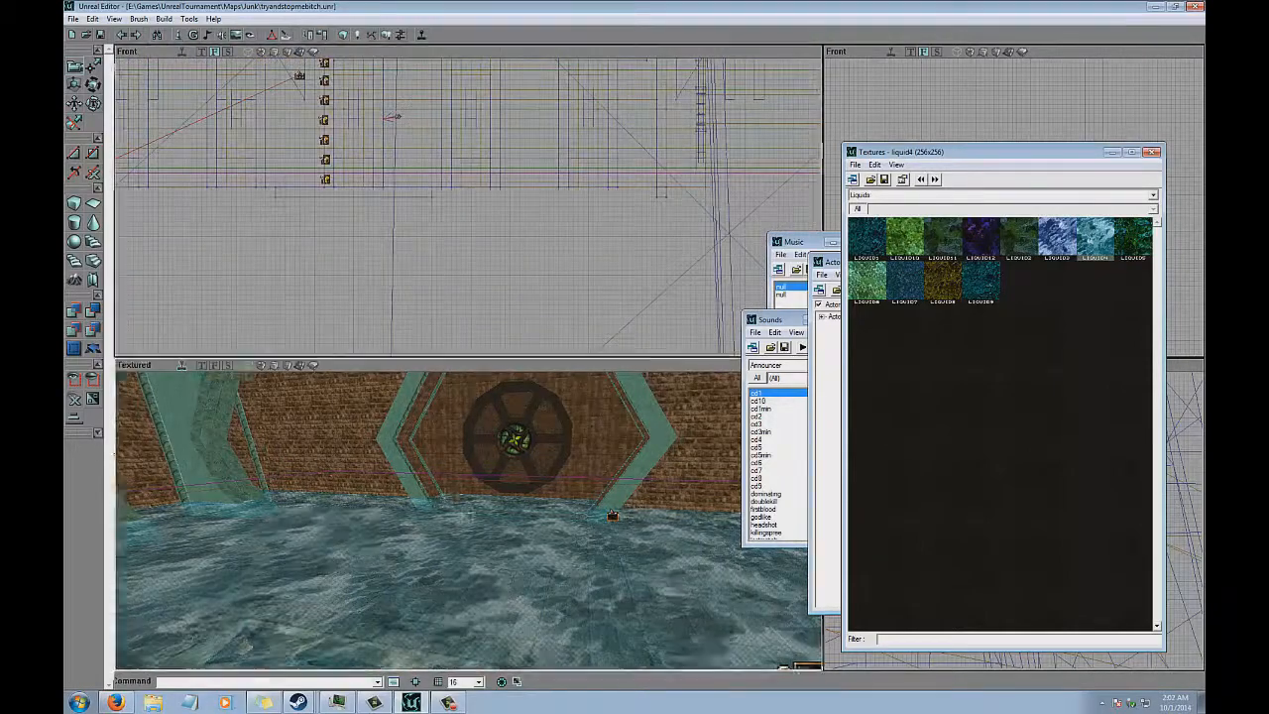
right_drag(468, 510, 468, 535)
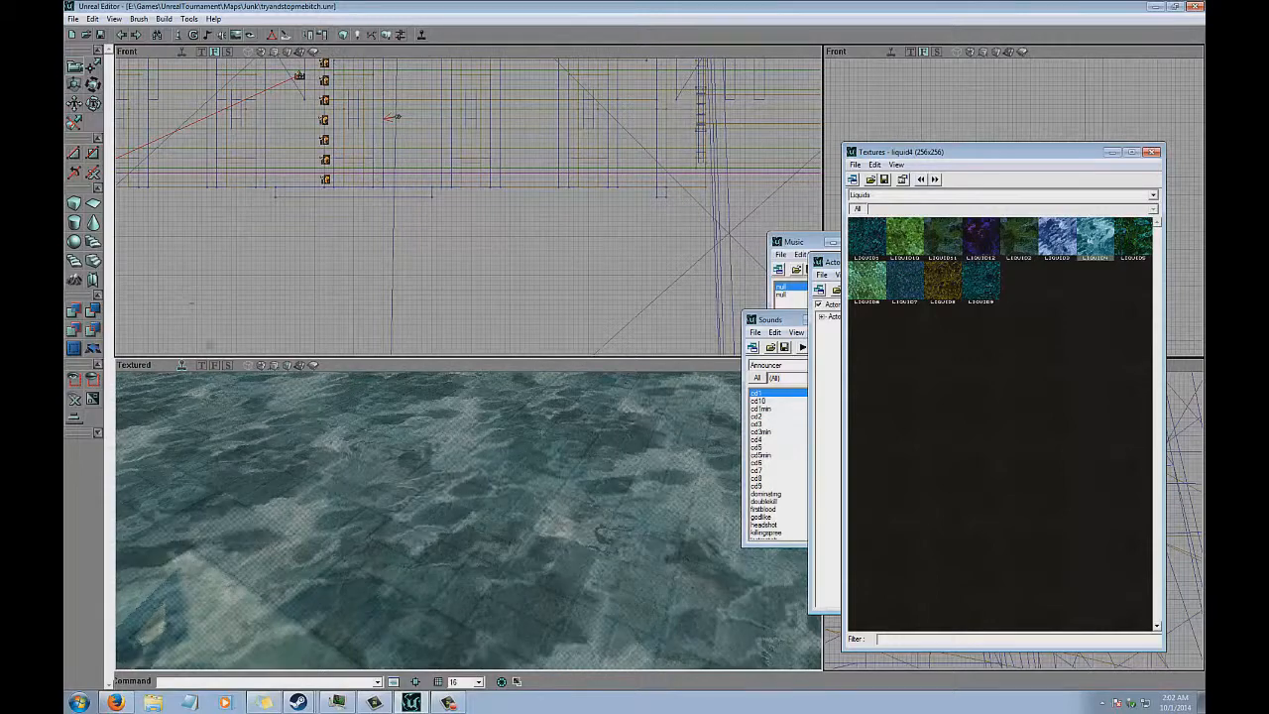
click(246, 366)
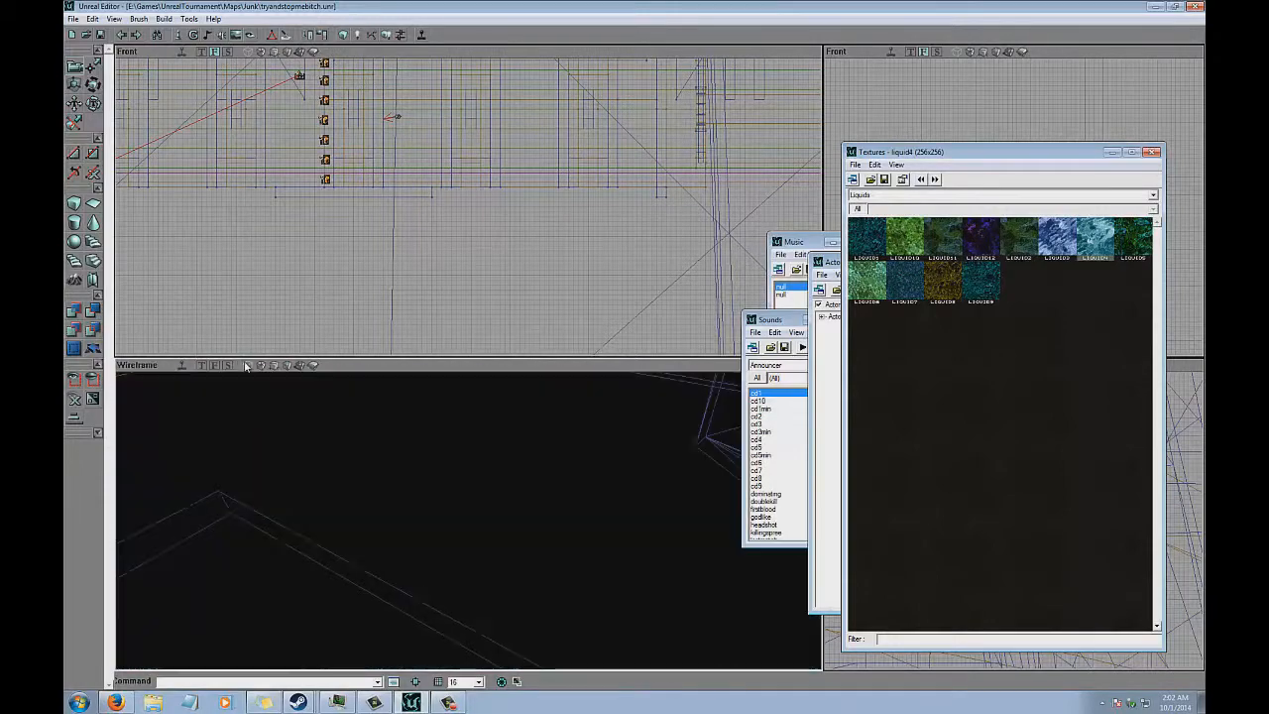
click(343, 35)
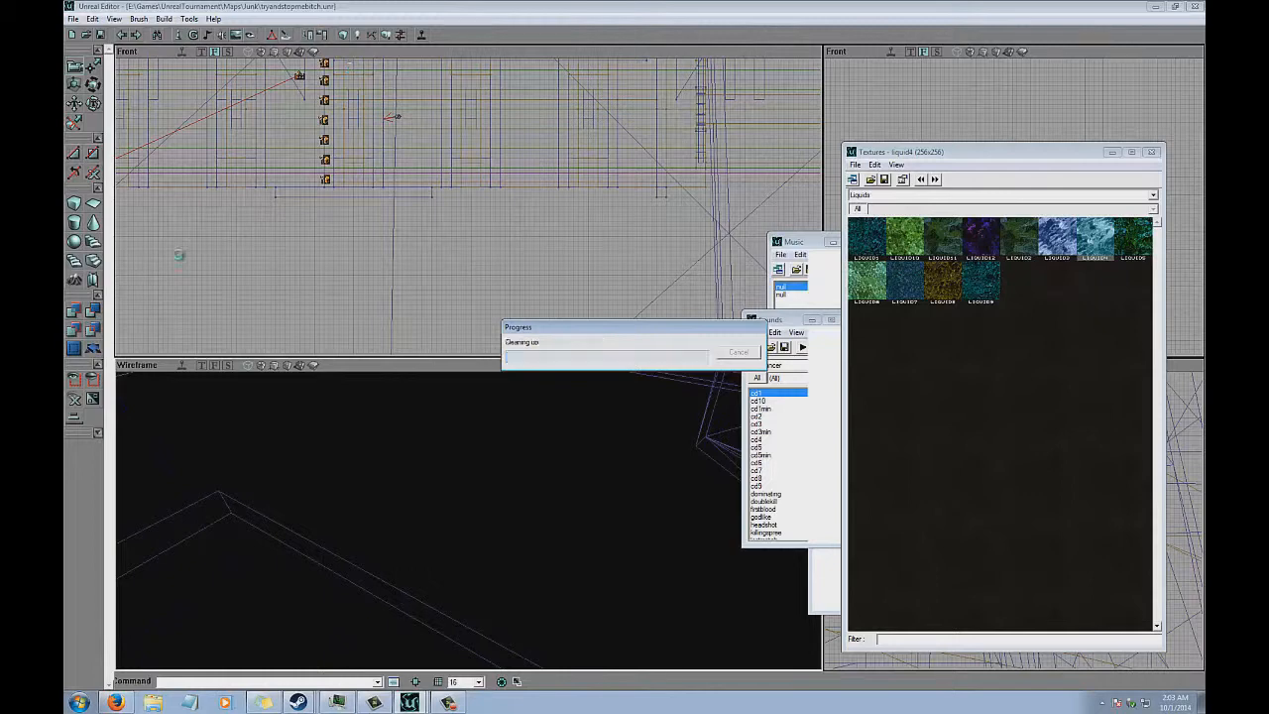
Examine the zones of the rebuilt room in the Zone/Portal view mode.
click(275, 365)
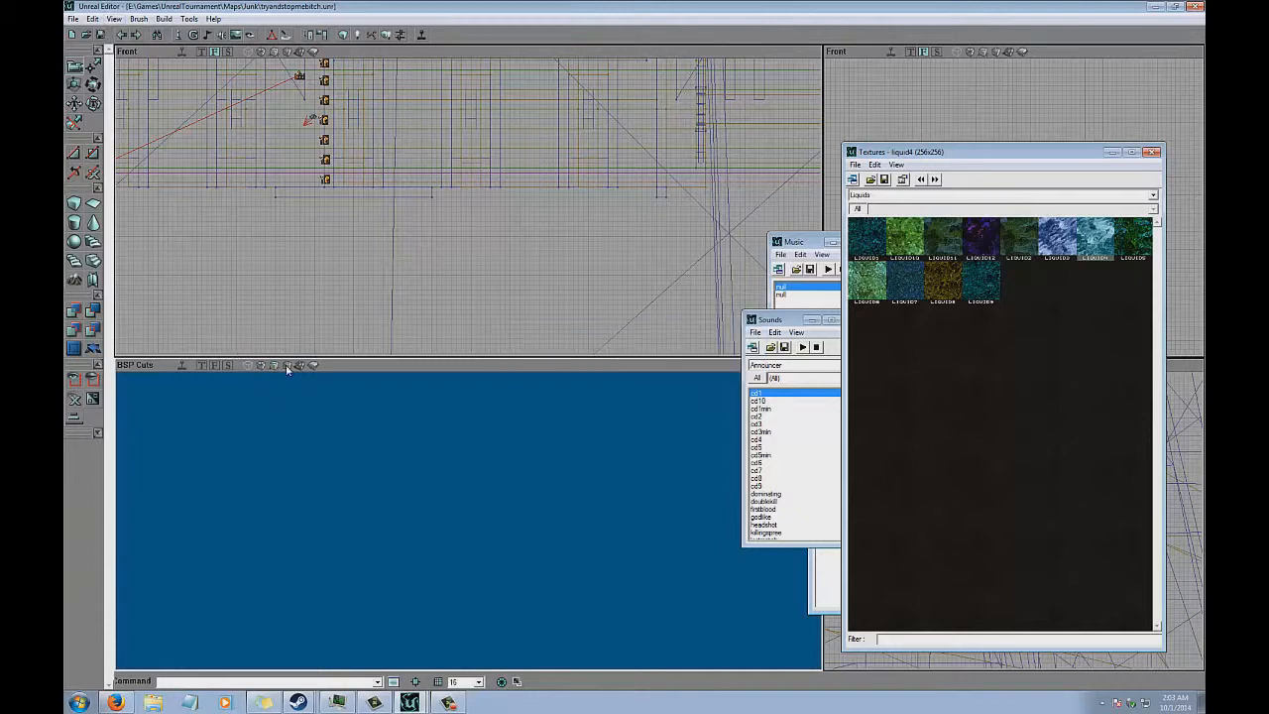
click(313, 368)
right_drag(496, 536, 139, 458)
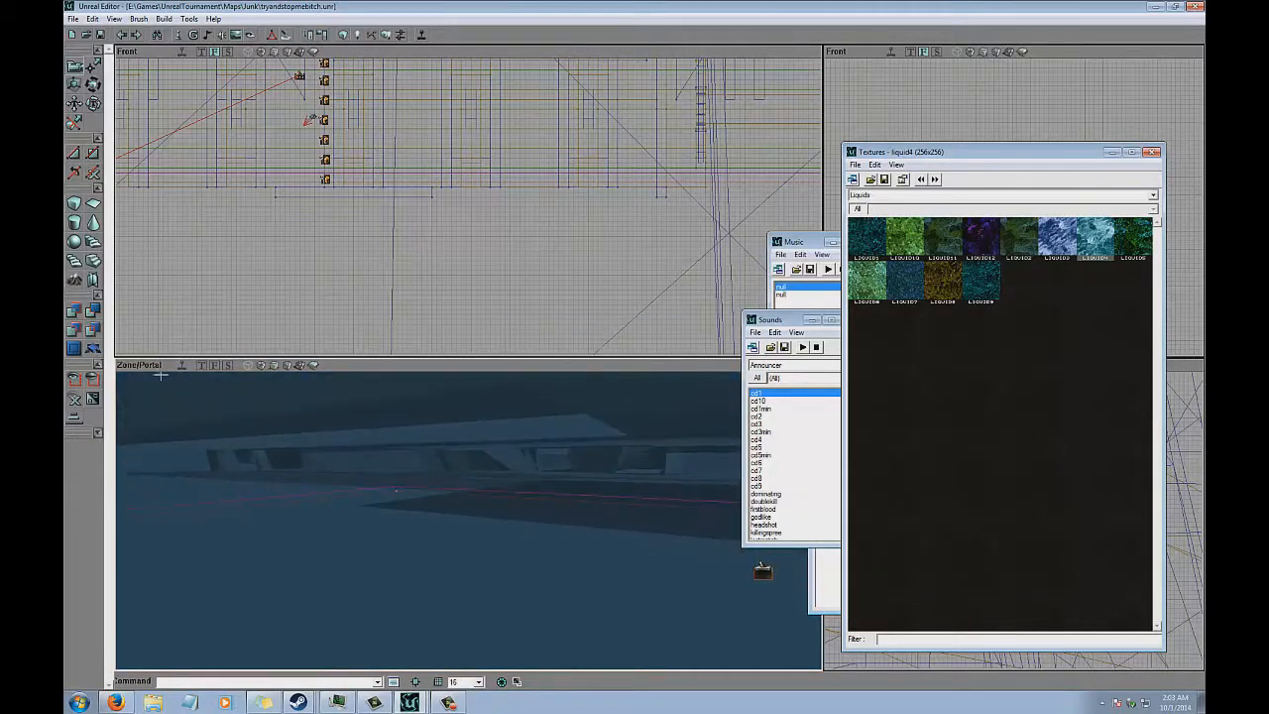
click(200, 367)
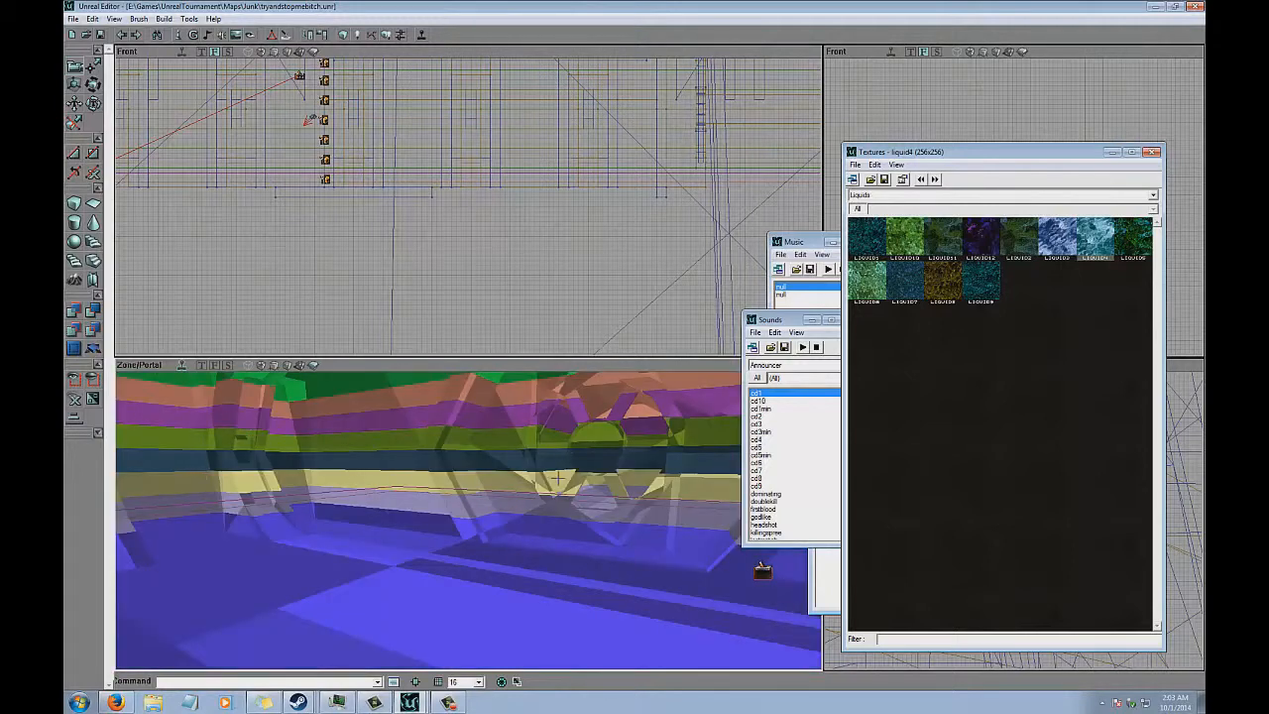
right_drag(518, 391, 468, 518)
mouse_move(468, 519)
mouse_down()
mouse_move(439, 483)
mouse_move(467, 518)
mouse_up()
Examine the rebuilt room in the BSP Cuts view mode and in the textured view mode.
click(274, 366)
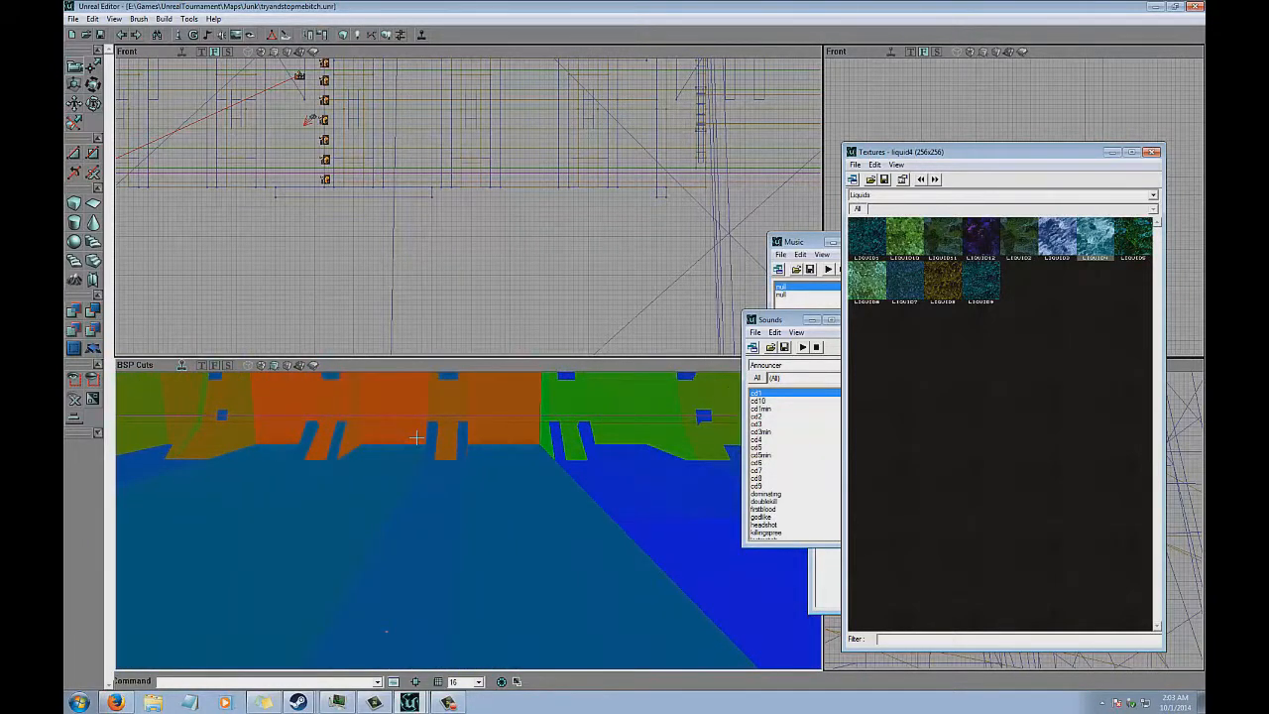
right_drag(370, 434, 437, 534)
drag(436, 534, 403, 488)
click(287, 367)
mouse_move(467, 518)
mouse_down()
mouse_move(469, 506)
mouse_move(468, 518)
mouse_up()
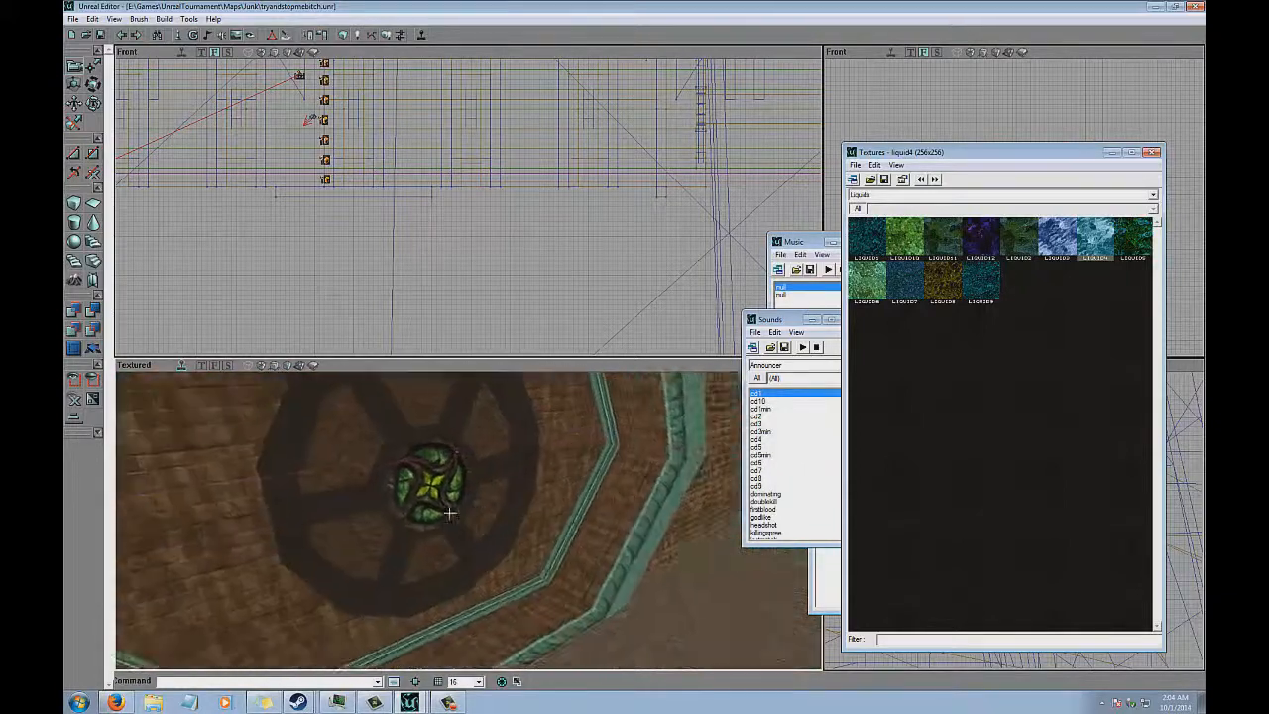
right_drag(375, 536, 403, 534)
drag(403, 534, 303, 392)
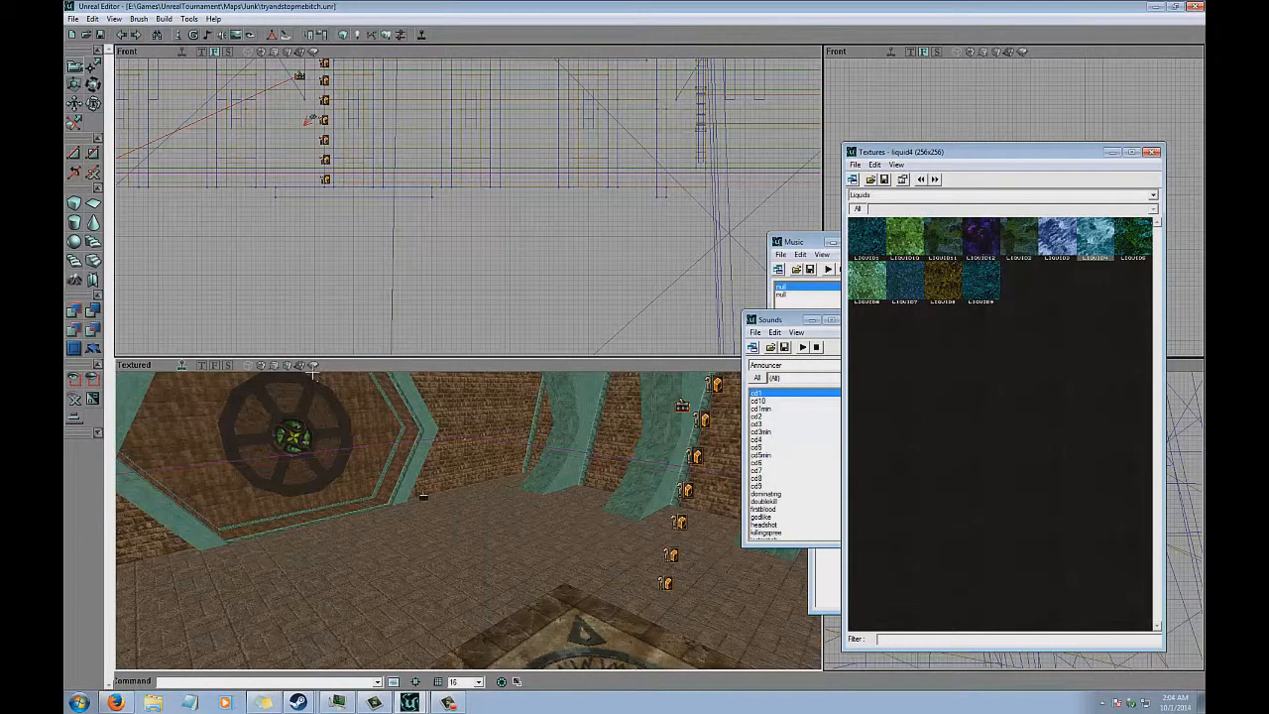
Select the water mover just above the room's floor and display the 3D viewport textured.
click(312, 365)
drag(322, 427, 323, 404)
click(248, 366)
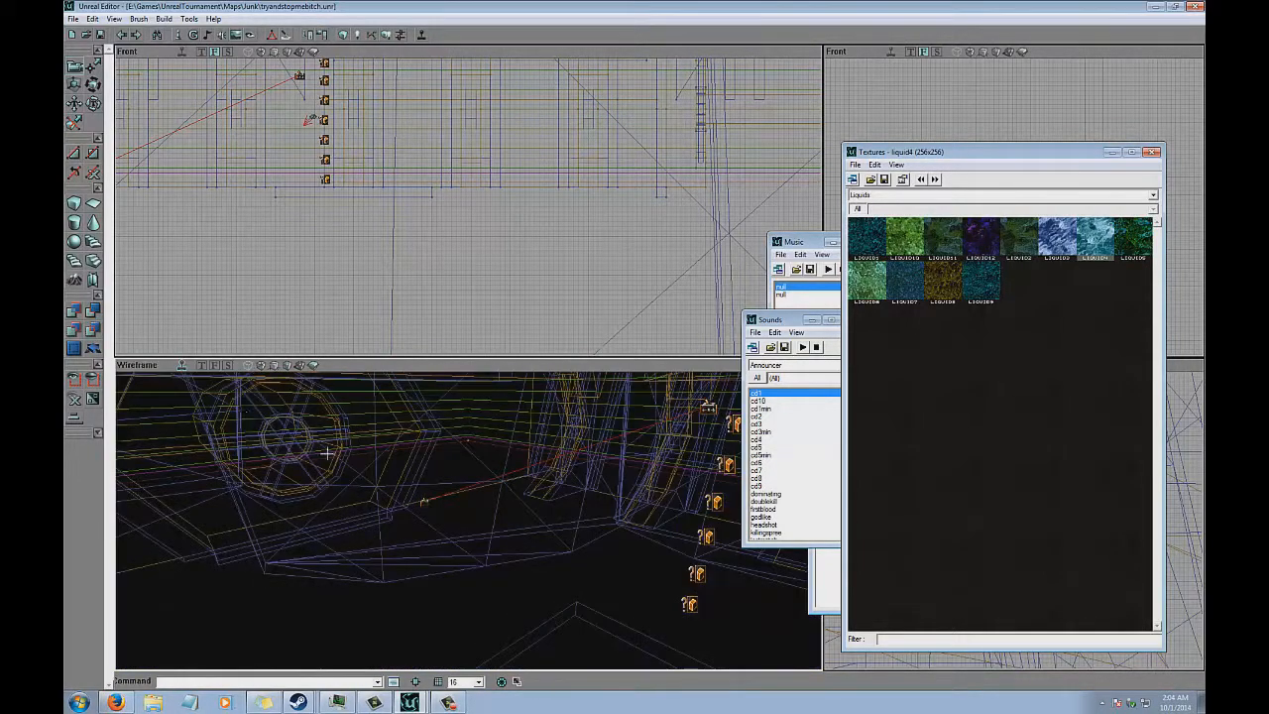
click(417, 174)
drag(423, 466, 373, 452)
click(287, 366)
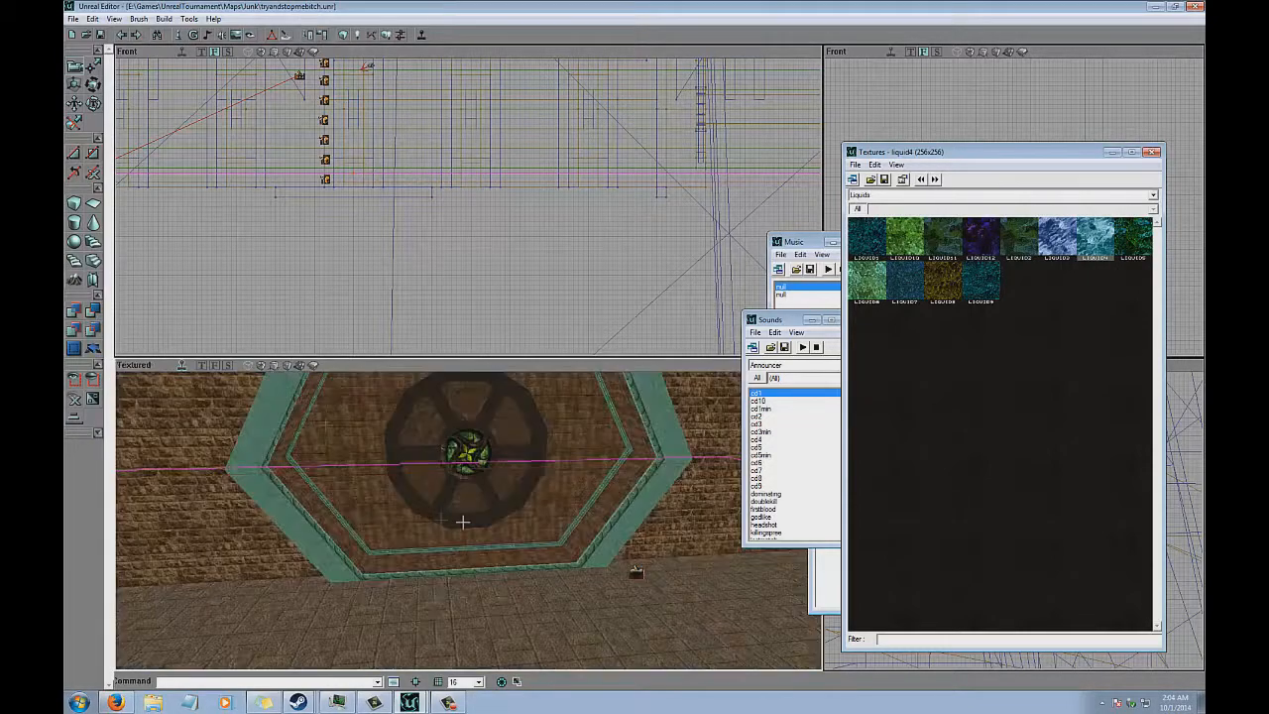
drag(463, 521, 467, 519)
scroll(468, 207, up, 5)
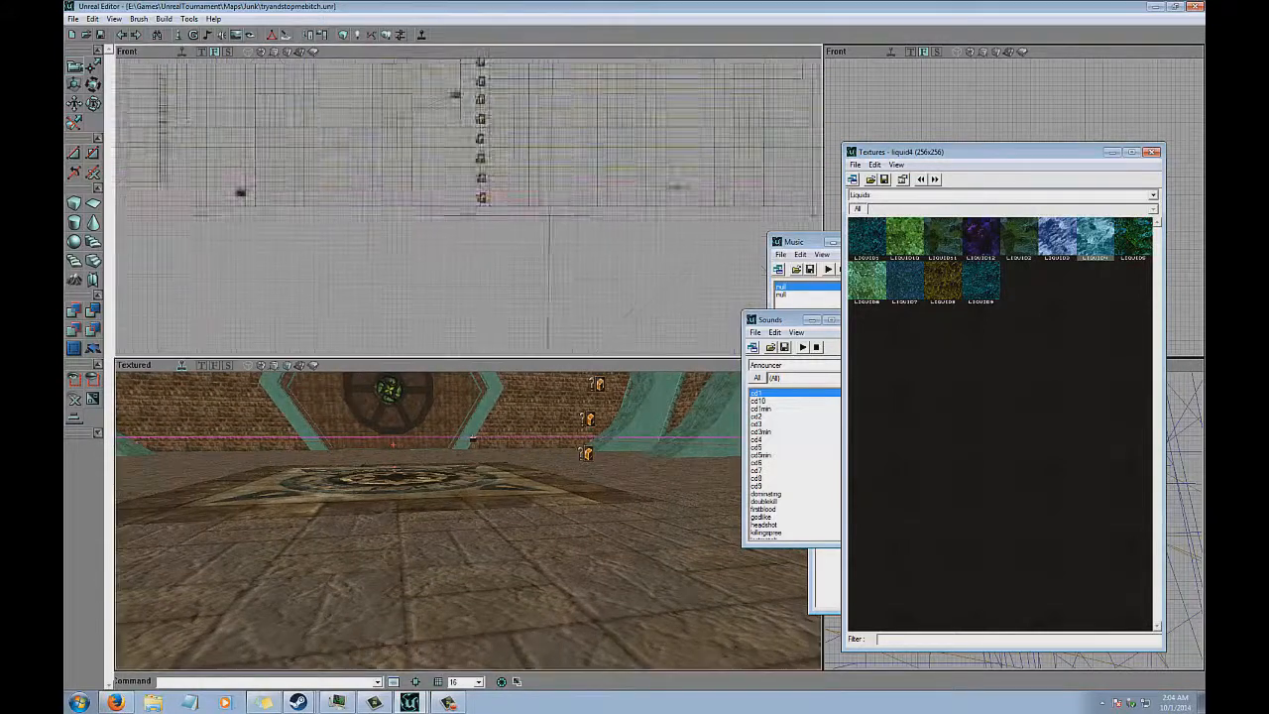
scroll(468, 207, up, 3)
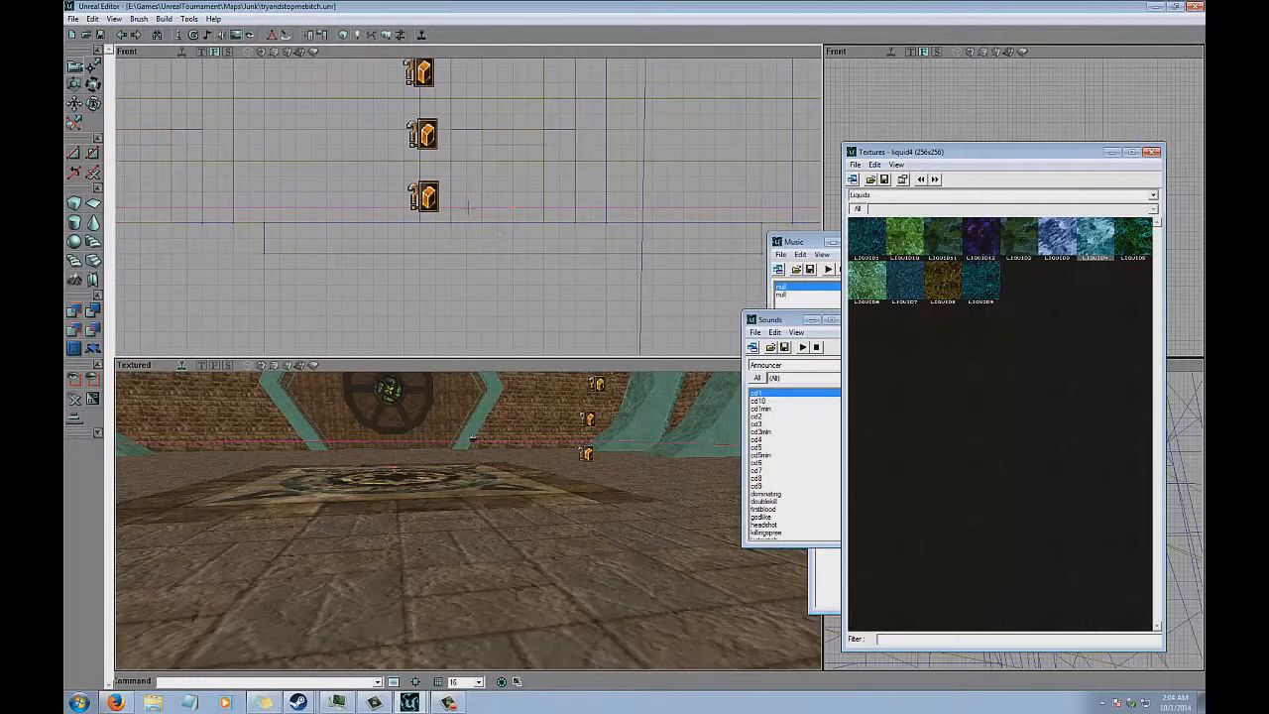
click(510, 207)
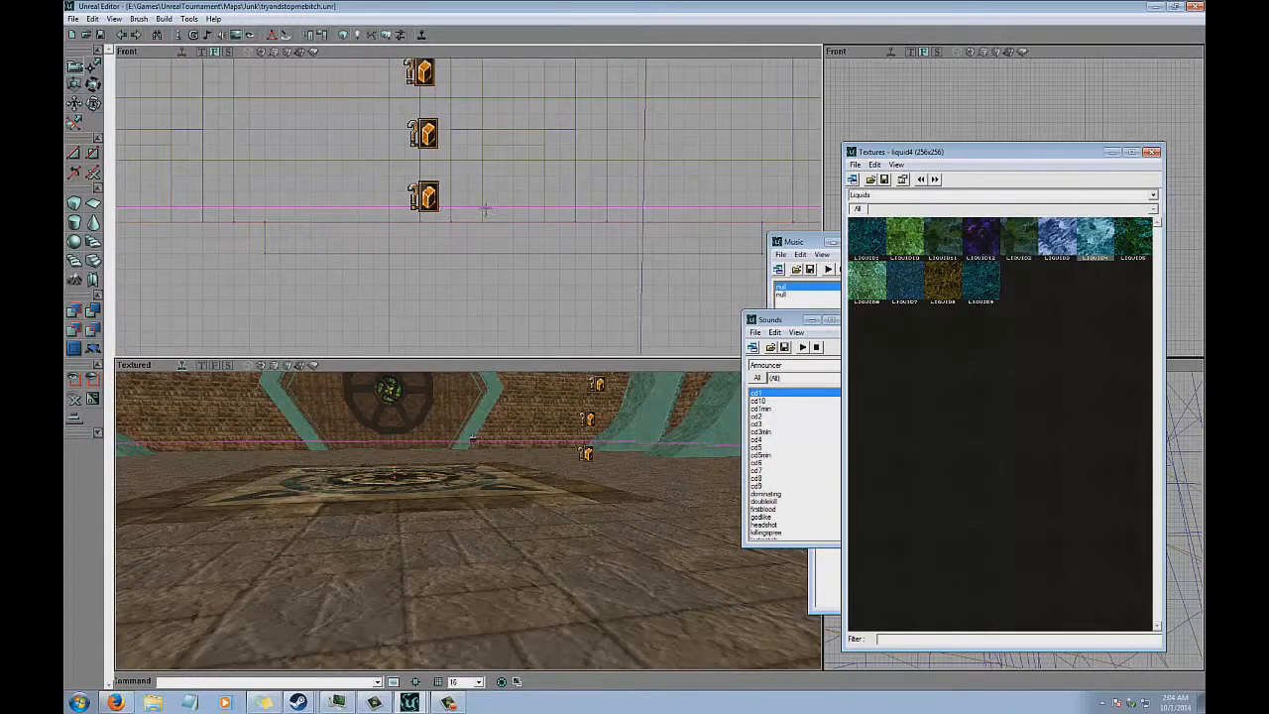
Set the selected water mover to keyframe Key 1.
scroll(468, 206, down, 3)
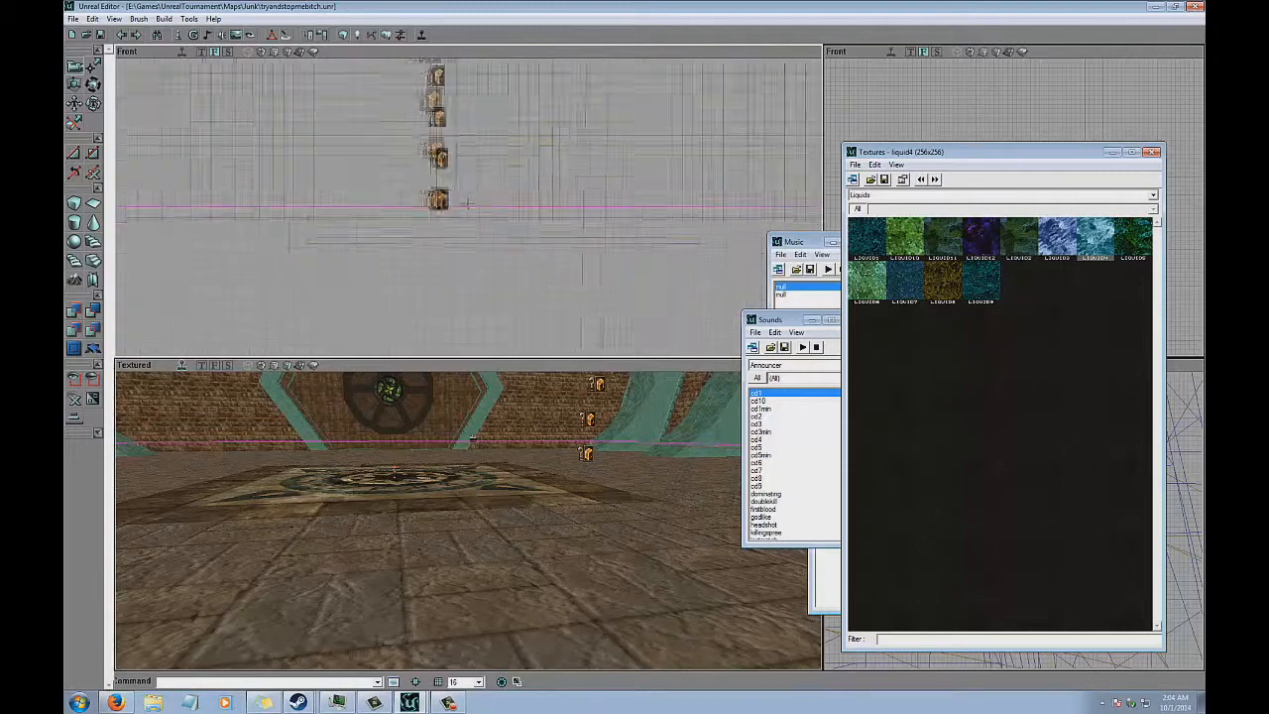
drag(468, 206, 446, 257)
scroll(468, 207, up, 1)
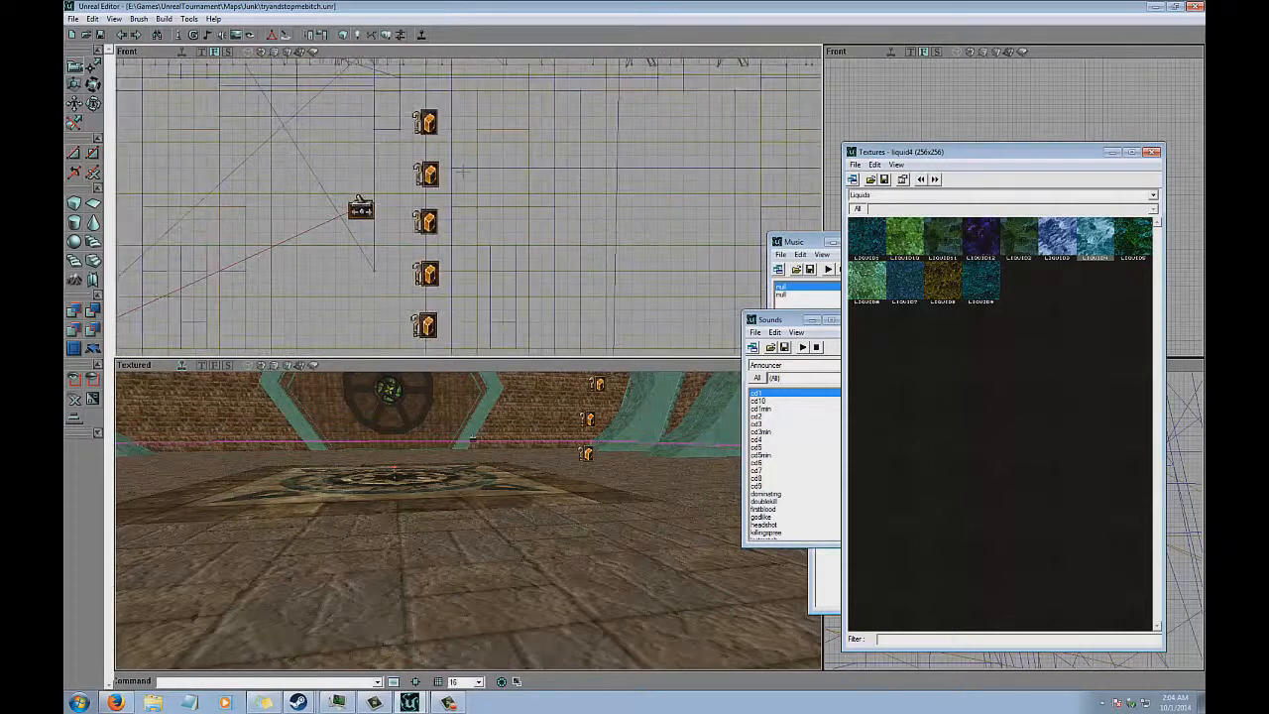
drag(454, 162, 456, 137)
drag(440, 470, 359, 493)
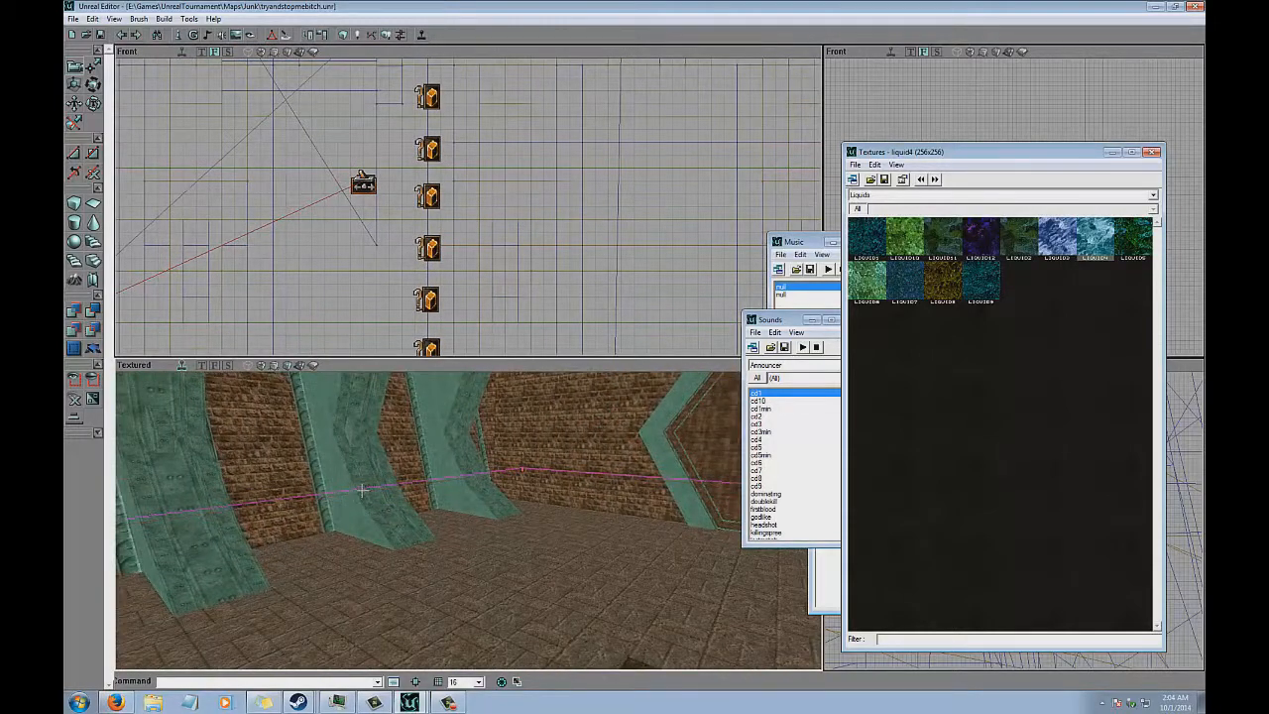
right_click(366, 488)
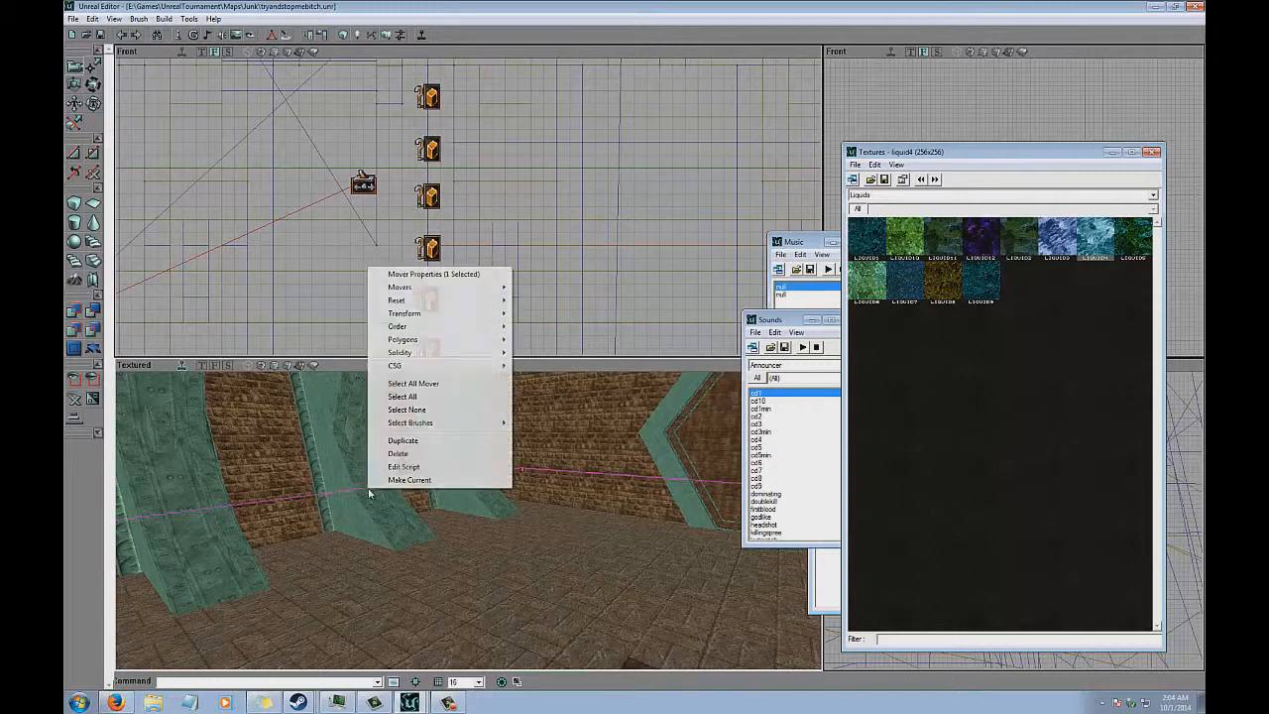
mouse_move(437, 286)
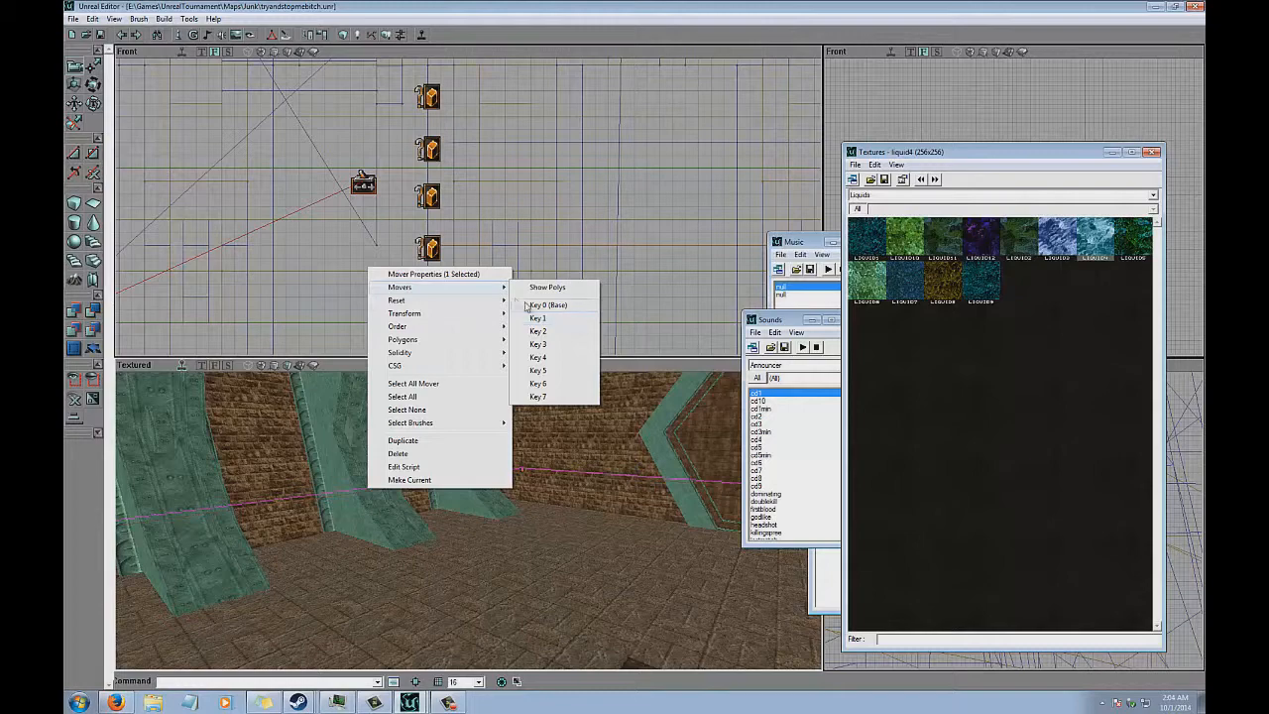
click(562, 320)
Raise the water mover straight up to just below the room's ceiling as its Key 1 position.
mouse_move(468, 193)
mouse_down()
mouse_move(468, 209)
mouse_move(469, 182)
mouse_up()
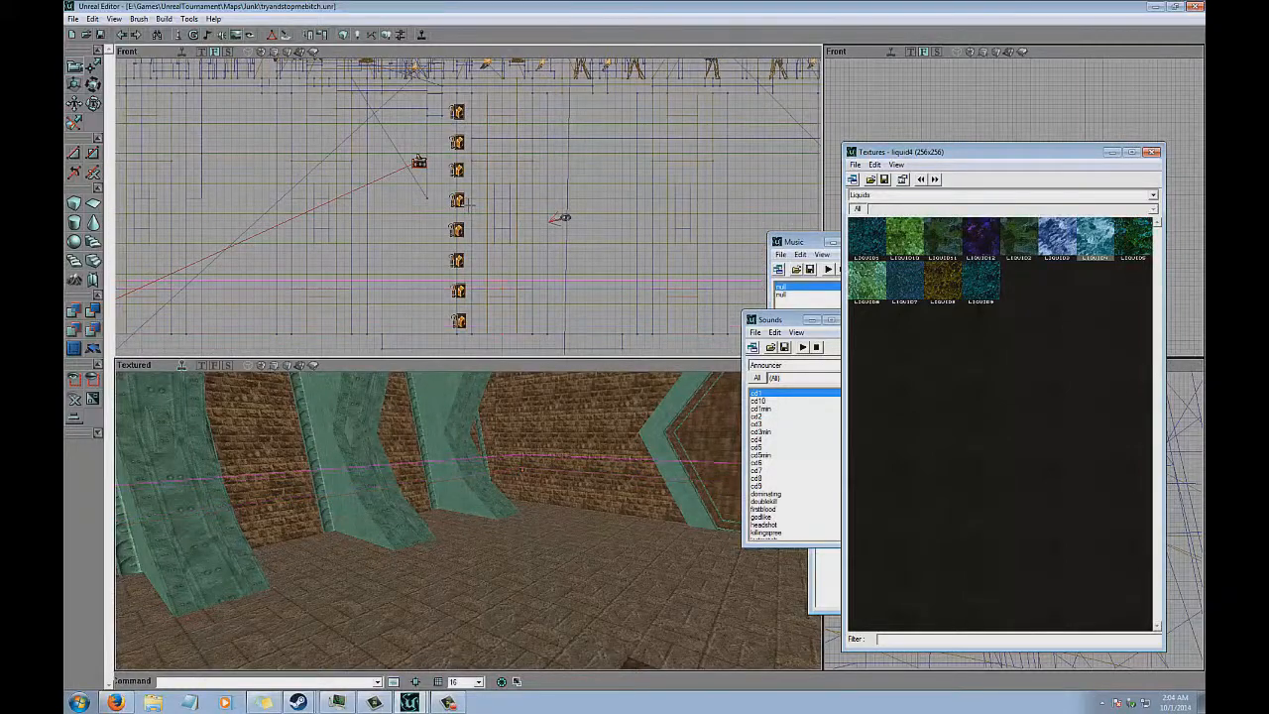
drag(499, 468, 469, 521)
drag(470, 201, 470, 176)
drag(469, 525, 469, 518)
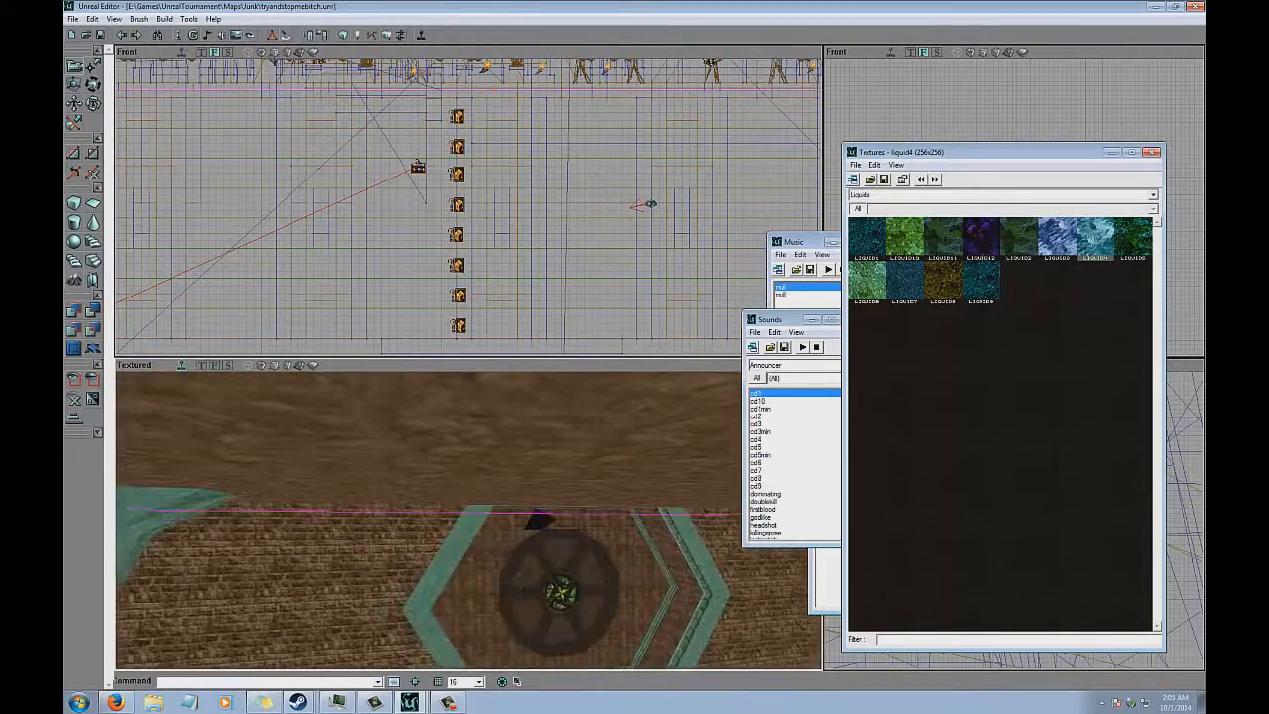
scroll(467, 207, up, 4)
ctrl+drag(467, 207, 467, 220)
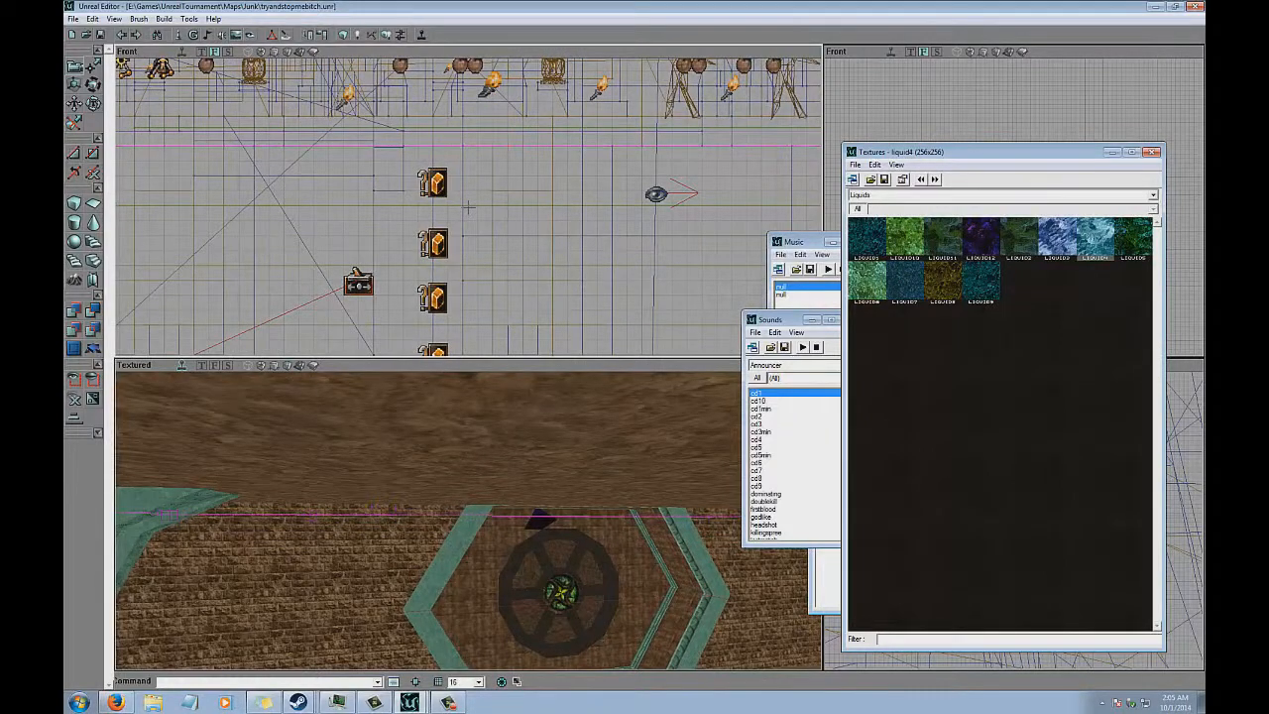
drag(469, 518, 469, 520)
drag(567, 265, 591, 276)
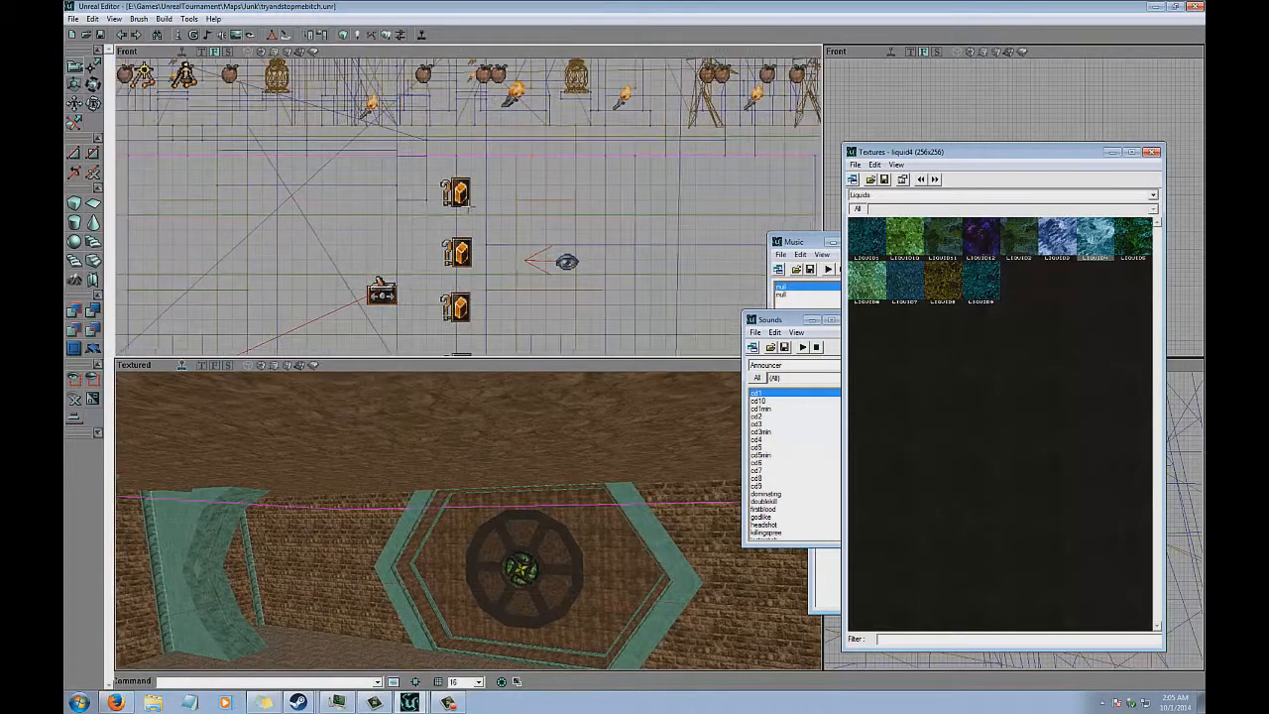
mouse_move(467, 206)
mouse_down()
mouse_move(420, 262)
mouse_move(468, 207)
mouse_up()
Display the 3D viewport in Zone/Portal mode and return the water mover to Key 0 (Base).
drag(442, 406, 468, 521)
click(252, 367)
drag(385, 207, 468, 207)
right_click(432, 204)
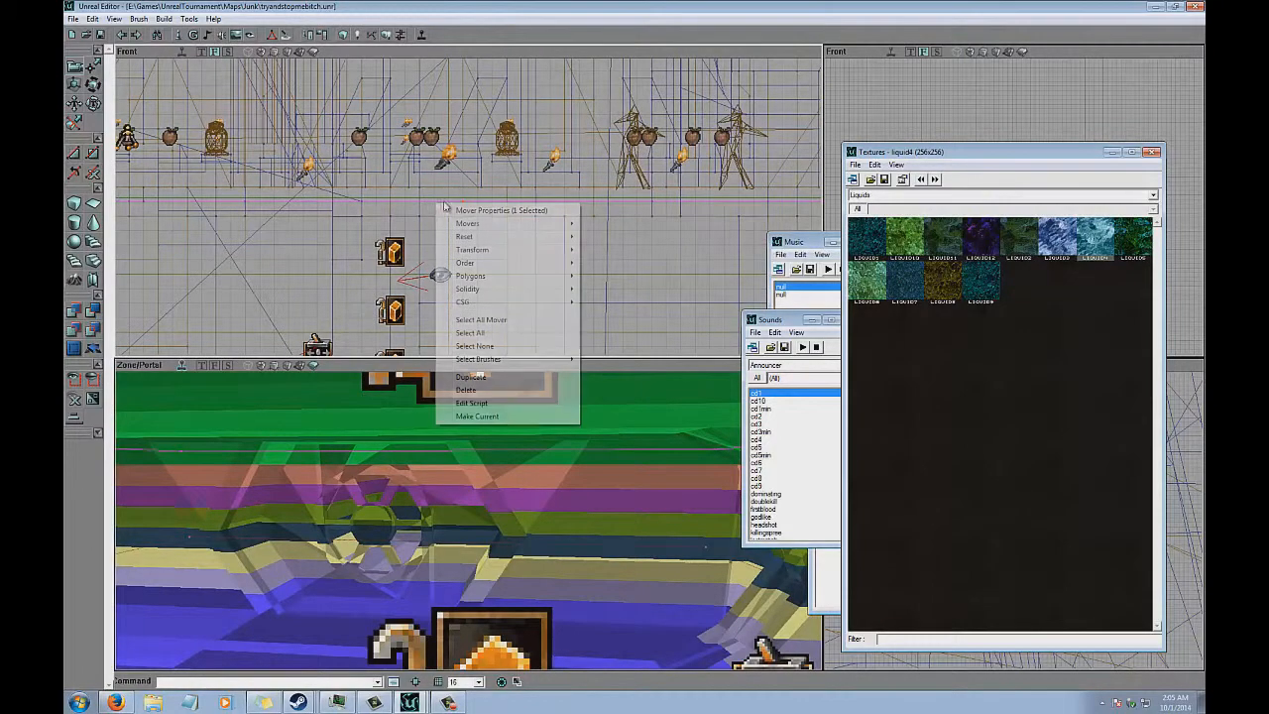
mouse_move(543, 226)
click(642, 247)
Open the water mover's properties and go to the MoveTime value in its Mover settings.
drag(468, 498, 486, 534)
drag(390, 338, 431, 306)
double_click(451, 298)
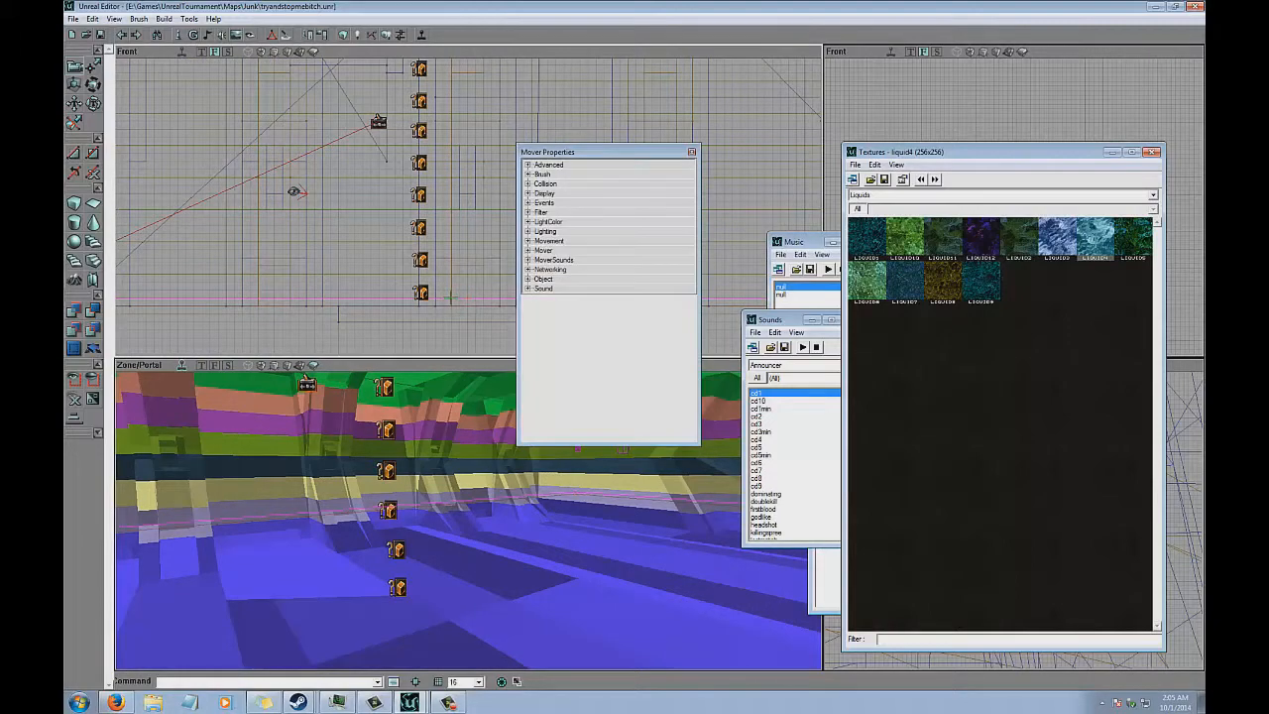
click(544, 251)
click(632, 398)
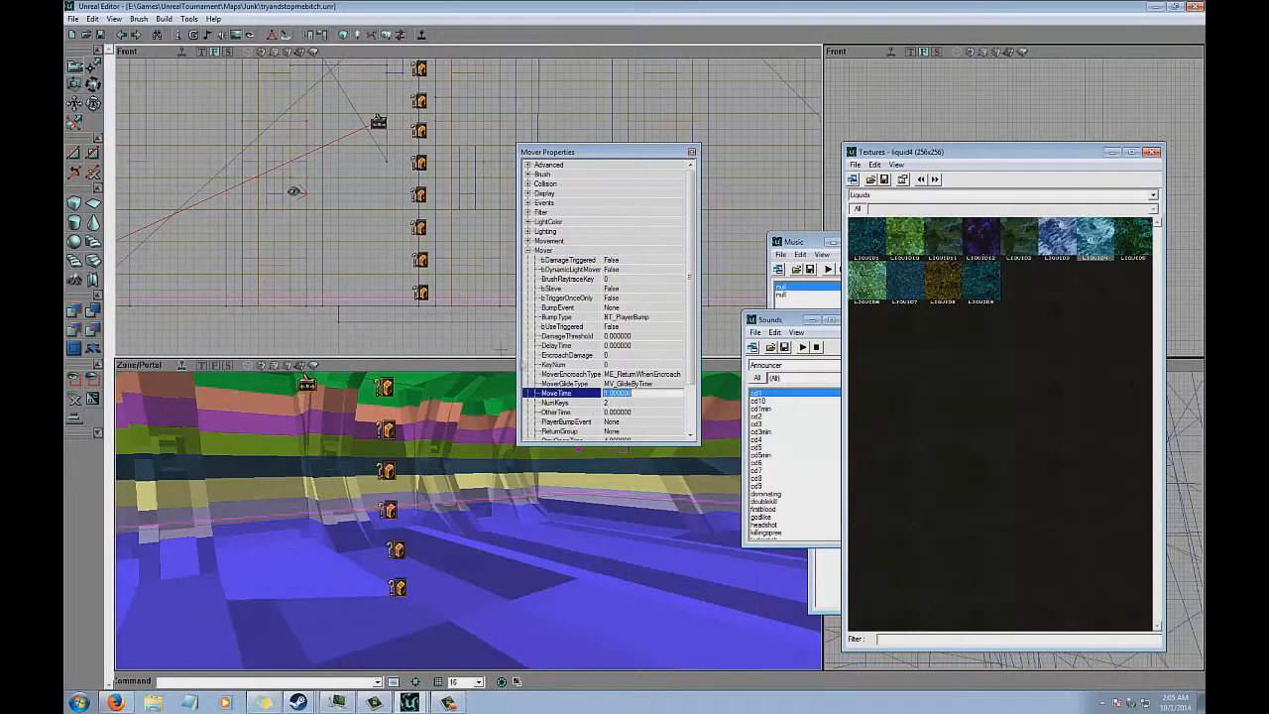
drag(470, 510, 340, 453)
click(629, 393)
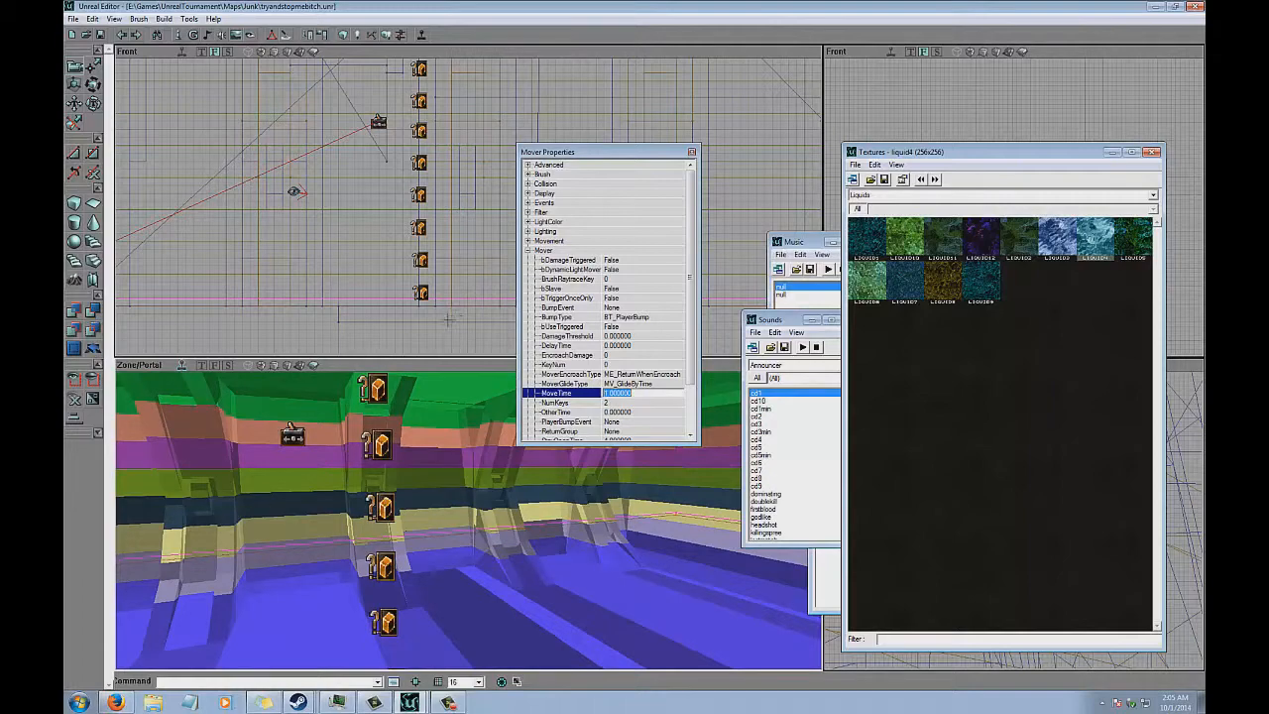
Open the Dispatcher's properties and review its OutDelays and OutEvents entries.
drag(402, 331, 418, 383)
drag(403, 208, 385, 260)
click(402, 198)
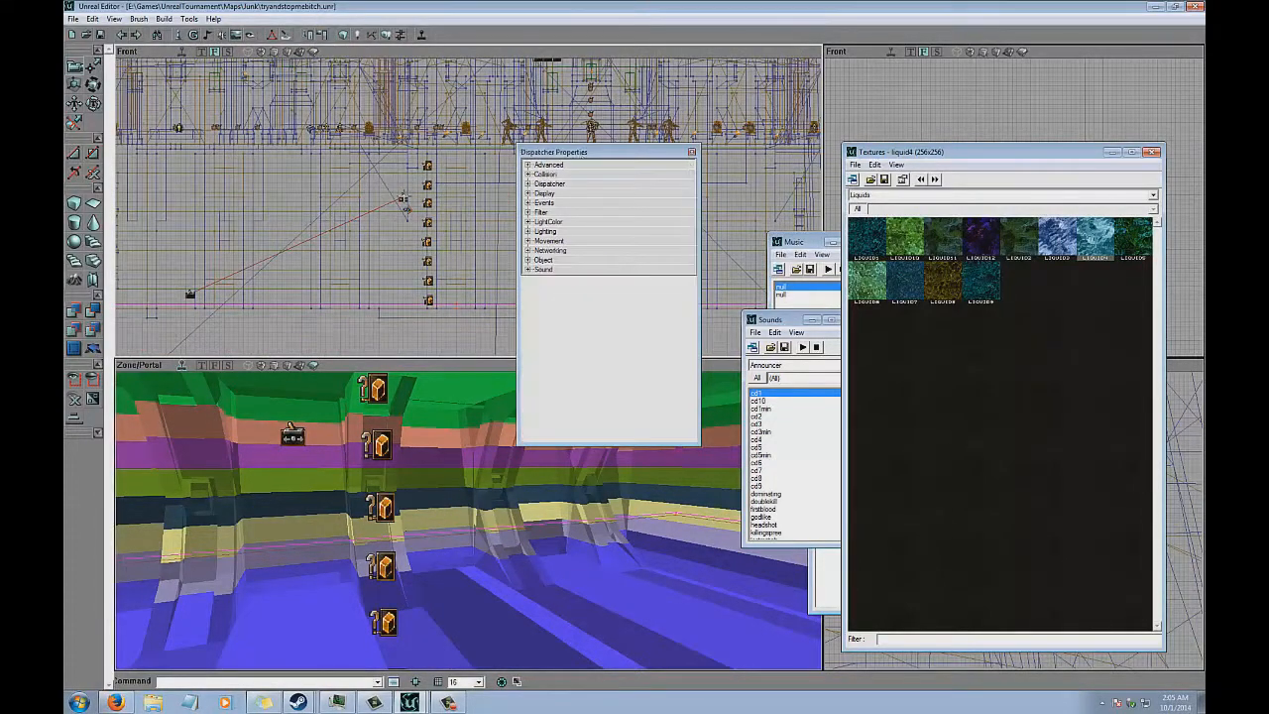
click(579, 174)
double_click(574, 184)
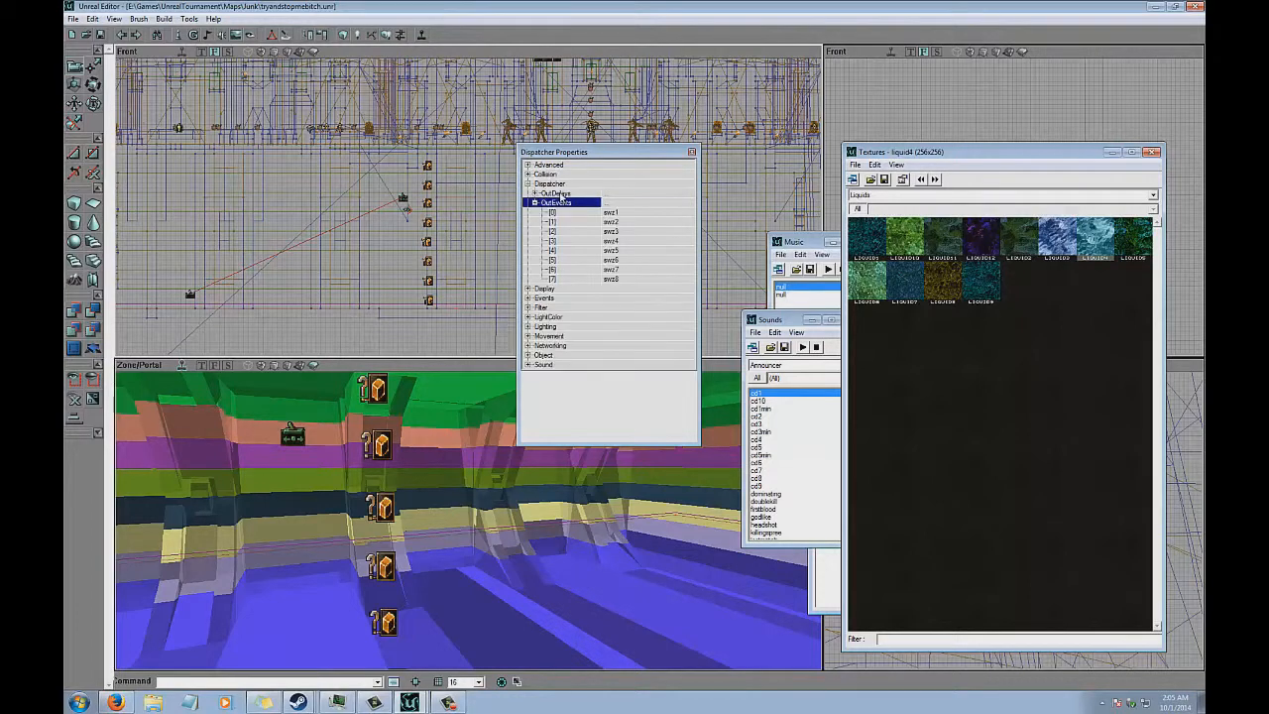
double_click(558, 203)
double_click(560, 193)
click(620, 259)
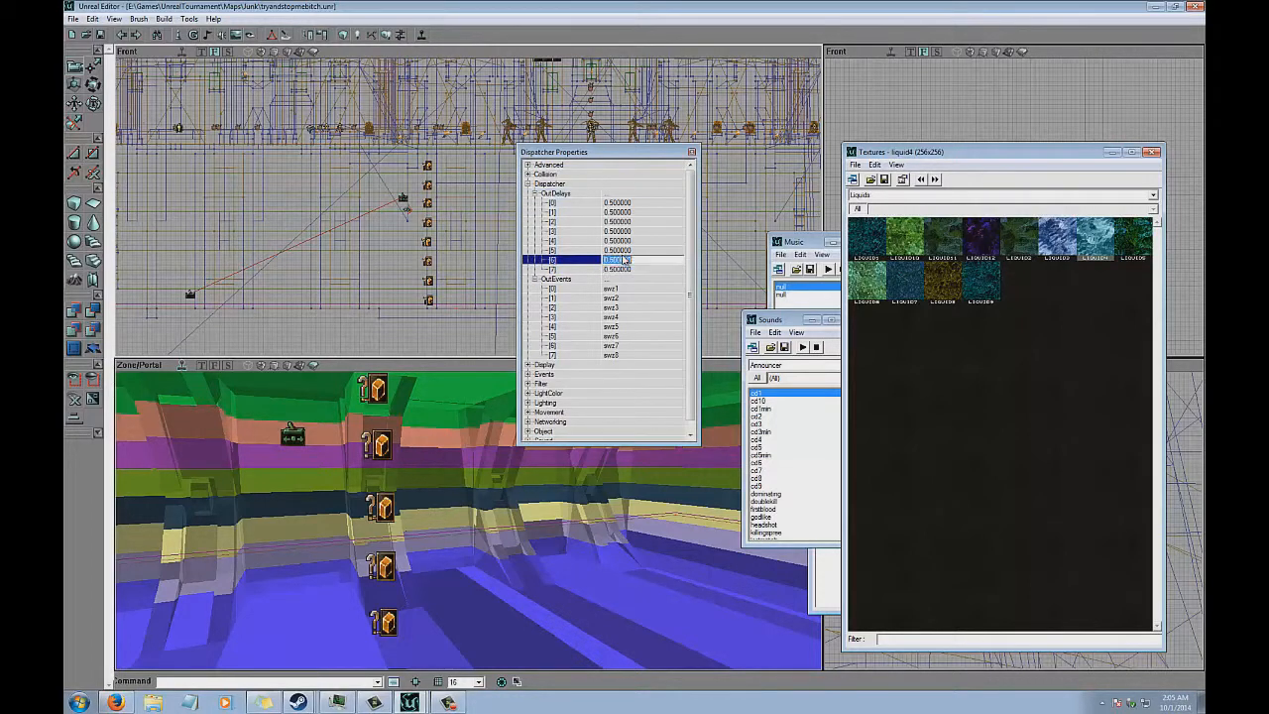
click(620, 242)
click(627, 231)
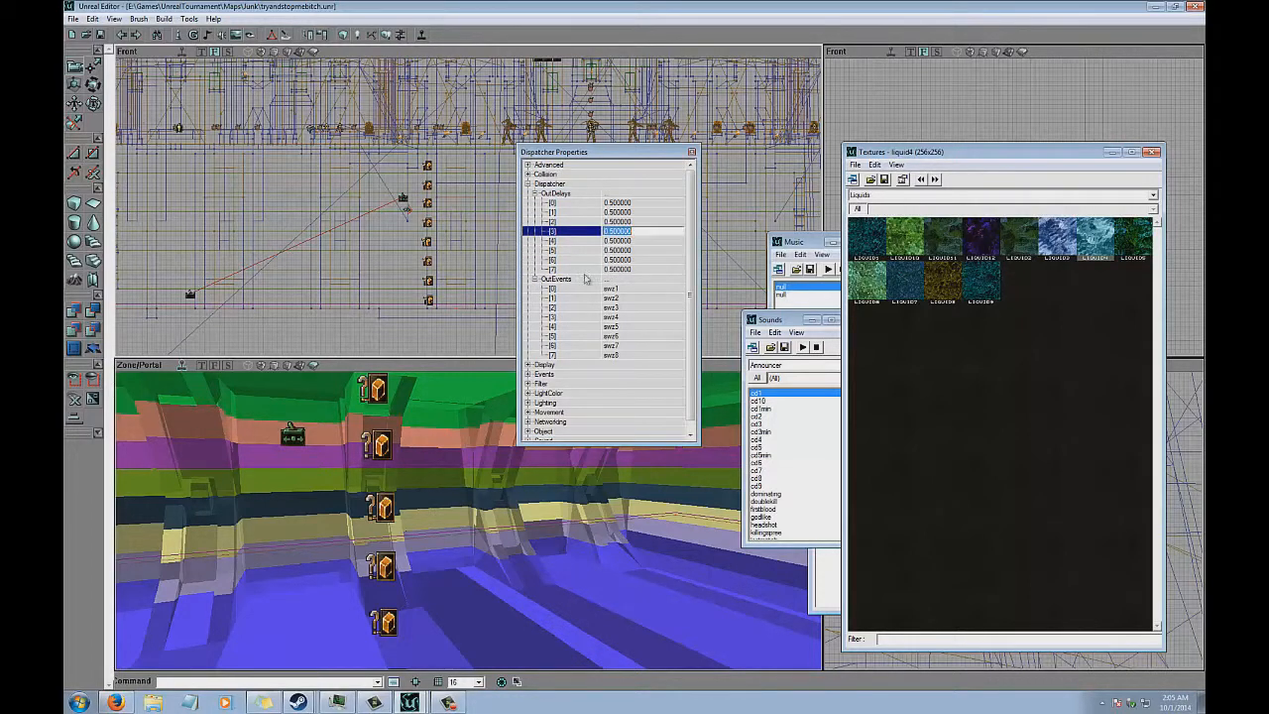
Check the water mover's MoveTime and NumKeys among its Mover settings, close its properties and save the map.
click(453, 309)
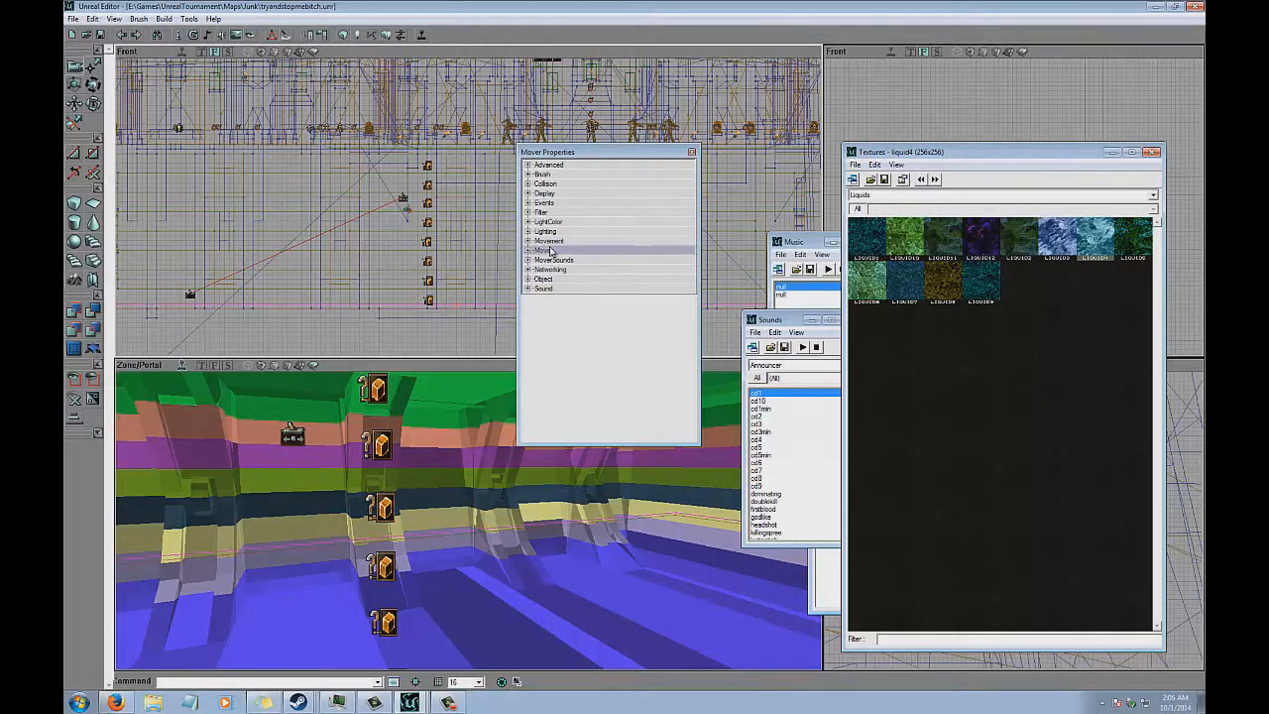
double_click(544, 250)
click(614, 394)
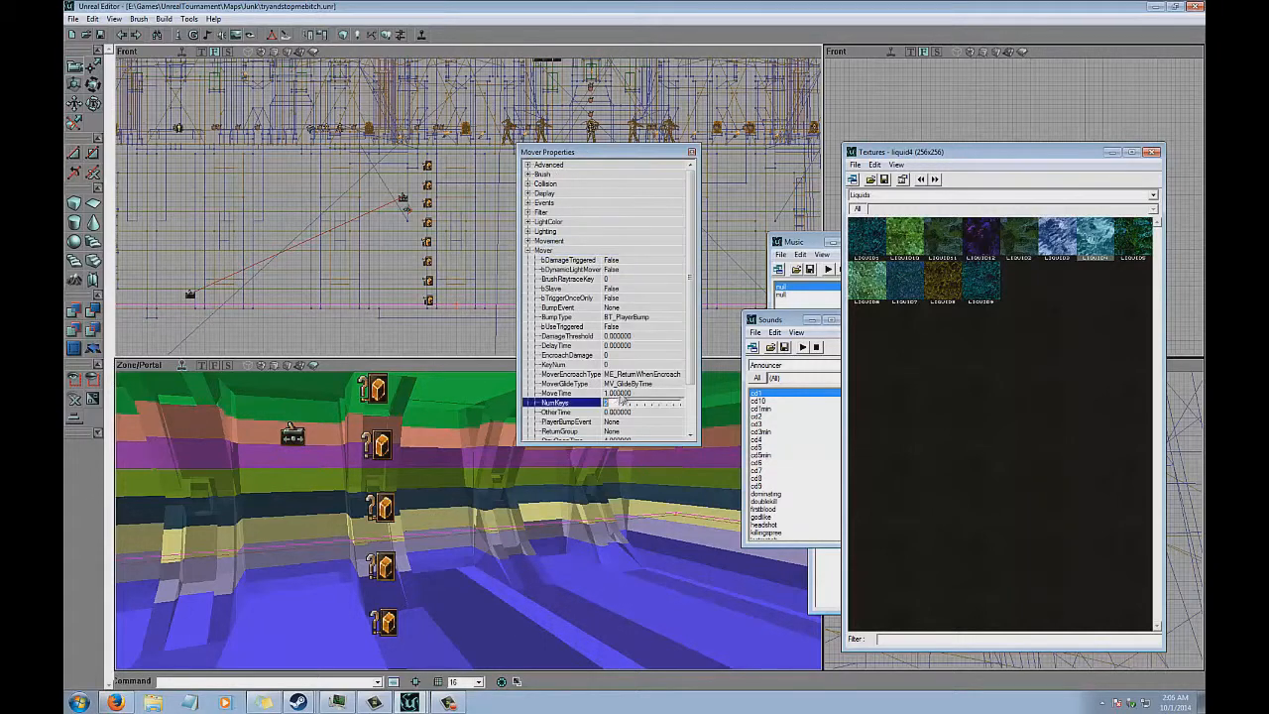
click(629, 318)
click(692, 152)
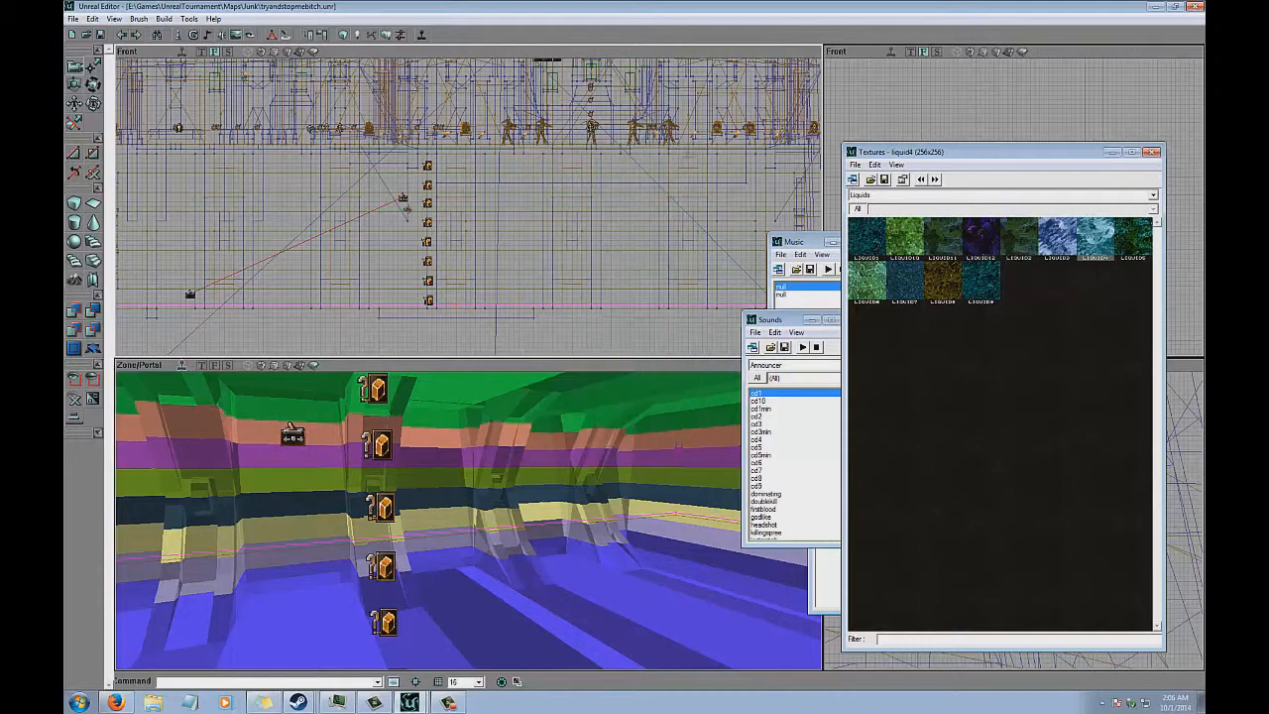
click(101, 34)
Look up the Trigger's Event name and set the water mover's Tag to the same name, sewageWaterZone.
double_click(283, 303)
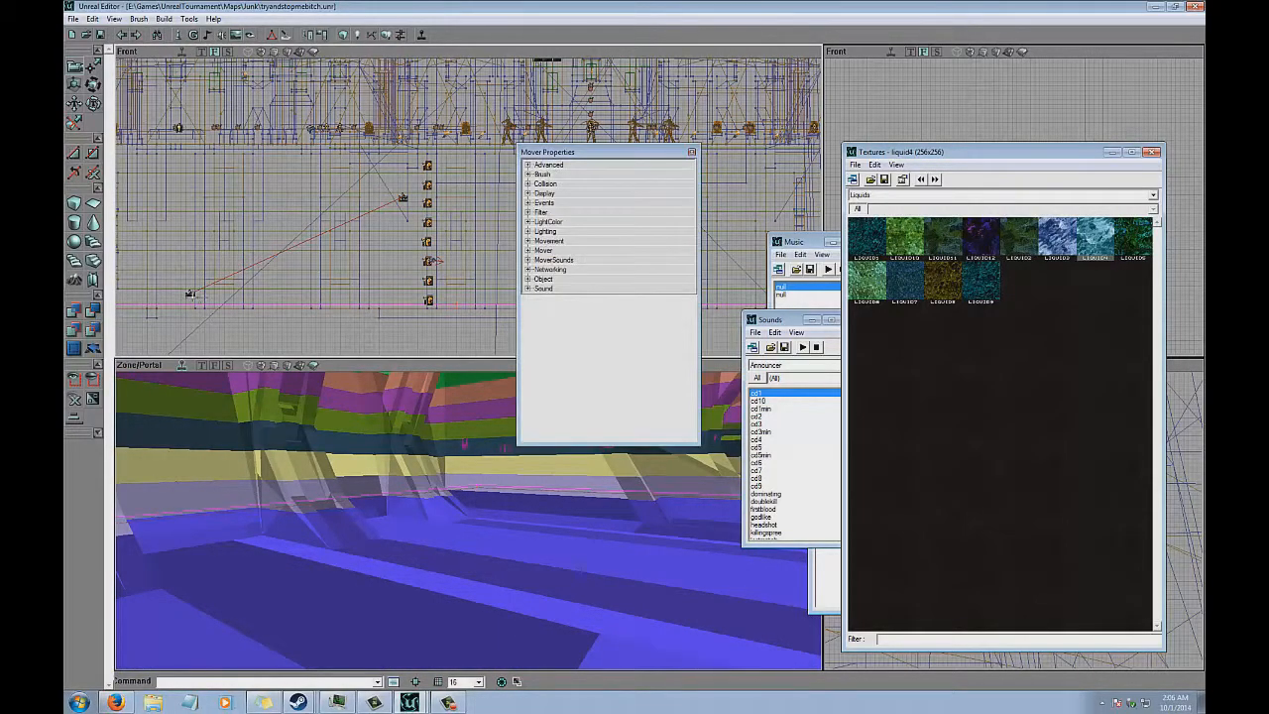
click(189, 293)
click(543, 193)
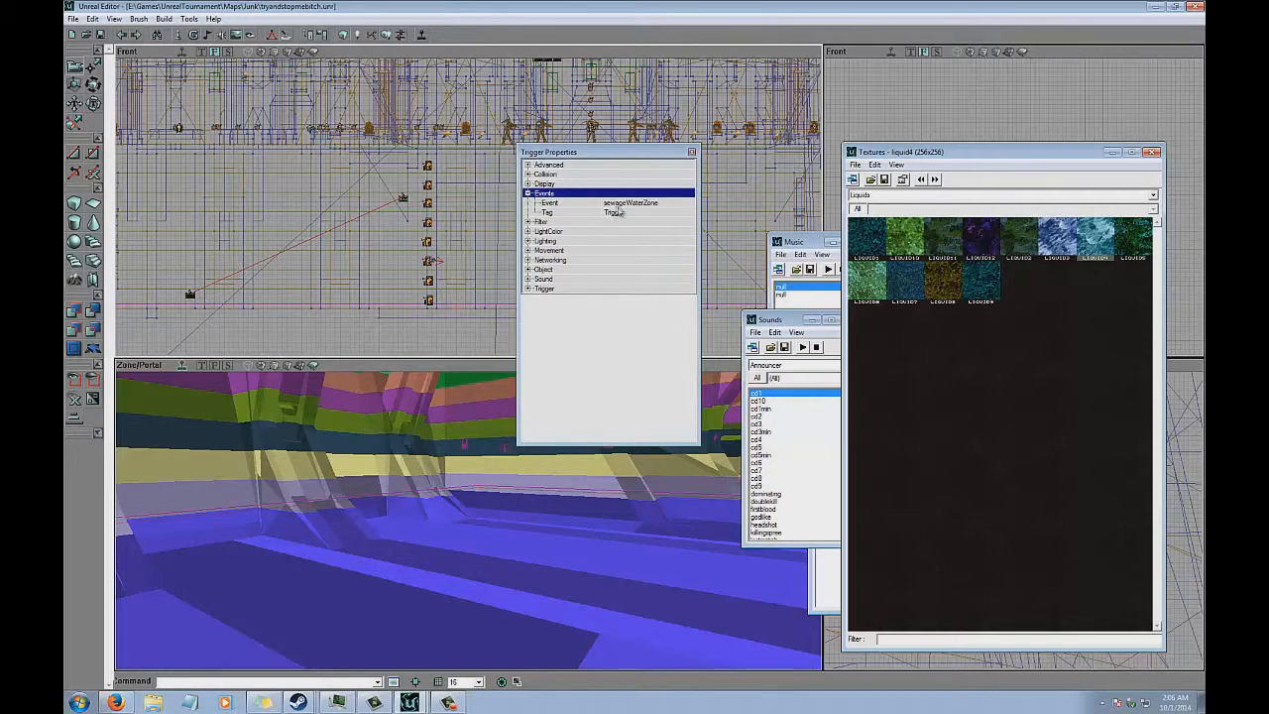
click(615, 203)
scroll(411, 304, up, 5)
drag(413, 307, 729, 259)
click(422, 275)
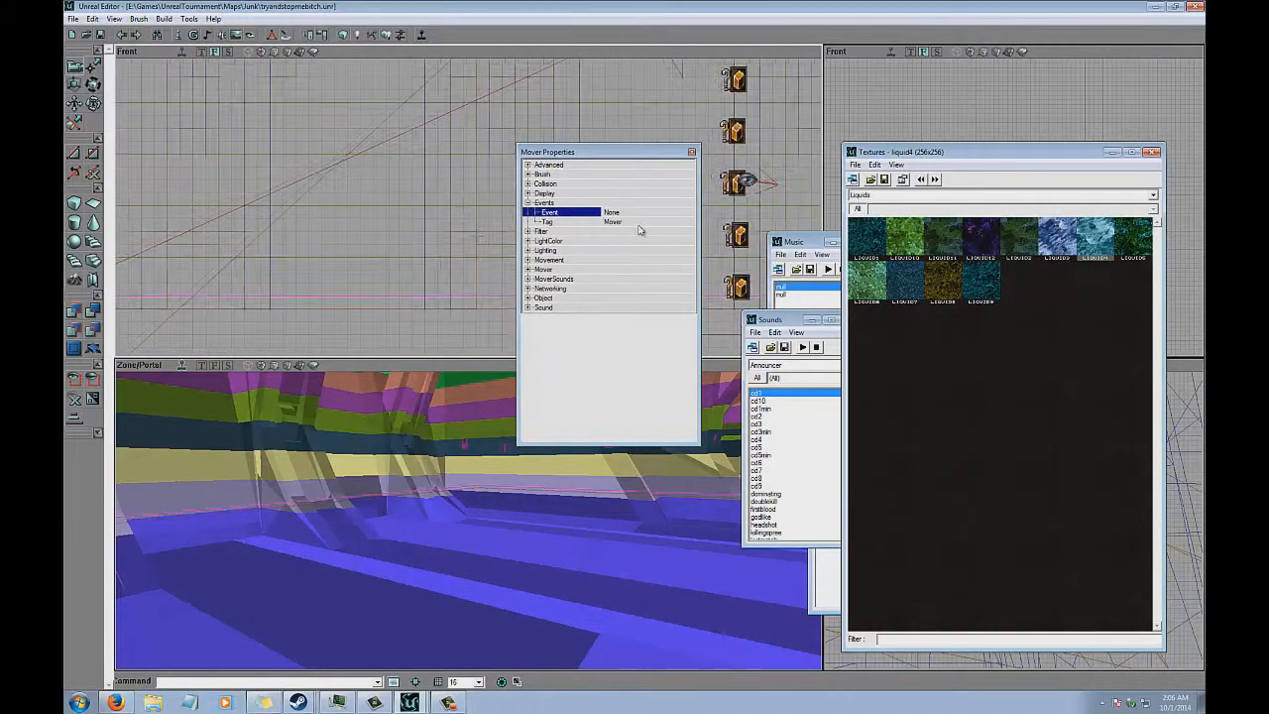
scroll(641, 221, down, 4)
click(641, 222)
text(SewageWaterZone)
click(555, 203)
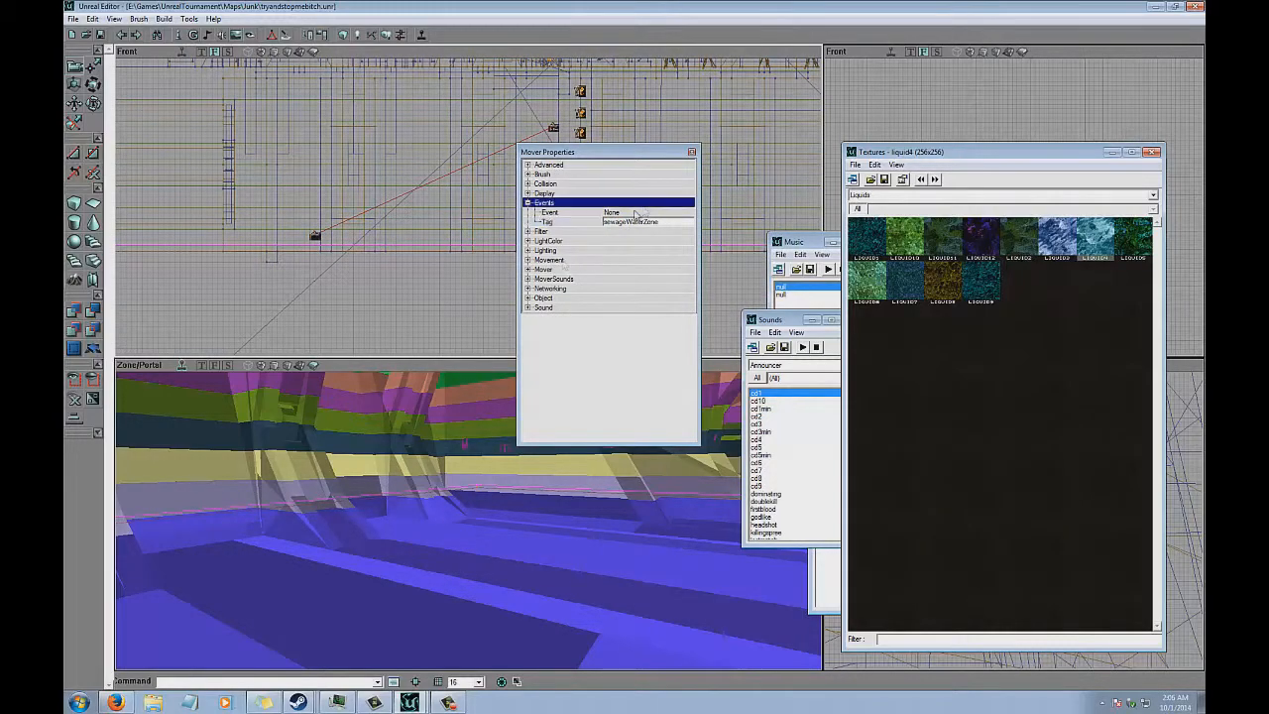
Open the Dispatcher's properties and expand its OutDelays and OutEvents lists.
scroll(465, 206, up, 5)
drag(465, 205, 377, 281)
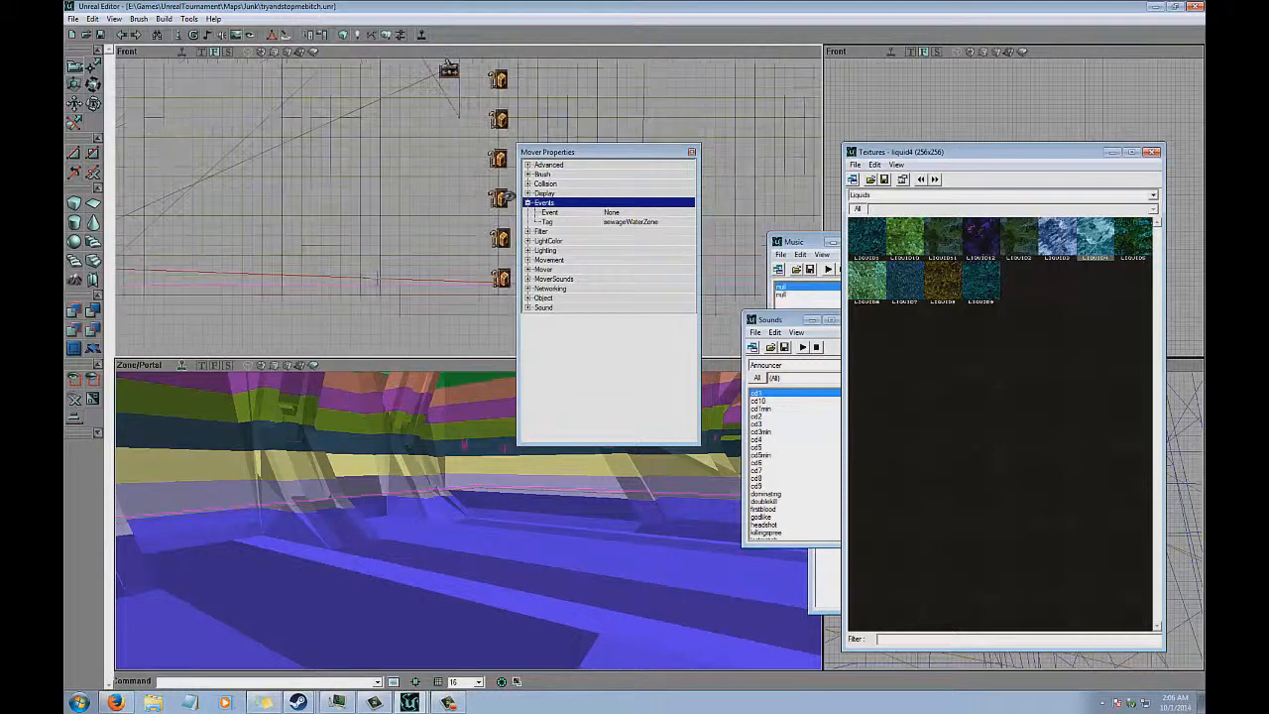
click(449, 69)
click(576, 185)
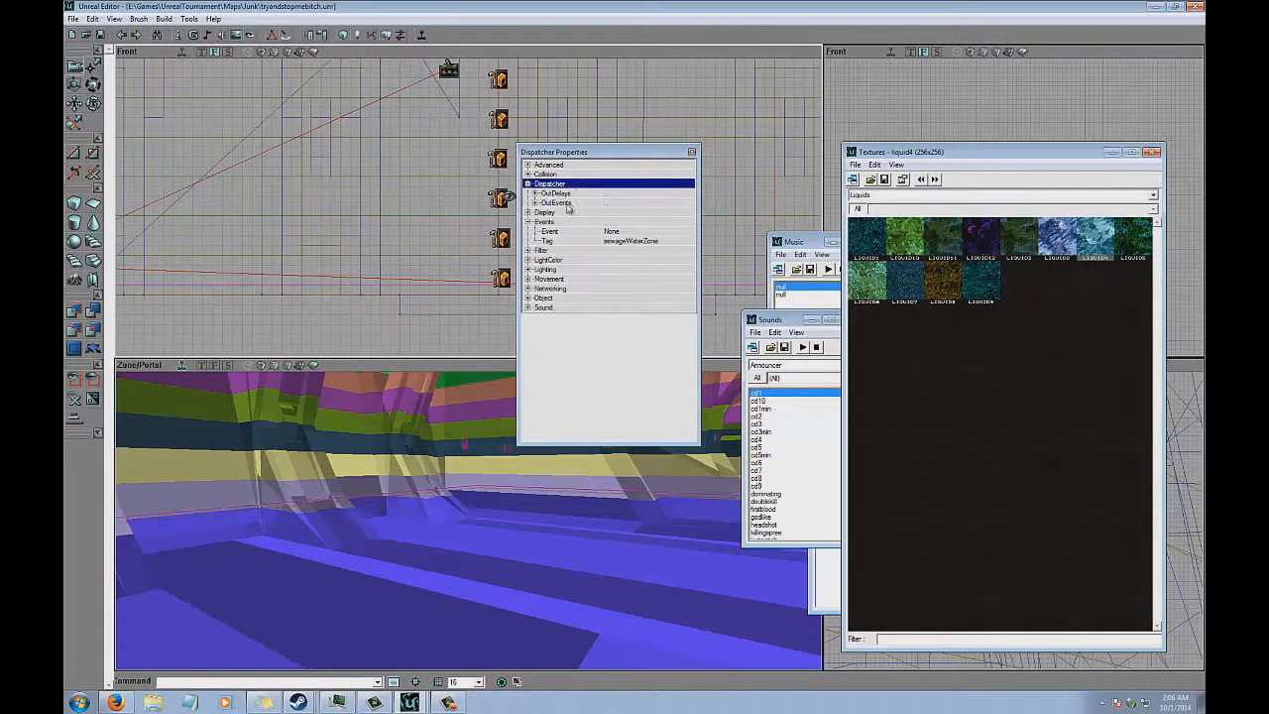
click(569, 203)
click(573, 194)
drag(466, 203, 321, 198)
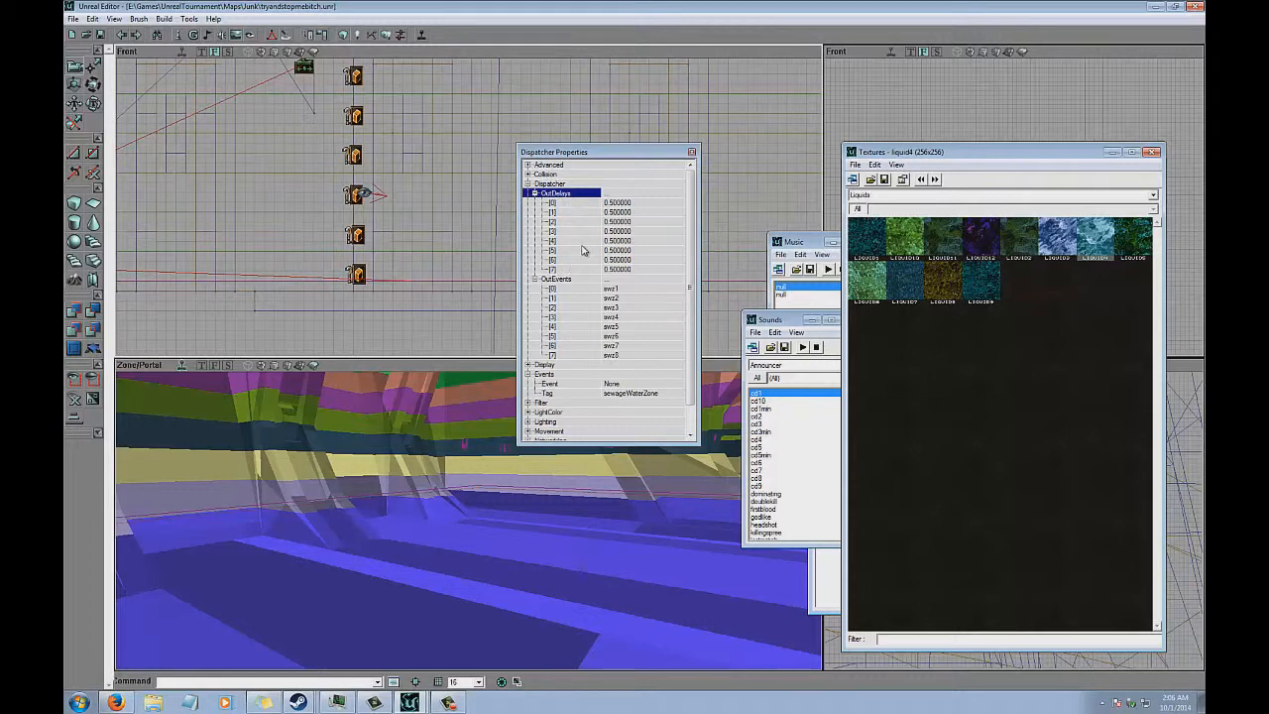
Set the Dispatcher's OutDelays [0] value to 1.
click(633, 203)
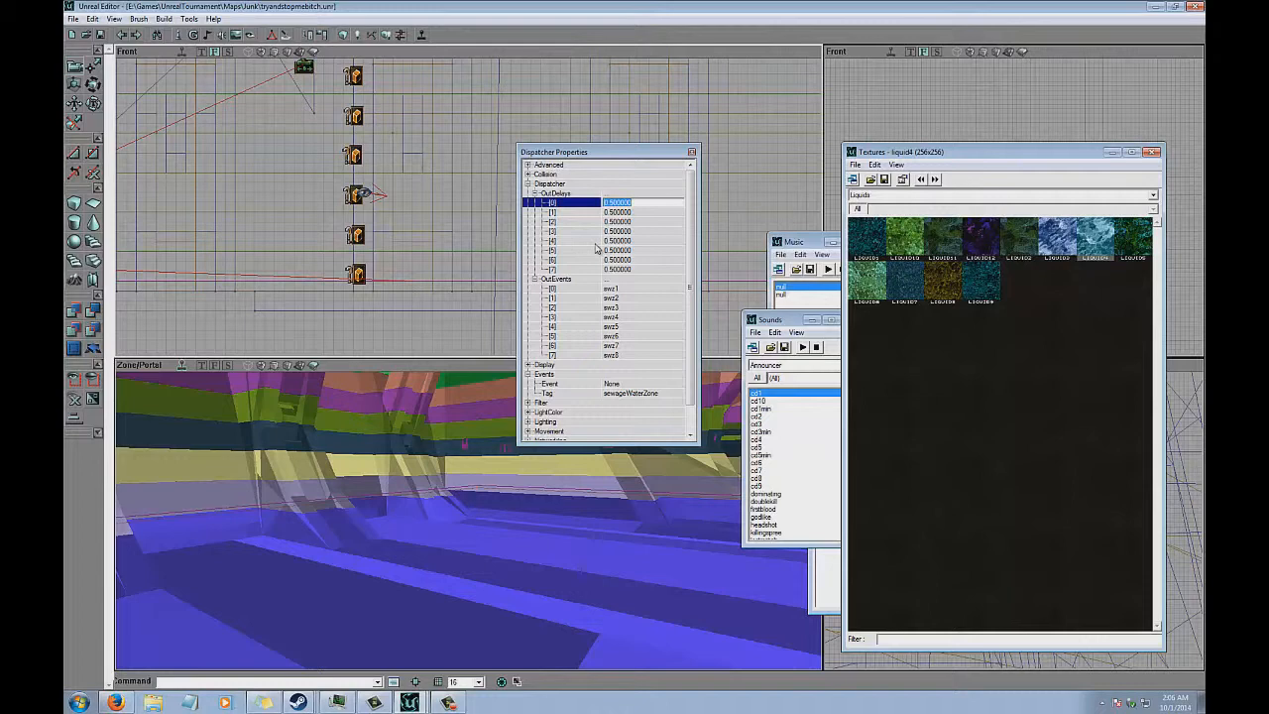
text(1)
key(Up)
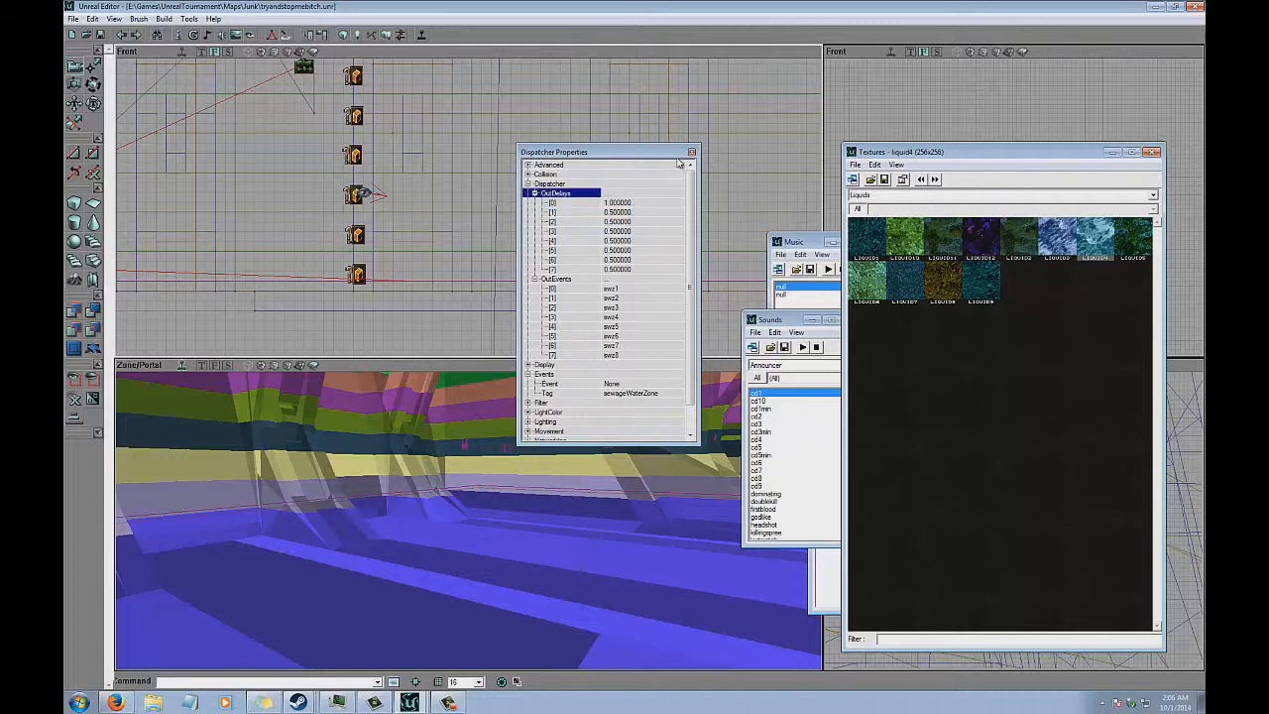
Set the Dispatcher's OutDelays [0] value to 0.75, close its properties and save the map.
click(637, 202)
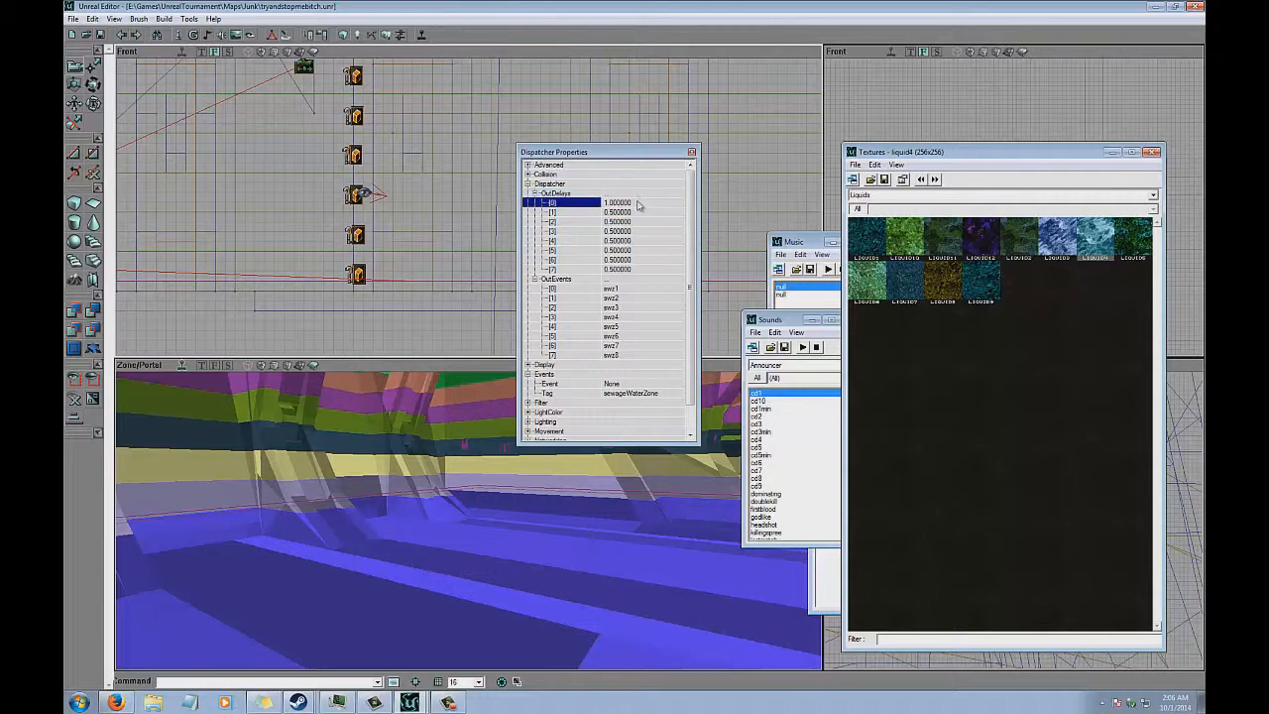
text(0.75)
key(Up)
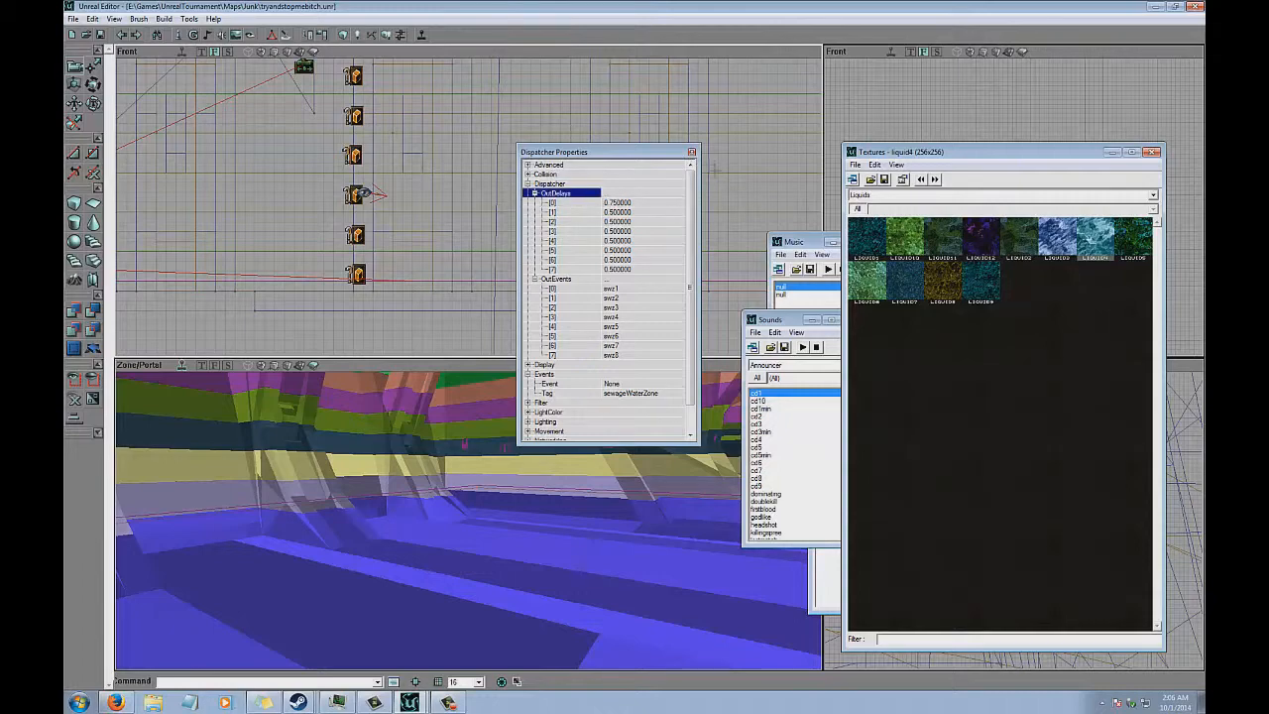
click(691, 152)
scroll(466, 198, down, 3)
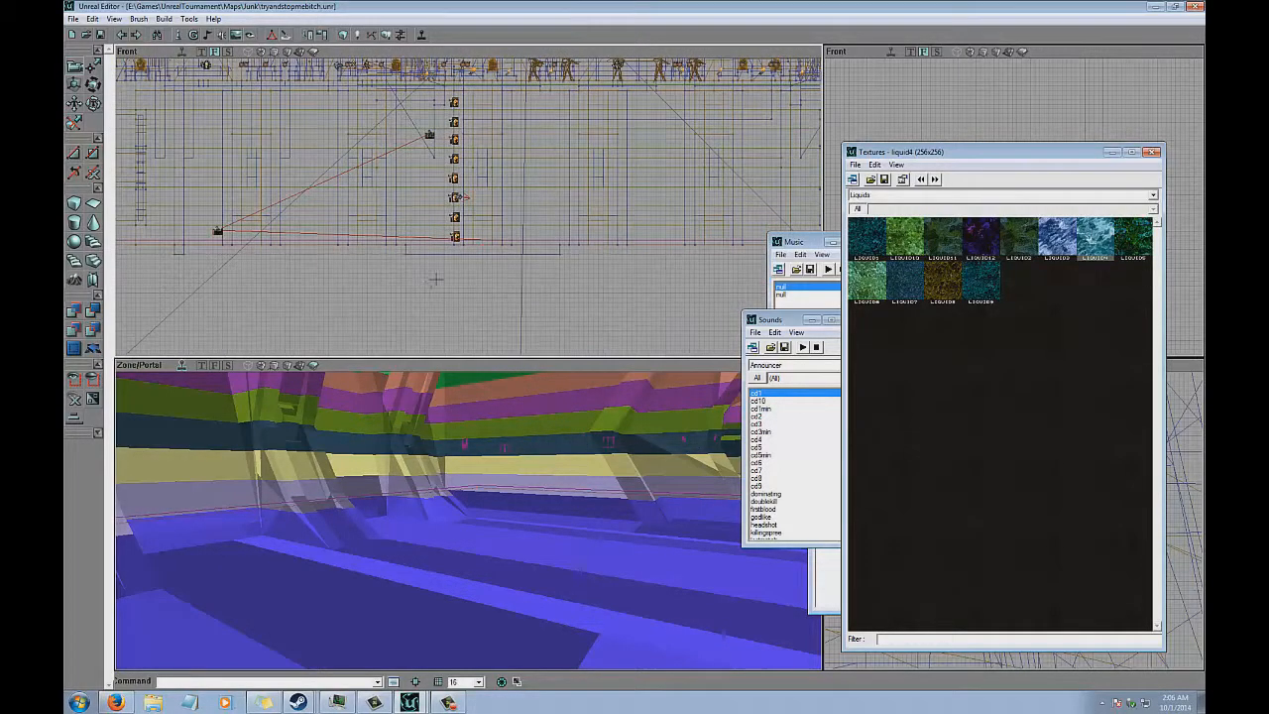
click(100, 34)
Add a PlayerStart from the NavigationPoint classes inside the flooding room and launch the map for testing.
click(178, 36)
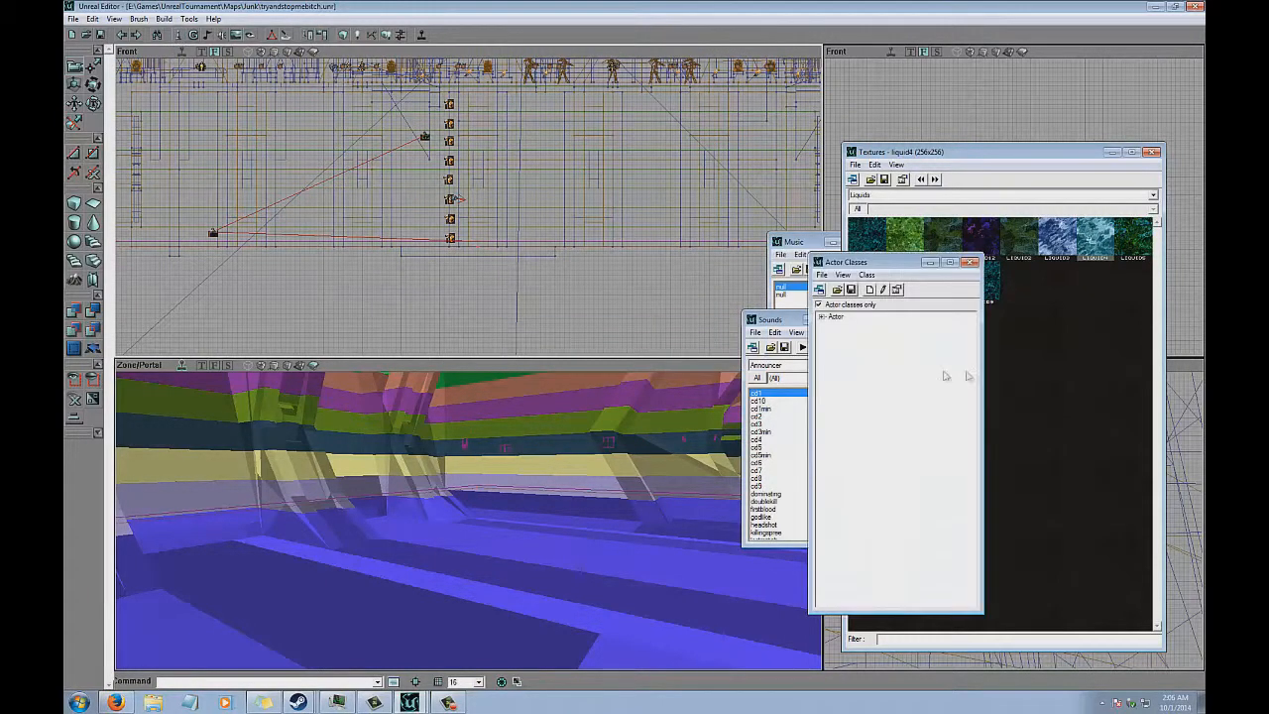
click(823, 317)
click(833, 431)
click(866, 545)
right_click(587, 426)
click(650, 455)
mouse_move(595, 471)
right_down()
mouse_move(440, 518)
mouse_move(536, 496)
mouse_move(645, 421)
mouse_move(583, 464)
right_up()
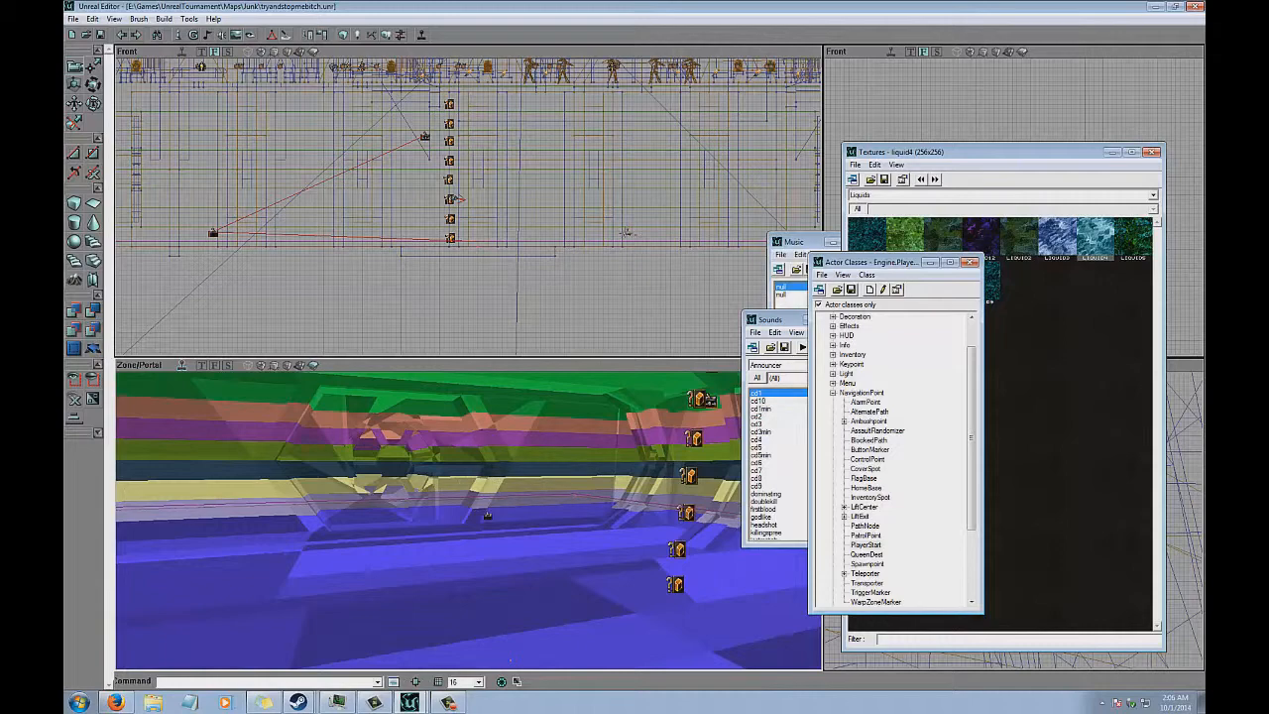
click(422, 36)
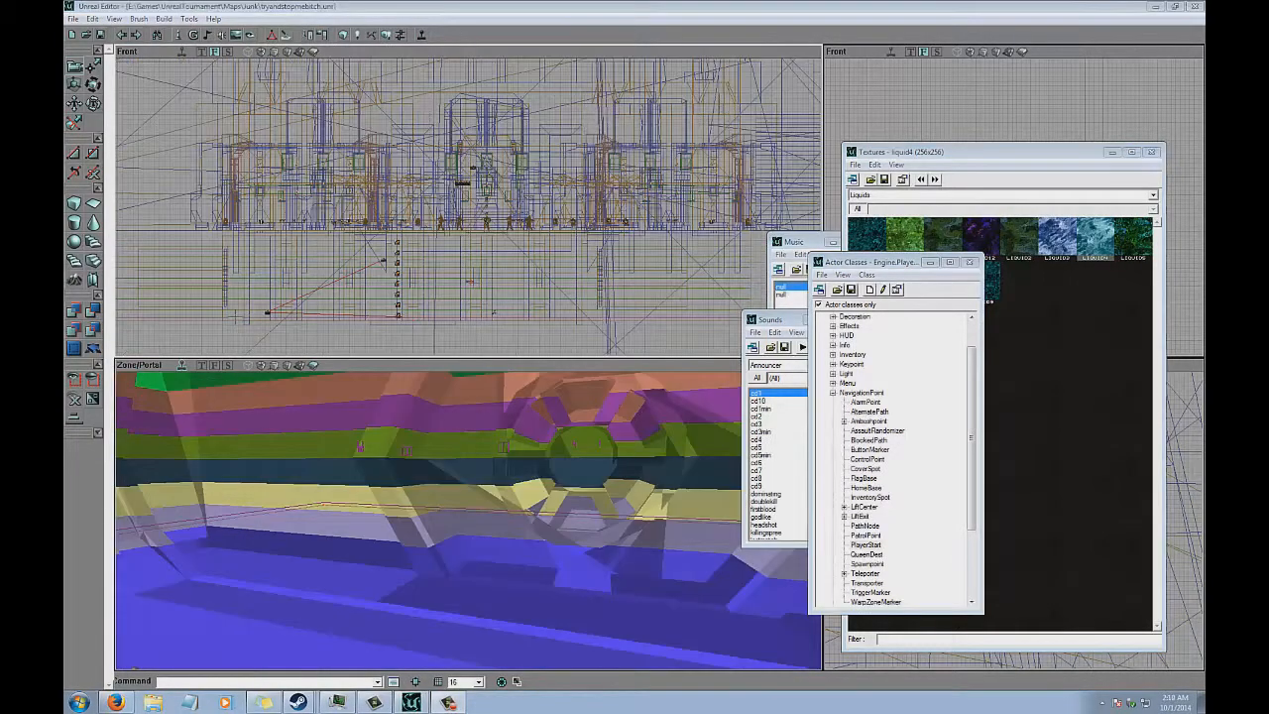
Set the water mover's InitialState to TriggerToggle in its Object properties and close them.
double_click(235, 317)
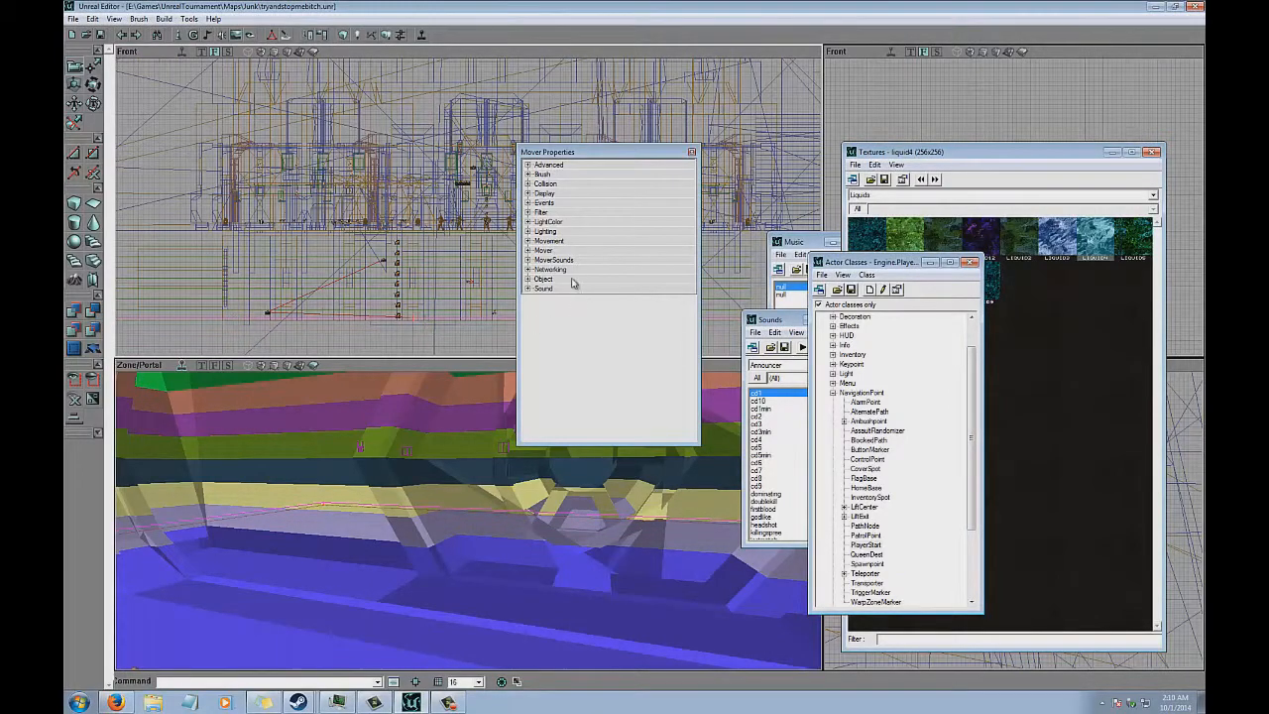
click(571, 280)
drag(502, 291, 508, 349)
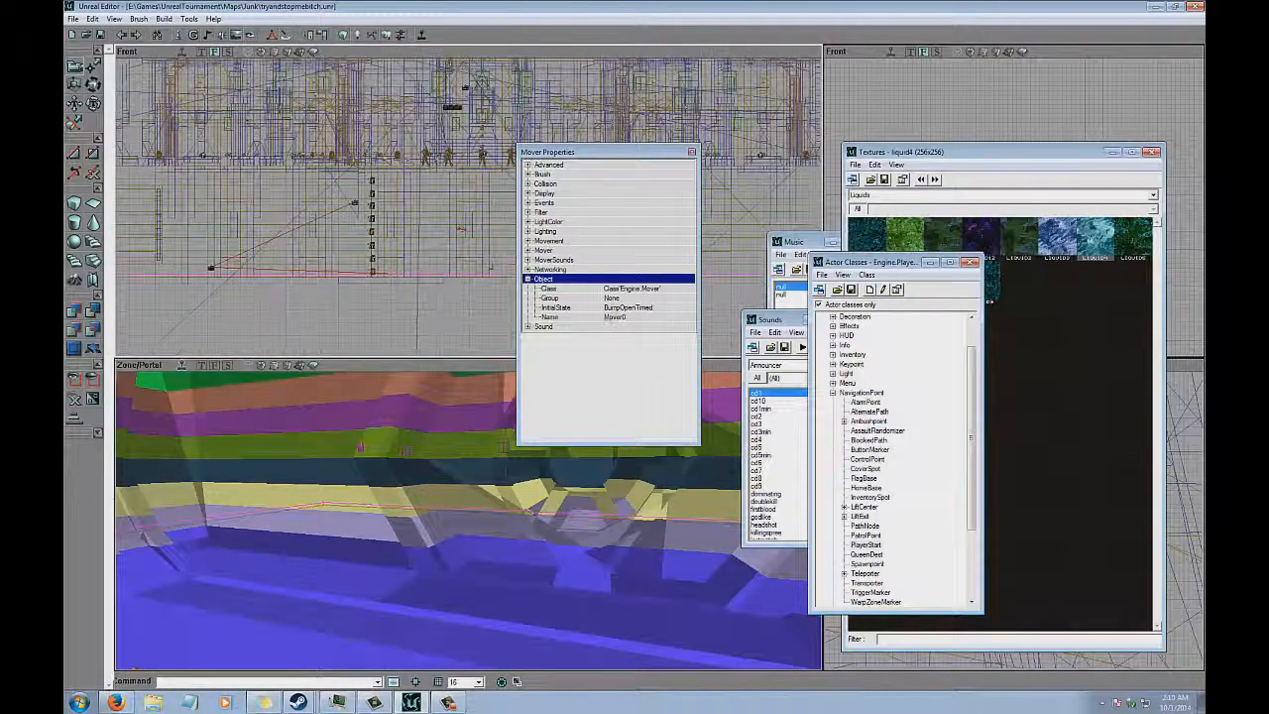
click(690, 309)
click(688, 308)
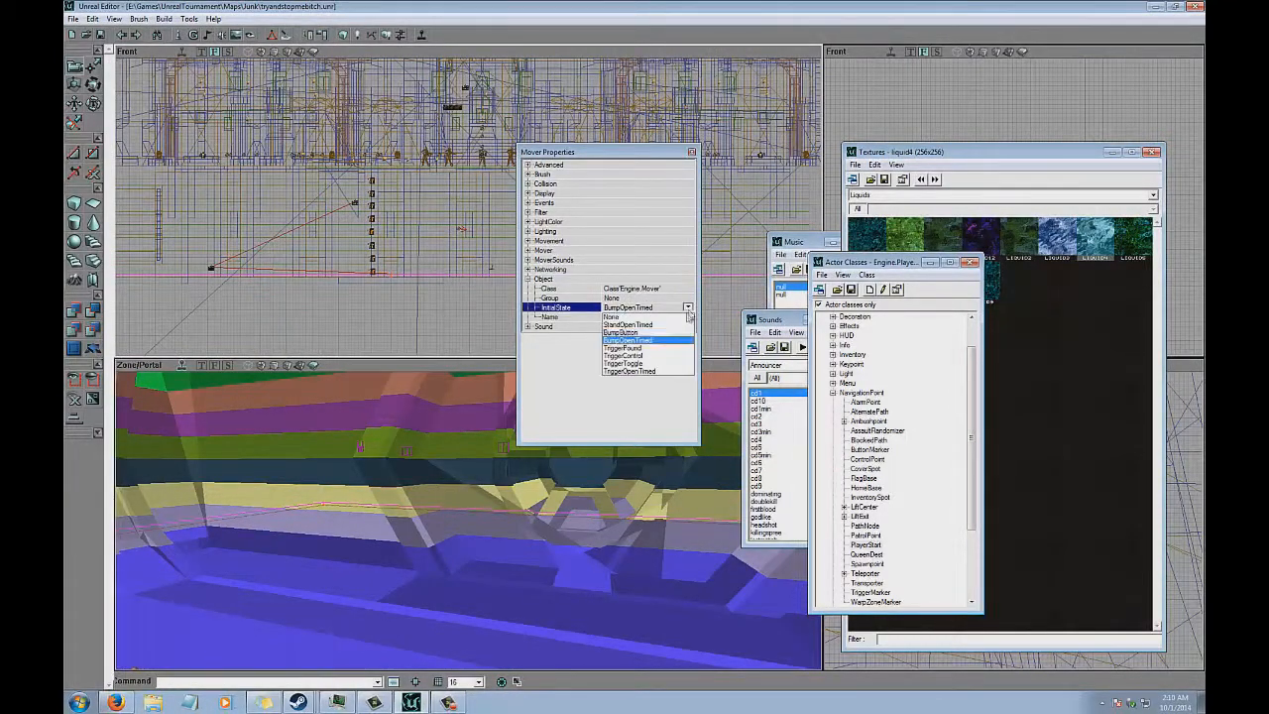
click(659, 364)
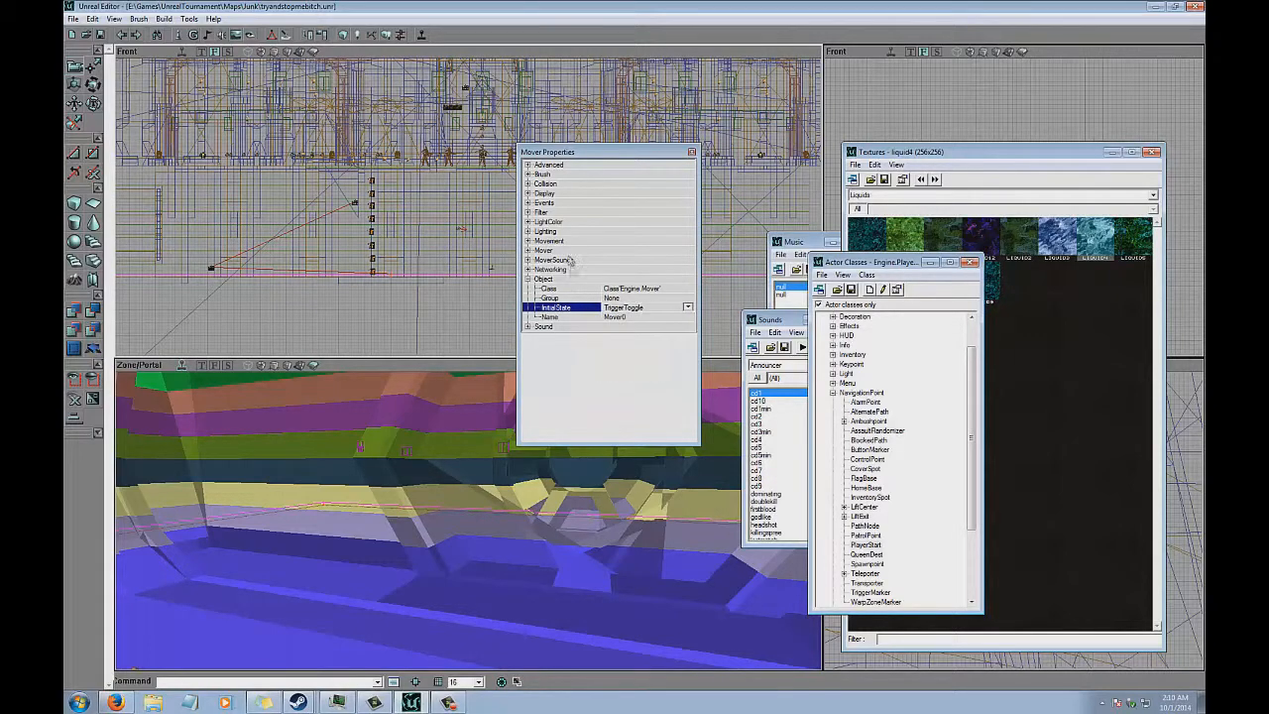
click(559, 252)
click(566, 250)
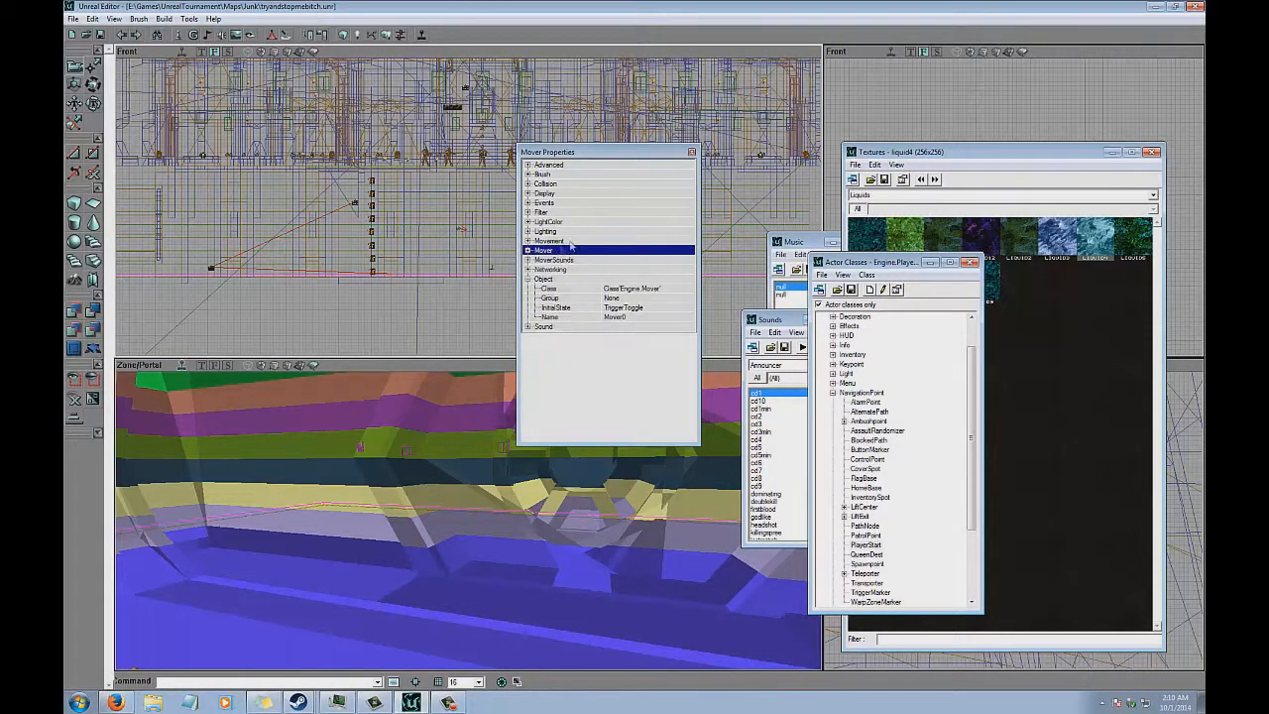
click(693, 153)
Play-test the map by moving through the room to check the rising water surface, and quit the game.
mouse_move(595, 218)
mouse_down()
mouse_move(600, 277)
mouse_move(595, 193)
mouse_up()
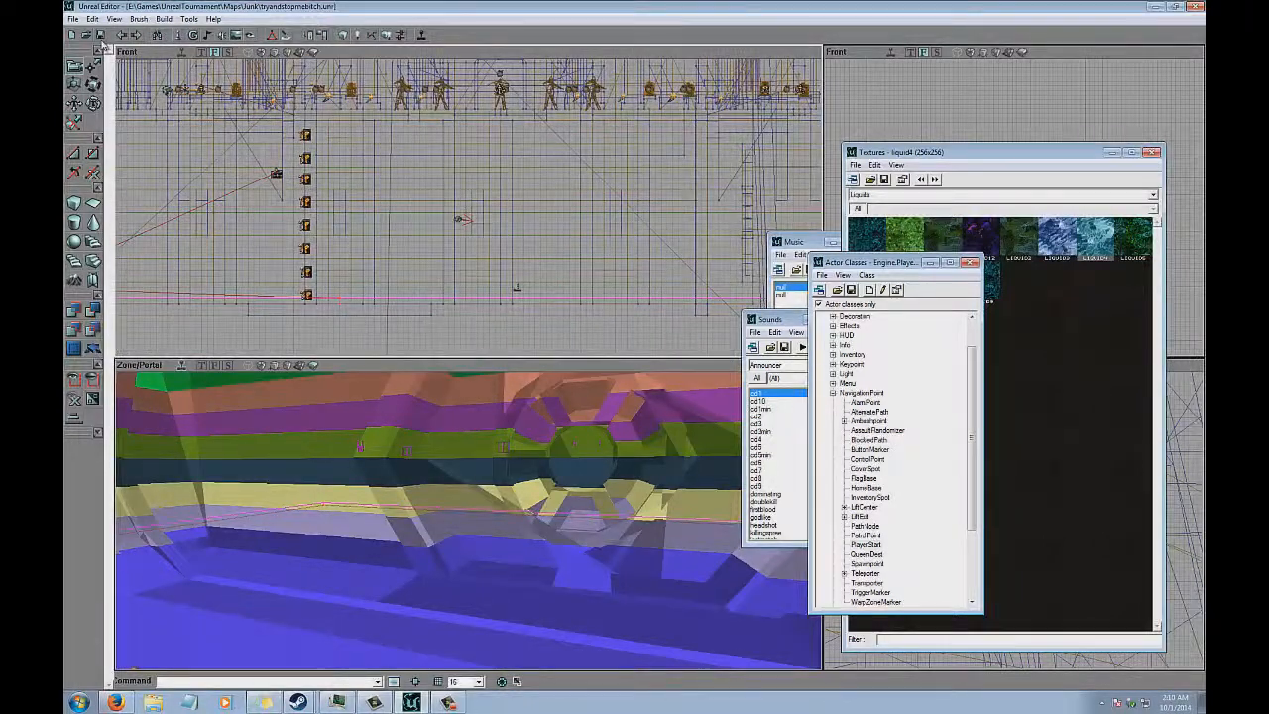
click(421, 35)
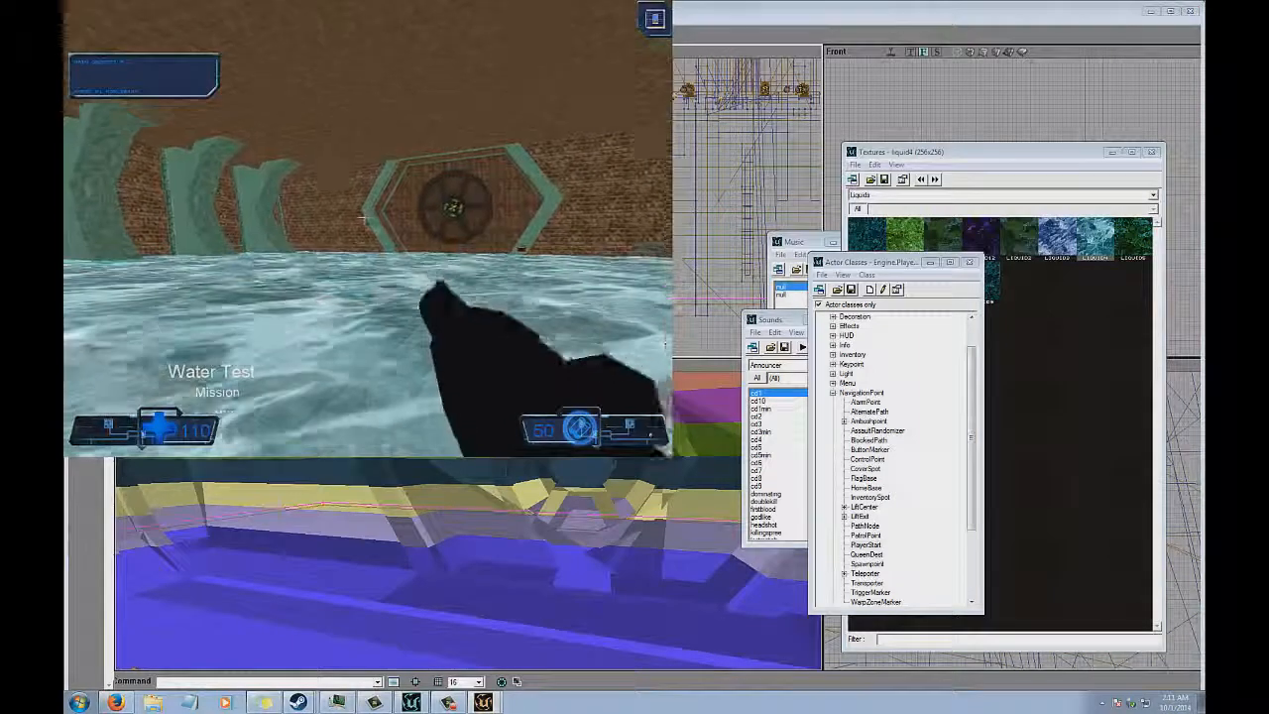
key(w)
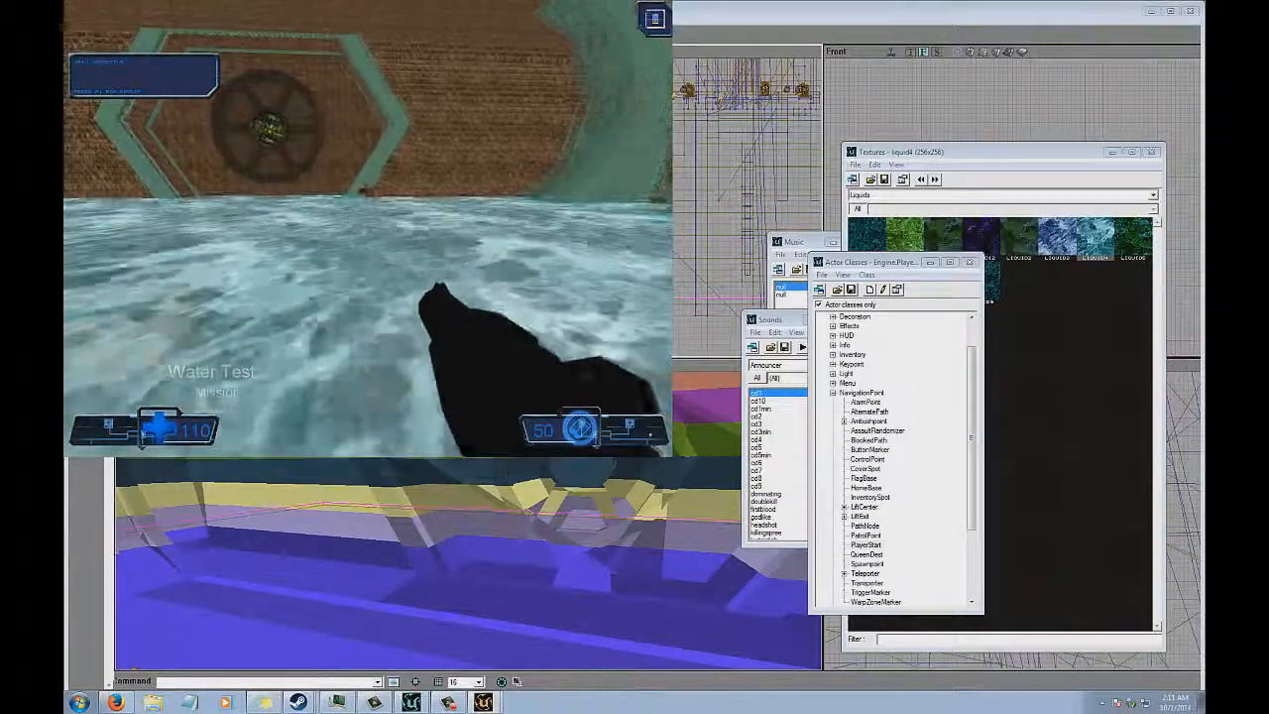
key(w)
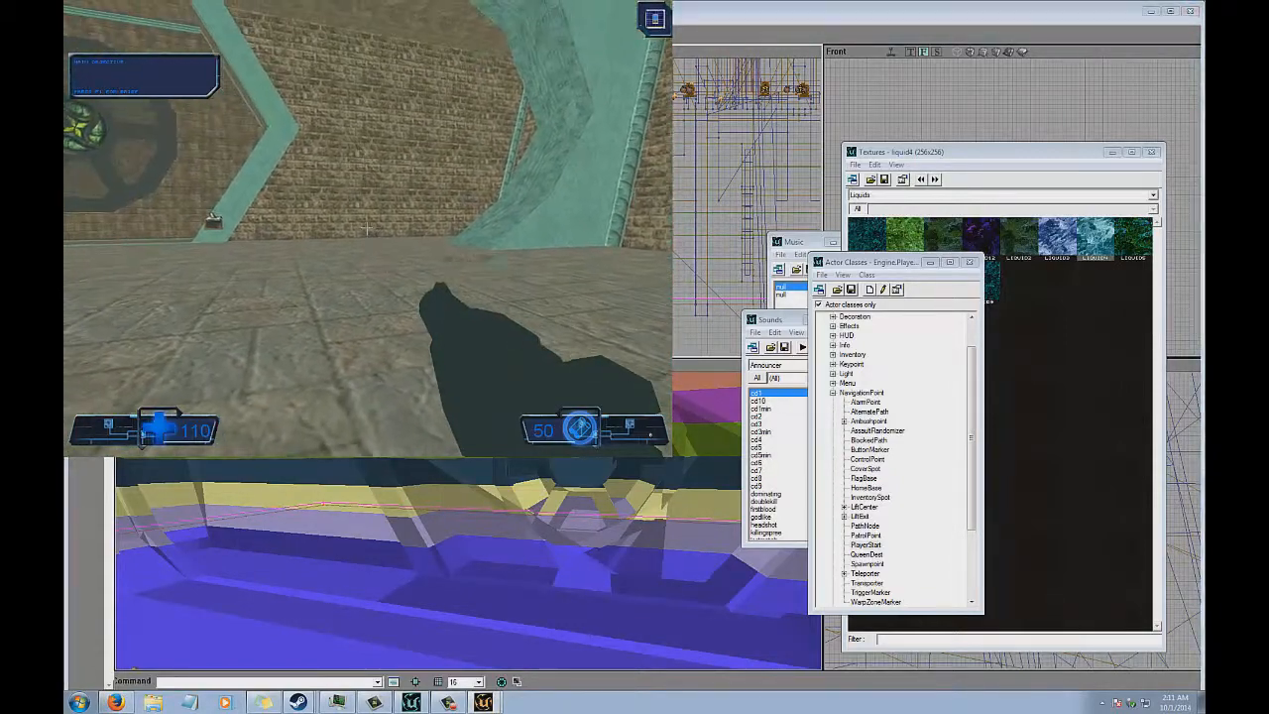
key(Escape)
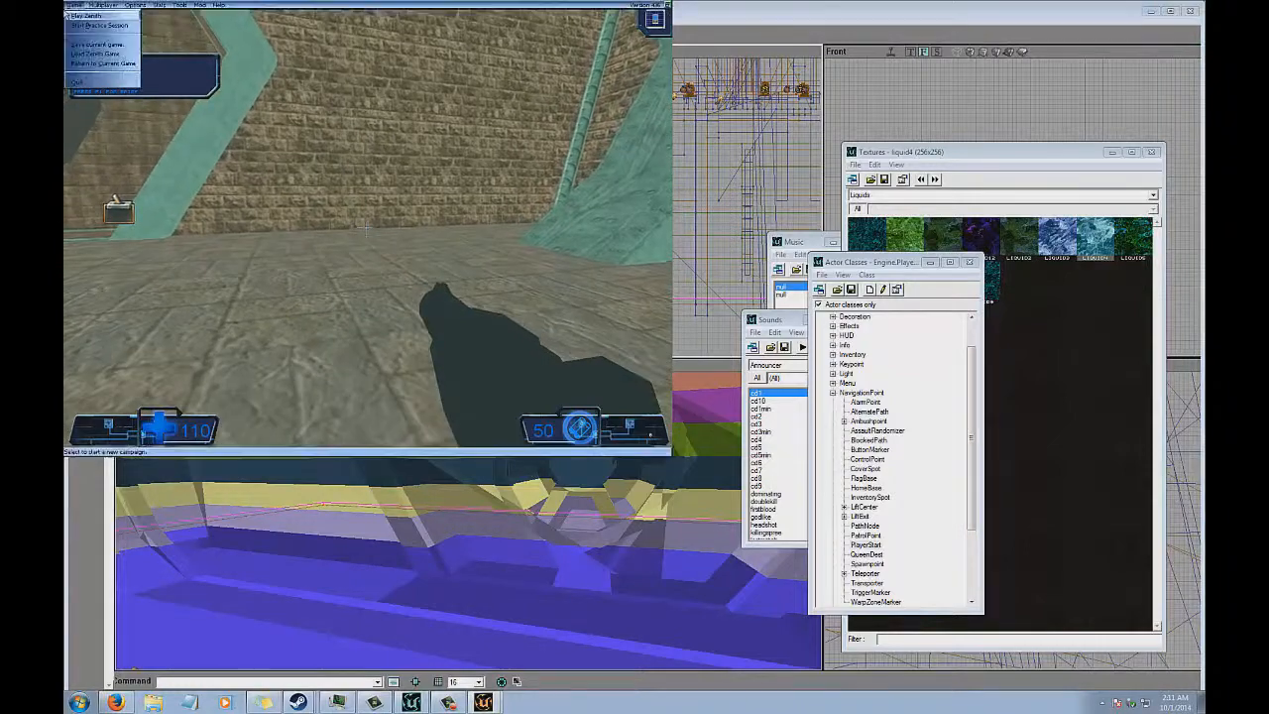
click(83, 82)
click(378, 242)
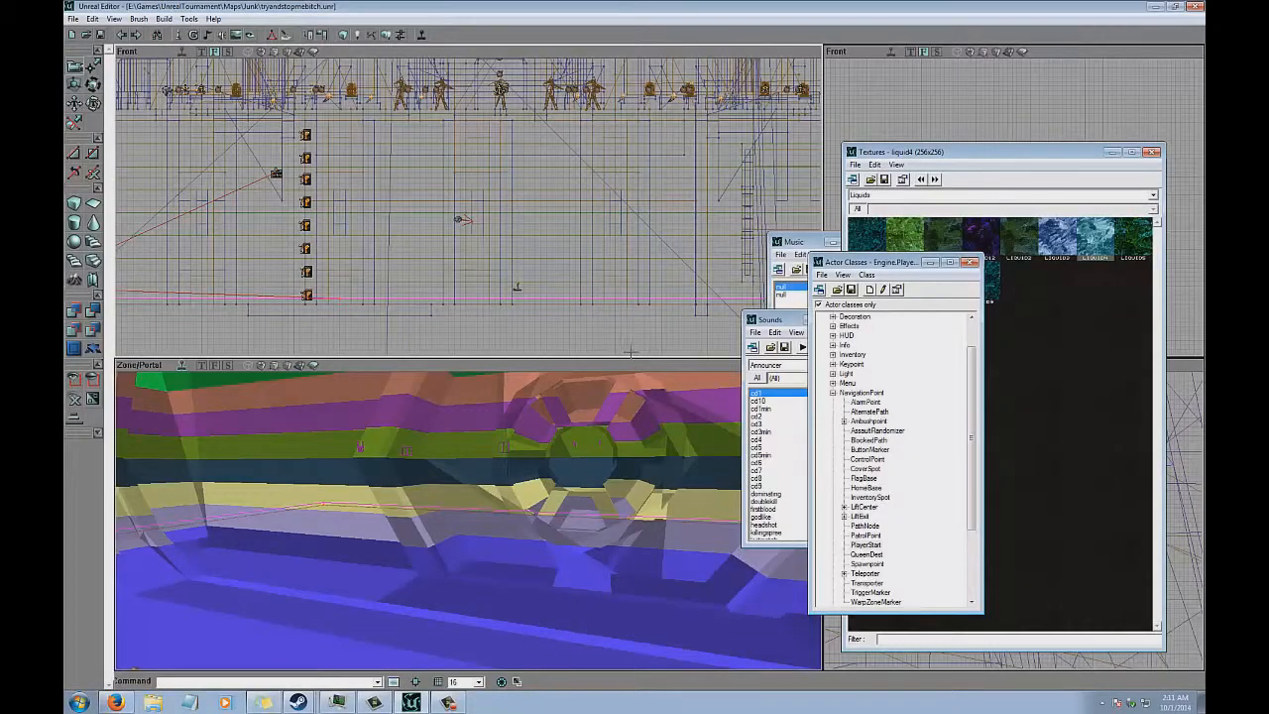
Play-test the map again, walking into the Trigger beside the round gate to watch the water rise, and quit.
click(421, 35)
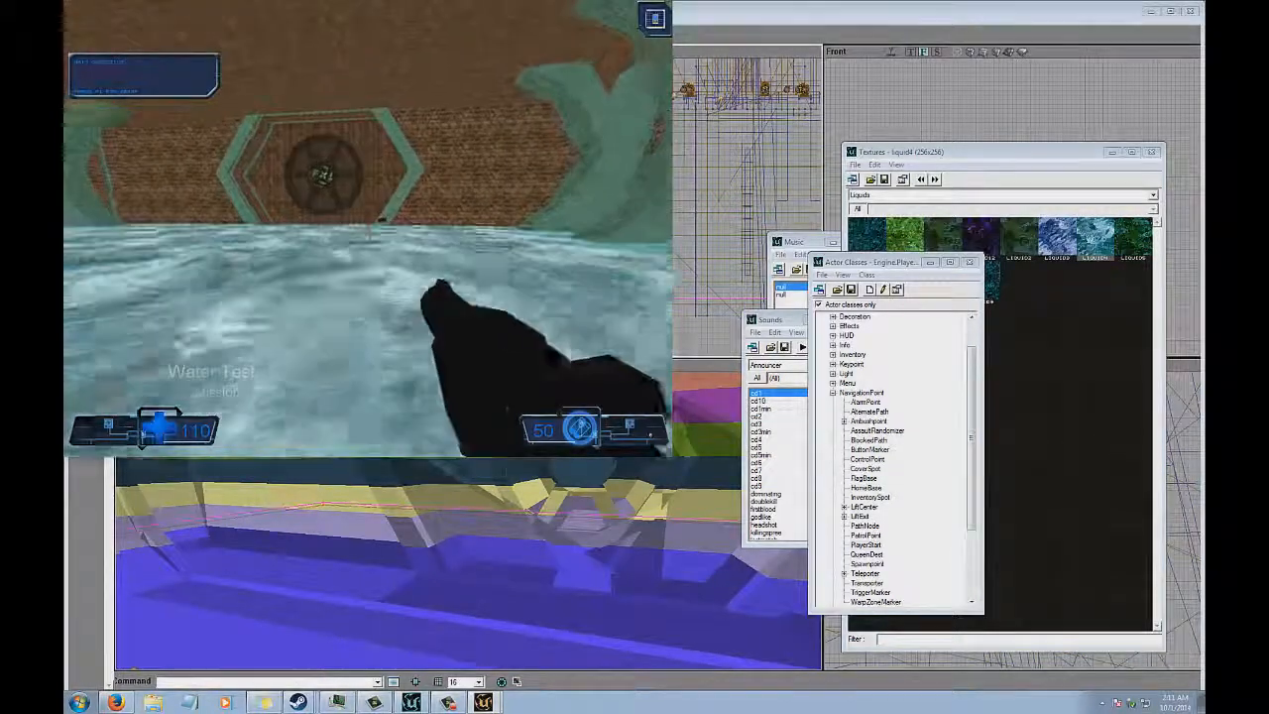
key(w)
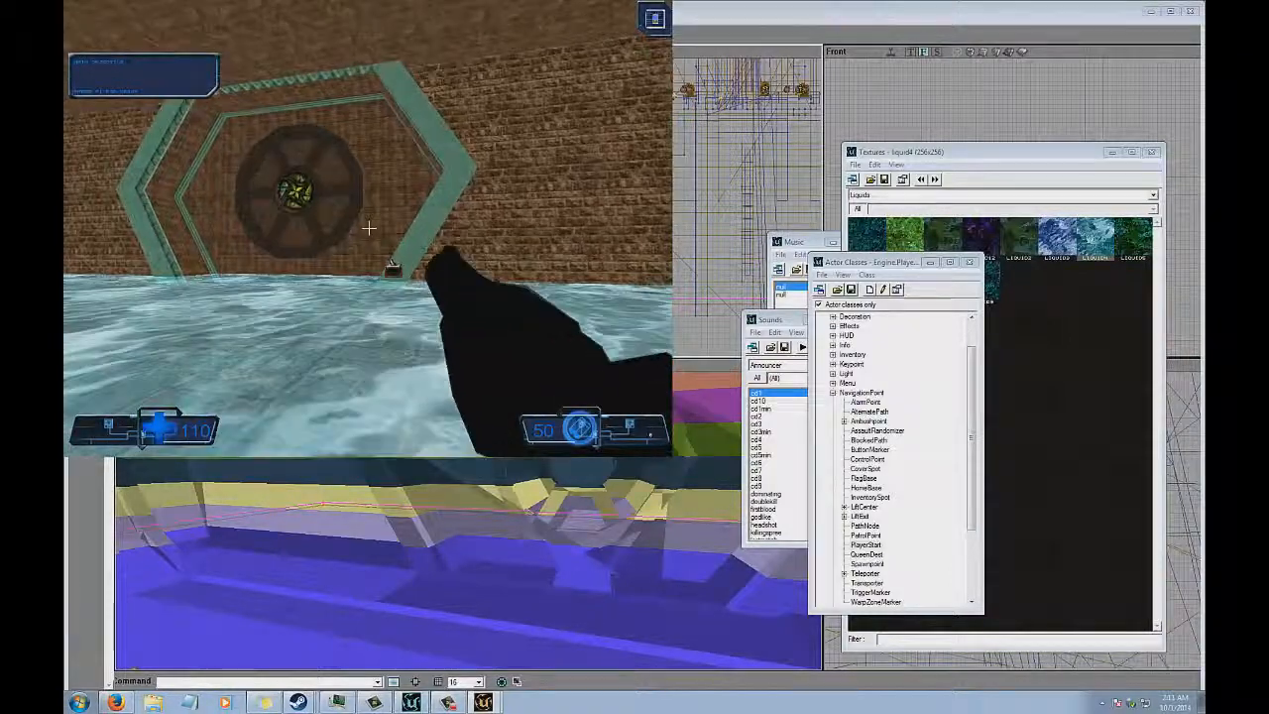
key(w)
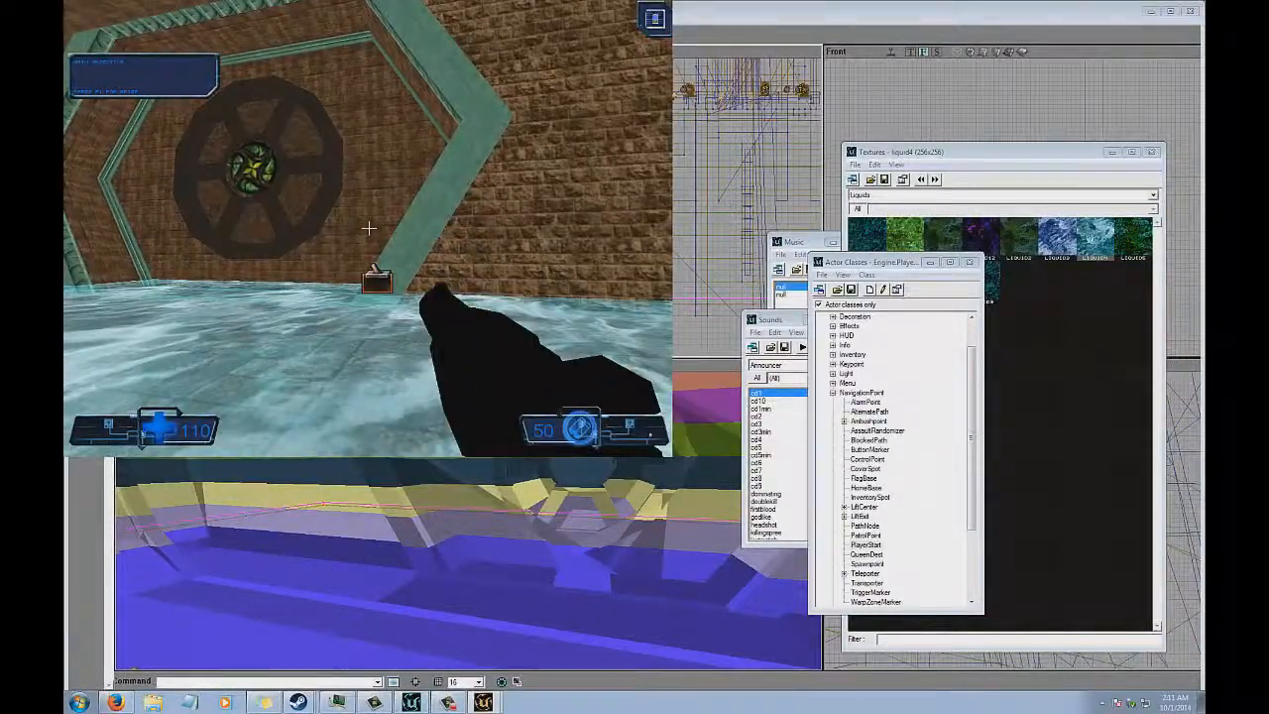
key(w)
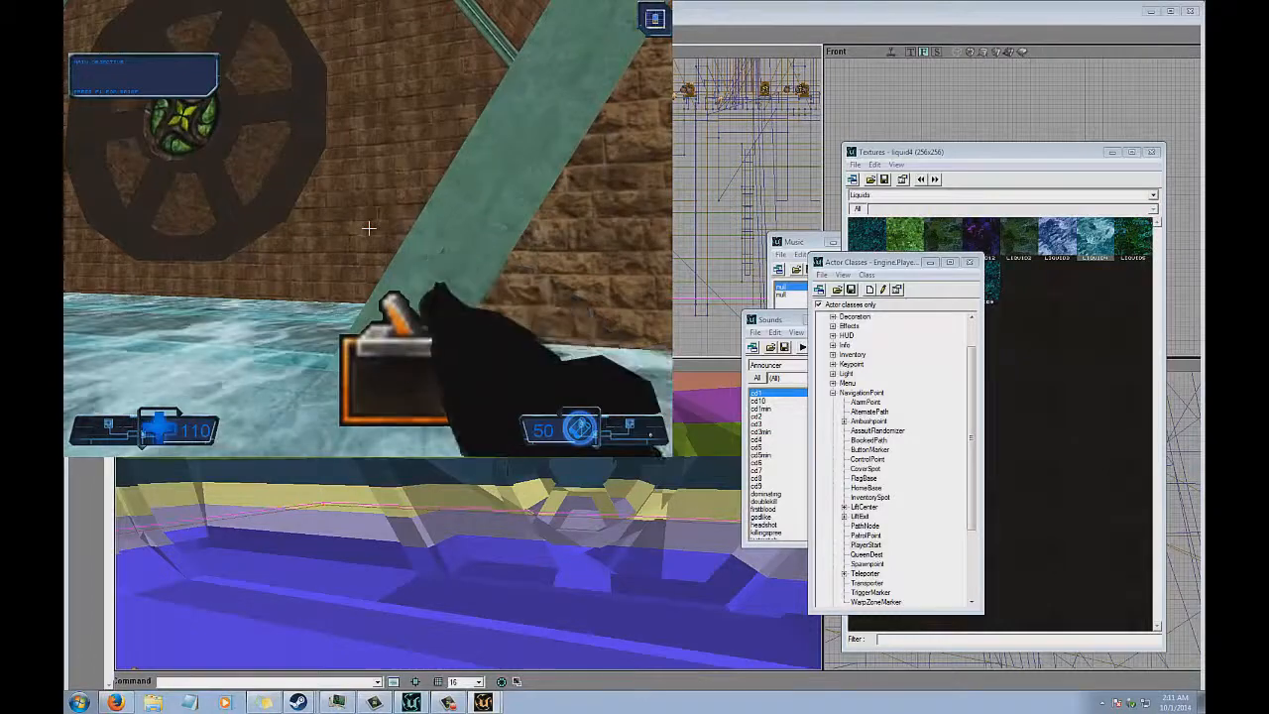
key(w)
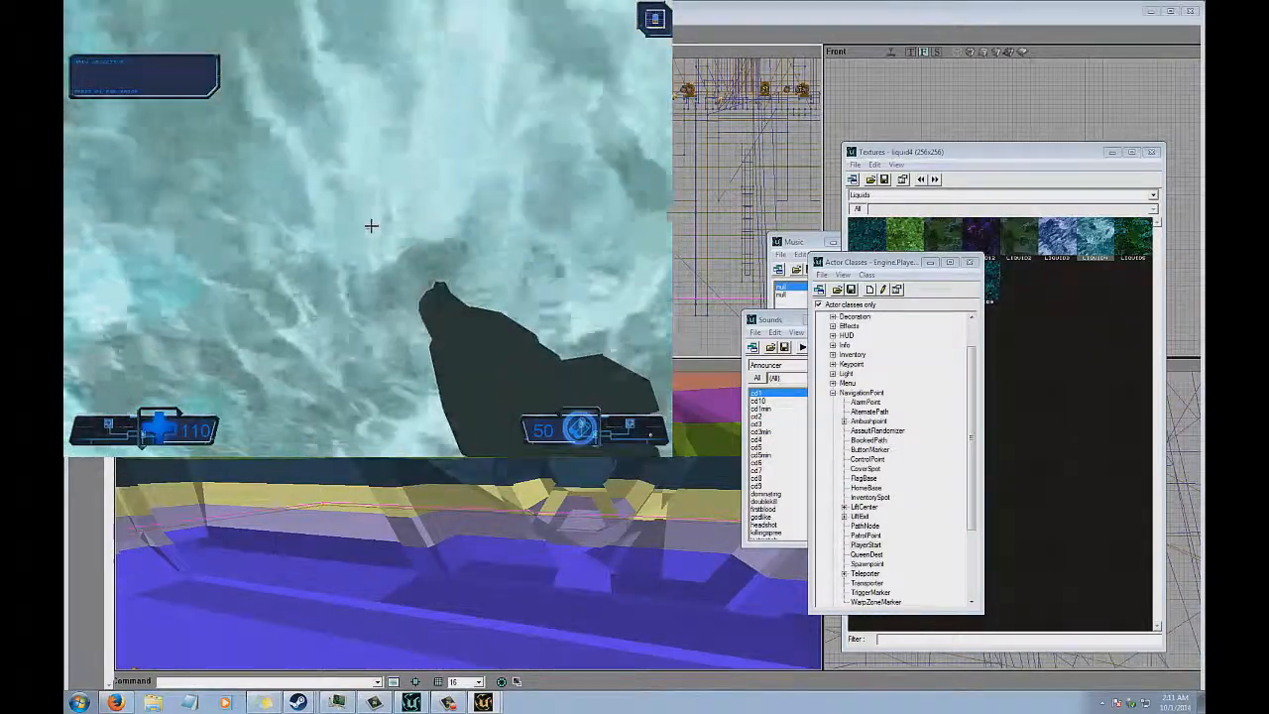
key(w)
key(w)
key(w)
key(w)
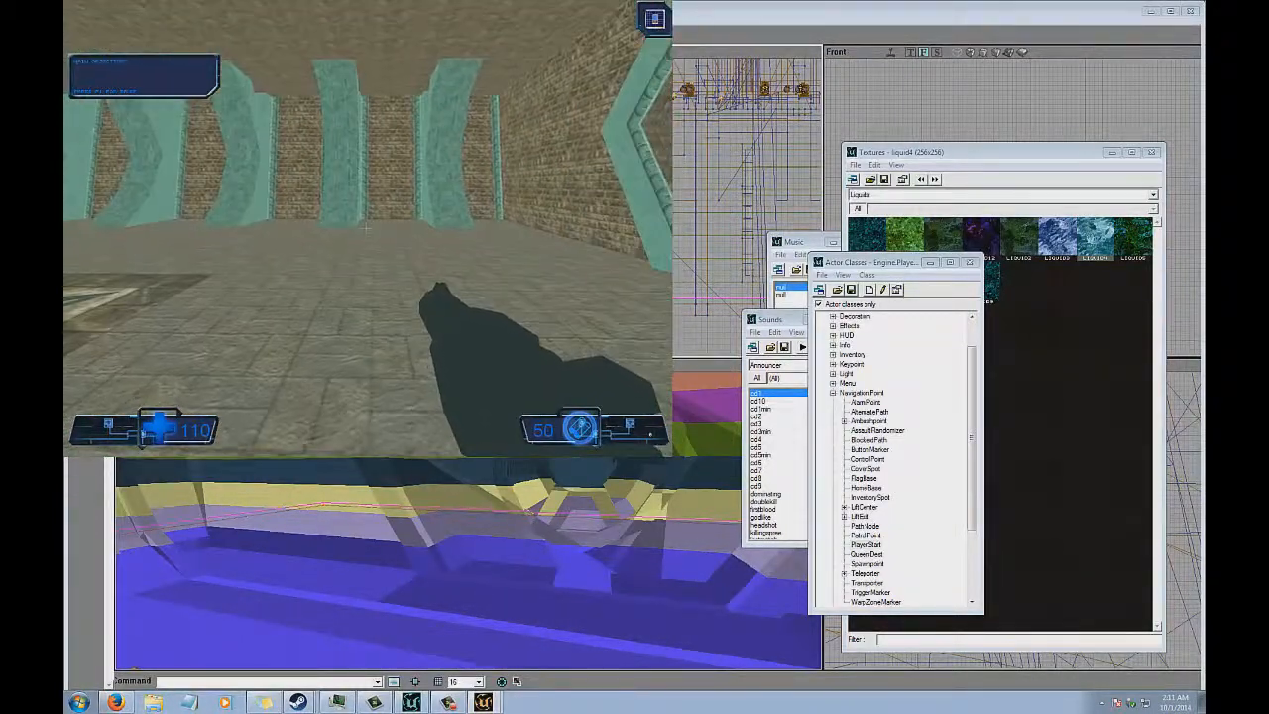
key(Escape)
click(87, 79)
click(378, 241)
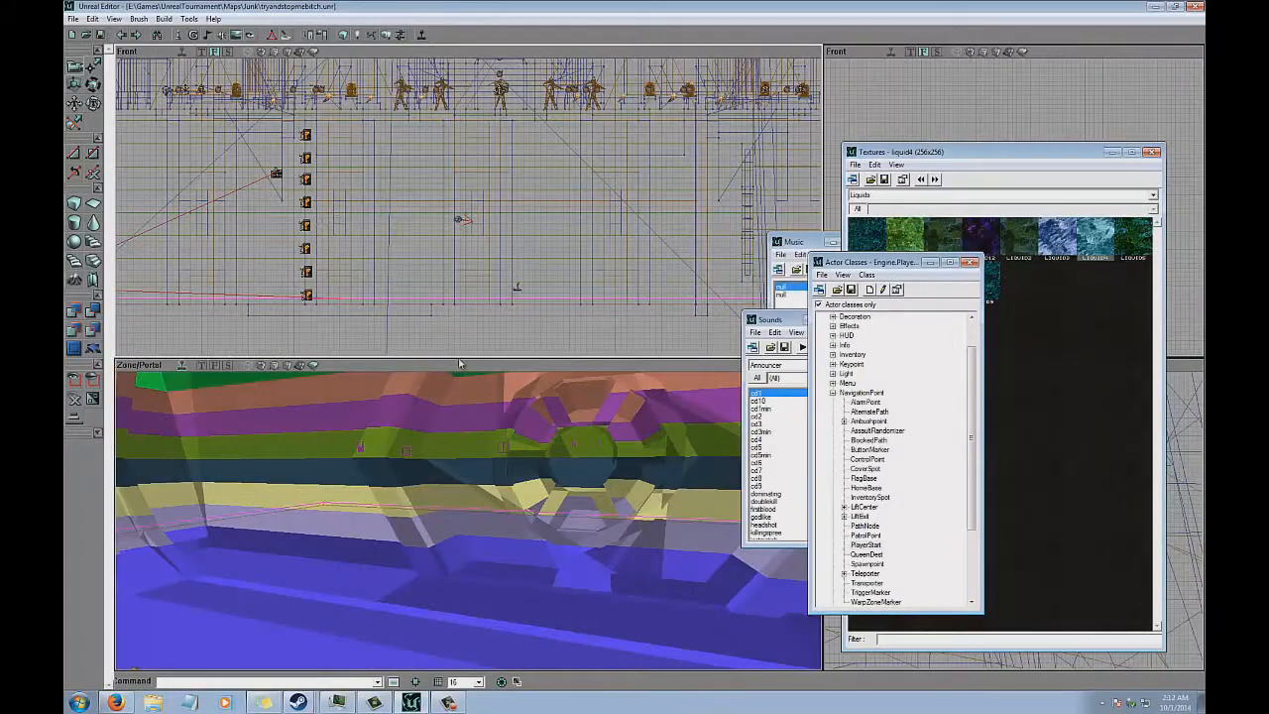